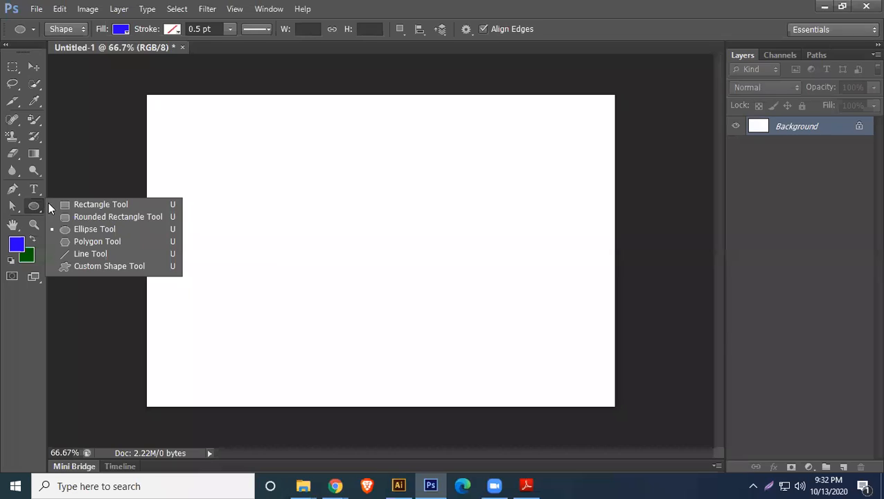
- Draw a blue rectangle about 413 by 377 px on the white canvas and examine its edge up close for pixelation
{"action": "left_click", "coordinate": [93, 204]}
{"action": "mouse_move", "coordinate": [227, 146]}
{"action": "left_mouse_down"}
{"action": "mouse_move", "coordinate": [363, 276]}
{"action": "mouse_move", "coordinate": [423, 309]}
{"action": "left_mouse_up"}
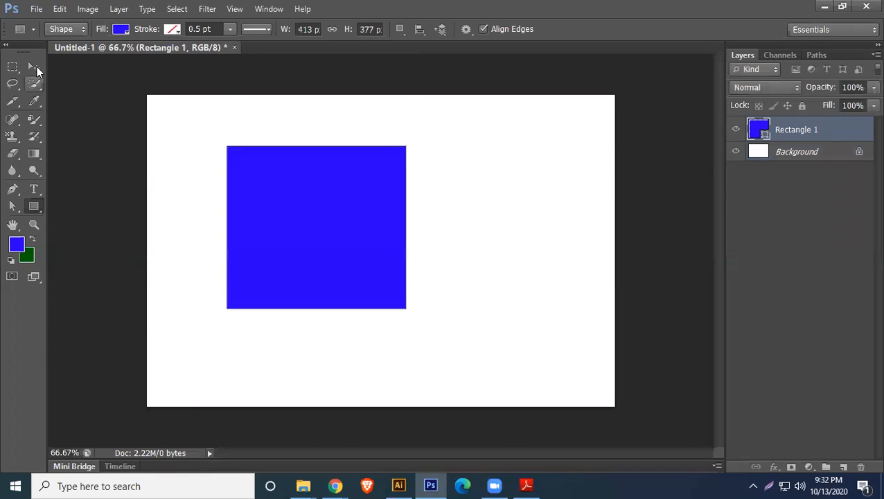
{"action": "left_click", "coordinate": [34, 66]}
{"action": "scroll", "coordinate": [499, 302], "scroll_direction": "up", "scroll_amount": 5}
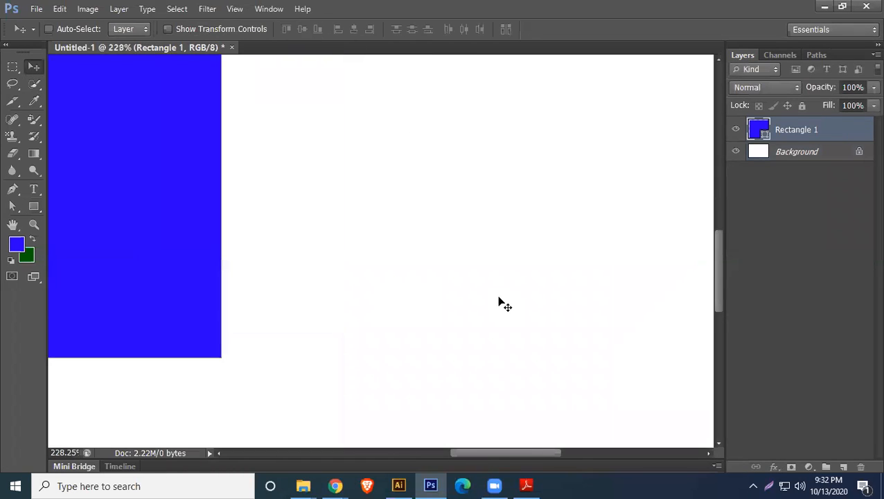
{"action": "left_click_drag", "start_coordinate": [254, 254], "coordinate": [436, 312]}
{"action": "scroll", "coordinate": [440, 319], "scroll_direction": "up", "scroll_amount": 5}
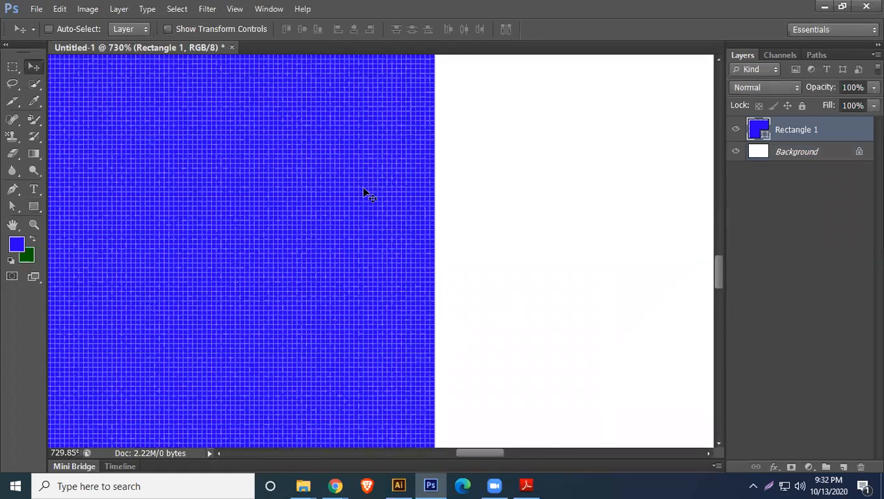
{"action": "scroll", "coordinate": [386, 187], "scroll_direction": "down", "scroll_amount": 10}
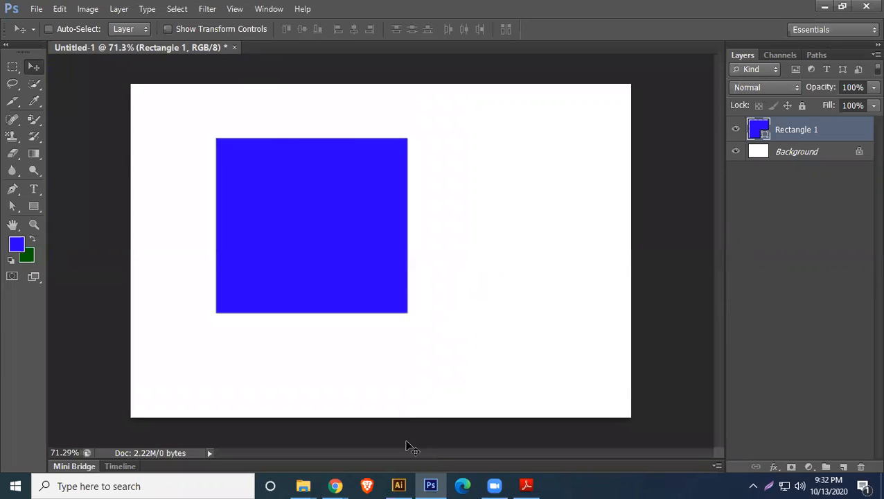
- Switch to Illustrator and draw a blue-filled square with no stroke on the artboard's upper half
{"action": "left_click", "coordinate": [399, 486]}
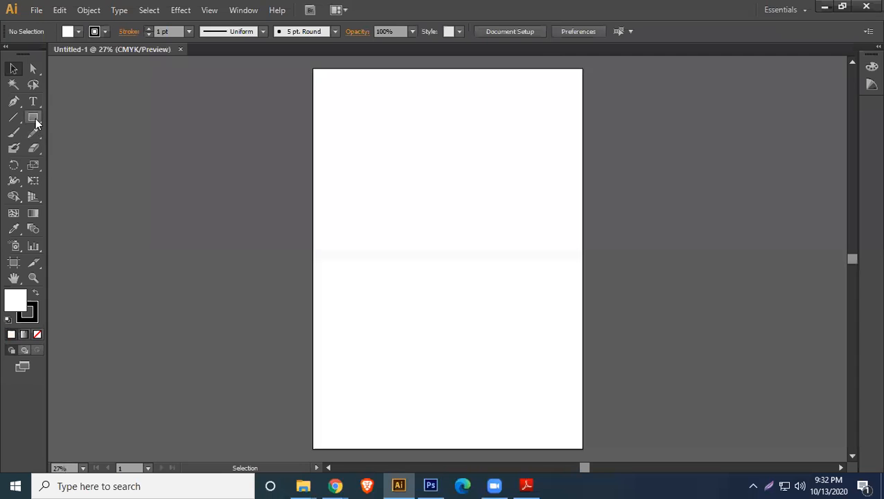
{"action": "left_click", "coordinate": [33, 117]}
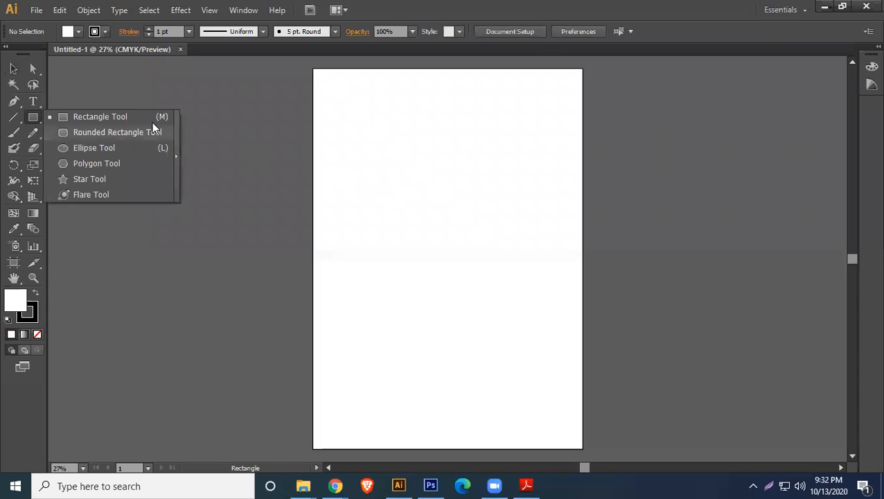
{"action": "left_click", "coordinate": [110, 117]}
{"action": "left_click", "coordinate": [108, 33]}
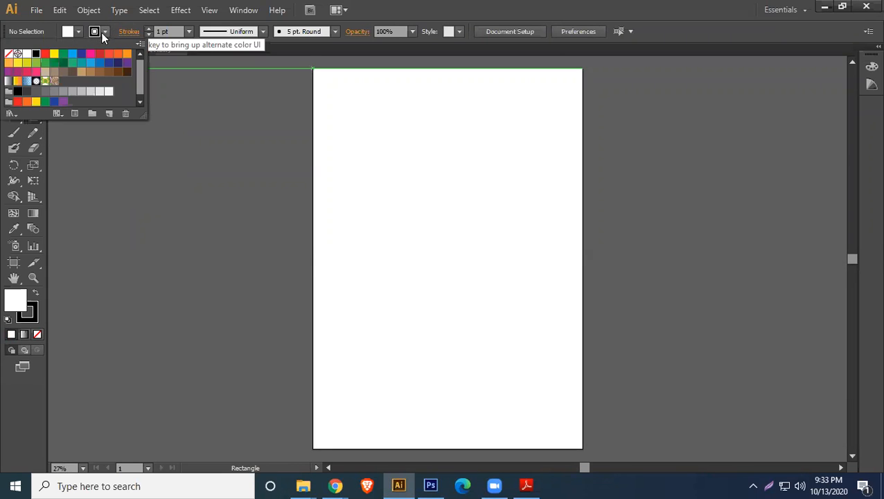
{"action": "left_click", "coordinate": [9, 53]}
{"action": "left_click", "coordinate": [78, 32]}
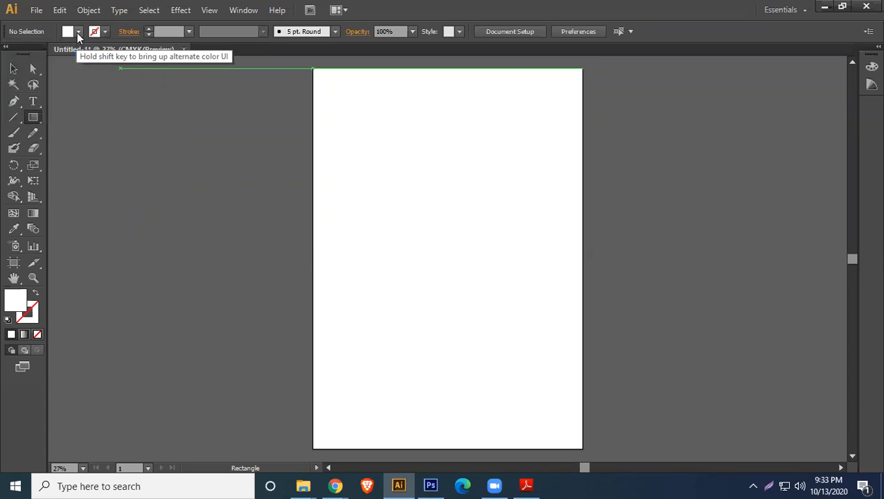
{"action": "left_click", "coordinate": [78, 32]}
{"action": "left_click", "coordinate": [81, 54]}
{"action": "left_click_drag", "start_coordinate": [343, 167], "coordinate": [481, 307]}
{"action": "left_click", "coordinate": [14, 70]}
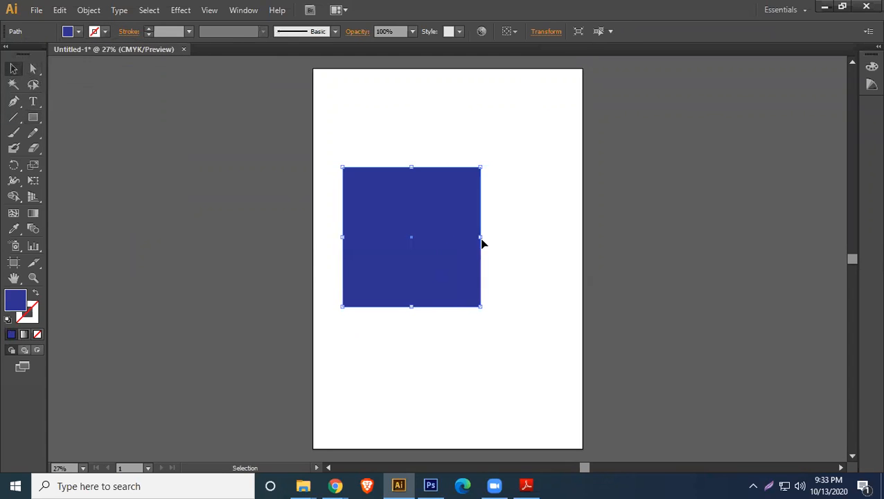
- Examine the blue square's vertical edge at 6400% magnification, with the shape deselected, to judge its sharpness
{"action": "scroll", "coordinate": [479, 239], "scroll_direction": "up", "scroll_amount": 13}
{"action": "scroll", "coordinate": [569, 215], "scroll_direction": "up", "scroll_amount": 3}
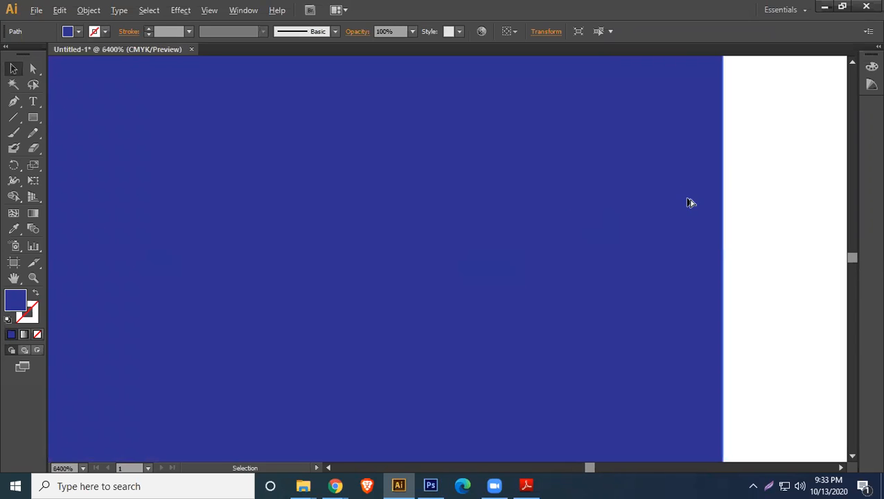
{"action": "key", "text": "space"}
{"action": "left_click_drag", "start_coordinate": [695, 225], "coordinate": [409, 229]}
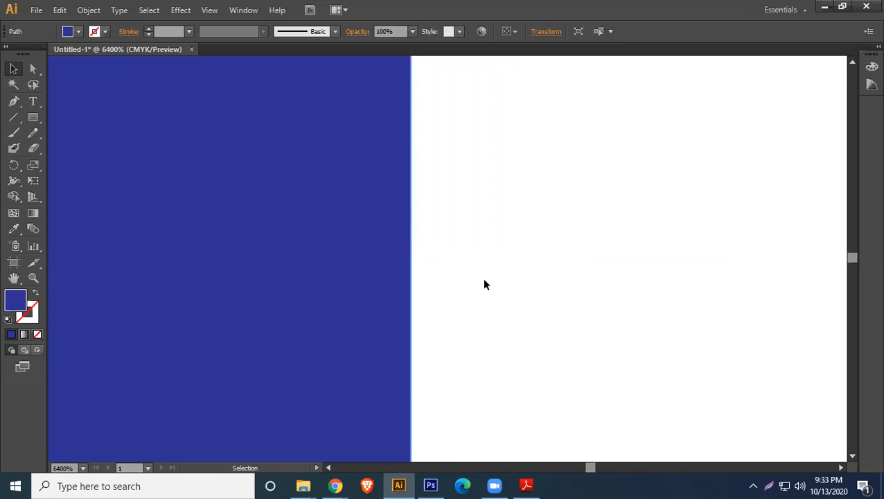
{"action": "left_click", "coordinate": [588, 255]}
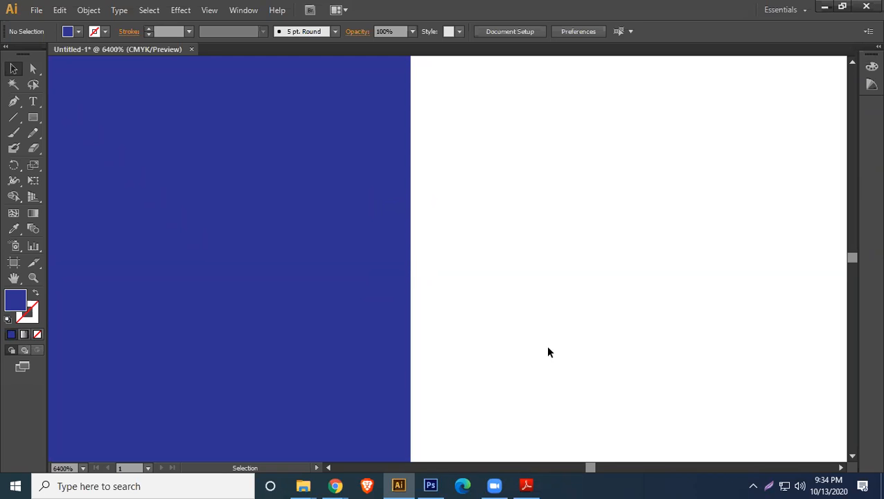
- Check the Class 01 topic list in the Illustrator Module PDF, and close the blue square's Illustrator document
{"action": "left_click", "coordinate": [527, 486]}
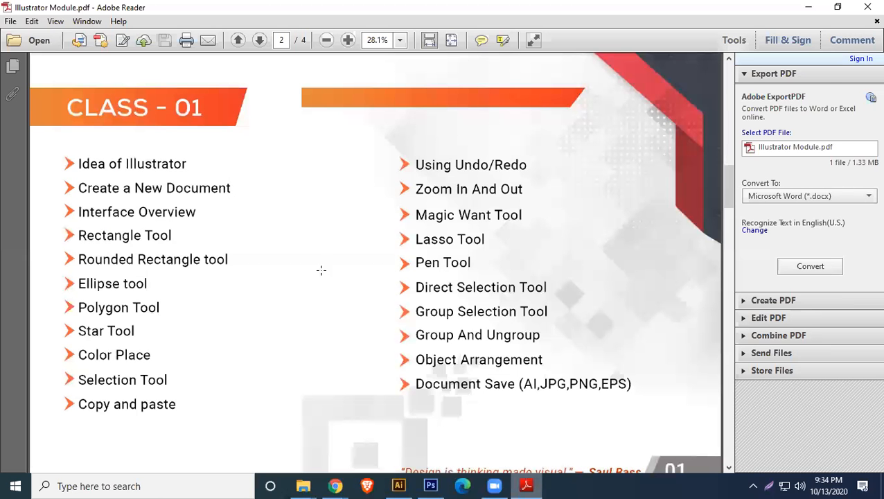
{"action": "left_click", "coordinate": [808, 7]}
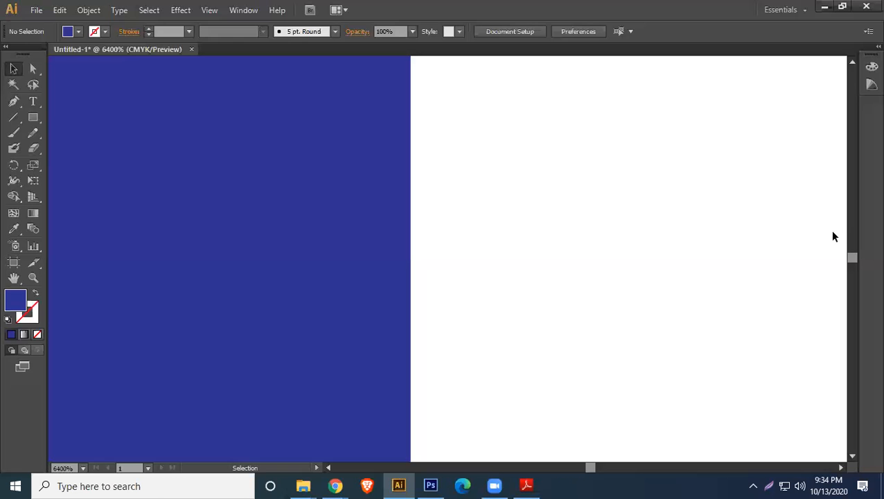
{"action": "left_click", "coordinate": [192, 49]}
{"action": "left_click", "coordinate": [442, 267]}
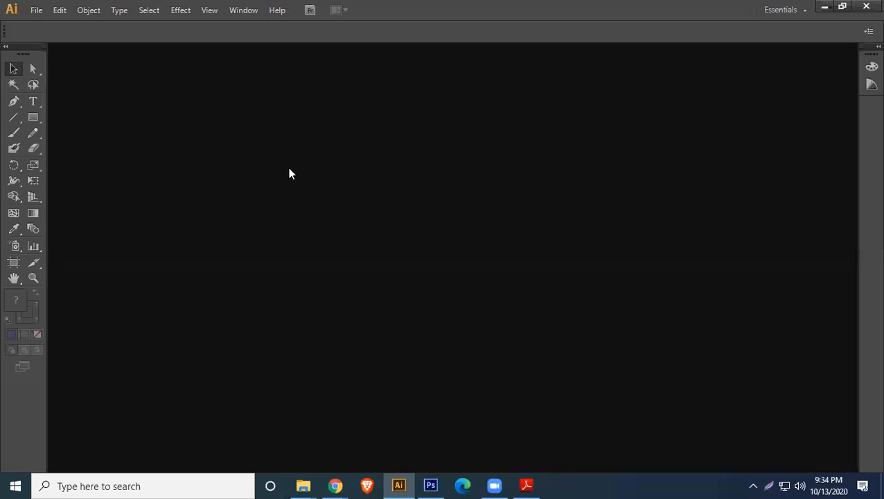
- Create a blank one-artboard CMYK document, 21.32 in wide by 30.14 in high, at 300 ppi
{"action": "left_click", "coordinate": [34, 14]}
{"action": "left_click", "coordinate": [56, 26]}
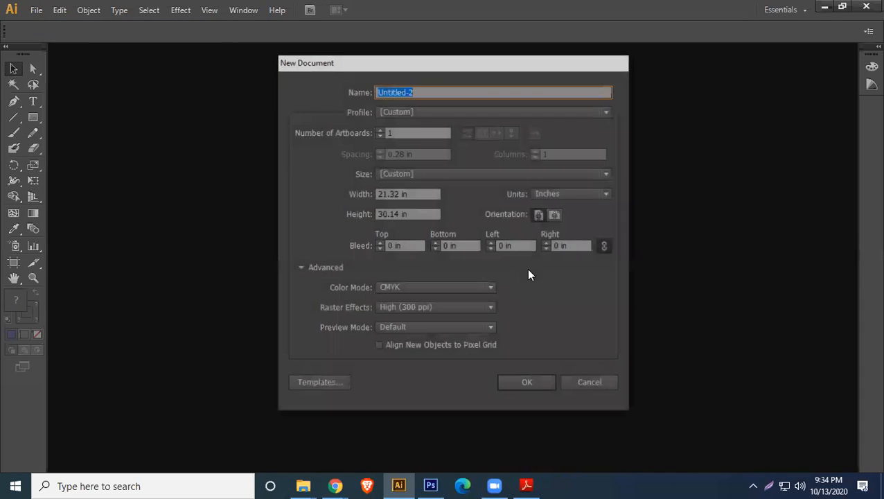
{"action": "left_click", "coordinate": [521, 385]}
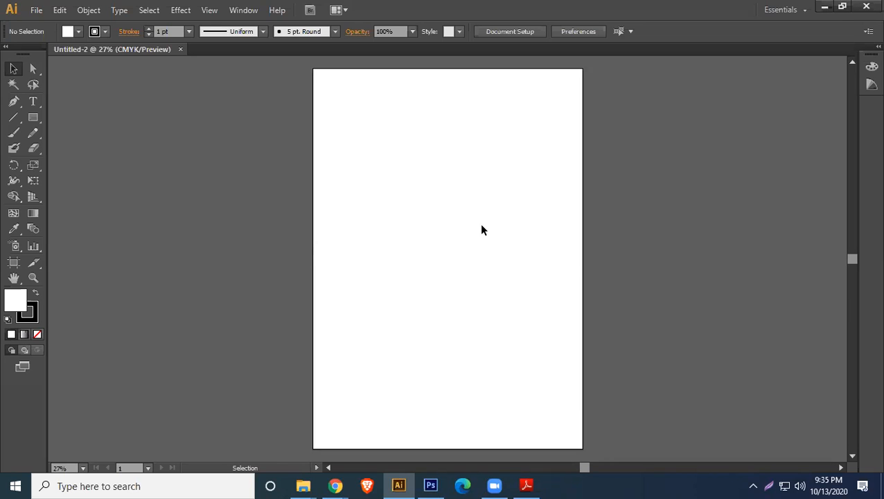
- Set the default stroke to none and close the blank document without saving
{"action": "left_click", "coordinate": [105, 32]}
{"action": "left_click", "coordinate": [8, 54]}
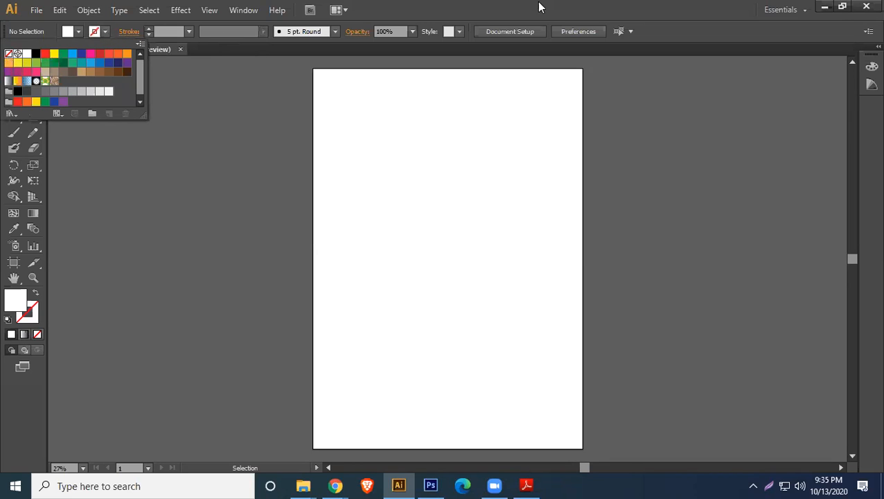
{"action": "left_click", "coordinate": [555, 8]}
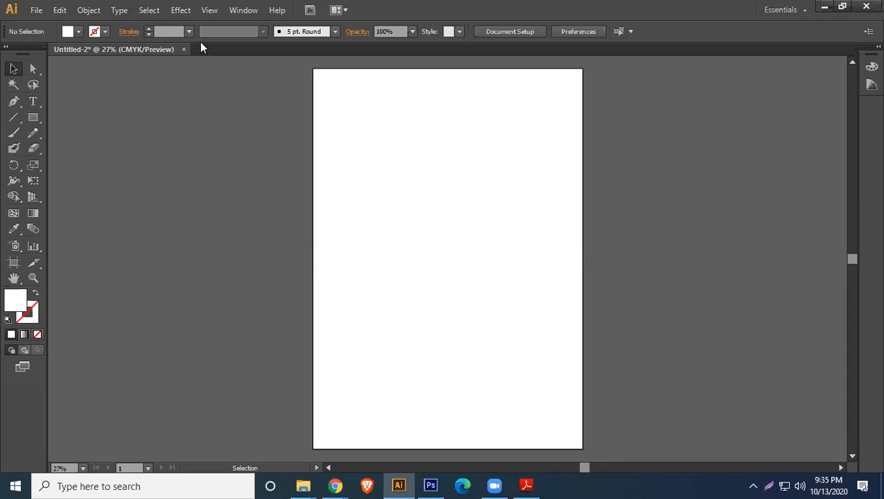
{"action": "left_click", "coordinate": [183, 50]}
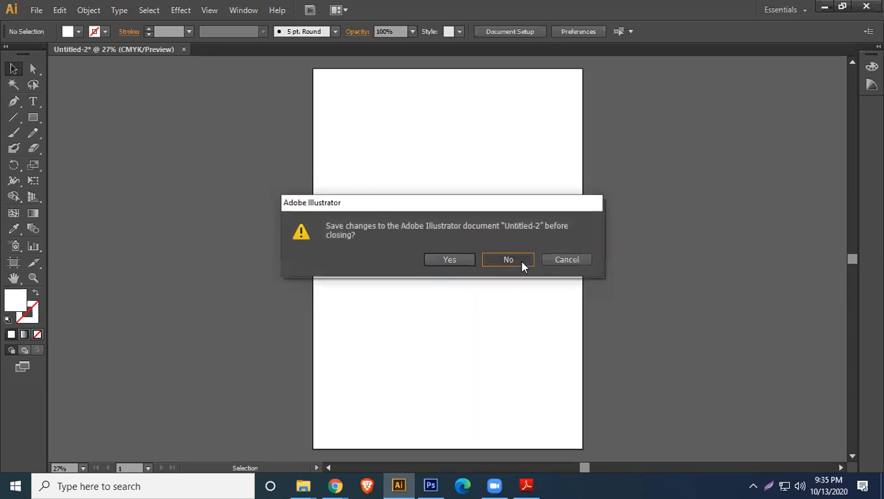
{"action": "left_click", "coordinate": [521, 262]}
- Create a new document from the Print profile with 100 Letter-size artboards
{"action": "left_click", "coordinate": [35, 12]}
{"action": "left_click", "coordinate": [58, 25]}
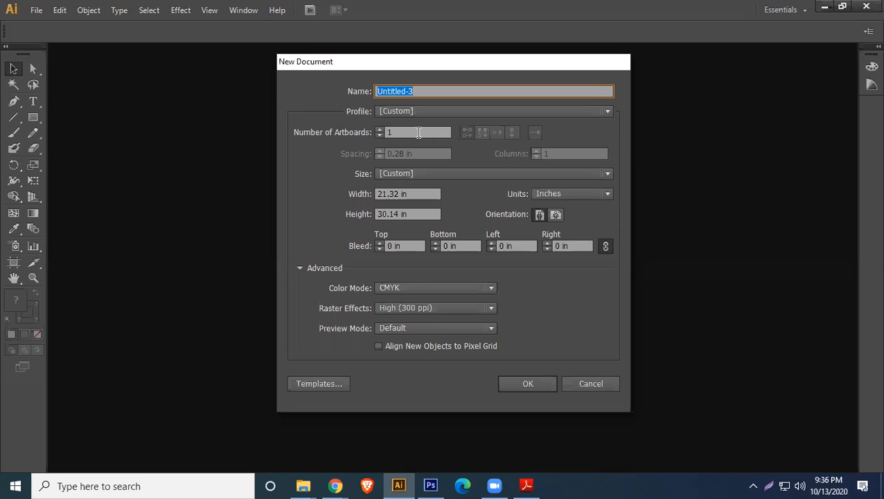
{"action": "left_click", "coordinate": [424, 90]}
{"action": "left_click", "coordinate": [467, 110]}
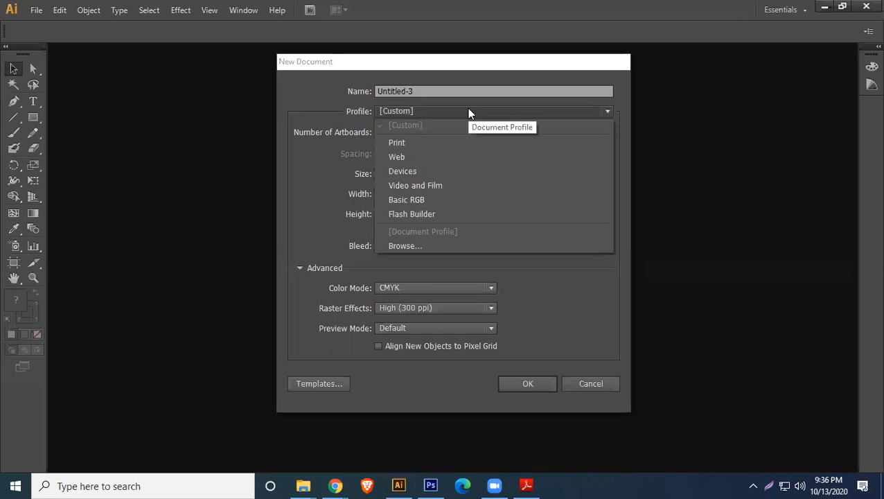
{"action": "left_click", "coordinate": [417, 148]}
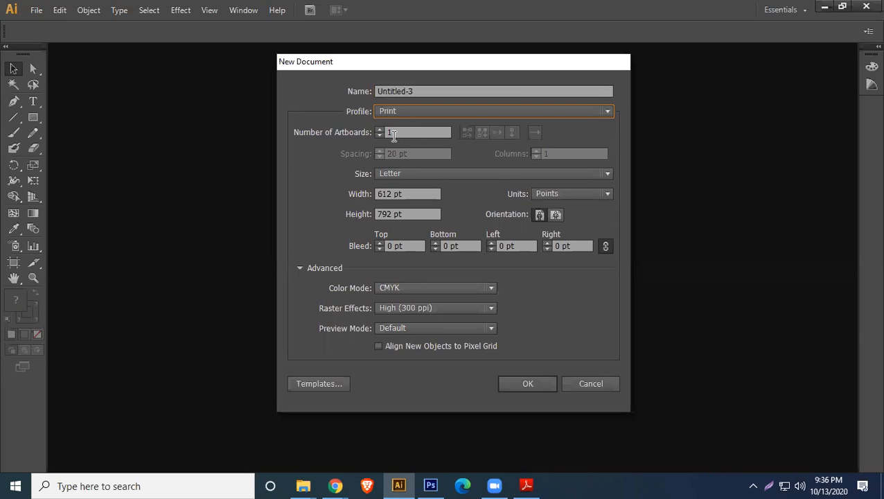
{"action": "left_click", "coordinate": [406, 134]}
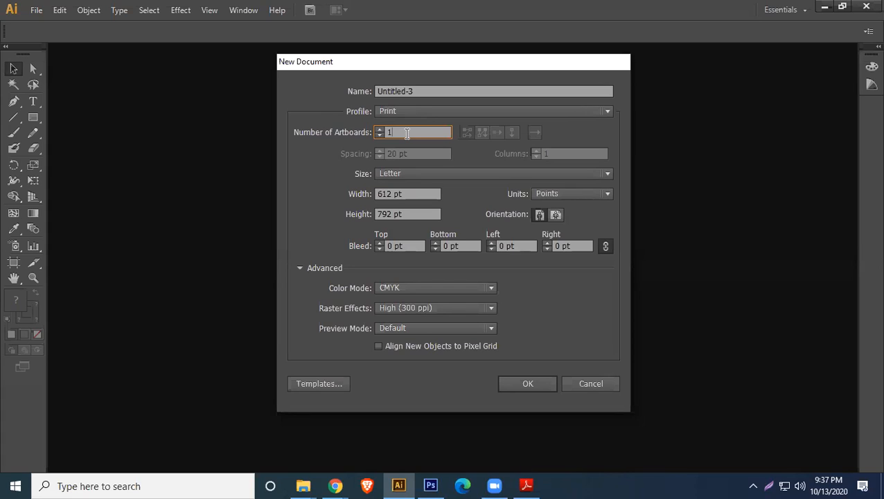
{"action": "type", "text": "00"}
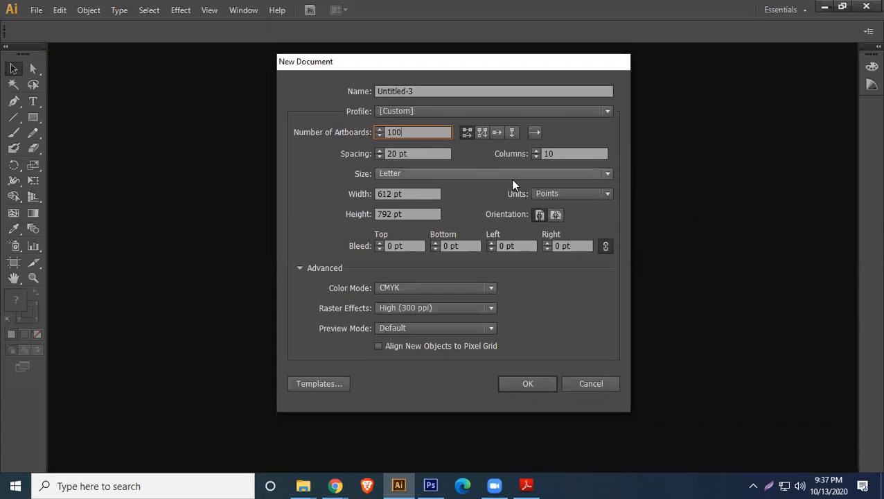
{"action": "left_click", "coordinate": [543, 381]}
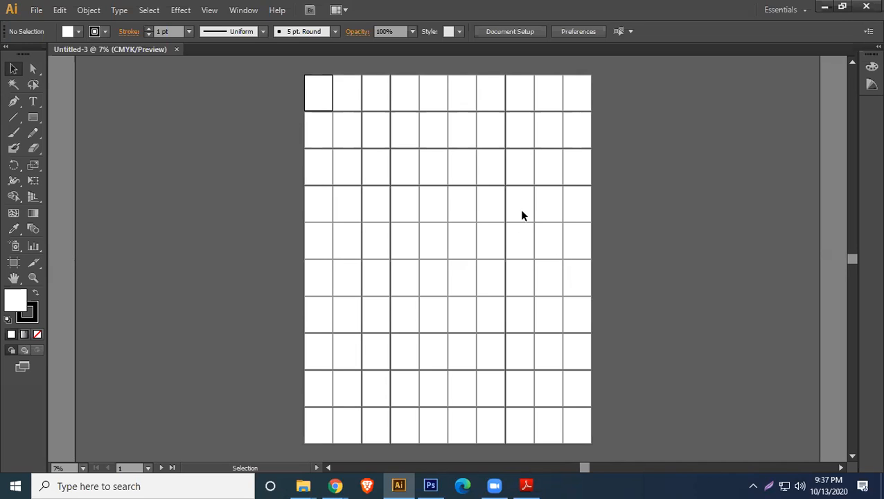
- Review the artboard grid arrangement and column setting for a new document against the existing artboards, and cancel without creating one
{"action": "left_click", "coordinate": [36, 10]}
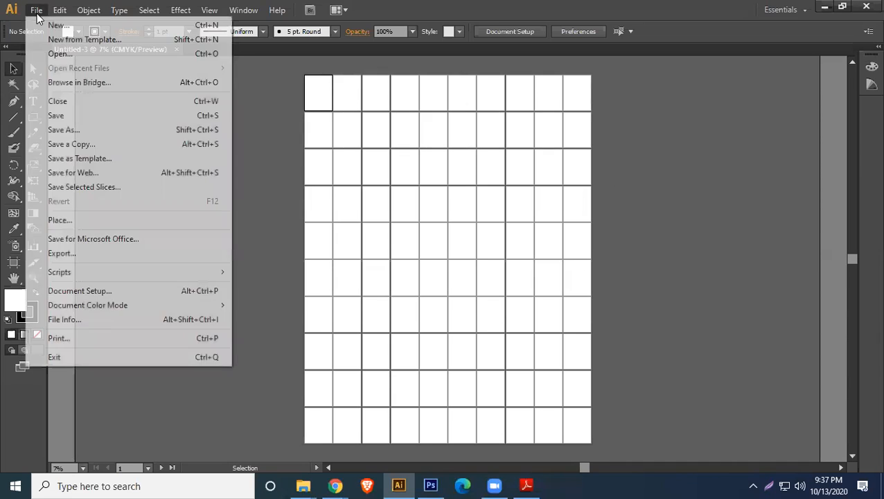
{"action": "left_click", "coordinate": [50, 26]}
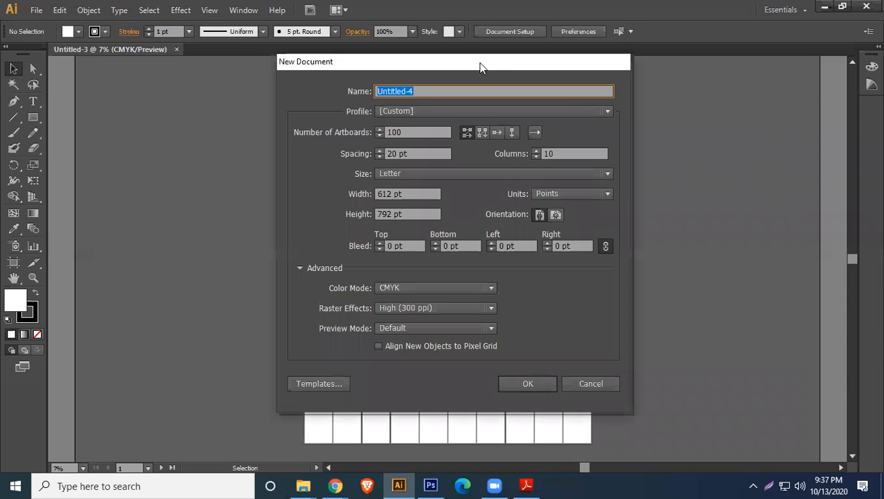
{"action": "left_click_drag", "start_coordinate": [492, 64], "coordinate": [676, 66]}
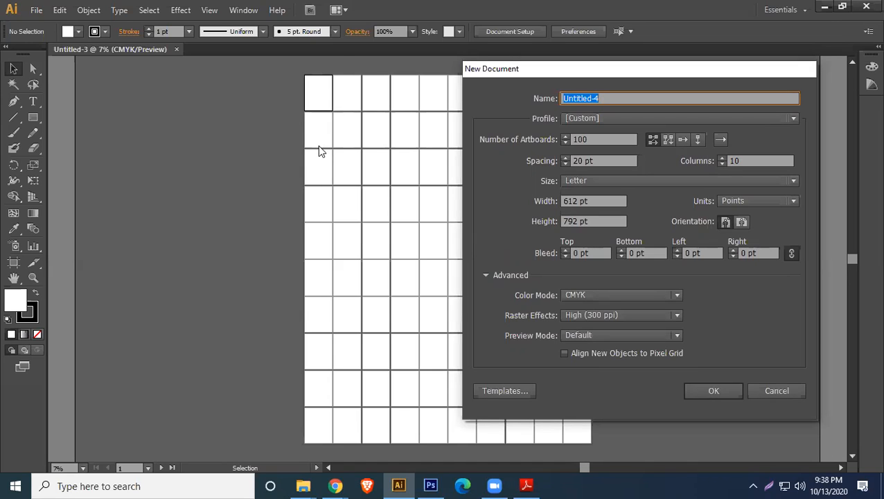
{"action": "left_click", "coordinate": [652, 139]}
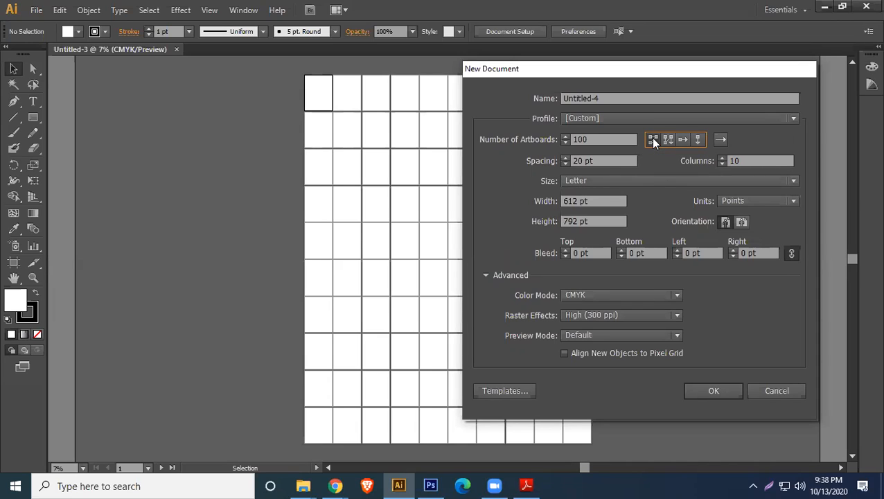
{"action": "left_click", "coordinate": [753, 161]}
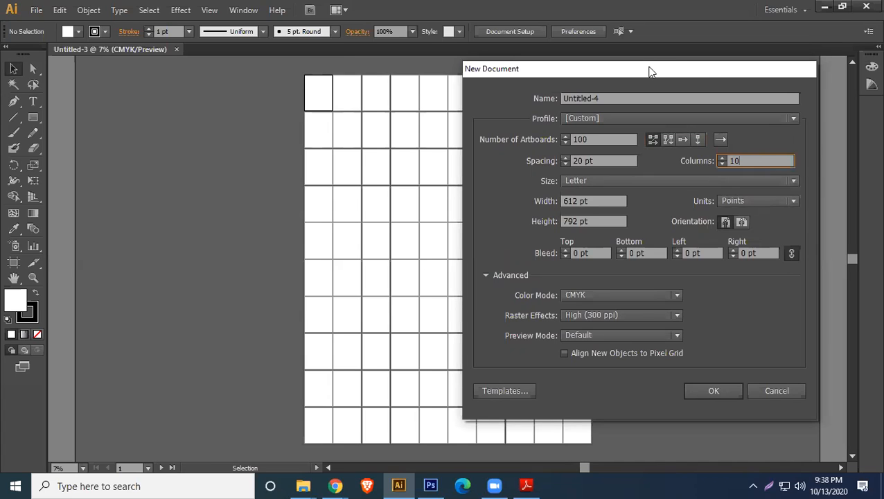
{"action": "left_click_drag", "start_coordinate": [649, 67], "coordinate": [540, 185]}
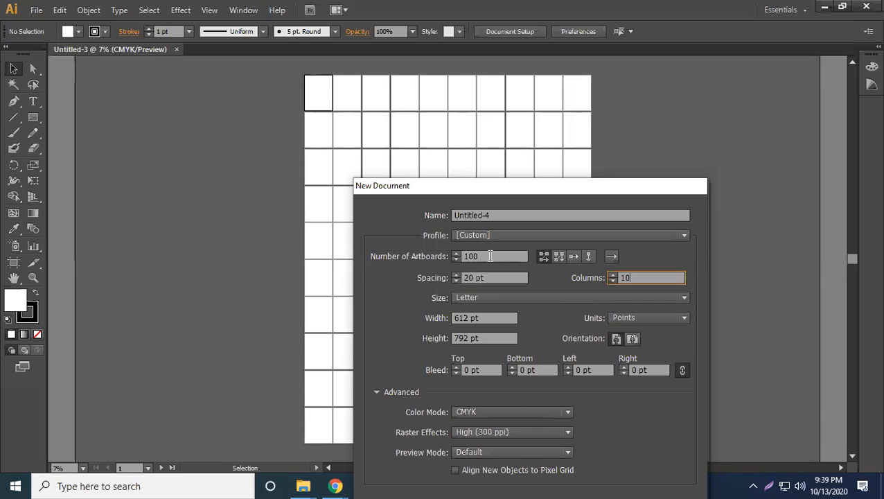
{"action": "left_click_drag", "start_coordinate": [607, 185], "coordinate": [554, 109]}
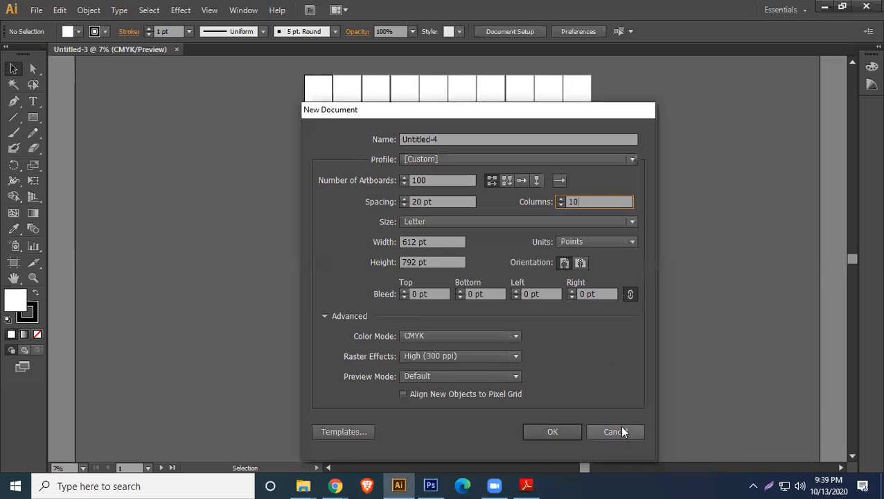
{"action": "key", "text": "Return"}
- Close the 100-artboard document and start a new document setup with the number of artboards set to 1
{"action": "left_click", "coordinate": [178, 50]}
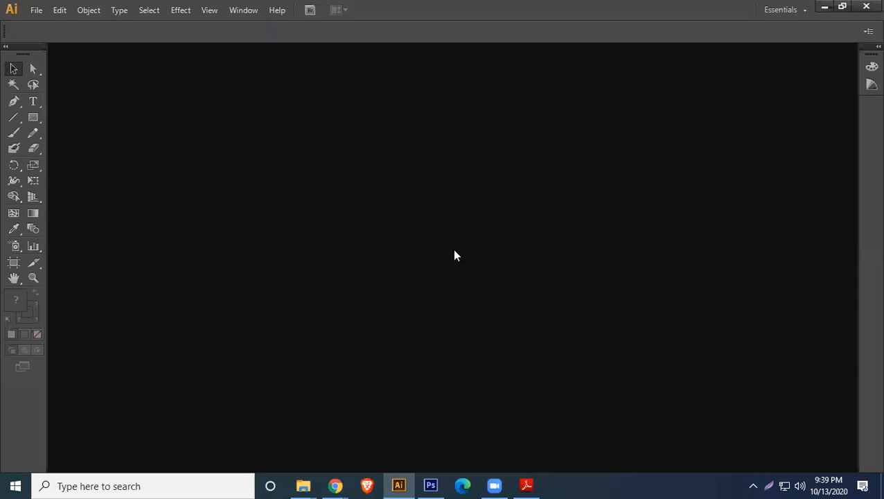
{"action": "left_click", "coordinate": [31, 10]}
{"action": "key", "text": "ctrl+n"}
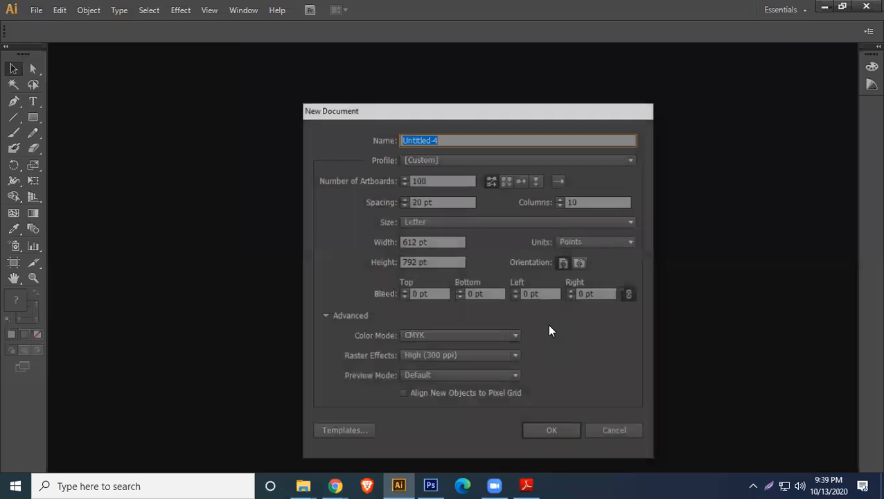
{"action": "left_click", "coordinate": [441, 175]}
{"action": "key", "text": "BackSpace"}
{"action": "key", "text": "BackSpace"}
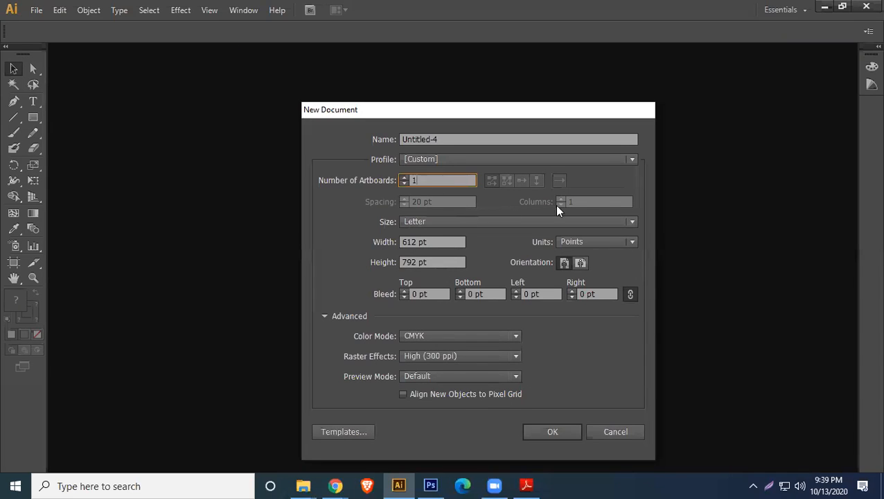
{"action": "left_click", "coordinate": [451, 221]}
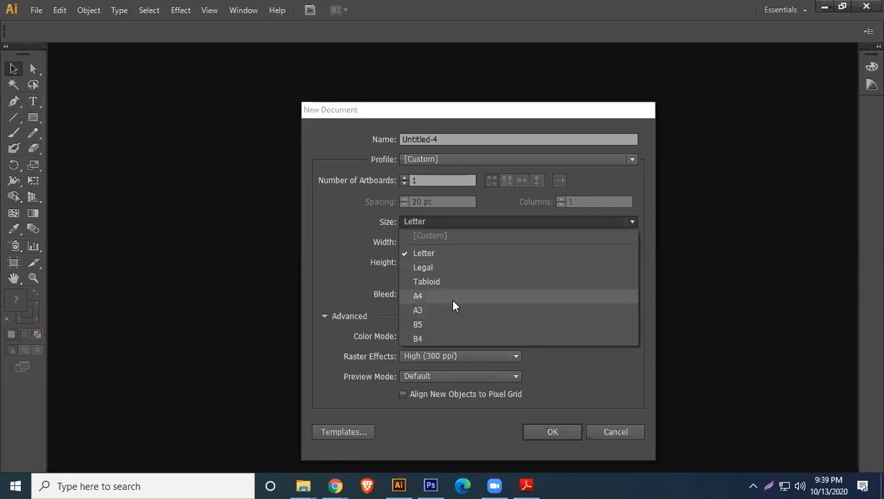
{"action": "left_click", "coordinate": [339, 261]}
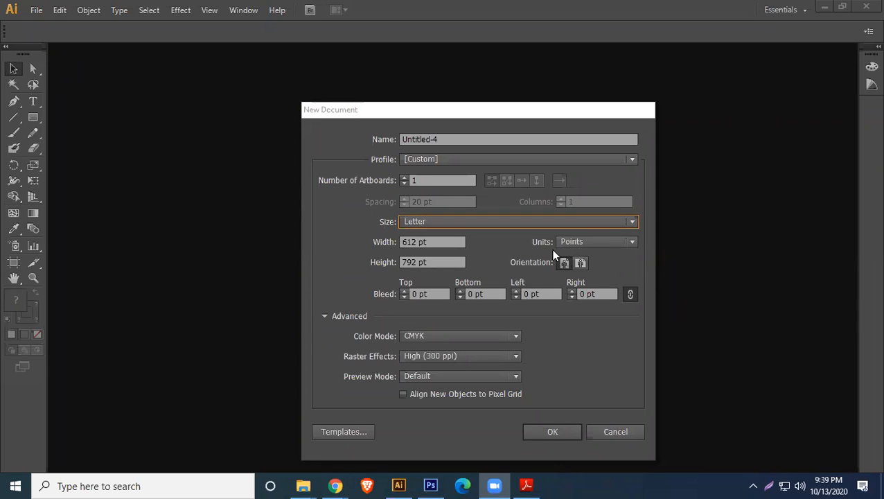
- Set the new document's units to inches, with a width of 15 in, a height of 10 in and landscape orientation
{"action": "left_click", "coordinate": [629, 241]}
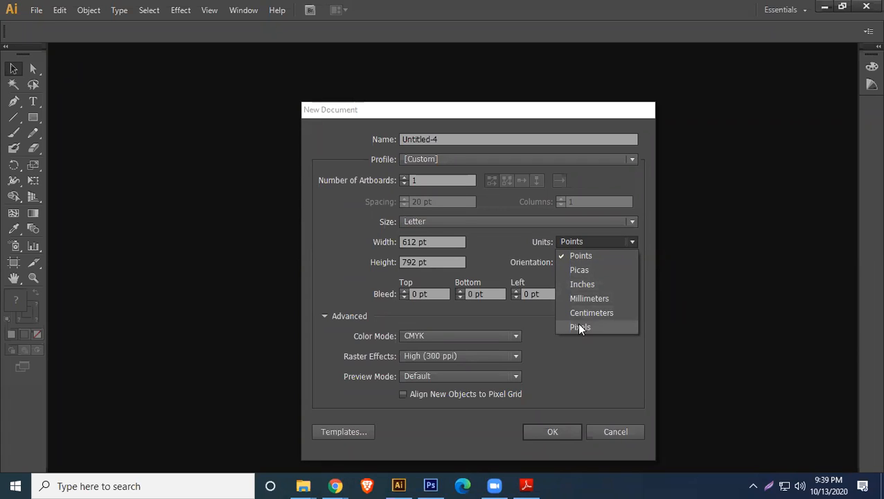
{"action": "left_click", "coordinate": [583, 285]}
{"action": "left_click_drag", "start_coordinate": [441, 240], "coordinate": [326, 246]}
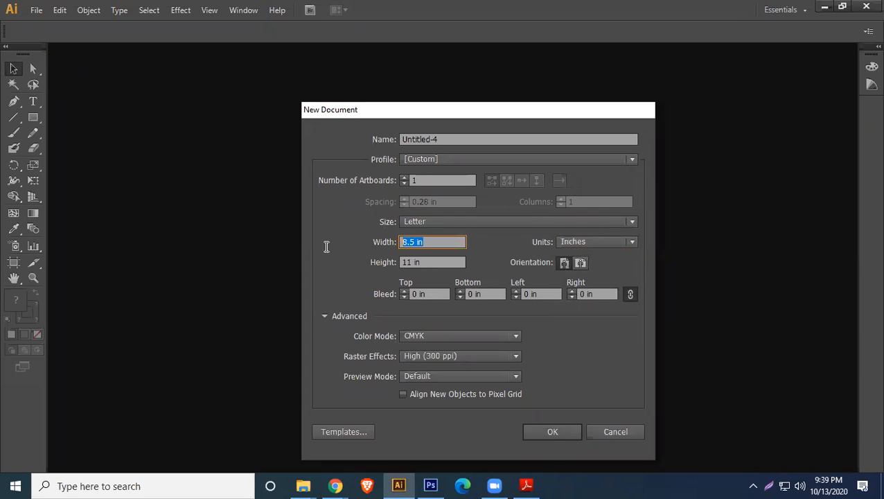
{"action": "type", "text": "15"}
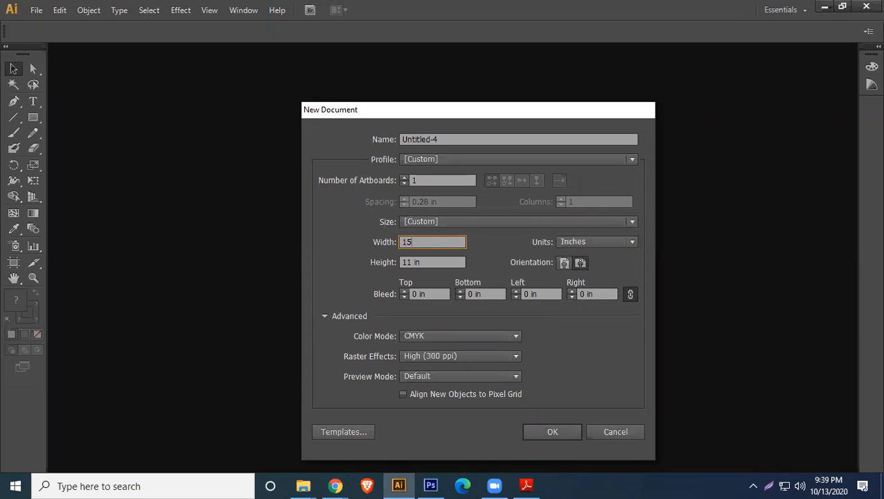
{"action": "left_click_drag", "start_coordinate": [427, 262], "coordinate": [382, 270]}
{"action": "type", "text": "10"}
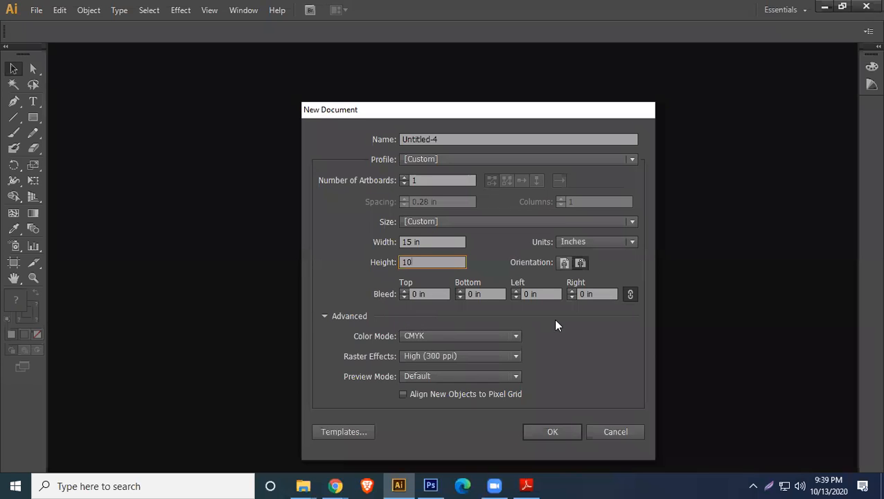
{"action": "left_click", "coordinate": [581, 264]}
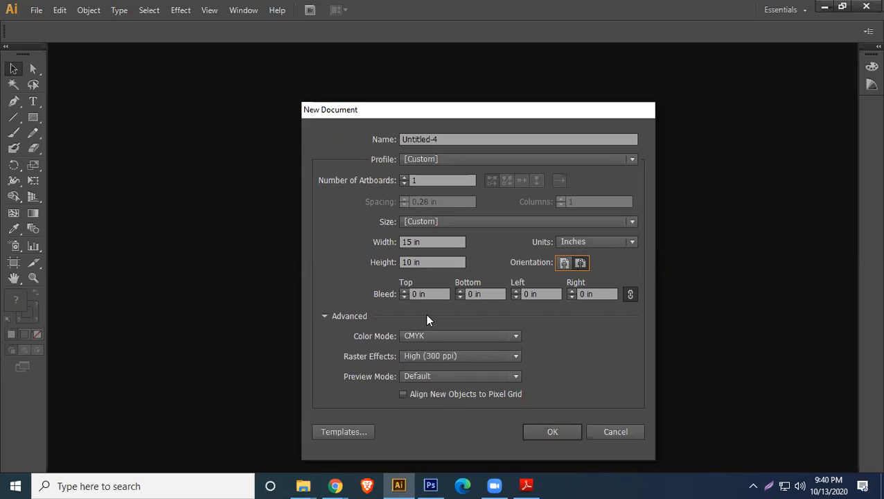
- Set the new document's bleed to 0.125 in on all four sides
{"action": "left_click", "coordinate": [403, 291]}
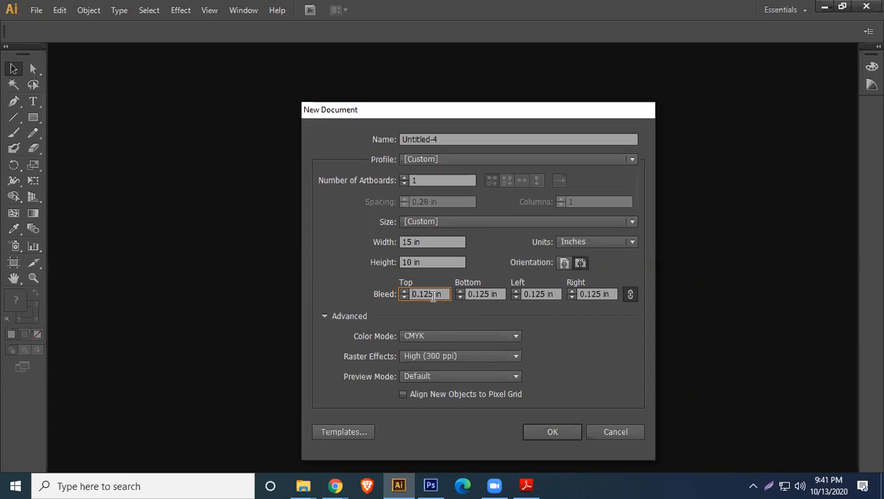
{"action": "left_click", "coordinate": [532, 293]}
{"action": "key", "text": "Up"}
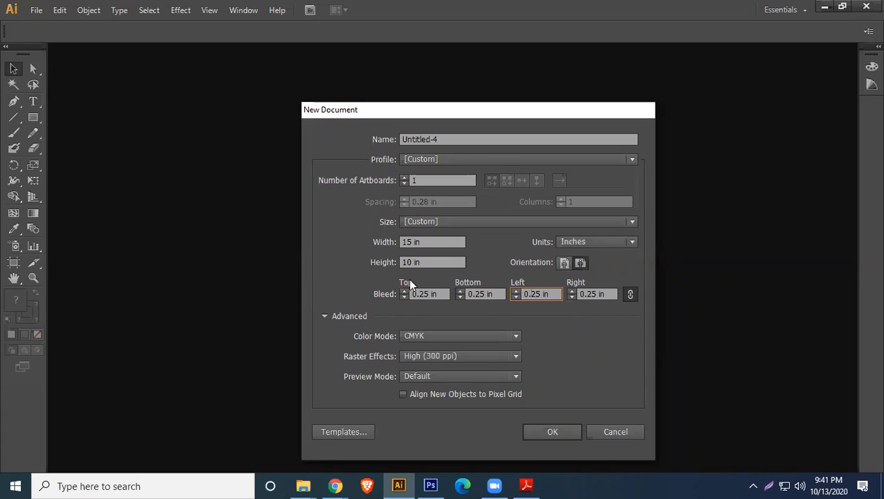
{"action": "left_click", "coordinate": [419, 295]}
{"action": "left_click", "coordinate": [476, 294]}
{"action": "type", "text": "0.125"}
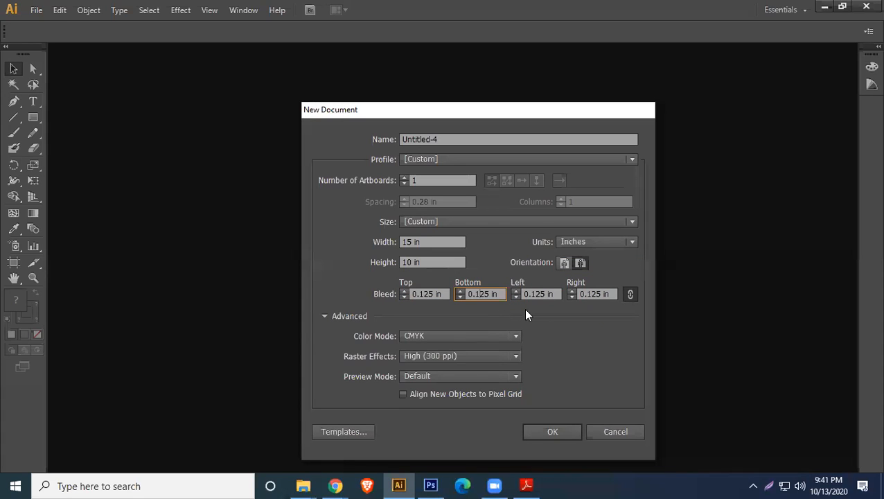
- Try out the bleed link option by changing all four bleeds to 0.25 in and returning them to 0.125 in
{"action": "left_click", "coordinate": [630, 296]}
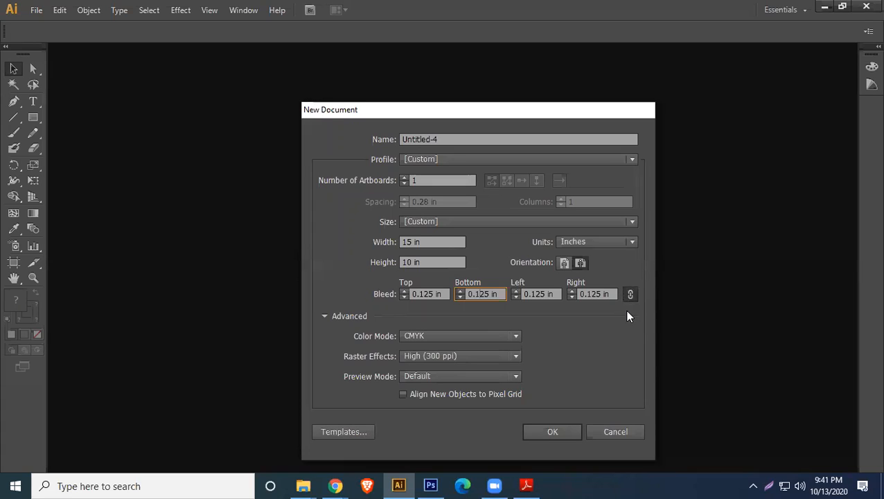
{"action": "left_click", "coordinate": [629, 295]}
{"action": "left_click", "coordinate": [482, 293]}
{"action": "key", "text": "BackSpace"}
{"action": "left_click", "coordinate": [631, 295]}
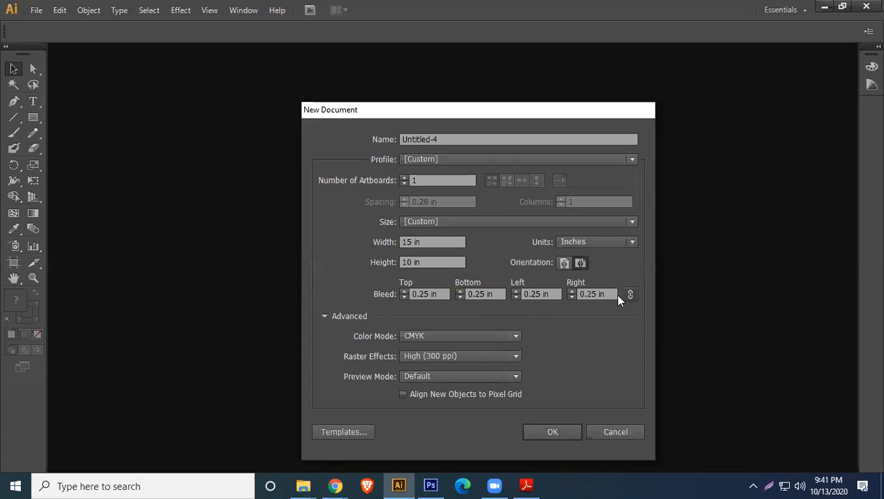
{"action": "left_click", "coordinate": [473, 293]}
{"action": "type", "text": "11"}
{"action": "key", "text": "BackSpace"}
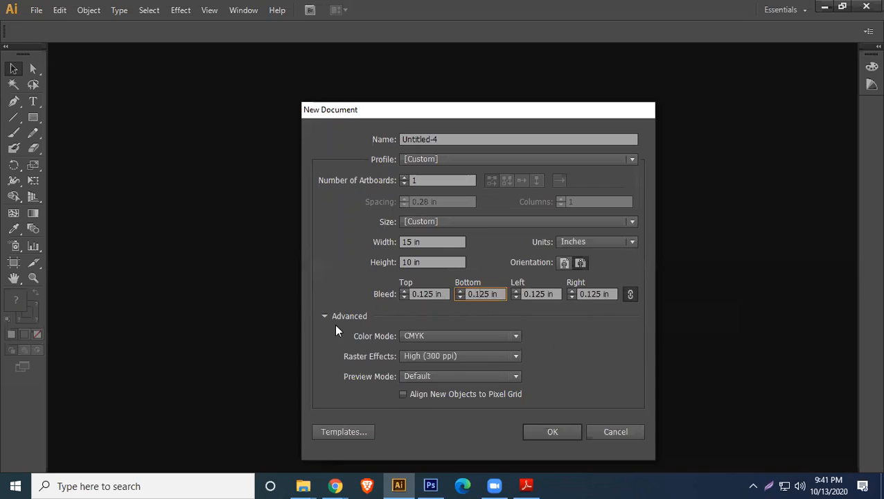
- Check the color mode and raster effects choices, and create the document with CMYK and High (300 ppi)
{"action": "left_click", "coordinate": [515, 335]}
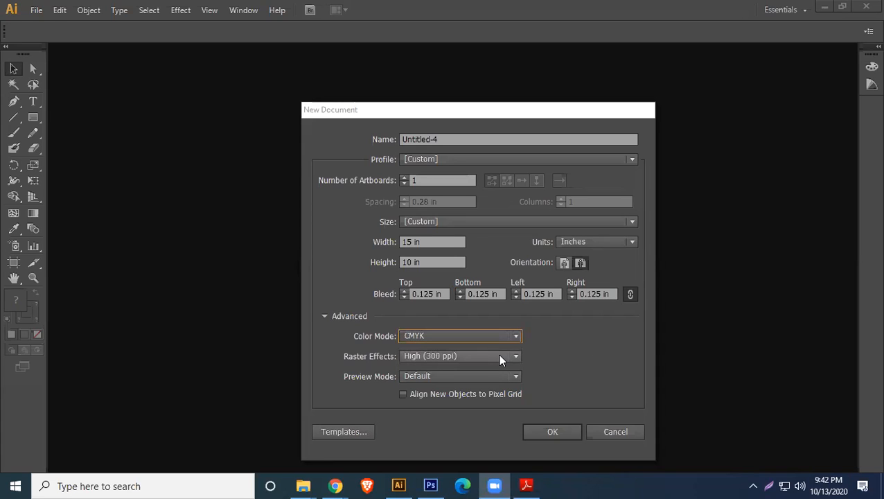
{"action": "left_click", "coordinate": [500, 356]}
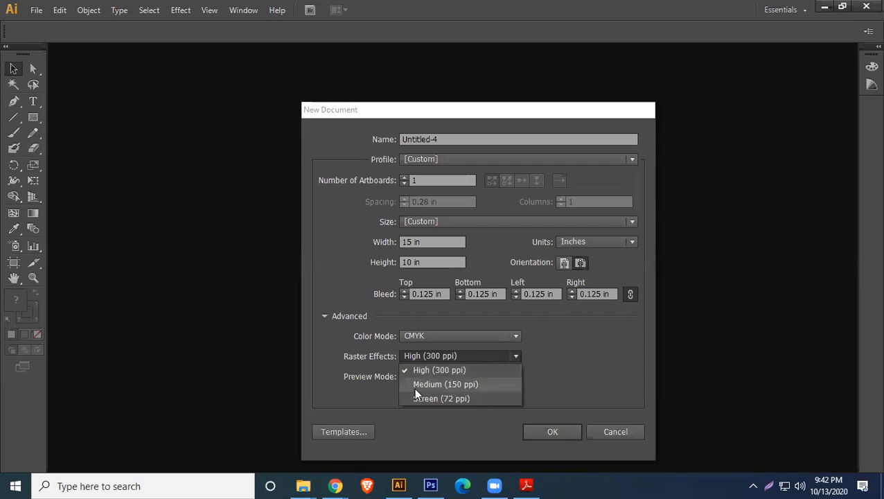
{"action": "left_click", "coordinate": [605, 336]}
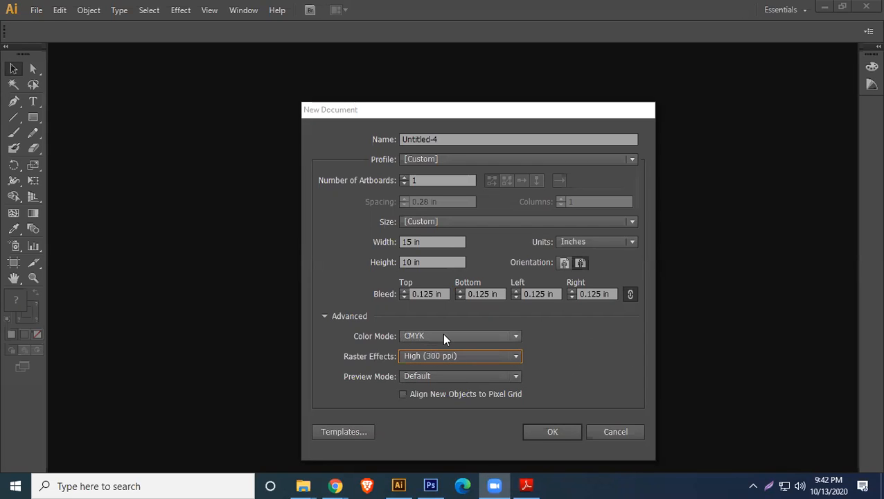
{"action": "left_click", "coordinate": [576, 348]}
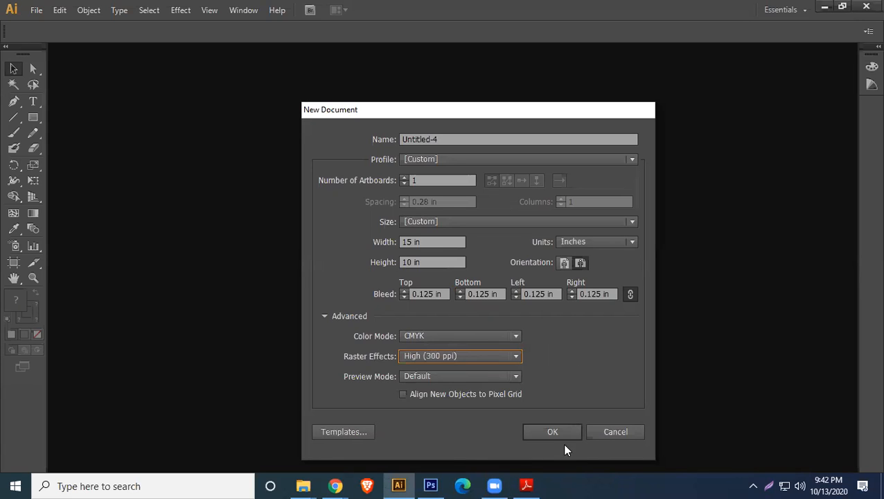
{"action": "left_click", "coordinate": [551, 432]}
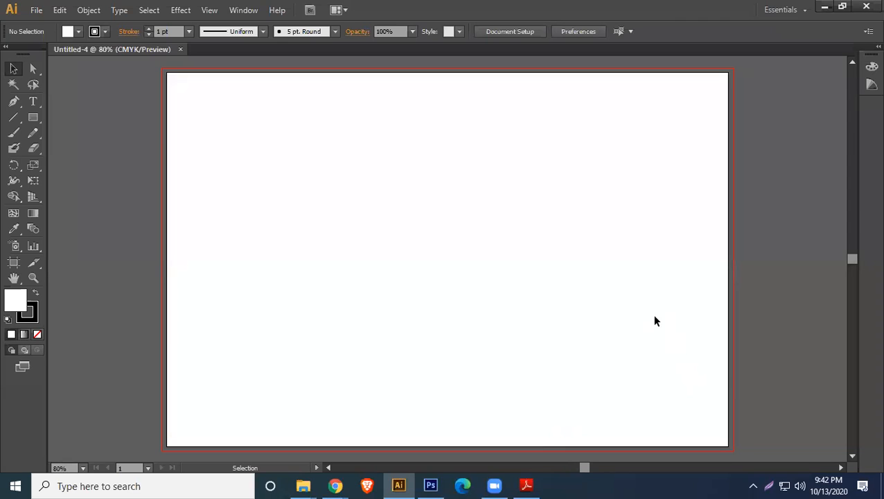
- Examine the bleed margin up close along the artboard's left edge, and return to the full artboard view
{"action": "scroll", "coordinate": [363, 339], "scroll_direction": "up", "scroll_amount": 4}
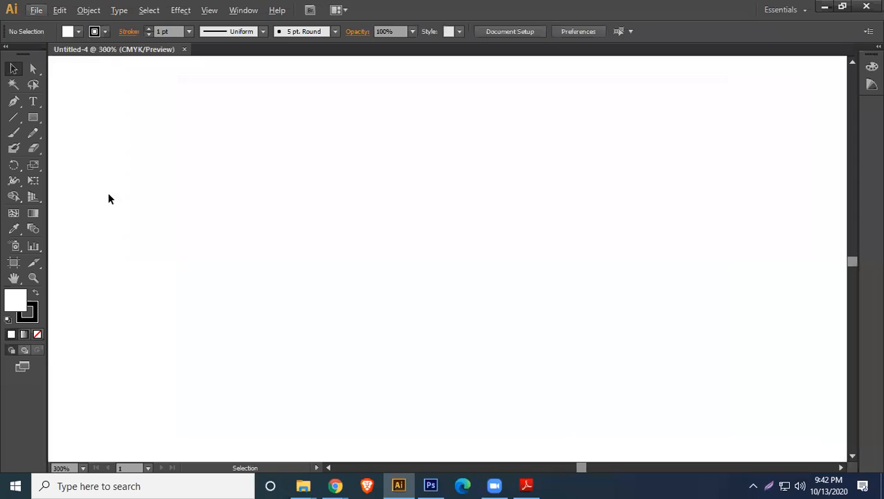
{"action": "left_click_drag", "start_coordinate": [166, 186], "coordinate": [804, 130]}
{"action": "left_click_drag", "start_coordinate": [306, 215], "coordinate": [479, 237]}
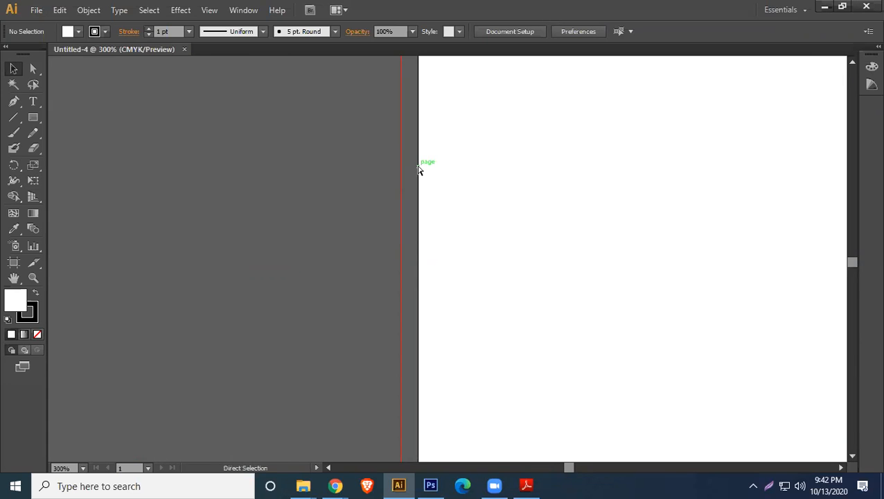
{"action": "key", "text": "ctrl+0"}
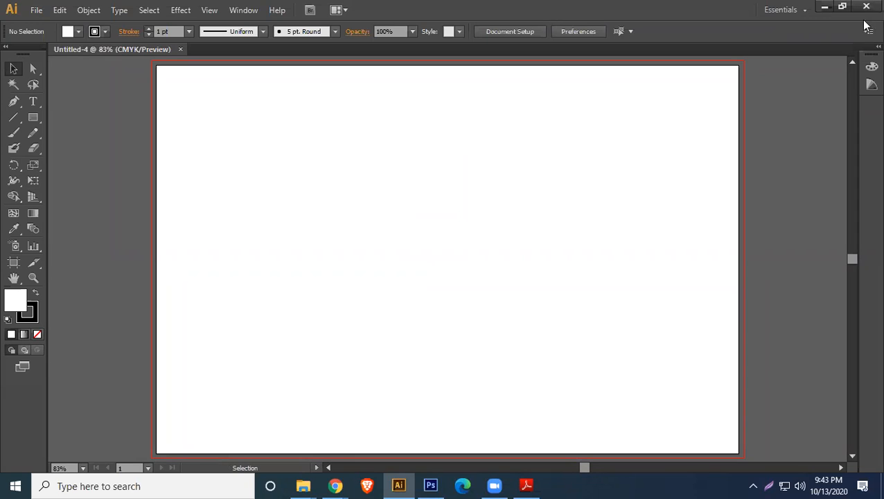
- Review the Color options and try selecting the Pen, Line Segment and Magic Wand tools
{"action": "left_click", "coordinate": [868, 84]}
{"action": "left_click", "coordinate": [865, 67]}
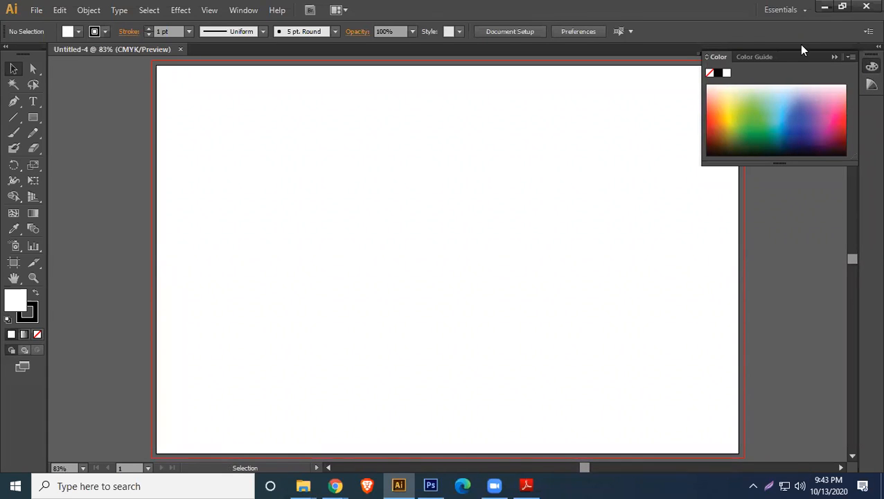
{"action": "left_click", "coordinate": [836, 57]}
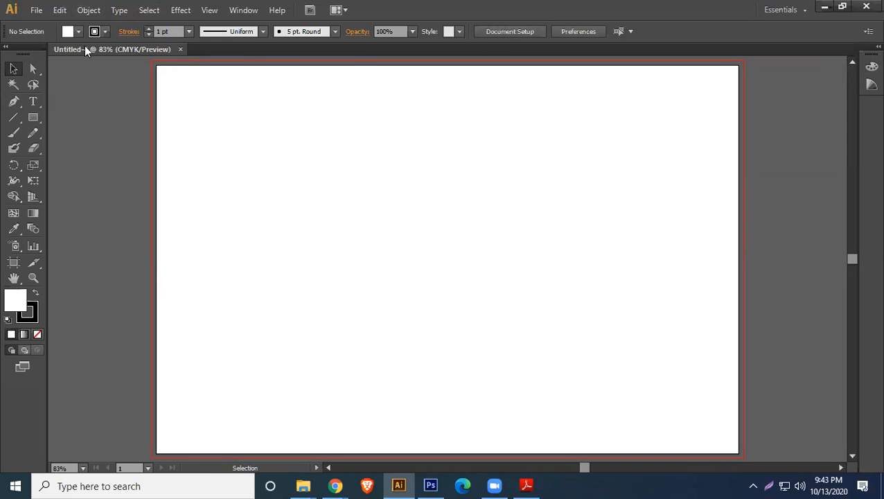
{"action": "left_click", "coordinate": [14, 102]}
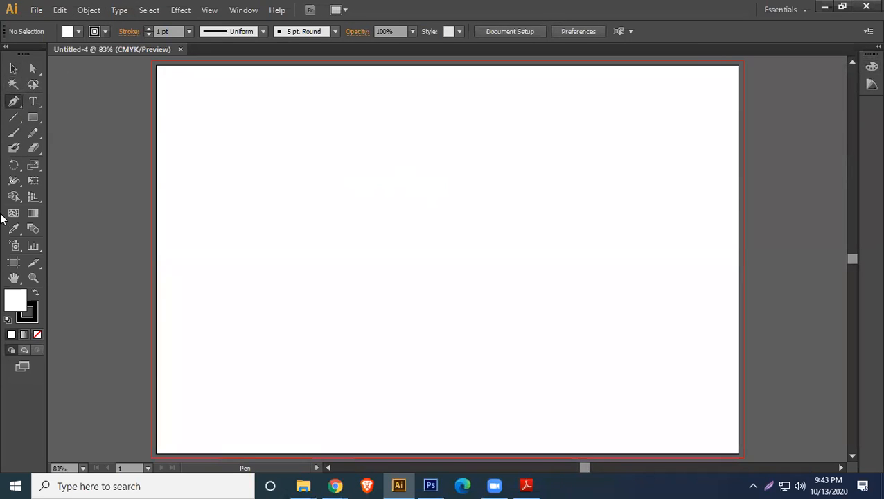
{"action": "left_click", "coordinate": [14, 117]}
{"action": "left_click", "coordinate": [14, 85]}
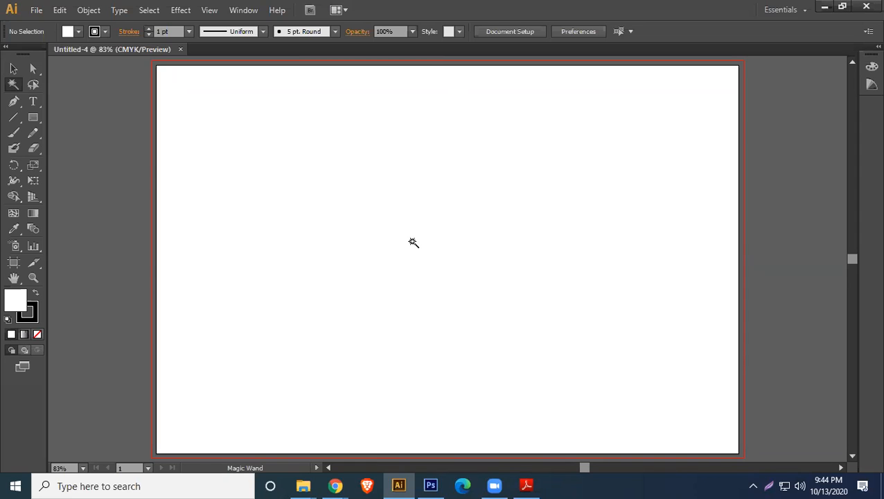
- Switch to Adobe Reader to check the Class 01 topics in Illustrator Module.pdf, and return to Illustrator
{"action": "left_click", "coordinate": [529, 485]}
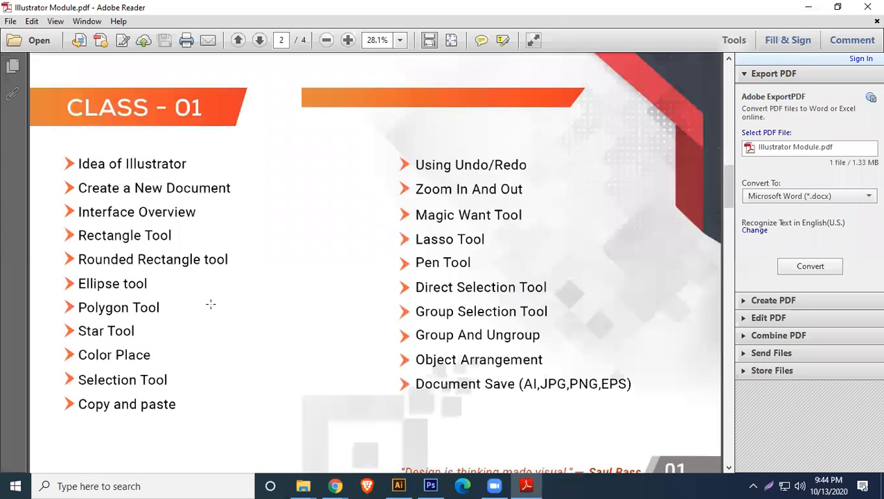
{"action": "left_click", "coordinate": [810, 7]}
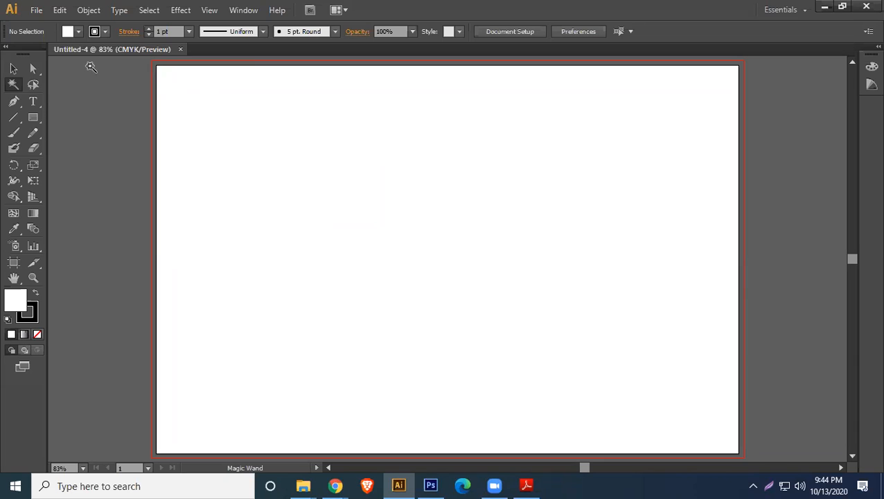
- Set the default stroke to none and the default fill to black
{"action": "left_click", "coordinate": [102, 33]}
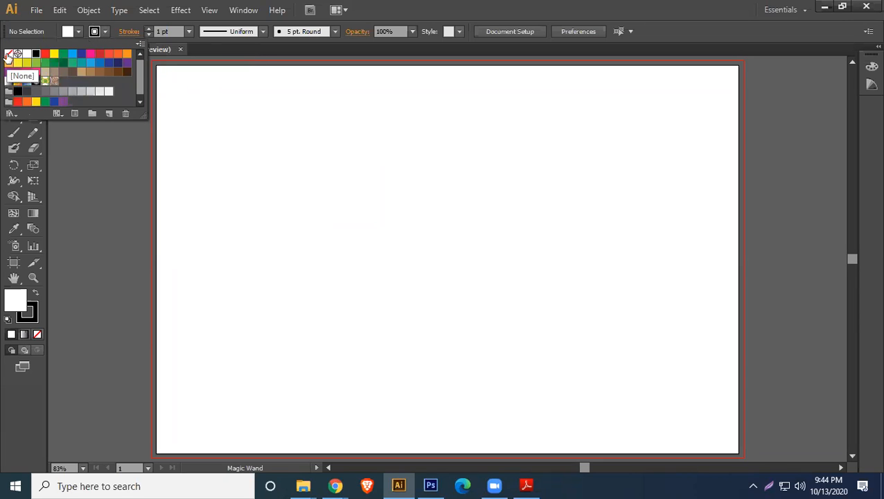
{"action": "left_click", "coordinate": [8, 53]}
{"action": "left_click", "coordinate": [79, 31]}
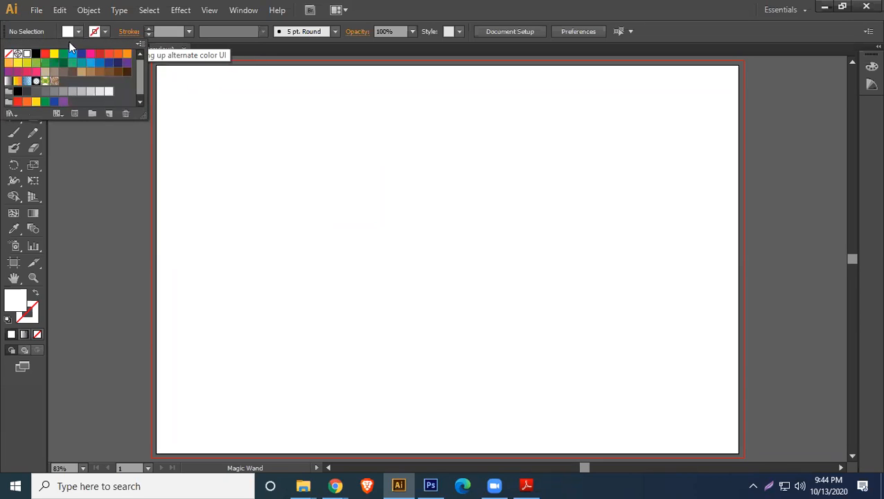
{"action": "left_click", "coordinate": [36, 55]}
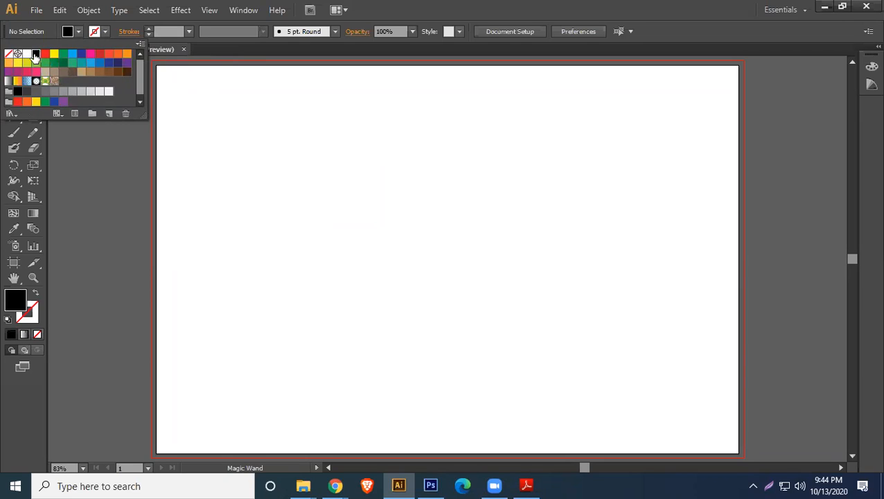
{"action": "left_click", "coordinate": [423, 14]}
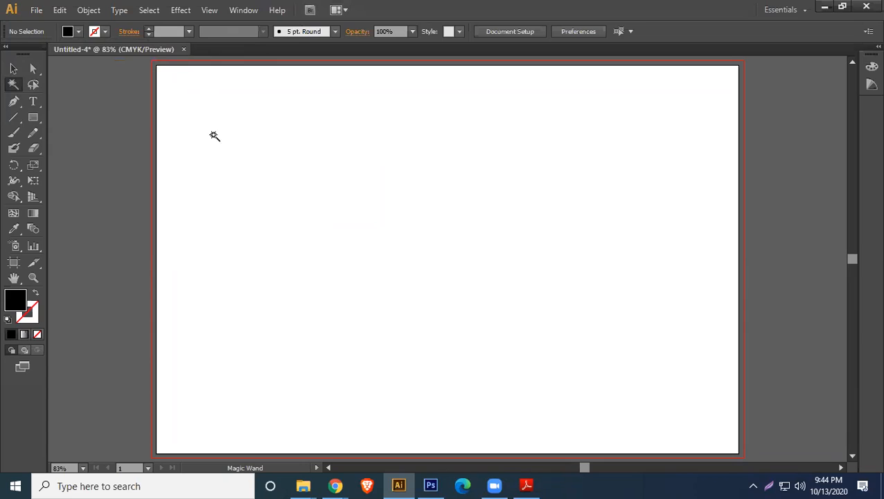
- Try drawing a black rectangle in the upper part of the artboard and delete it
{"action": "left_click", "coordinate": [32, 118]}
{"action": "left_click_drag", "start_coordinate": [249, 150], "coordinate": [423, 239]}
{"action": "key", "text": "Delete"}
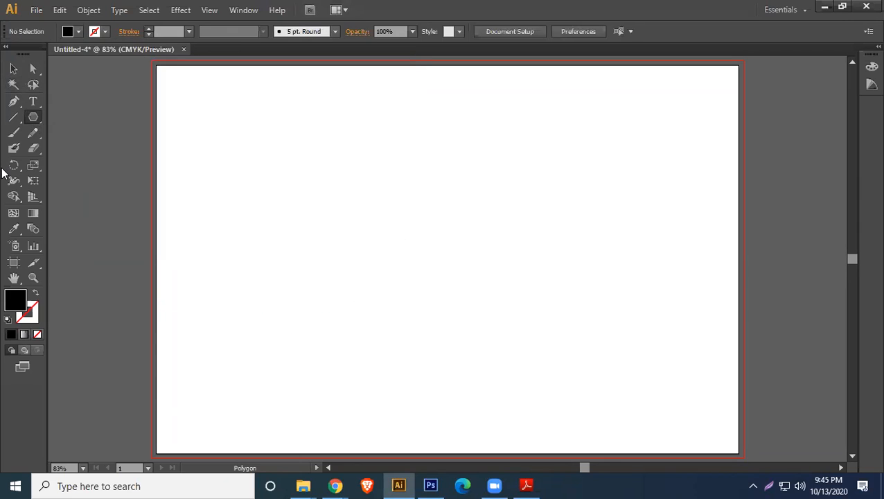
- Draw a black rectangle in the middle of the artboard with the Rectangle Tool
{"action": "left_click", "coordinate": [33, 117]}
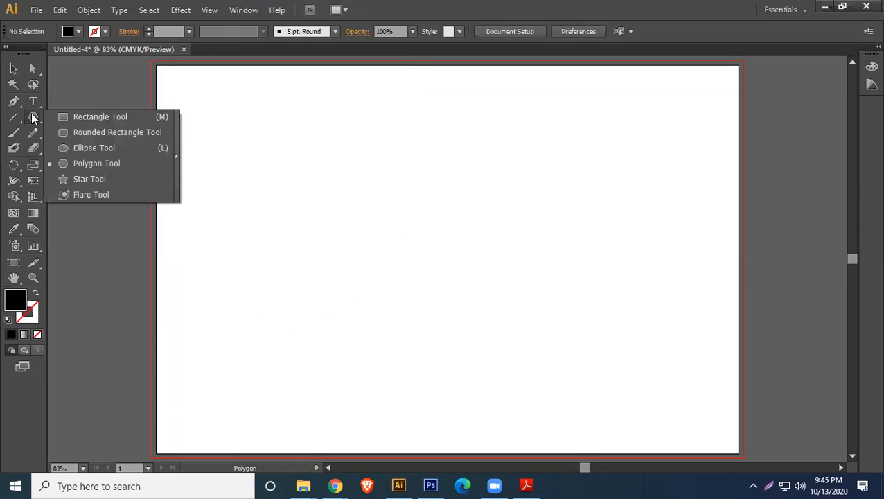
{"action": "left_click", "coordinate": [87, 116]}
{"action": "left_click_drag", "start_coordinate": [312, 164], "coordinate": [547, 297]}
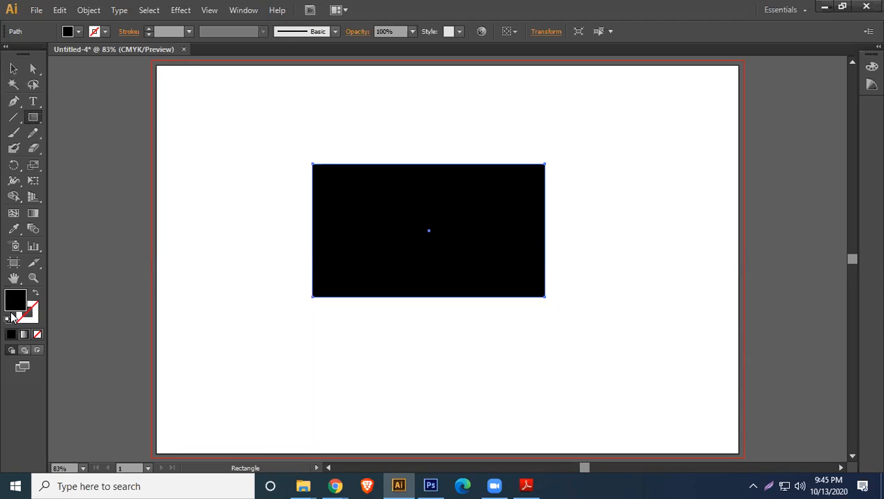
- Reselect the rectangle with the Selection Tool and set its fill to the pinkish red F20A4D
{"action": "left_click", "coordinate": [15, 70]}
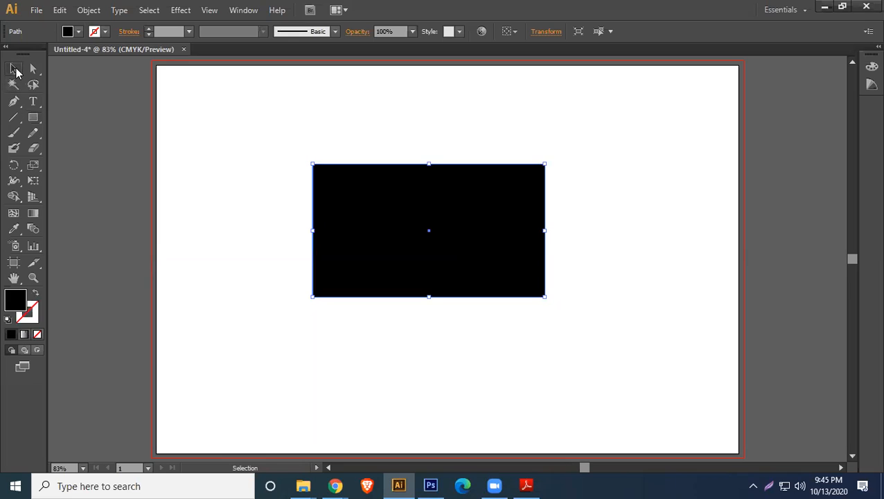
{"action": "left_click", "coordinate": [186, 243]}
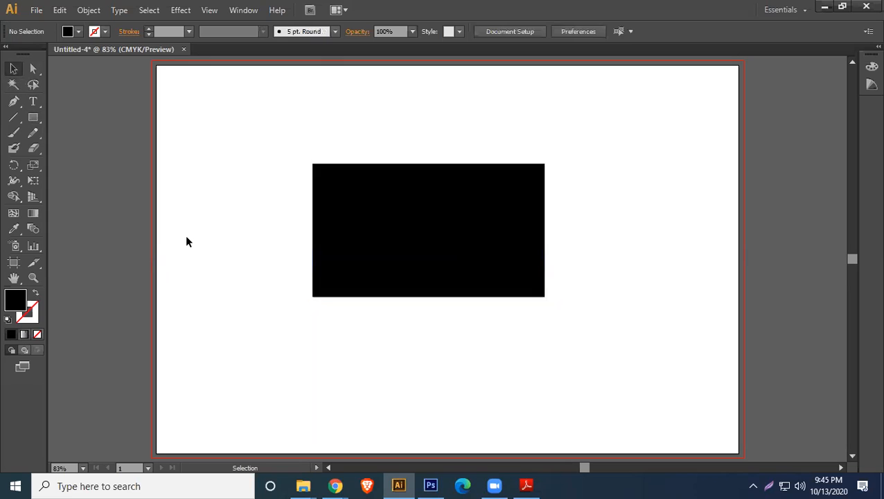
{"action": "left_click", "coordinate": [421, 187]}
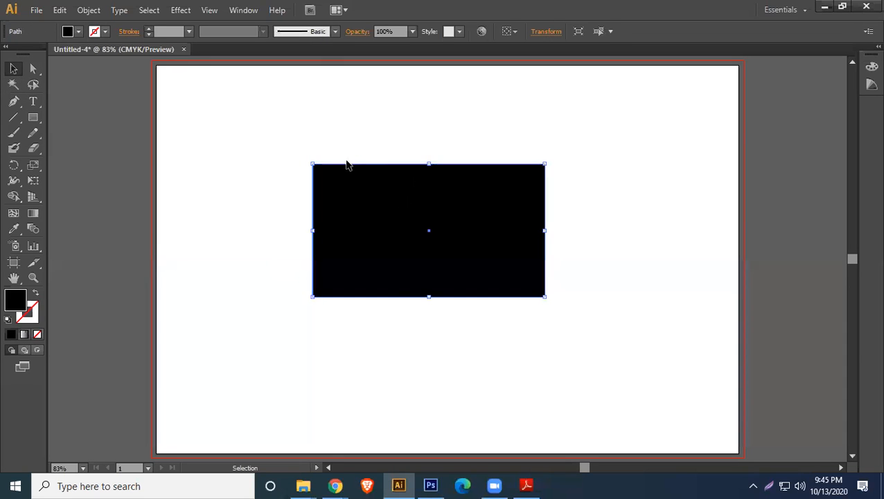
{"action": "double_click", "coordinate": [14, 305]}
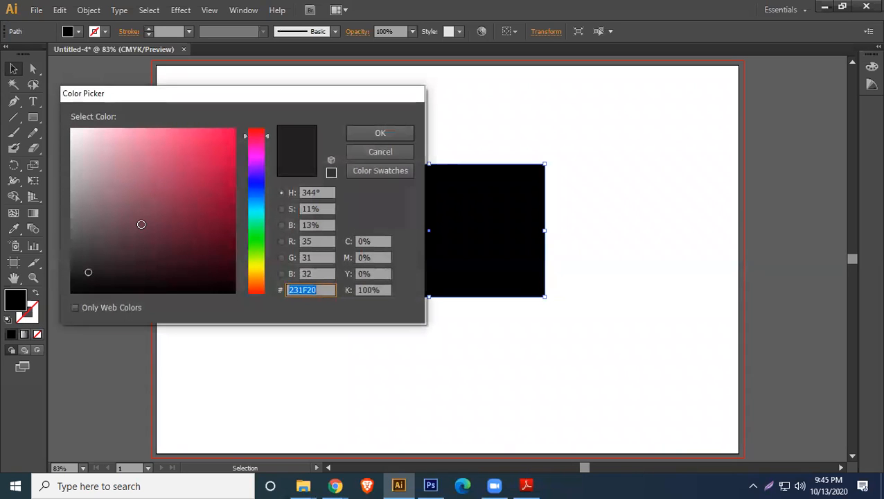
{"action": "left_click", "coordinate": [230, 135]}
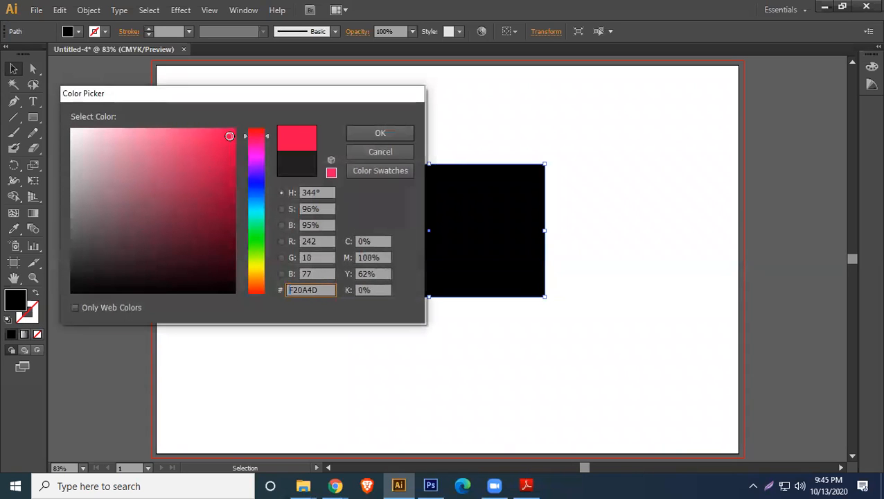
{"action": "left_click", "coordinate": [375, 131]}
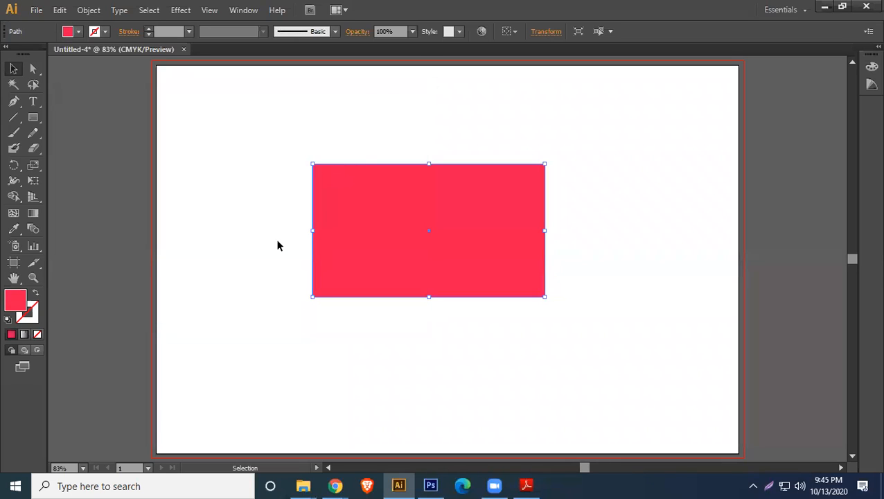
- Set the rectangle's stroke to the blue 0F41F4 and collapse the Color options
{"action": "double_click", "coordinate": [28, 315]}
{"action": "left_click", "coordinate": [158, 251]}
{"action": "left_click", "coordinate": [200, 179]}
{"action": "left_click", "coordinate": [225, 135]}
{"action": "left_click", "coordinate": [251, 190]}
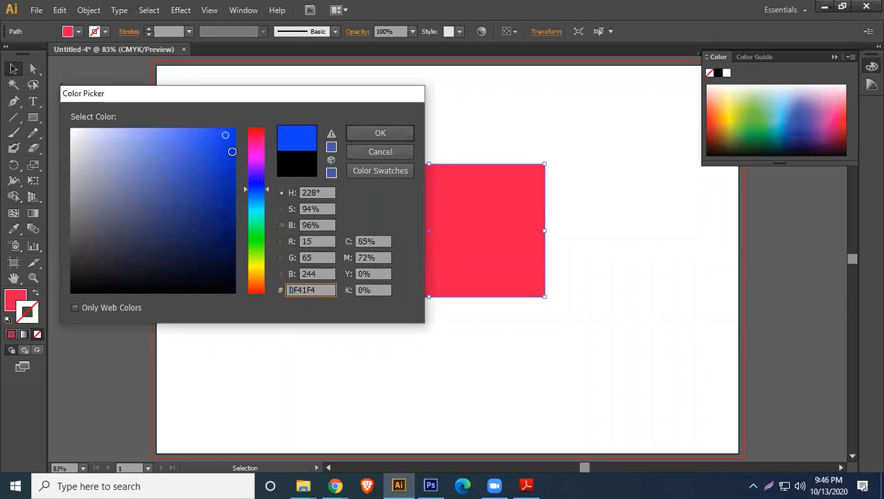
{"action": "left_click", "coordinate": [371, 132]}
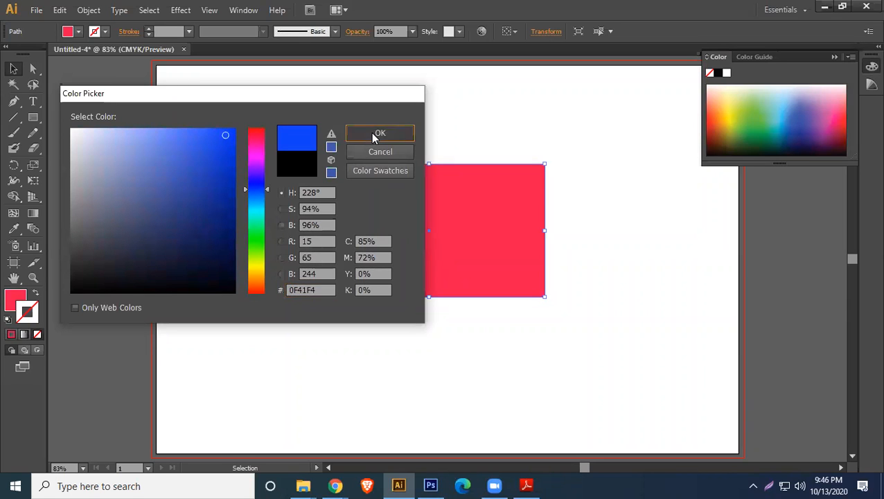
{"action": "left_click", "coordinate": [831, 56]}
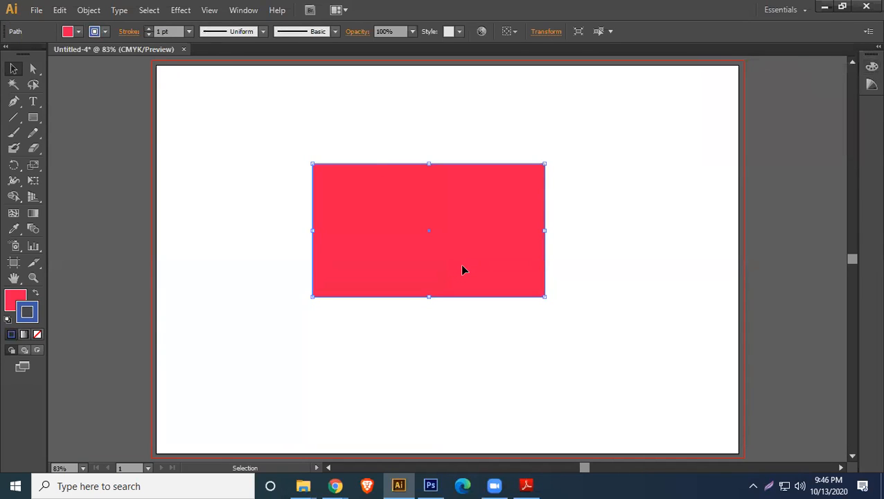
- Examine the blue stroke along the rectangle's edge up close, and fit the artboard in view again
{"action": "scroll", "coordinate": [464, 272], "scroll_direction": "up", "scroll_amount": 5}
{"action": "left_click_drag", "start_coordinate": [144, 253], "coordinate": [777, 88]}
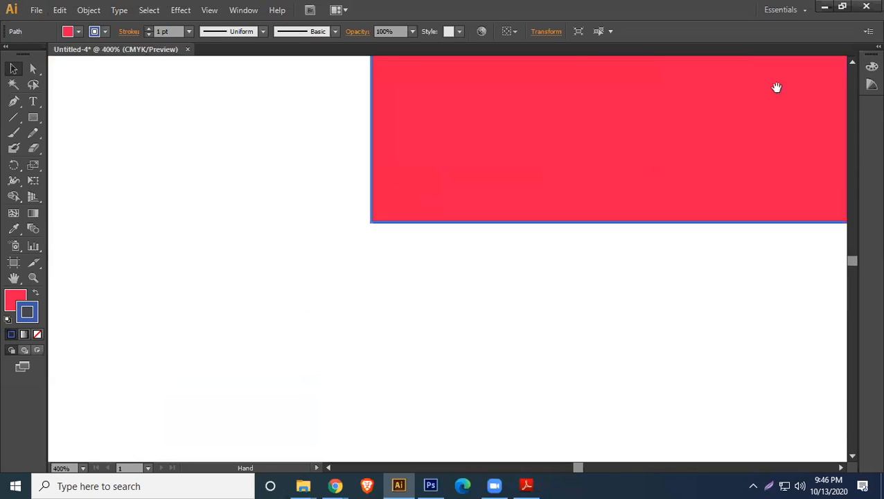
{"action": "left_click_drag", "start_coordinate": [513, 99], "coordinate": [590, 225]}
{"action": "scroll", "coordinate": [612, 203], "scroll_direction": "up", "scroll_amount": 3}
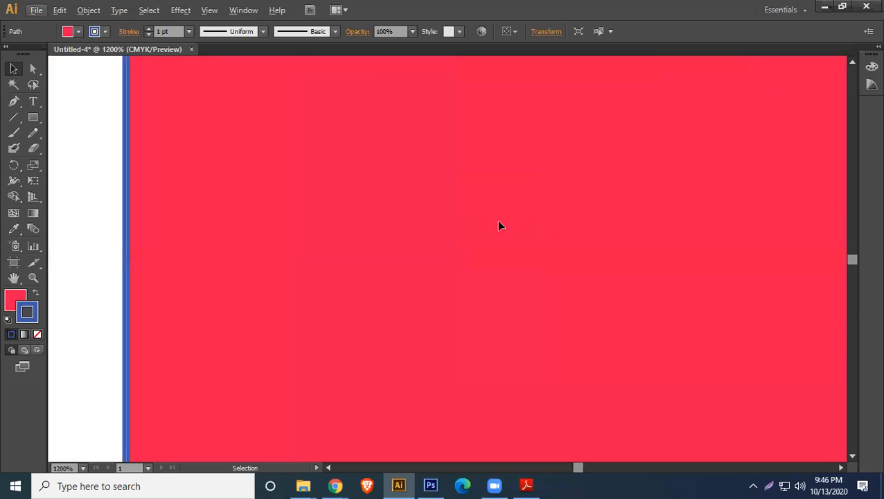
{"action": "left_click_drag", "start_coordinate": [377, 253], "coordinate": [561, 194]}
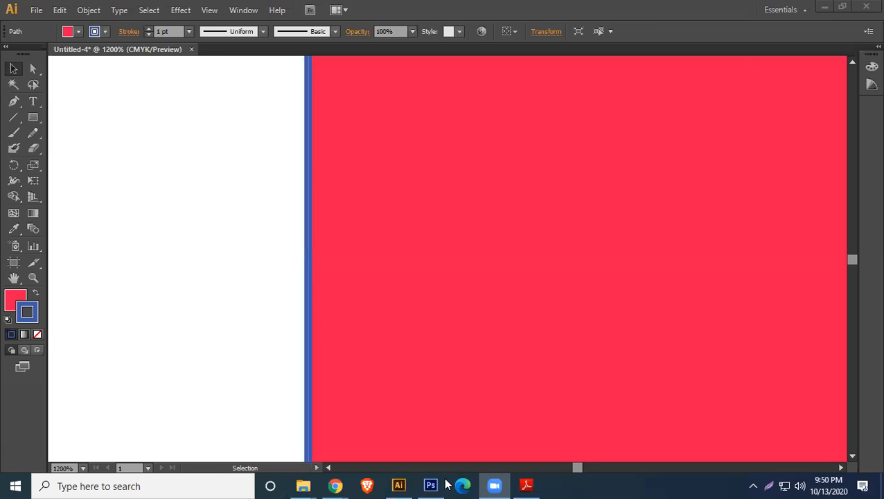
{"action": "left_click", "coordinate": [455, 296]}
{"action": "key", "text": "ctrl+0"}
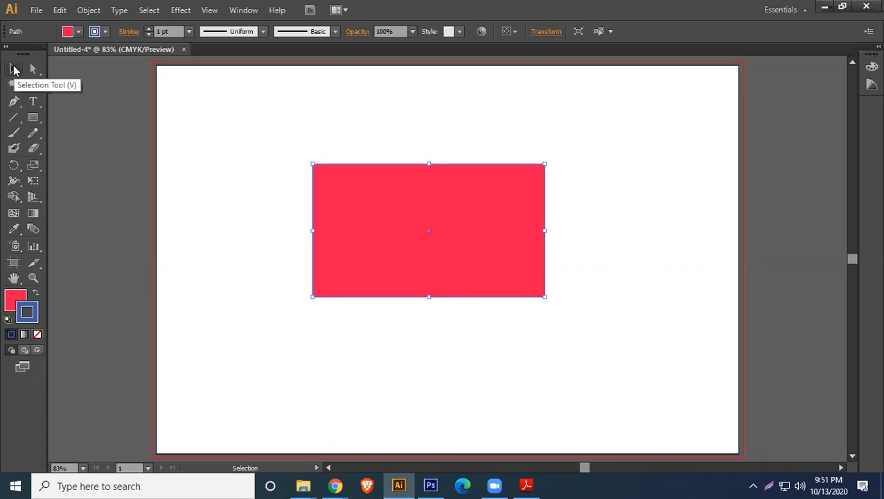
- Reposition the red rectangle on the artboard with the Selection Tool, slightly up and left of where it was drawn, and deselect it
{"action": "left_click", "coordinate": [235, 233]}
{"action": "left_click", "coordinate": [430, 196]}
{"action": "left_click_drag", "start_coordinate": [417, 197], "coordinate": [466, 197]}
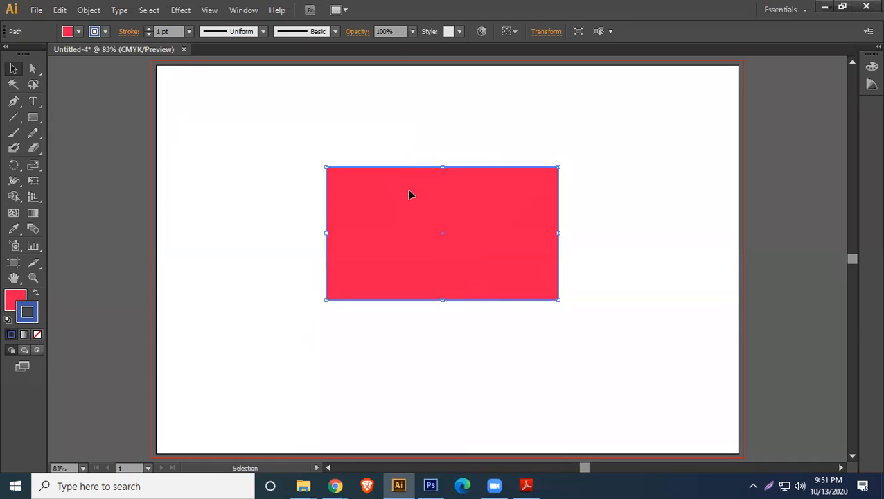
{"action": "left_click_drag", "start_coordinate": [411, 194], "coordinate": [361, 159]}
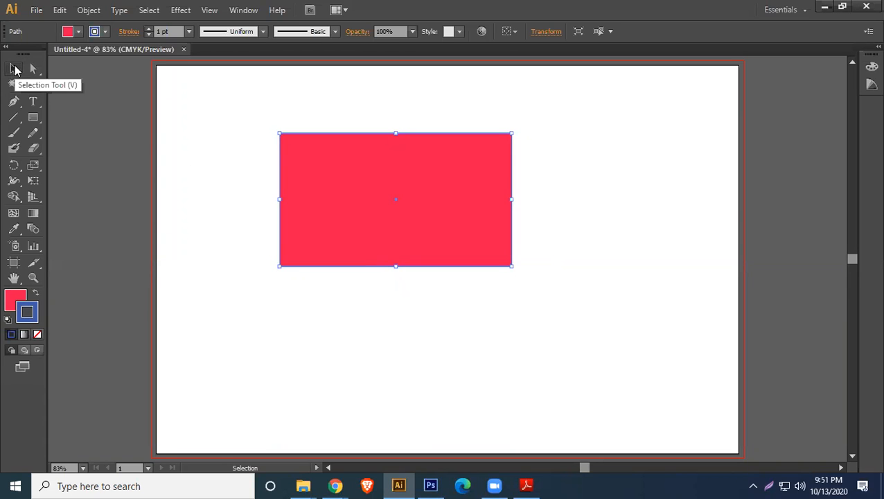
{"action": "left_click_drag", "start_coordinate": [358, 161], "coordinate": [361, 212]}
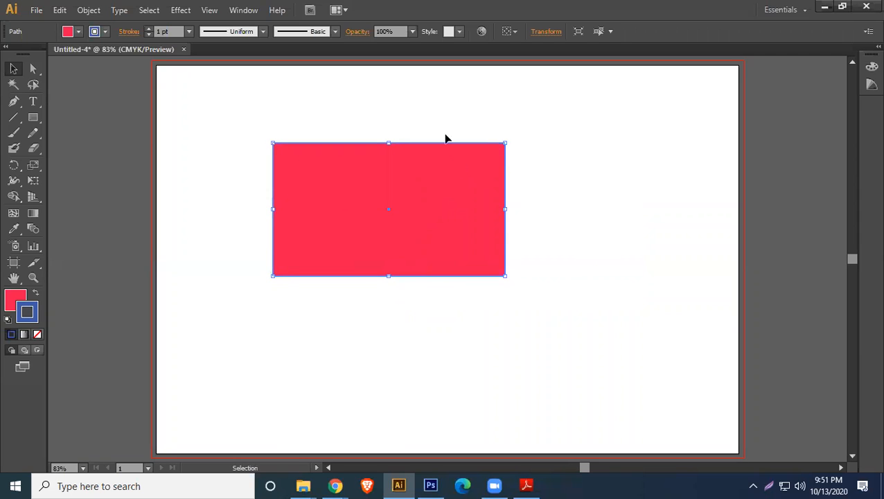
{"action": "left_click", "coordinate": [420, 101]}
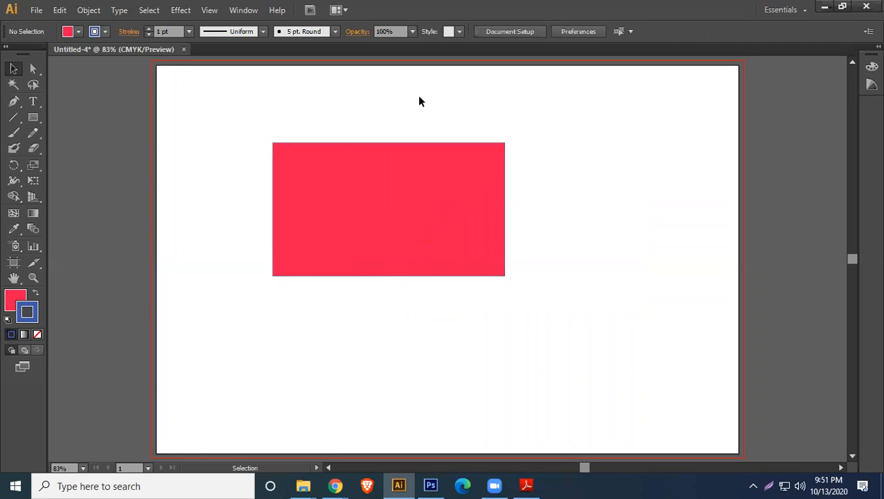
- Resize the red rectangle by its corner and side handles to a lower, moderately larger shape, and deselect it
{"action": "left_click", "coordinate": [449, 201]}
{"action": "left_click_drag", "start_coordinate": [502, 144], "coordinate": [549, 83]}
{"action": "left_click_drag", "start_coordinate": [553, 274], "coordinate": [605, 370]}
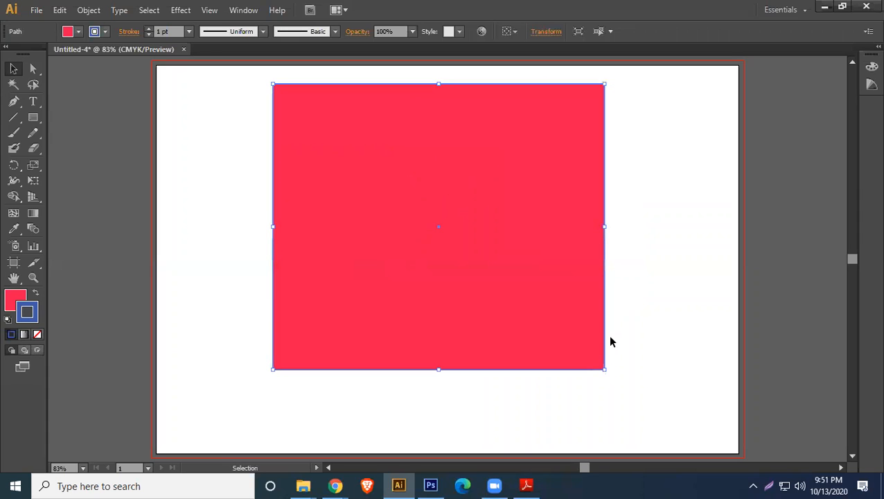
{"action": "left_click_drag", "start_coordinate": [605, 226], "coordinate": [511, 227]}
{"action": "left_click_drag", "start_coordinate": [515, 85], "coordinate": [542, 189]}
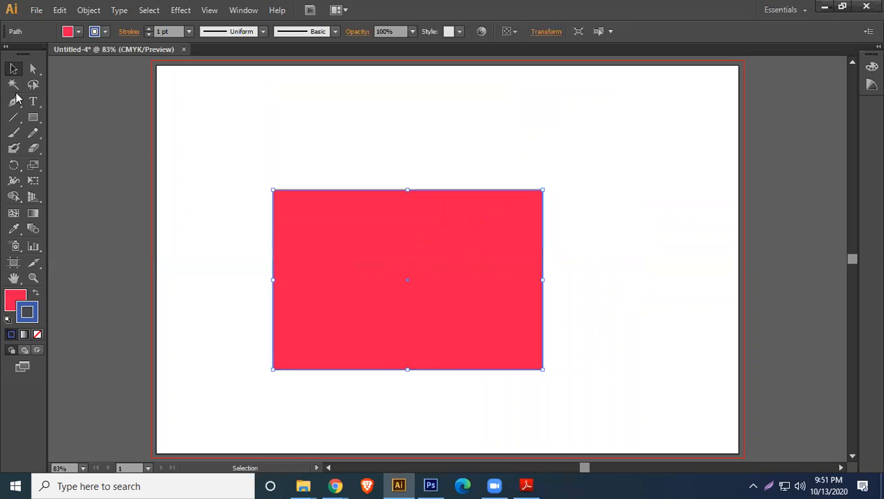
{"action": "left_click", "coordinate": [411, 144]}
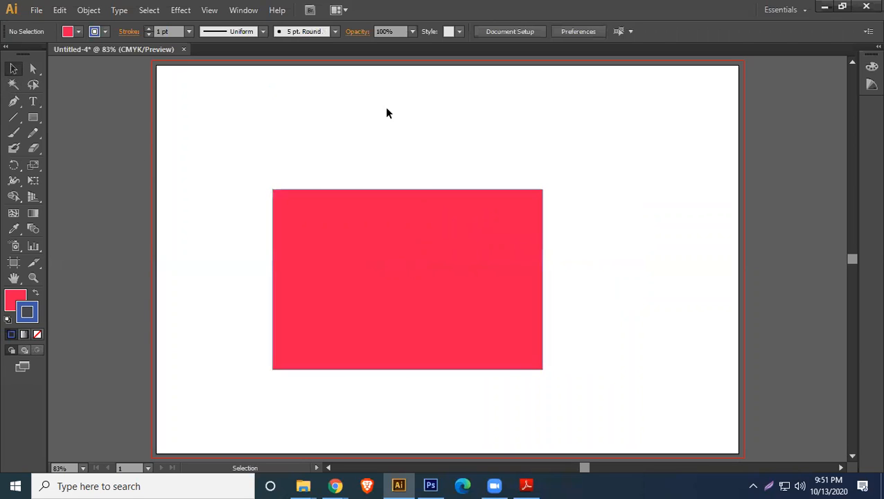
- Widen the red rectangle using its upper corner handles and move it to the upper middle of the artboard
{"action": "left_click", "coordinate": [461, 239]}
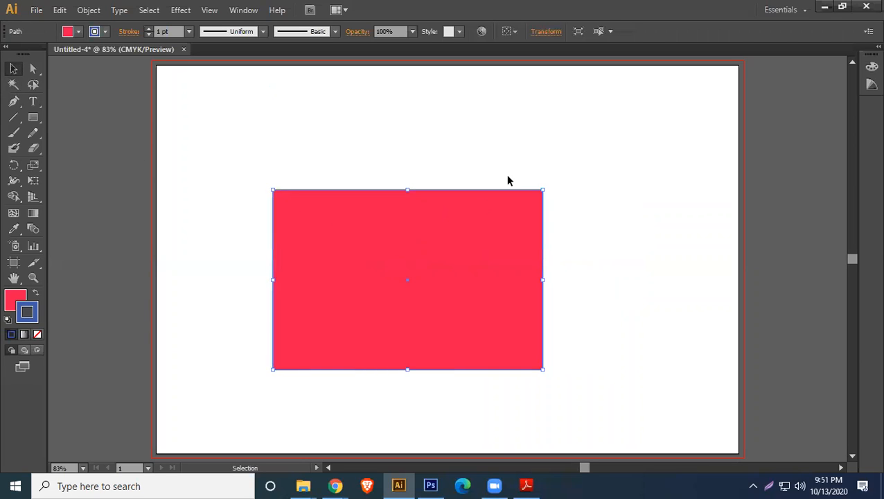
{"action": "left_click_drag", "start_coordinate": [543, 188], "coordinate": [637, 90]}
{"action": "left_click_drag", "start_coordinate": [270, 102], "coordinate": [290, 168]}
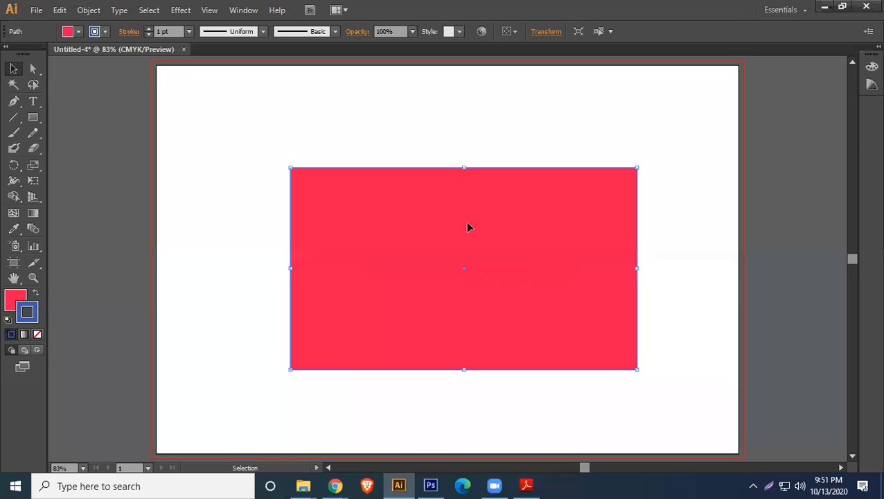
{"action": "left_click_drag", "start_coordinate": [454, 243], "coordinate": [343, 191]}
{"action": "left_click_drag", "start_coordinate": [462, 162], "coordinate": [418, 214]}
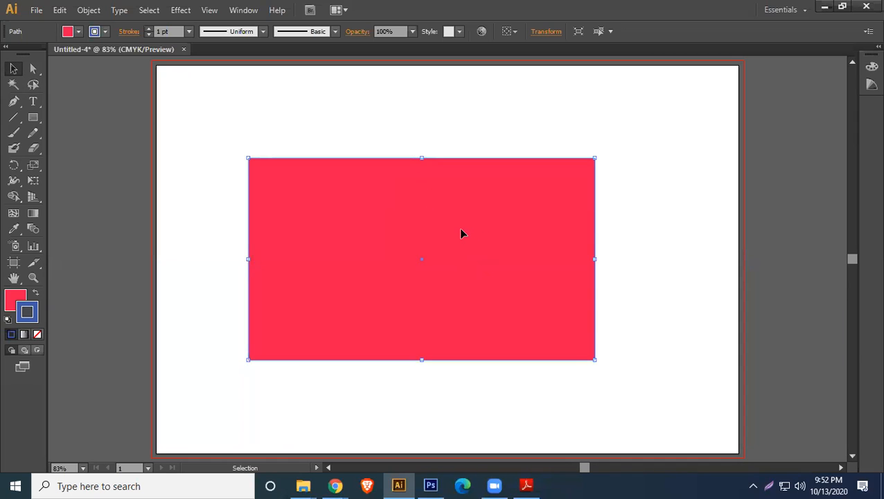
{"action": "mouse_move", "coordinate": [595, 158]}
{"action": "left_mouse_down"}
{"action": "mouse_move", "coordinate": [501, 214]}
{"action": "mouse_move", "coordinate": [618, 168]}
{"action": "mouse_move", "coordinate": [577, 152]}
{"action": "mouse_move", "coordinate": [584, 165]}
{"action": "left_mouse_up"}
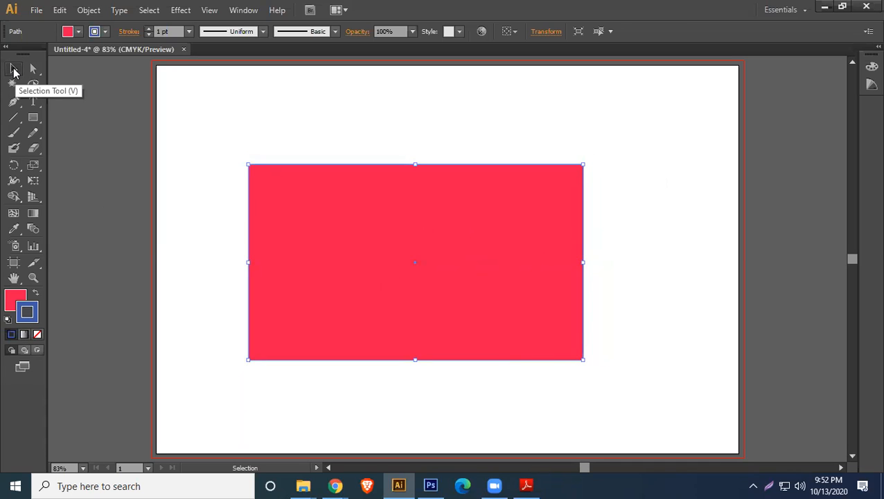
{"action": "left_click_drag", "start_coordinate": [413, 201], "coordinate": [440, 167]}
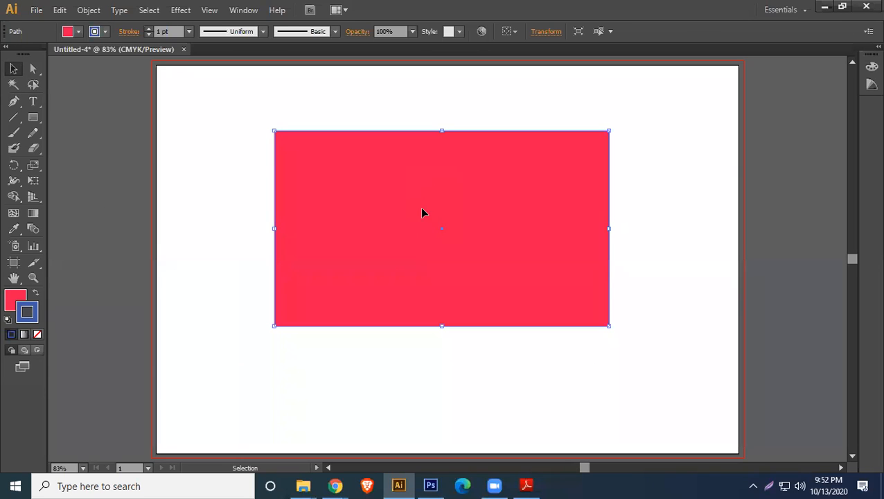
- Try dark blue and green swatches as the rectangle's fill, and settle on the light blue swatch
{"action": "left_click", "coordinate": [21, 301]}
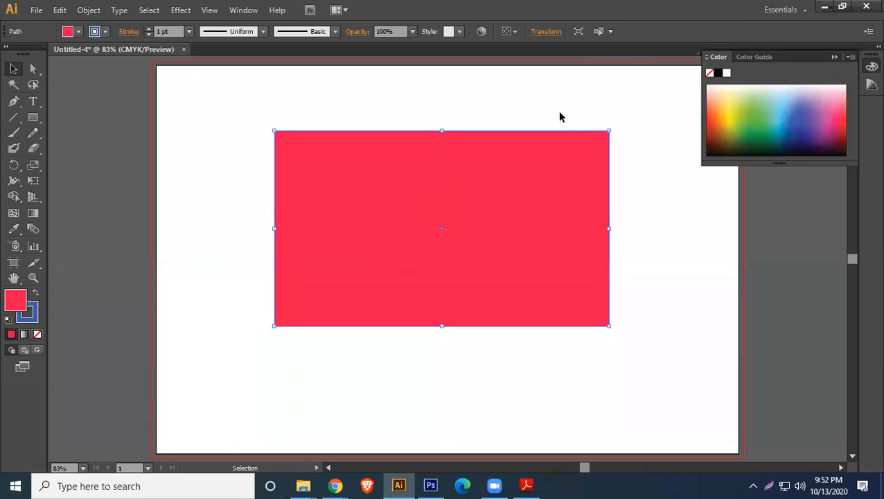
{"action": "left_click", "coordinate": [833, 57]}
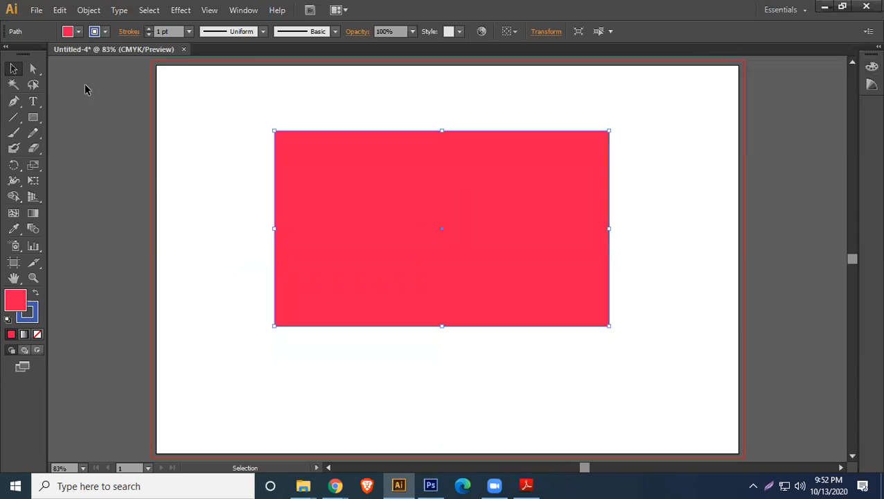
{"action": "left_click", "coordinate": [76, 33]}
{"action": "left_click", "coordinate": [81, 55]}
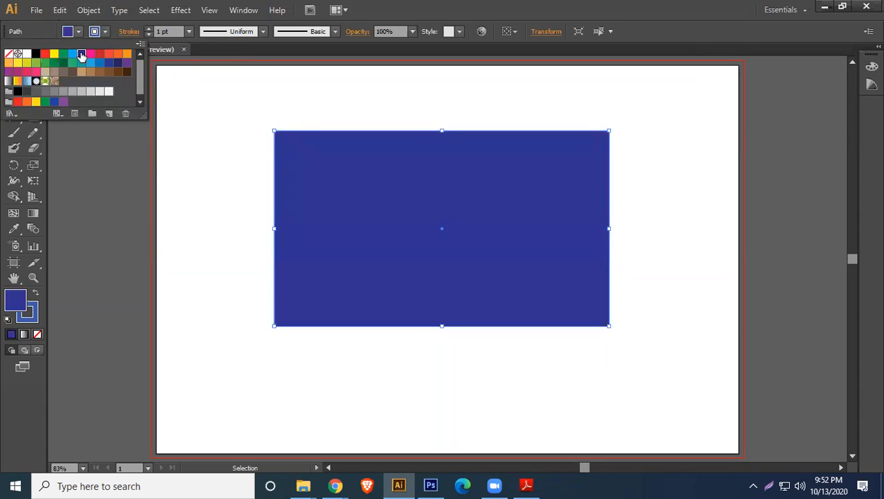
{"action": "left_click", "coordinate": [63, 63]}
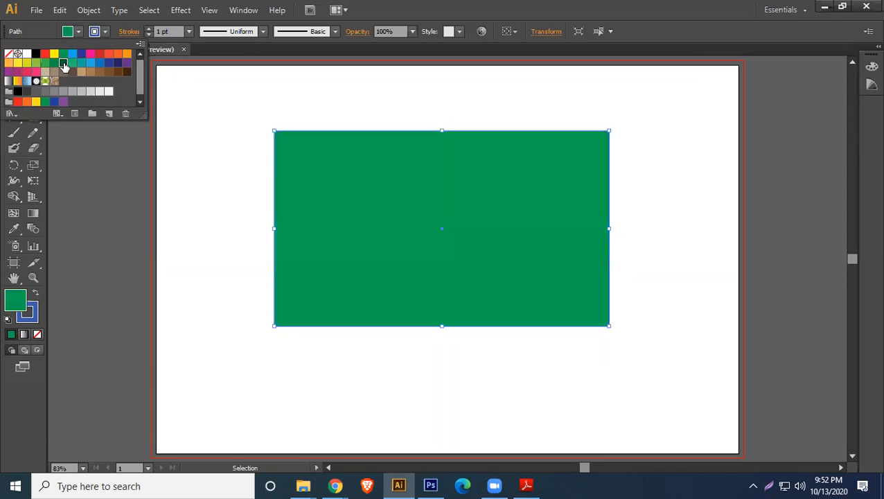
{"action": "left_click", "coordinate": [63, 63]}
{"action": "left_click", "coordinate": [91, 64]}
{"action": "left_click", "coordinate": [415, 5]}
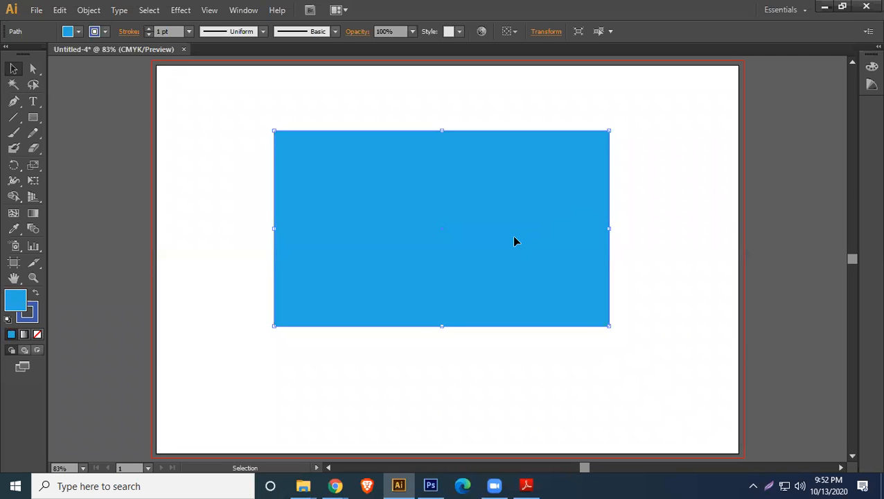
- Practise alternating between the Direct Selection and Selection tools while viewing the blue rectangle closer and farther away
{"action": "key", "text": "a"}
{"action": "key", "text": "ctrl+plus"}
{"action": "key", "text": "ctrl+plus"}
{"action": "key", "text": "ctrl+plus"}
{"action": "key", "text": "ctrl+plus"}
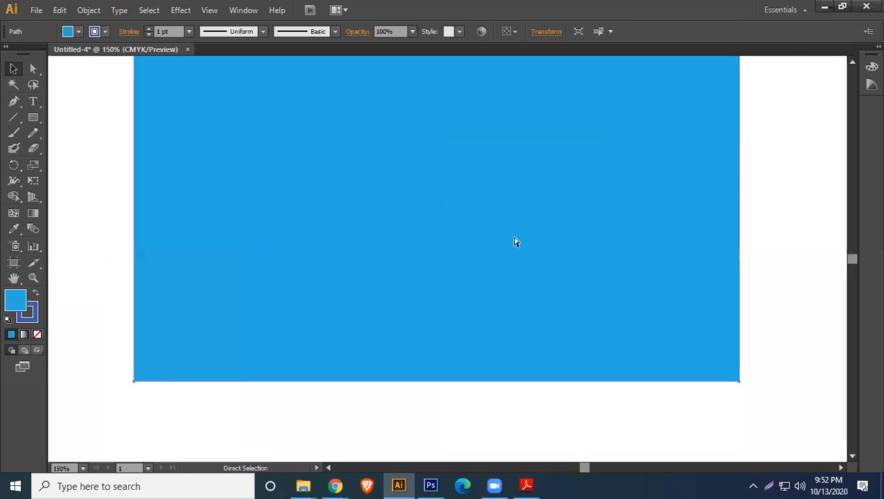
{"action": "key", "text": "v"}
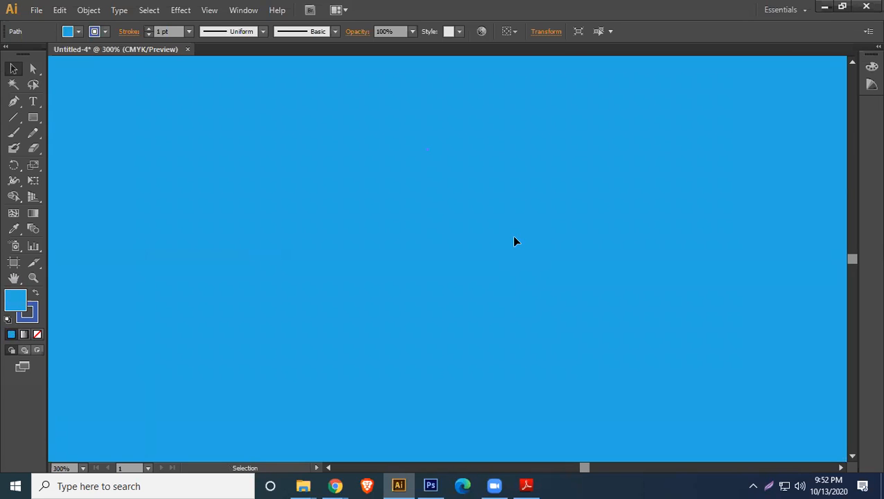
{"action": "key", "text": "a"}
{"action": "key", "text": "ctrl+minus"}
{"action": "key", "text": "ctrl+minus"}
{"action": "key", "text": "ctrl+minus"}
{"action": "key", "text": "ctrl+minus"}
{"action": "key", "text": "v"}
{"action": "key", "text": "a"}
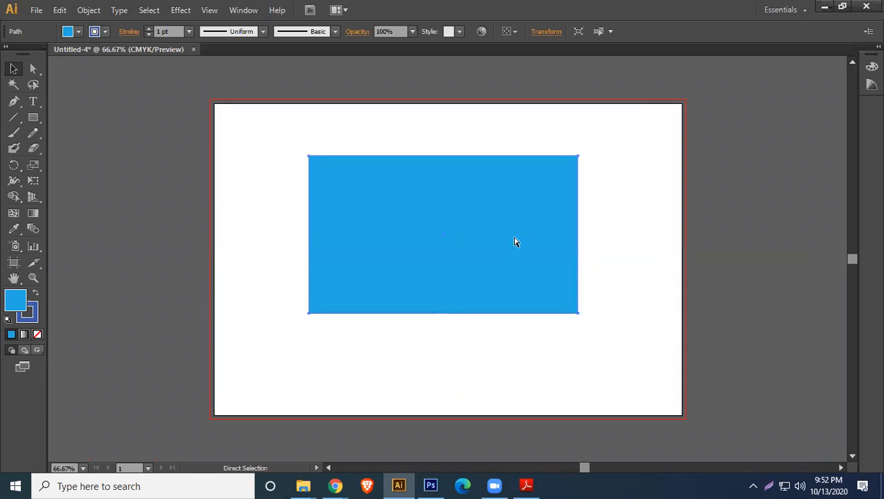
- Practise magnifying and reducing the view with the Zoom tool, and fit the artboard to the window
{"action": "key", "text": "z"}
{"action": "left_click", "coordinate": [407, 121]}
{"action": "left_click", "coordinate": [407, 121]}
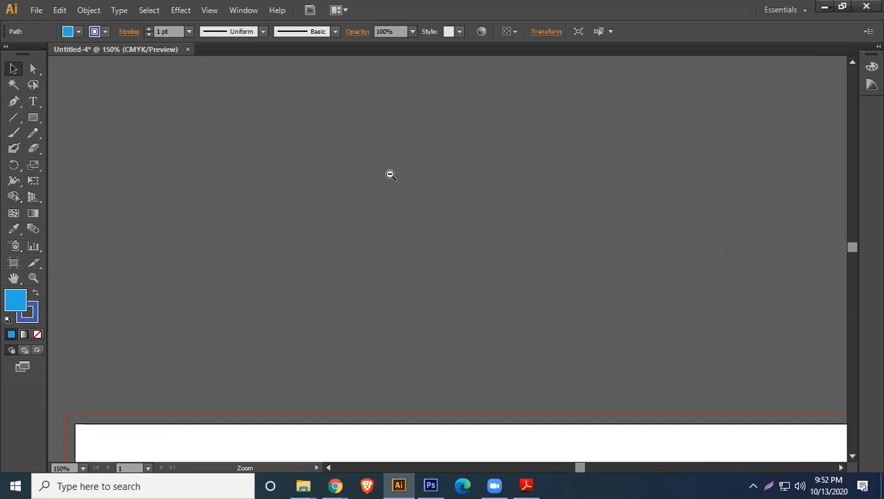
{"action": "left_click", "coordinate": [443, 147], "text": "alt"}
{"action": "left_click", "coordinate": [444, 147], "text": "alt"}
{"action": "left_click", "coordinate": [444, 148], "text": "alt"}
{"action": "key", "text": "ctrl+0"}
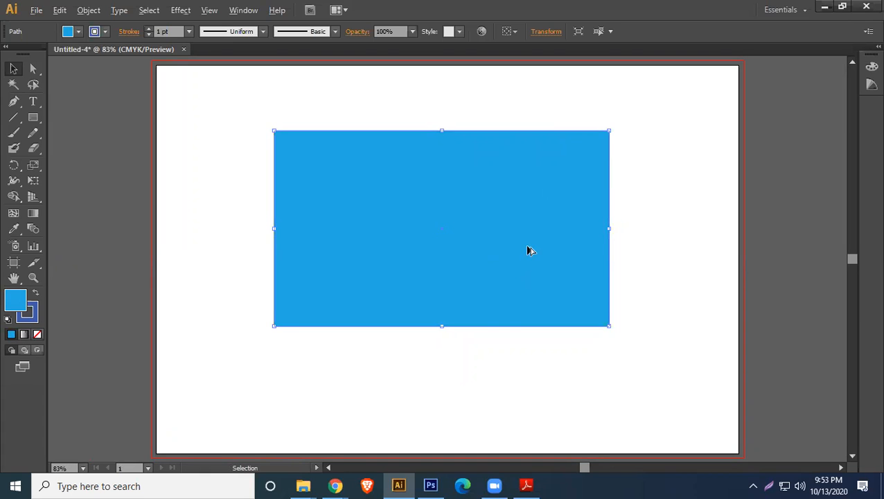
- Zoom in closely on the blue rectangle and back out to 66.67% so the whole artboard shows
{"action": "key", "text": "ctrl+equal"}
{"action": "key", "text": "ctrl+equal"}
{"action": "key", "text": "ctrl+equal"}
{"action": "key", "text": "ctrl+equal"}
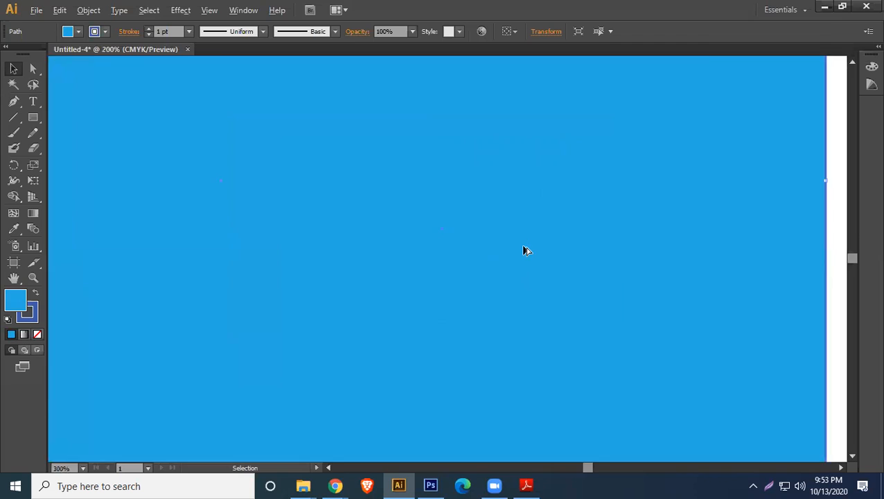
{"action": "scroll", "coordinate": [524, 247], "scroll_direction": "down", "scroll_amount": 5}
{"action": "scroll", "coordinate": [524, 249], "scroll_direction": "up", "scroll_amount": 2}
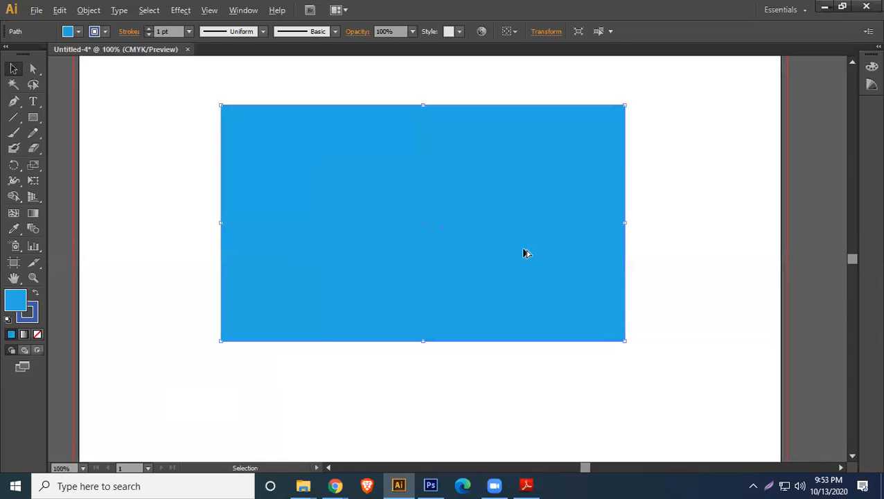
{"action": "scroll", "coordinate": [524, 254], "scroll_direction": "down", "scroll_amount": 1}
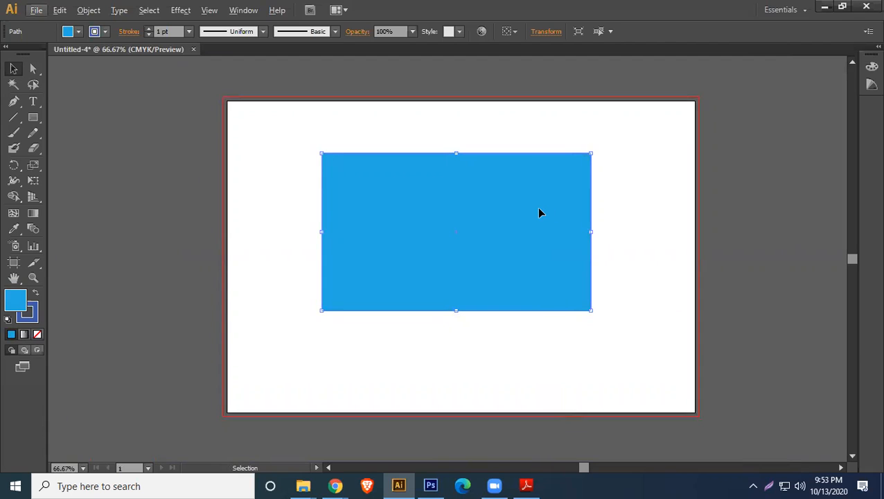
- Practise moving the blue rectangle around the artboard, leave it in the upper left area, and deselect it
{"action": "left_click_drag", "start_coordinate": [509, 231], "coordinate": [470, 214]}
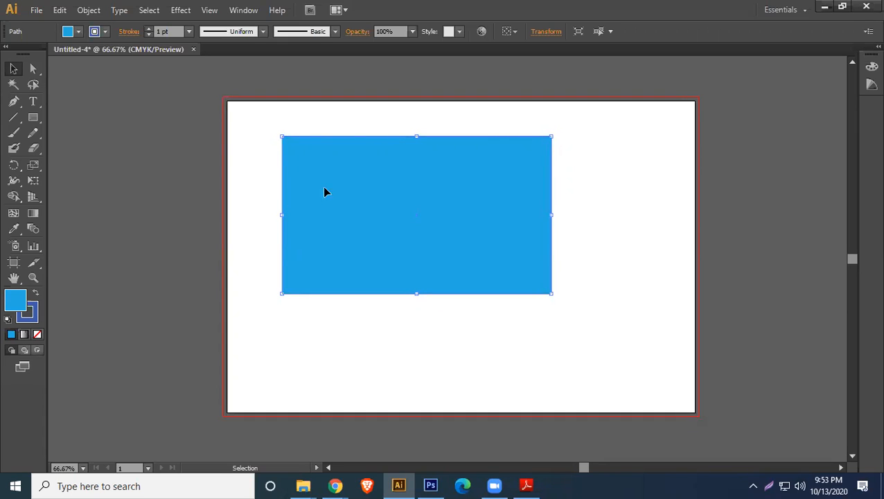
{"action": "left_click_drag", "start_coordinate": [466, 181], "coordinate": [547, 202]}
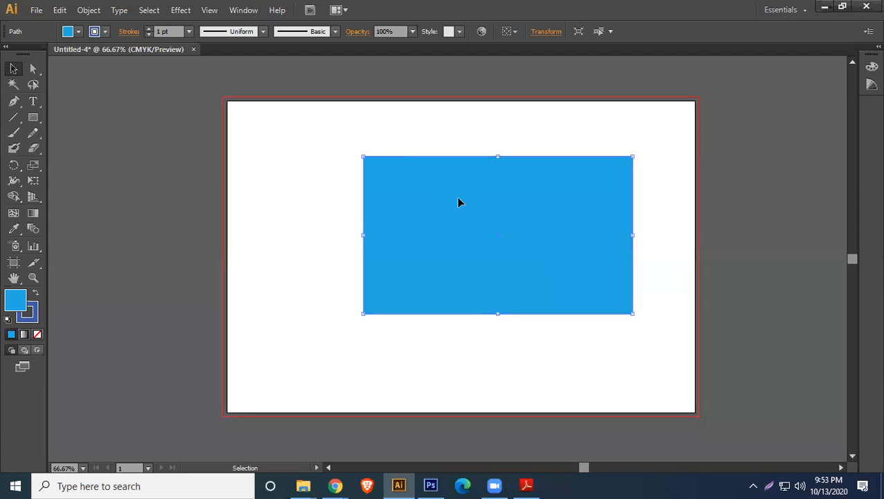
{"action": "left_click_drag", "start_coordinate": [459, 203], "coordinate": [387, 183]}
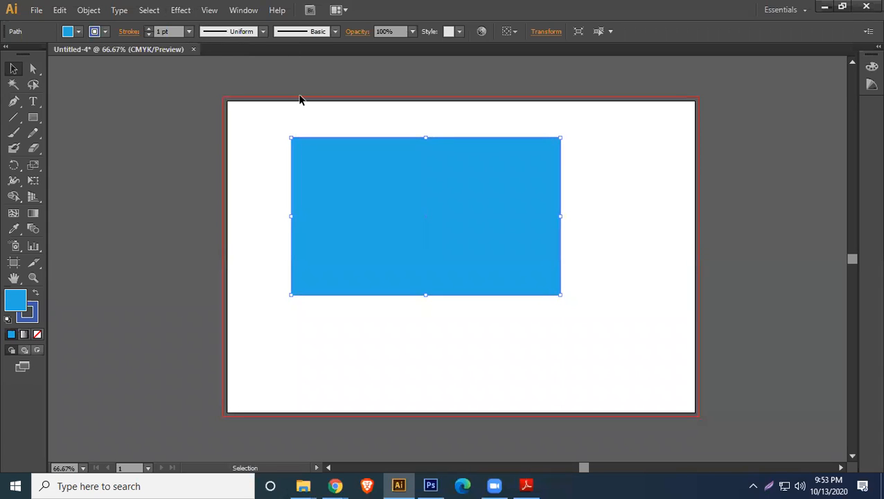
{"action": "left_click", "coordinate": [302, 115]}
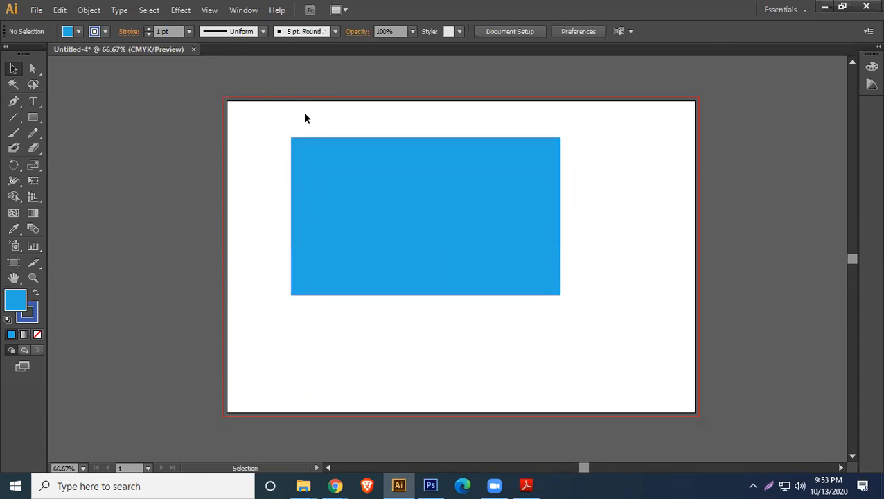
- Try the Round Corners effect on the blue rectangle with preview on, testing radii such as 1.125 in and 0.5 in
{"action": "left_click", "coordinate": [402, 252]}
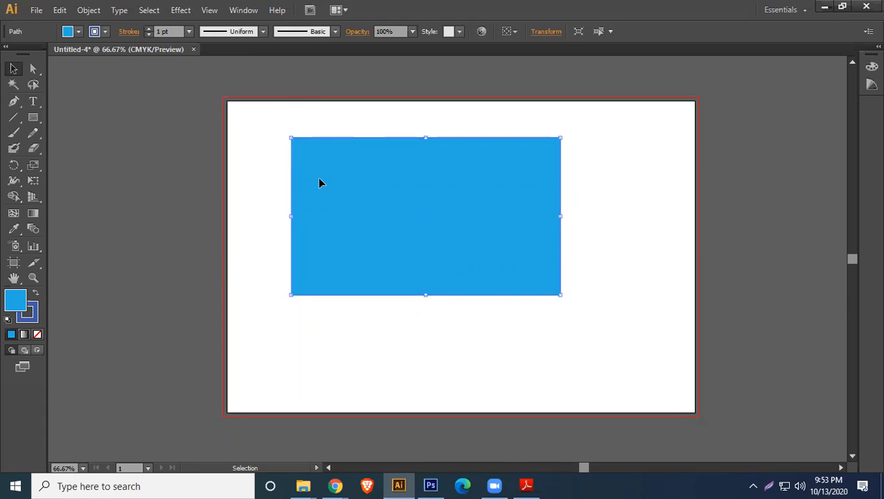
{"action": "left_click", "coordinate": [180, 10]}
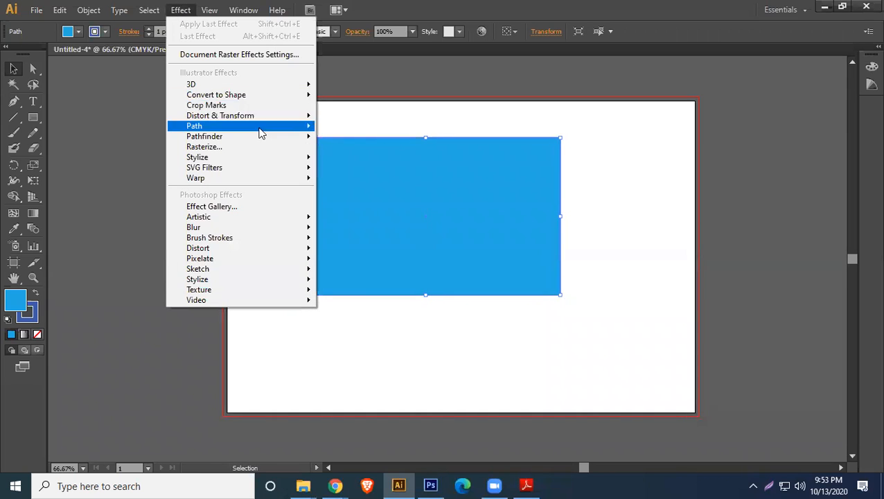
{"action": "mouse_move", "coordinate": [277, 159]}
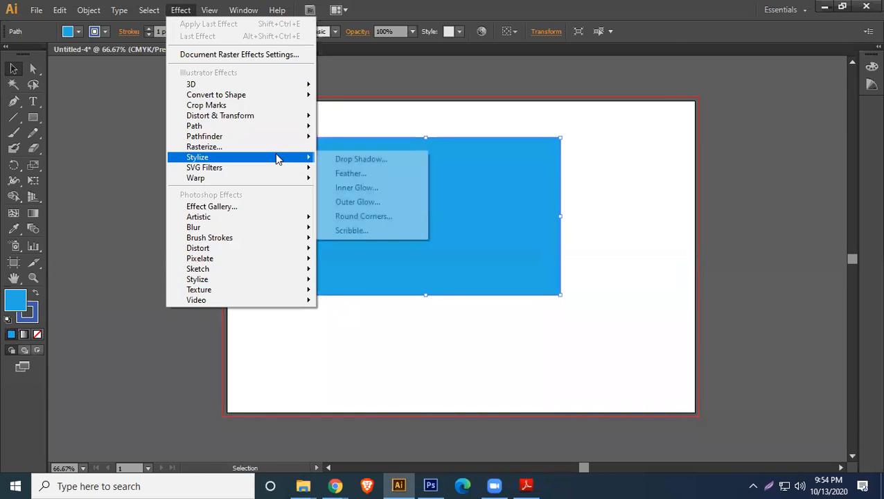
{"action": "left_click", "coordinate": [364, 217]}
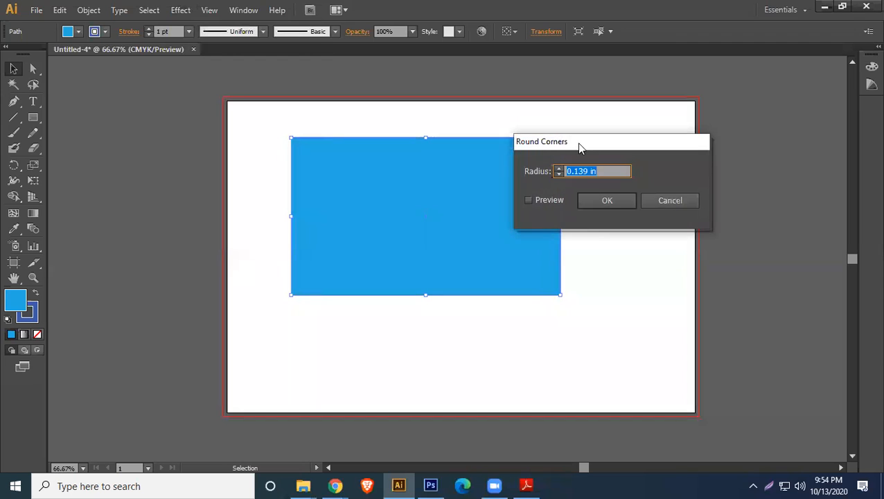
{"action": "left_click", "coordinate": [594, 172]}
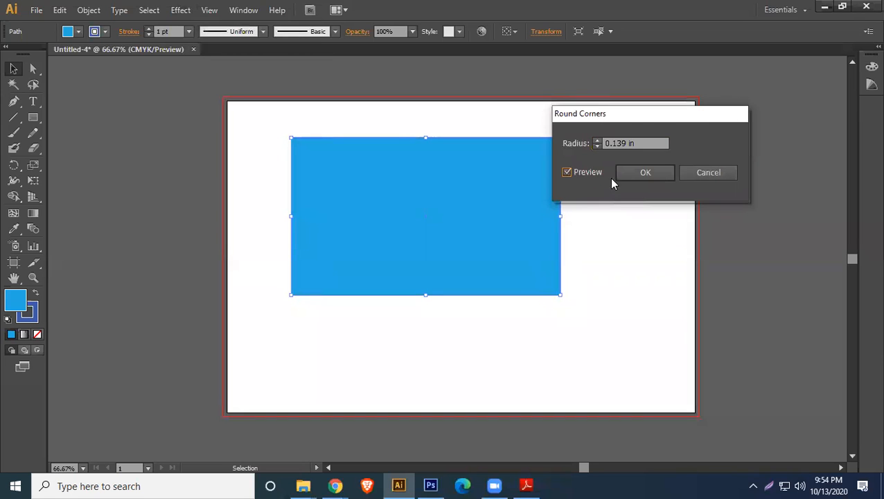
{"action": "left_click_drag", "start_coordinate": [639, 118], "coordinate": [687, 110]}
{"action": "left_click", "coordinate": [645, 135]}
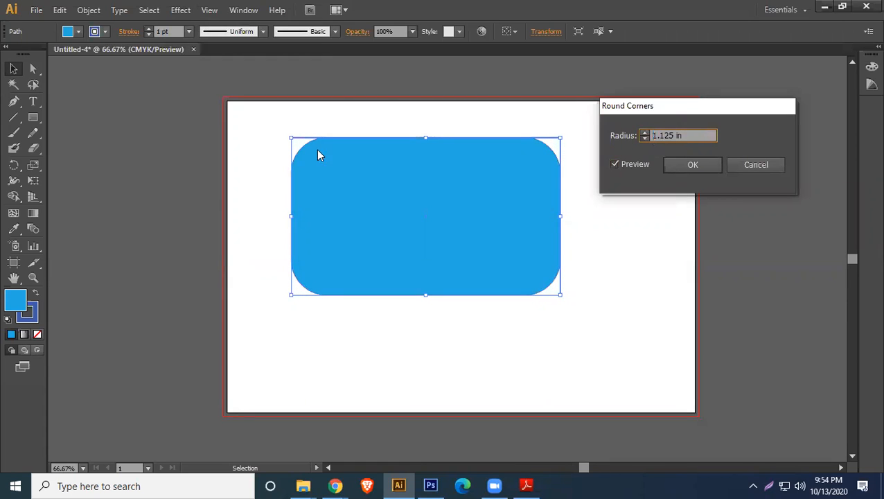
{"action": "left_click", "coordinate": [645, 139]}
{"action": "left_click", "coordinate": [645, 139]}
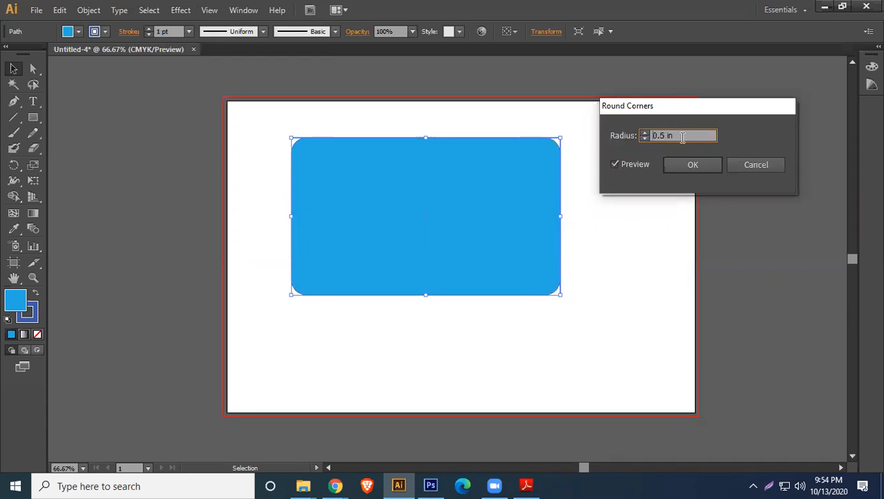
{"action": "left_click", "coordinate": [645, 138]}
{"action": "left_click", "coordinate": [686, 164]}
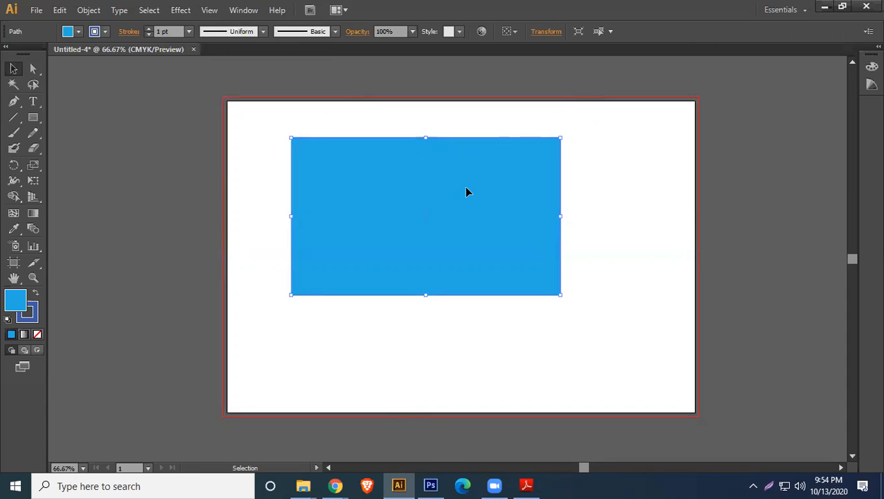
- Delete the blue rectangle, and draw a trial ellipse on the left half of the artboard and remove it
{"action": "key", "text": "Delete"}
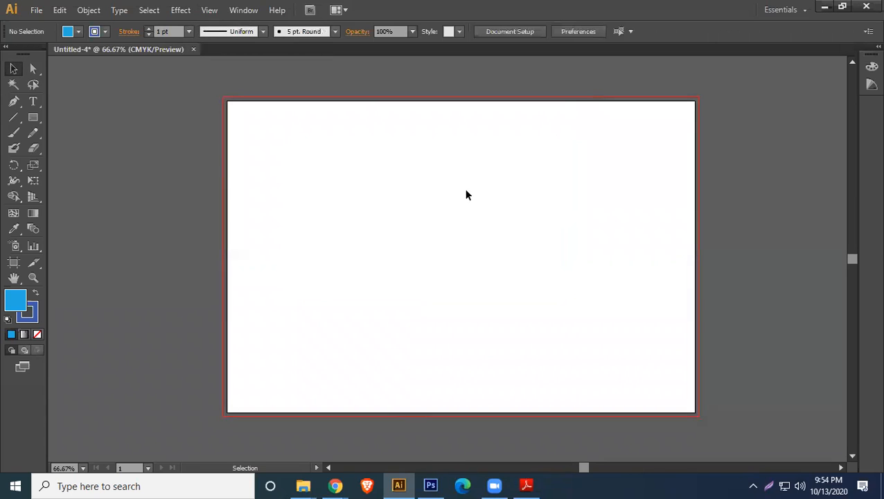
{"action": "left_click", "coordinate": [35, 118]}
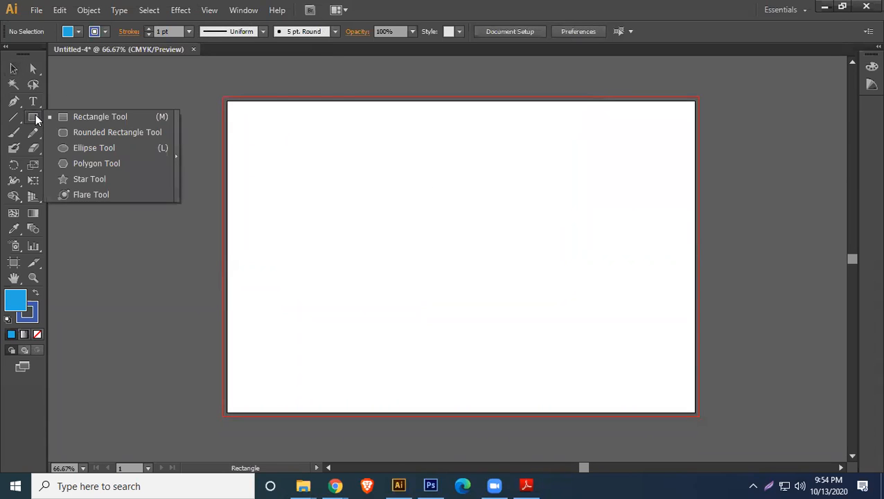
{"action": "left_click", "coordinate": [87, 146]}
{"action": "left_click_drag", "start_coordinate": [288, 151], "coordinate": [453, 301]}
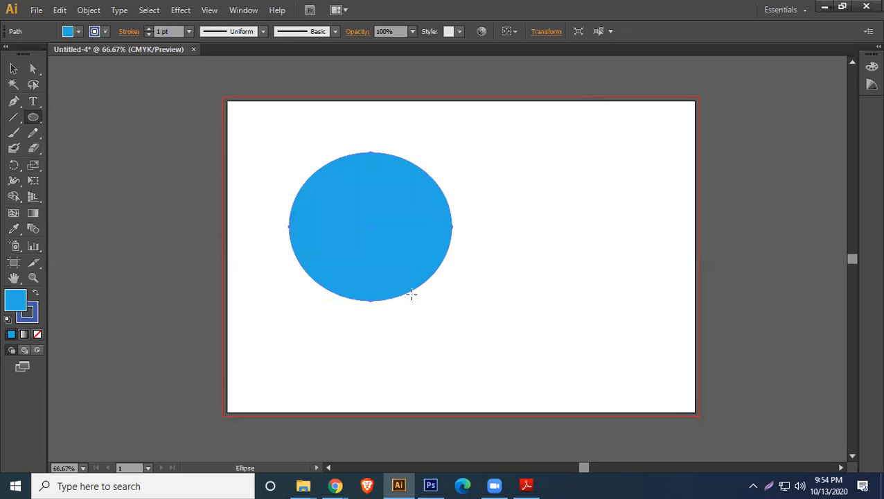
{"action": "key", "text": "Delete"}
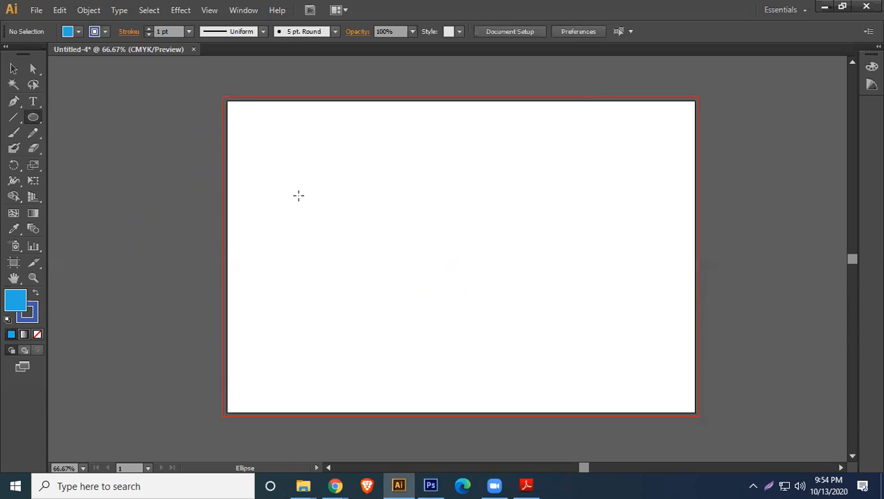
- Tear off the shape tools as a floating toolbar and place it near the top of the toolbox
{"action": "left_click", "coordinate": [33, 118]}
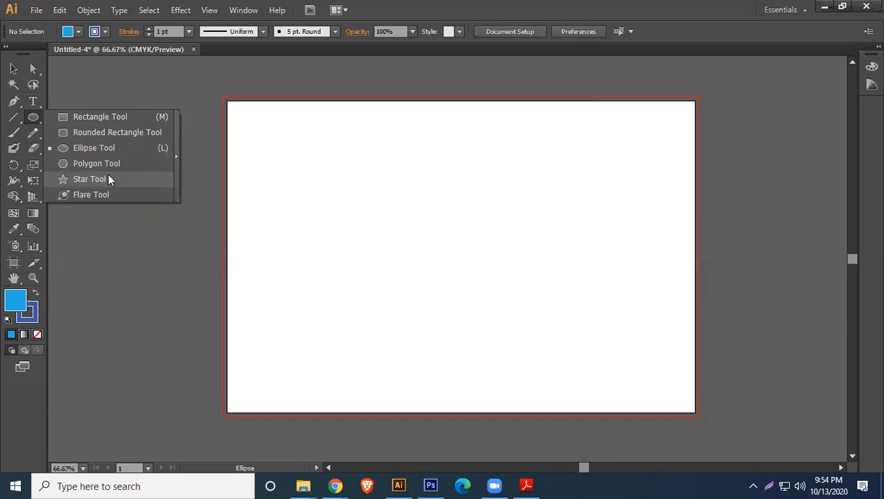
{"action": "left_click", "coordinate": [176, 154]}
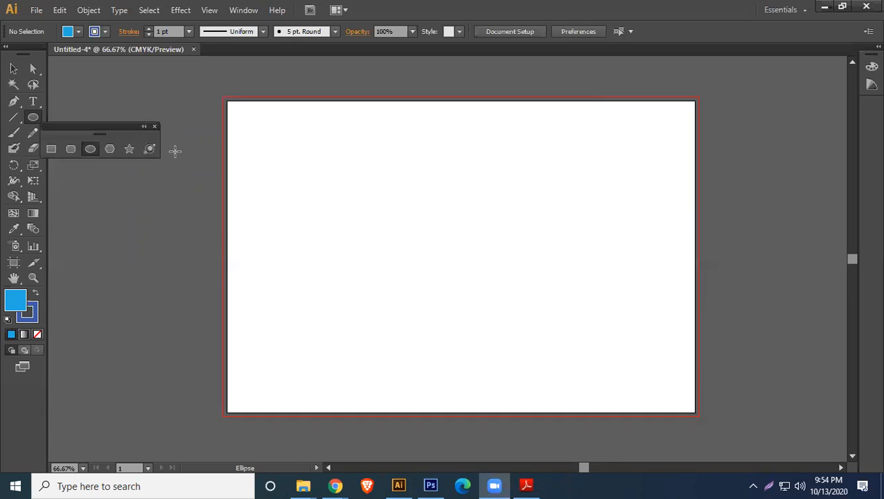
{"action": "left_click_drag", "start_coordinate": [99, 126], "coordinate": [118, 72]}
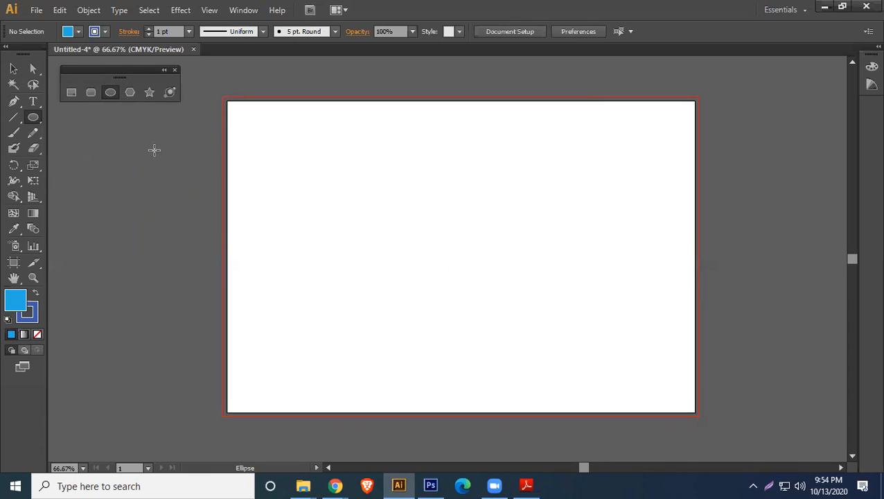
- Set the stroke color for new shapes to None
{"action": "left_click", "coordinate": [103, 33]}
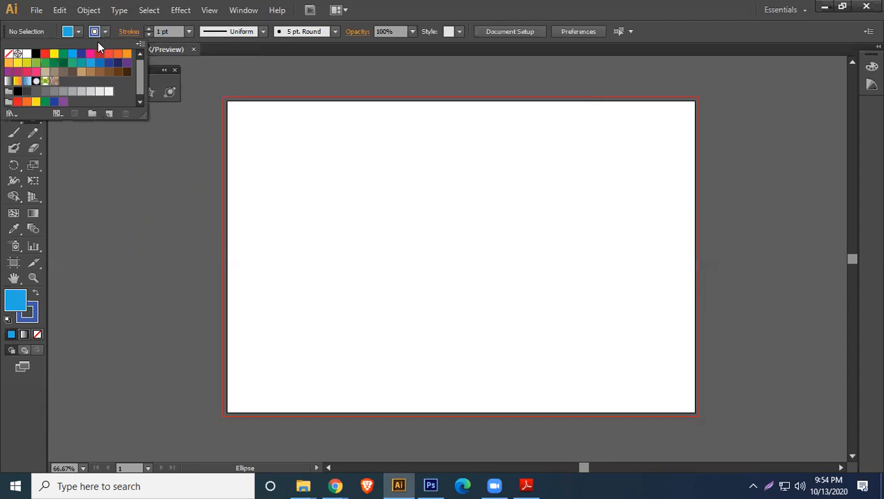
{"action": "left_click", "coordinate": [10, 54]}
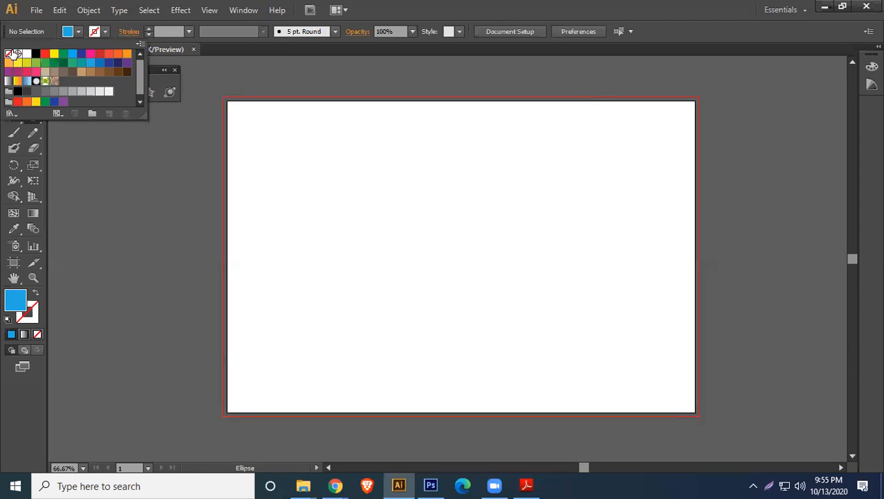
{"action": "left_click", "coordinate": [426, 6]}
- Create a 4 in by 4 in rectangle from exact dimensions on the artboard, and delete it
{"action": "left_click", "coordinate": [72, 91]}
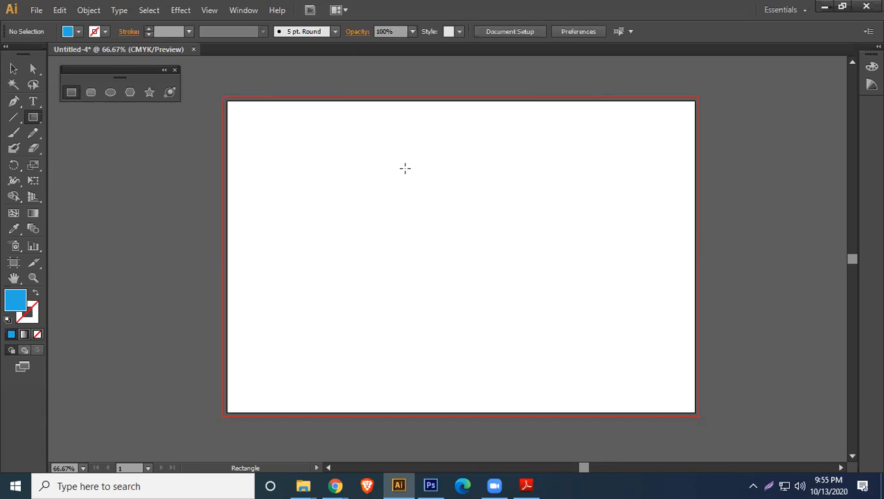
{"action": "left_click", "coordinate": [454, 196]}
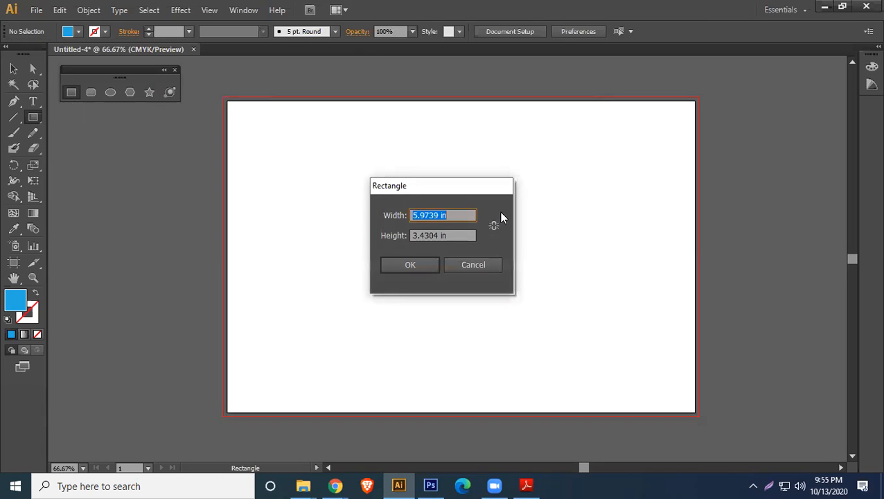
{"action": "left_click_drag", "start_coordinate": [453, 185], "coordinate": [433, 149]}
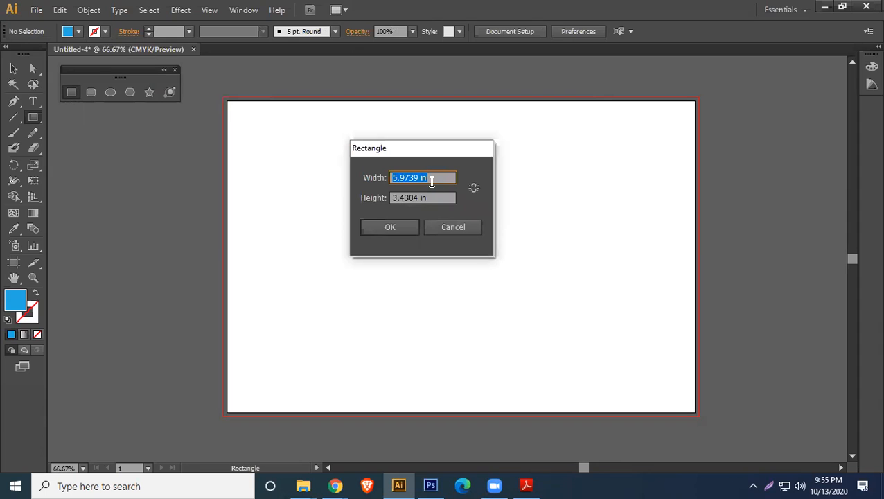
{"action": "type", "text": "4"}
{"action": "key", "text": "Tab"}
{"action": "type", "text": "4"}
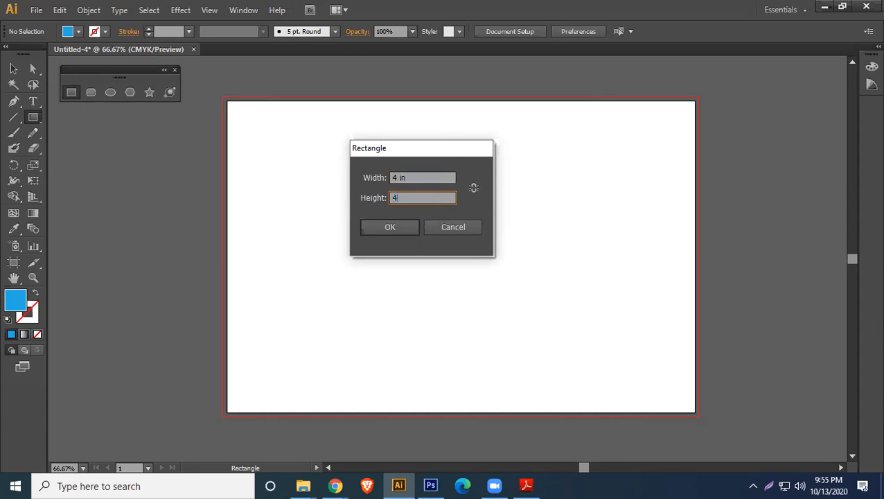
{"action": "left_click", "coordinate": [391, 228]}
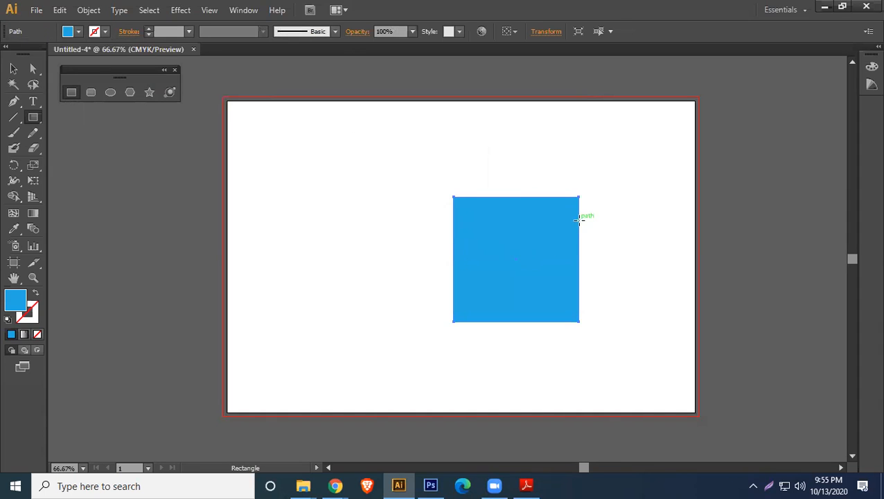
{"action": "left_click", "coordinate": [12, 70]}
{"action": "key", "text": "Delete"}
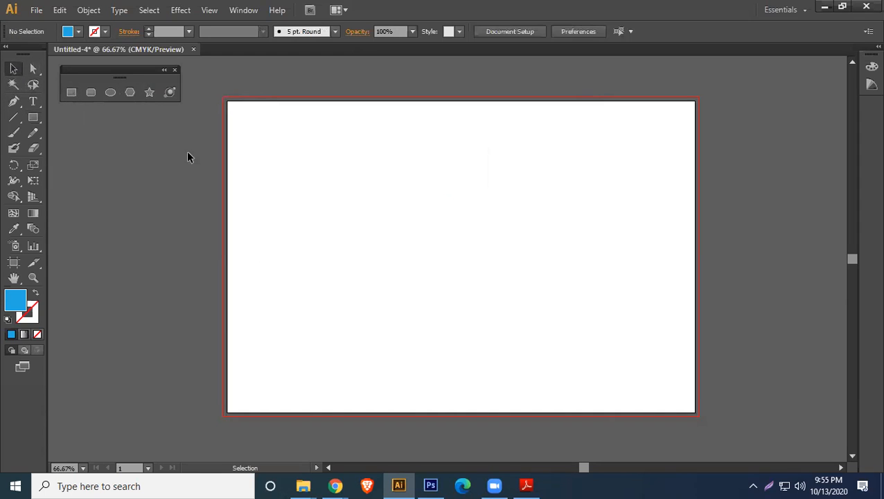
- Draw a rounded rectangle about 6.7 by 3.3 in near the artboard's center, and add a 3 by 3 in one overlapping its upper-left corner
{"action": "left_click", "coordinate": [91, 92]}
{"action": "left_click_drag", "start_coordinate": [380, 186], "coordinate": [591, 287]}
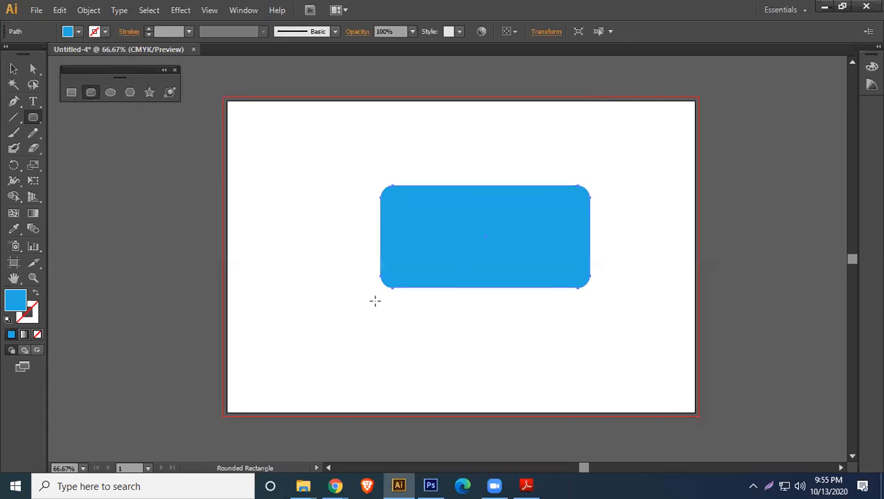
{"action": "left_click", "coordinate": [307, 158]}
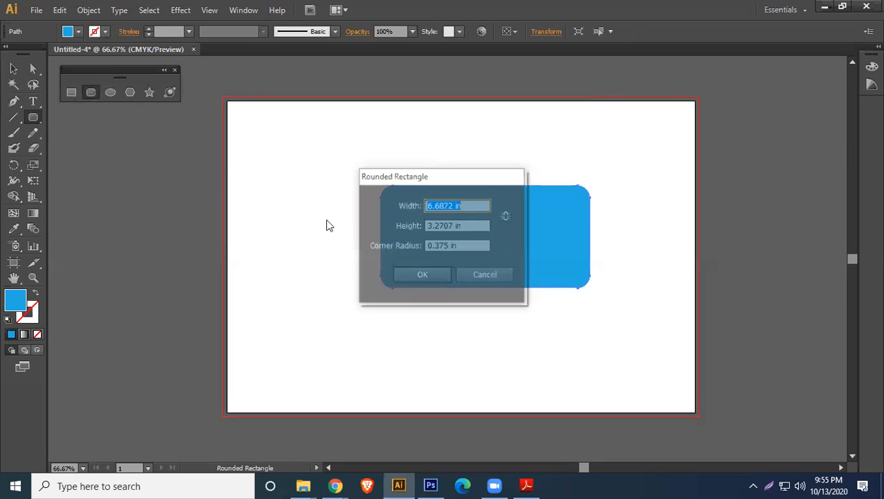
{"action": "type", "text": "3"}
{"action": "key", "text": "Tab"}
{"action": "type", "text": "3"}
{"action": "left_click", "coordinate": [422, 275]}
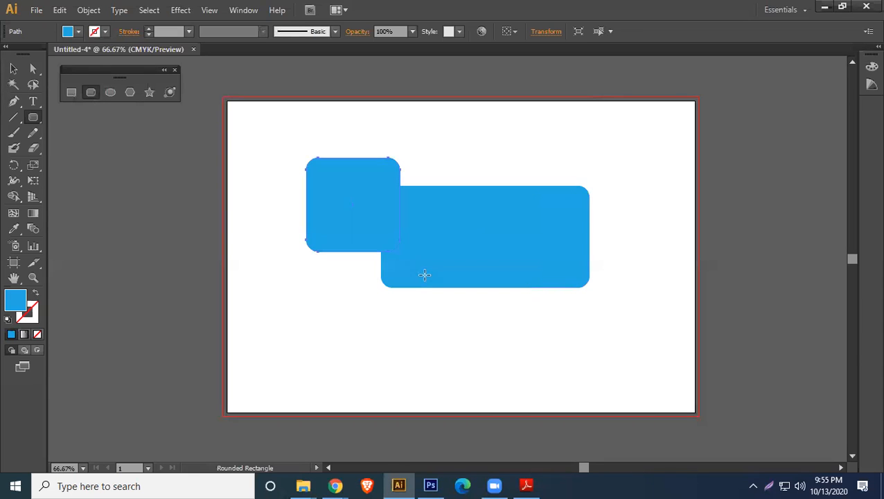
- Move the rounded square toward the artboard's upper-left corner, and delete both rounded shapes
{"action": "left_click", "coordinate": [11, 70]}
{"action": "left_click_drag", "start_coordinate": [324, 199], "coordinate": [264, 142]}
{"action": "left_click", "coordinate": [465, 145]}
{"action": "left_click_drag", "start_coordinate": [270, 211], "coordinate": [442, 296]}
{"action": "key", "text": "Delete"}
{"action": "left_click", "coordinate": [289, 167]}
{"action": "key", "text": "Delete"}
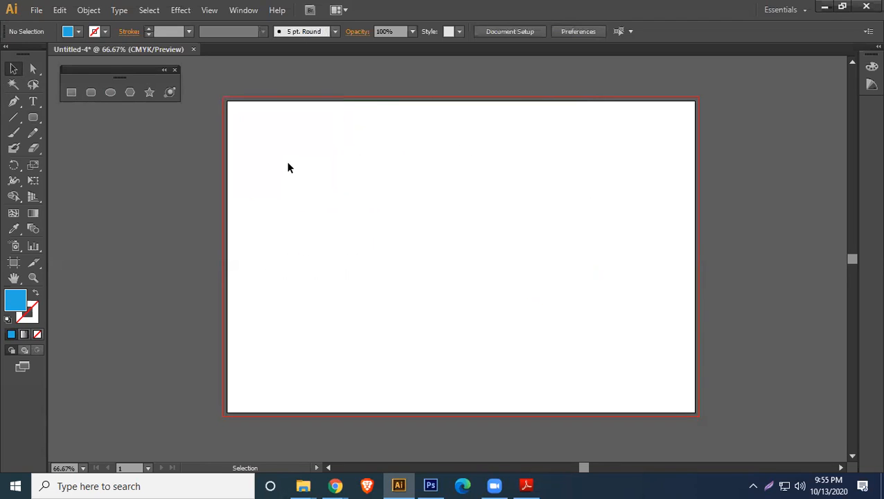
- Draw a perfect circle about 3.7 in across from its center with the Ellipse tool, and delete it
{"action": "left_click", "coordinate": [110, 93]}
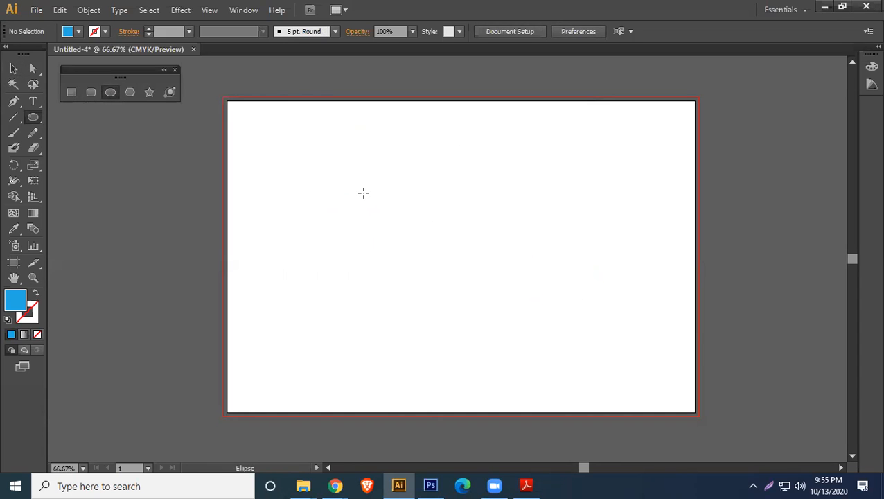
{"action": "left_click_drag", "start_coordinate": [364, 193], "coordinate": [664, 251]}
{"action": "left_click_drag", "start_coordinate": [515, 299], "coordinate": [532, 297]}
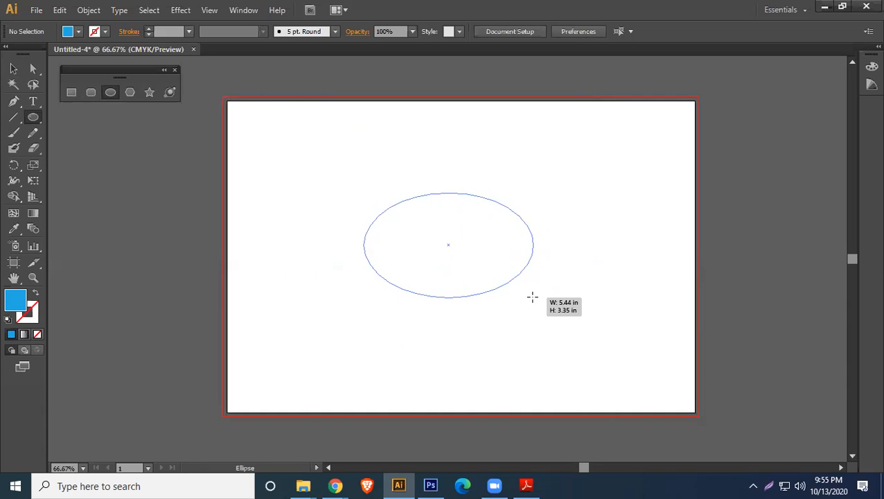
{"action": "left_click_drag", "start_coordinate": [532, 297], "coordinate": [593, 409]}
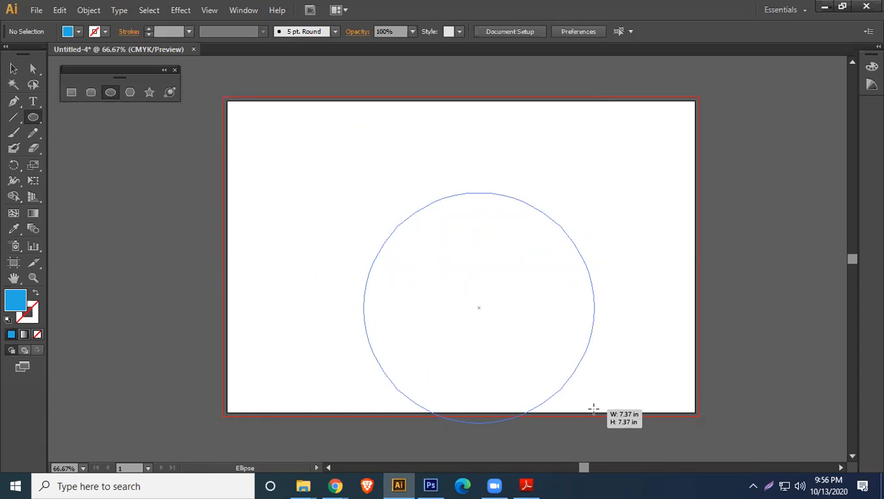
{"action": "left_click_drag", "start_coordinate": [594, 409], "coordinate": [422, 217]}
{"action": "left_click", "coordinate": [13, 68]}
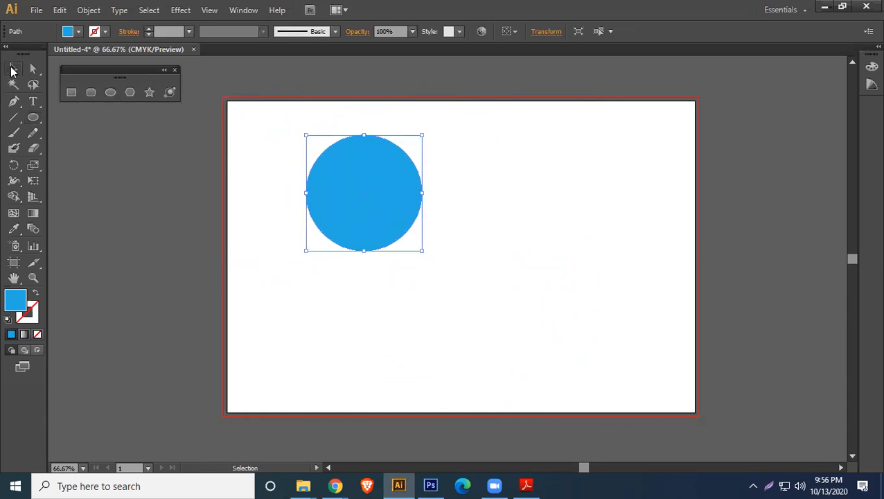
{"action": "key", "text": "Delete"}
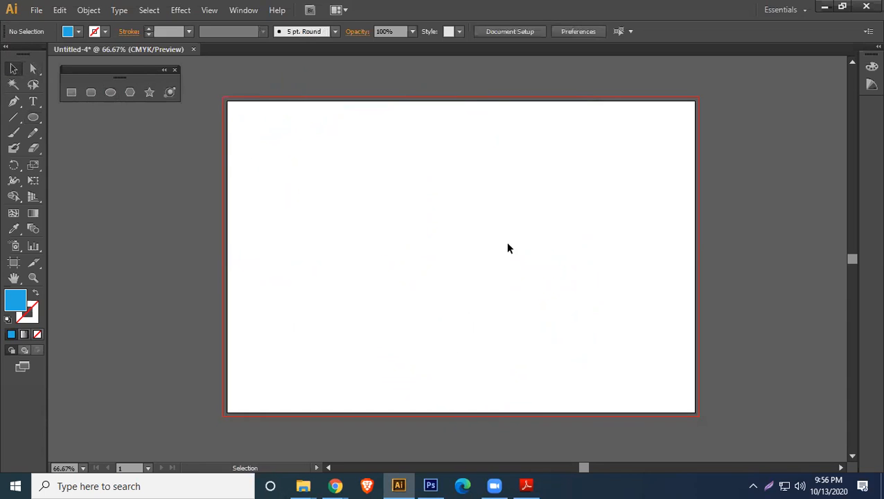
- Create a 4 in by 4 in circle from exact dimensions on the artboard, and delete it
{"action": "left_click", "coordinate": [113, 94]}
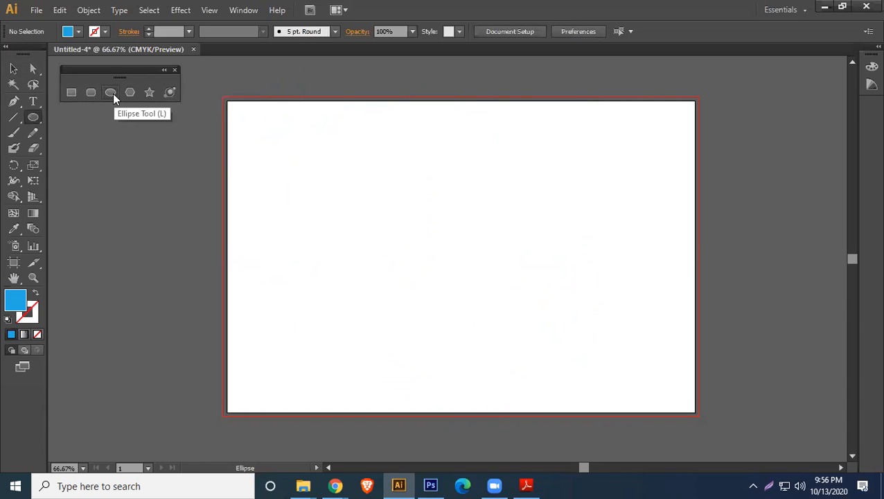
{"action": "left_click", "coordinate": [427, 199]}
{"action": "type", "text": "4"}
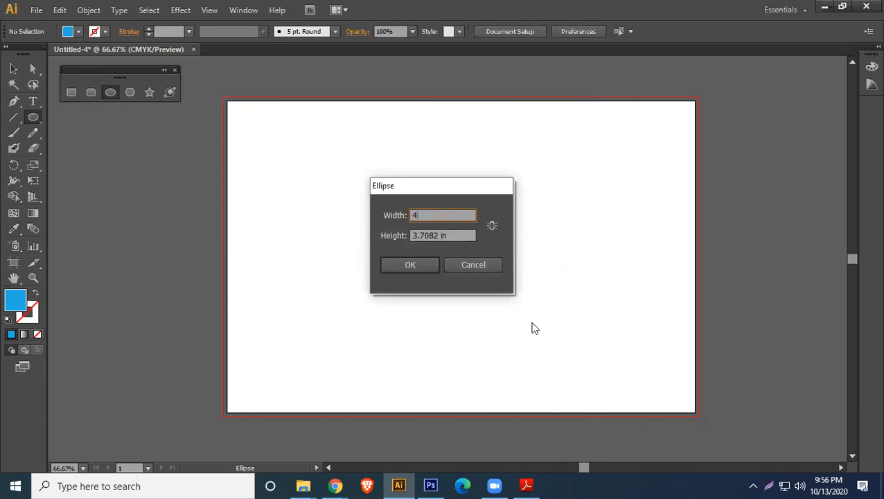
{"action": "key", "text": "Tab"}
{"action": "type", "text": "4"}
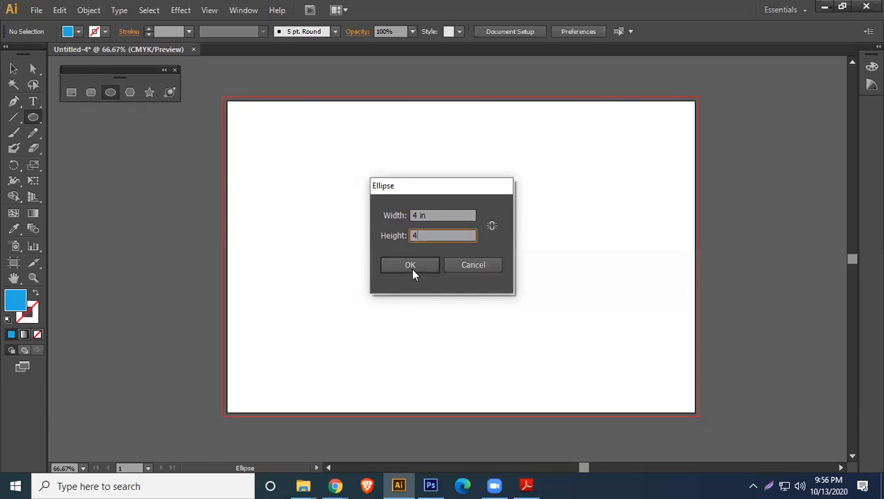
{"action": "left_click", "coordinate": [411, 268]}
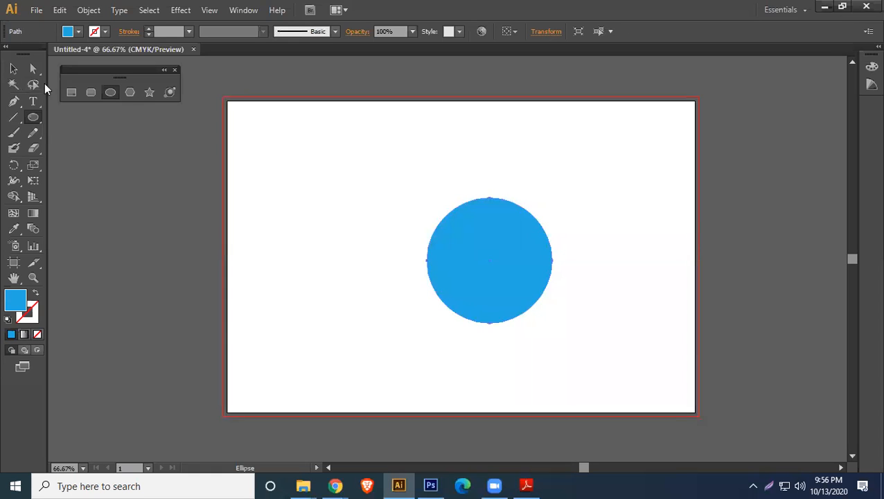
{"action": "left_click", "coordinate": [15, 69]}
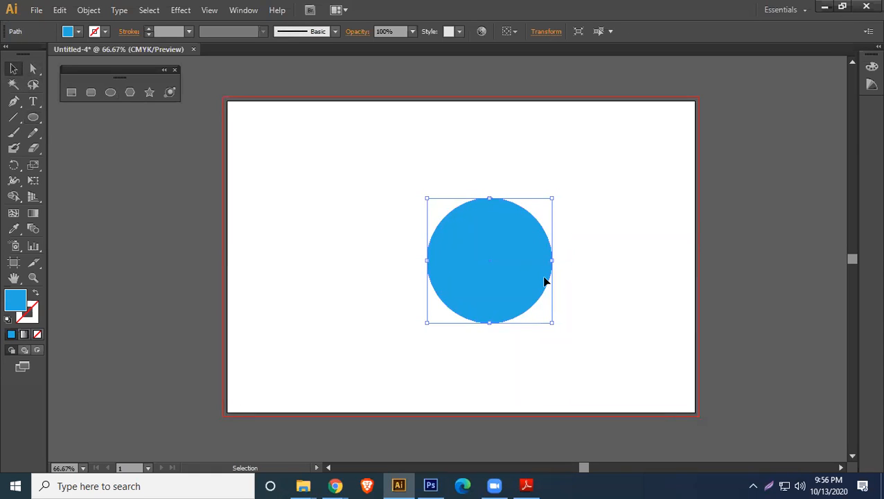
{"action": "key", "text": "Delete"}
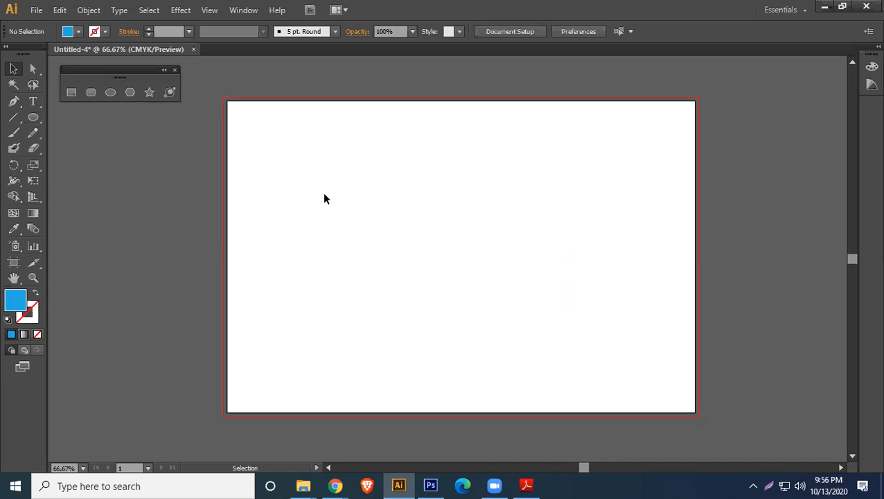
- Draw a hexagon in the artboard's upper-left area, and create a 10-sided polygon with a 2.0008 in radius to its right
{"action": "left_click", "coordinate": [129, 91]}
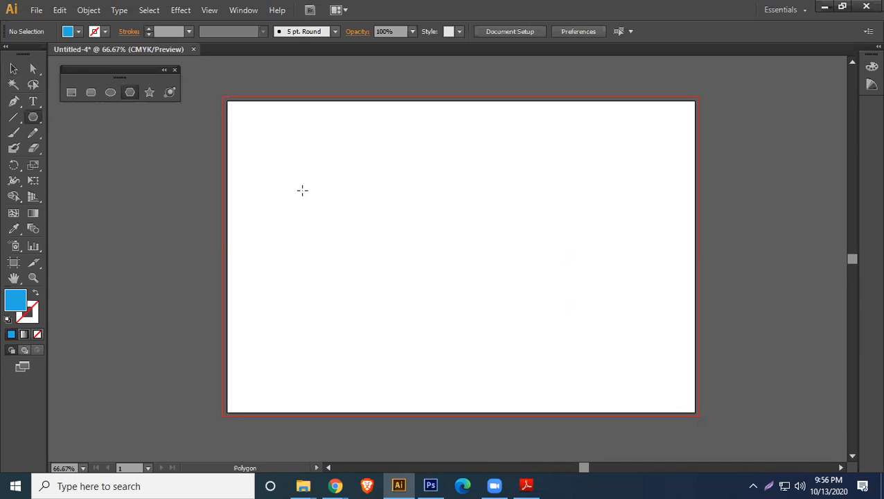
{"action": "left_click_drag", "start_coordinate": [362, 177], "coordinate": [399, 227]}
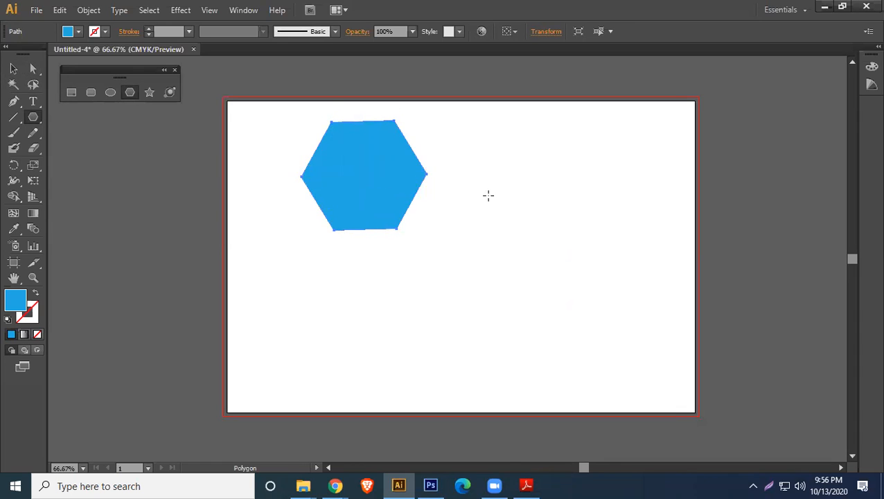
{"action": "left_click", "coordinate": [538, 179]}
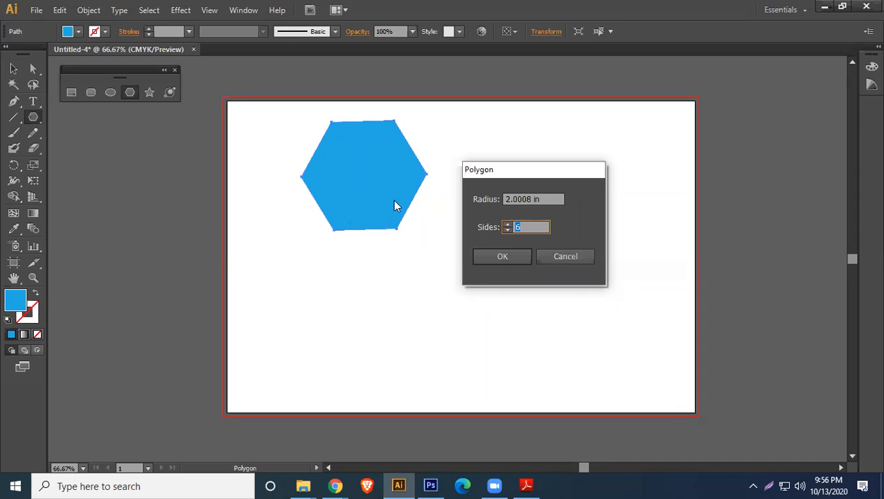
{"action": "left_click", "coordinate": [506, 224]}
{"action": "left_click", "coordinate": [506, 225]}
{"action": "left_click", "coordinate": [513, 256]}
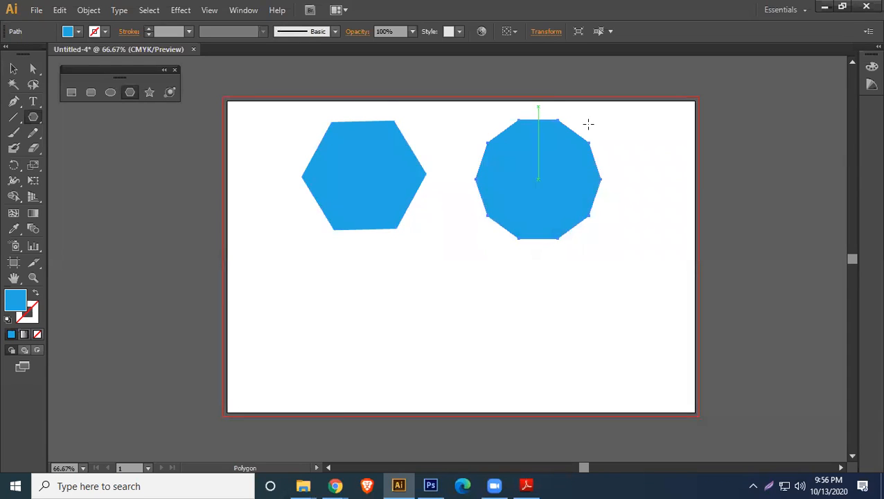
- Delete the hexagon and the 10-sided polygon together
{"action": "left_click", "coordinate": [14, 68]}
{"action": "left_click_drag", "start_coordinate": [229, 77], "coordinate": [594, 187]}
{"action": "key", "text": "Delete"}
- Draw a polygon in the artboard's upper-left area, varying its number of sides while drawing, and finish it as a large triangle
{"action": "left_click", "coordinate": [129, 93]}
{"action": "left_click_drag", "start_coordinate": [365, 180], "coordinate": [405, 218]}
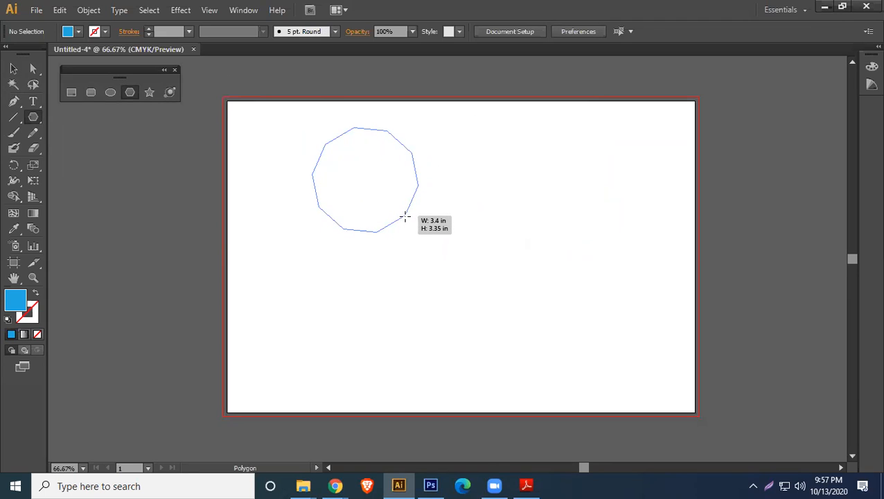
{"action": "key", "text": "Down"}
{"action": "key", "text": "Down"}
{"action": "key", "text": "Down"}
{"action": "key", "text": "Down"}
{"action": "key", "text": "Down"}
{"action": "key", "text": "Down"}
{"action": "left_click_drag", "start_coordinate": [405, 218], "coordinate": [461, 236]}
{"action": "key", "text": "Down"}
{"action": "key", "text": "Up"}
{"action": "key", "text": "Up"}
{"action": "key", "text": "Up"}
{"action": "key", "text": "Up"}
{"action": "key", "text": "Up"}
{"action": "key", "text": "Up"}
{"action": "key", "text": "Up"}
{"action": "key", "text": "Up"}
{"action": "key", "text": "Up"}
{"action": "key", "text": "Up"}
{"action": "key", "text": "Up"}
{"action": "key", "text": "Up"}
{"action": "key", "text": "Up"}
{"action": "key", "text": "Up"}
{"action": "key", "text": "Up"}
{"action": "key", "text": "Up"}
{"action": "key", "text": "Up"}
{"action": "key", "text": "Up"}
{"action": "key", "text": "Up"}
{"action": "key", "text": "Up"}
{"action": "key", "text": "Up"}
{"action": "key", "text": "Up"}
{"action": "key", "text": "Up"}
{"action": "key", "text": "Down"}
{"action": "key", "text": "Down"}
{"action": "key", "text": "Down"}
{"action": "key", "text": "Down"}
{"action": "key", "text": "Down"}
{"action": "key", "text": "Down"}
{"action": "key", "text": "Down"}
{"action": "key", "text": "Down"}
{"action": "key", "text": "Down"}
{"action": "key", "text": "Down"}
{"action": "key", "text": "Down"}
{"action": "key", "text": "Down"}
{"action": "key", "text": "Down"}
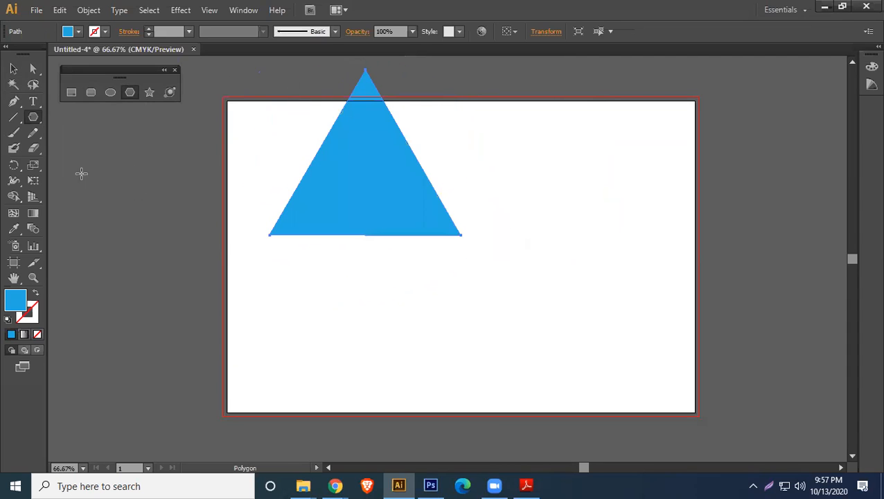
- Move the triangle to the artboard's center, and delete it
{"action": "left_click", "coordinate": [13, 69]}
{"action": "left_click_drag", "start_coordinate": [356, 154], "coordinate": [463, 243]}
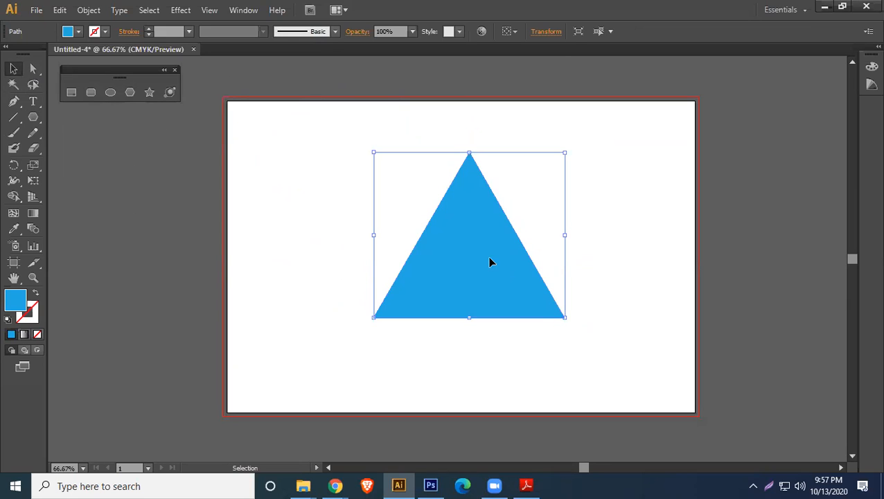
{"action": "key", "text": "Delete"}
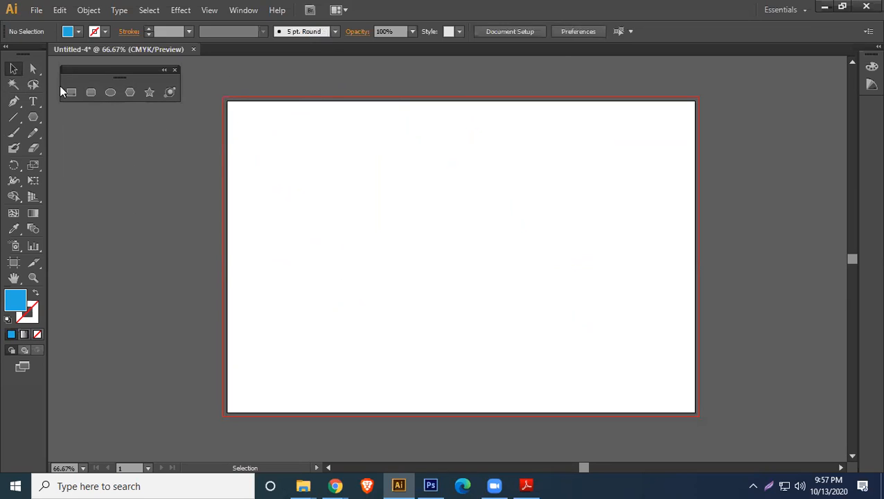
- Draw a slightly tilted five-pointed star left of the artboard's center
{"action": "left_click", "coordinate": [149, 92]}
{"action": "left_click_drag", "start_coordinate": [379, 212], "coordinate": [403, 251]}
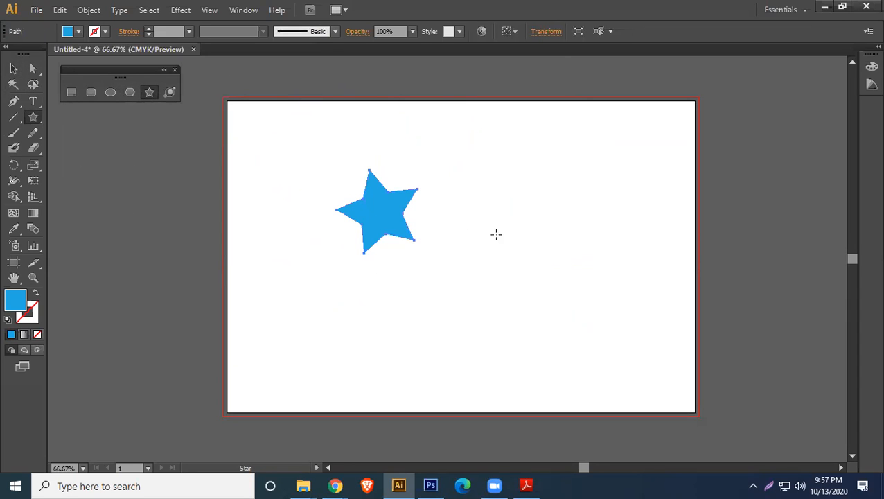
- Create a 10-point star with radii of 0.0417 in and 0.0208 in, and delete it along with the tiny stray shape beside it
{"action": "left_click", "coordinate": [537, 252]}
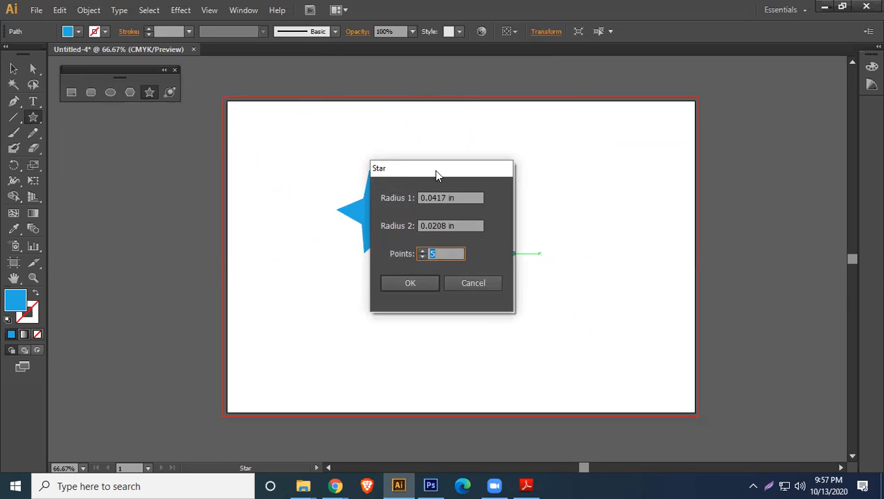
{"action": "left_click_drag", "start_coordinate": [437, 175], "coordinate": [520, 175]}
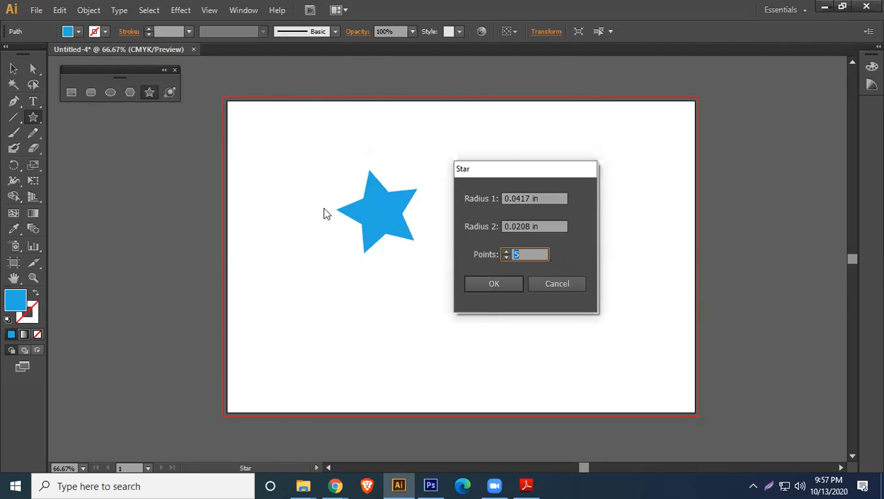
{"action": "type", "text": "10"}
{"action": "left_click", "coordinate": [504, 278]}
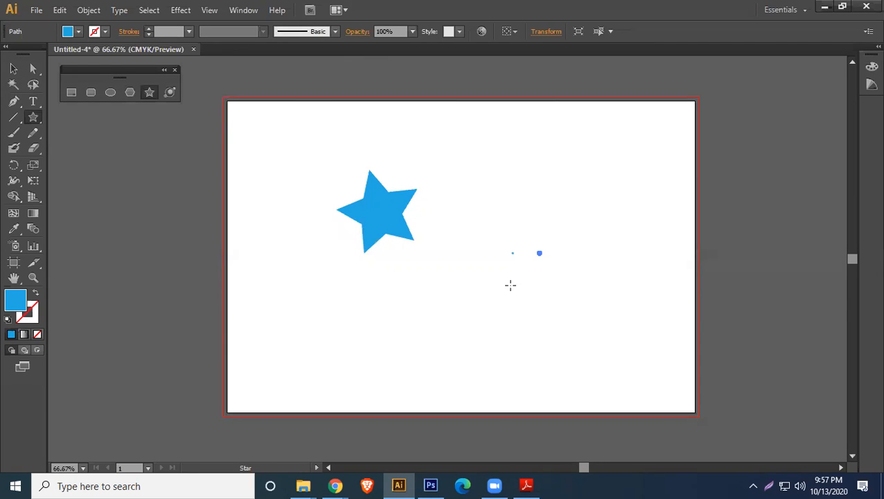
{"action": "left_click", "coordinate": [13, 69]}
{"action": "left_click_drag", "start_coordinate": [475, 209], "coordinate": [673, 333]}
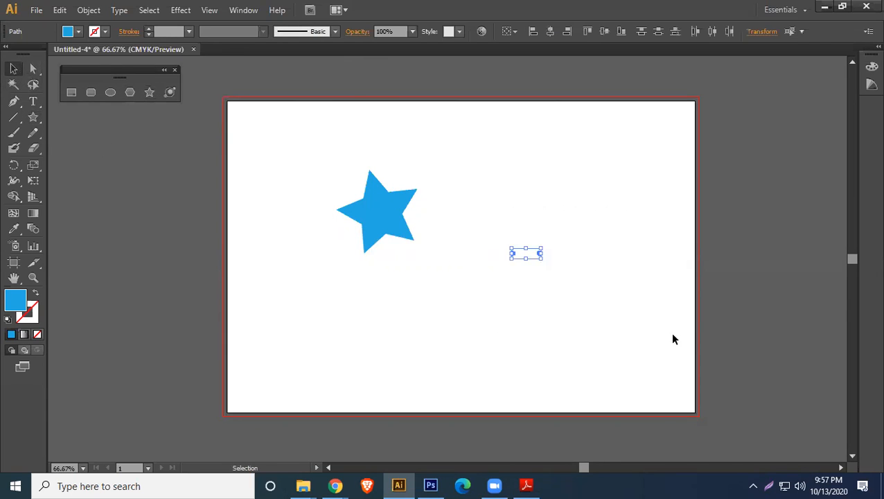
{"action": "key", "text": "Delete"}
- Create a 10-point star with both radii set to 2 in to the right of the five-pointed star, and delete it
{"action": "left_click", "coordinate": [149, 92]}
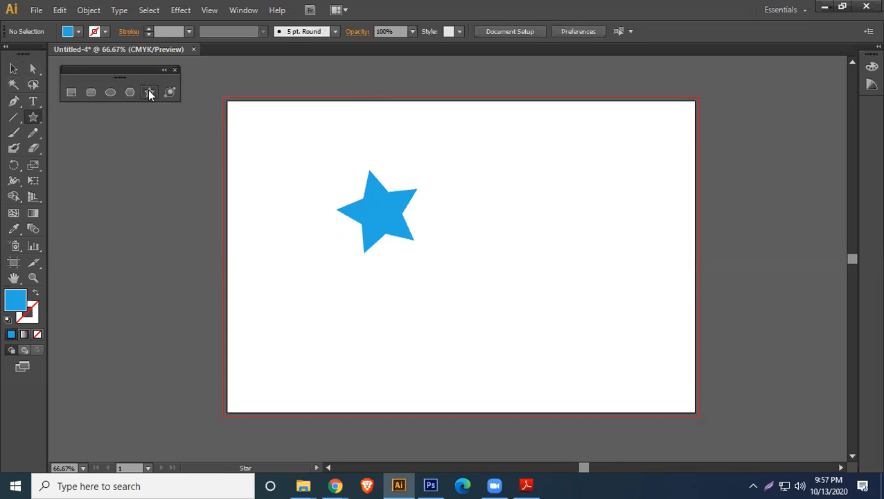
{"action": "left_click", "coordinate": [538, 229]}
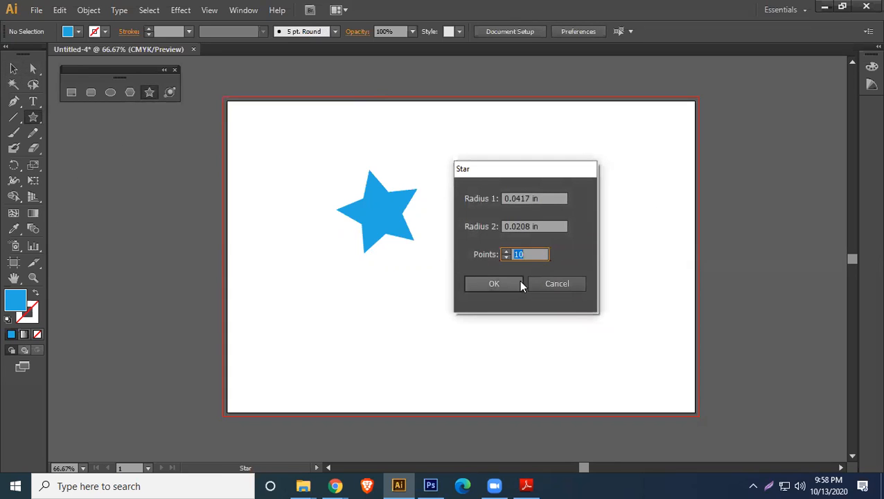
{"action": "left_click_drag", "start_coordinate": [547, 199], "coordinate": [478, 201]}
{"action": "type", "text": "2"}
{"action": "left_click_drag", "start_coordinate": [539, 231], "coordinate": [489, 233]}
{"action": "type", "text": "2"}
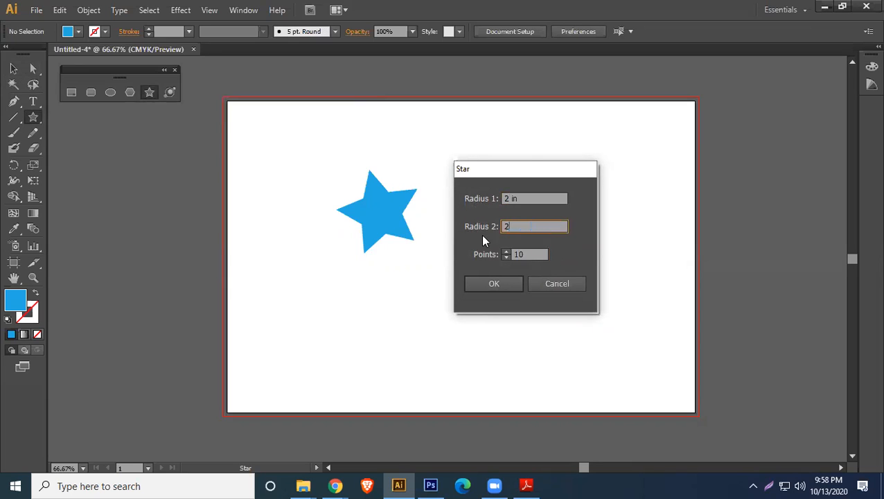
{"action": "left_click", "coordinate": [490, 286]}
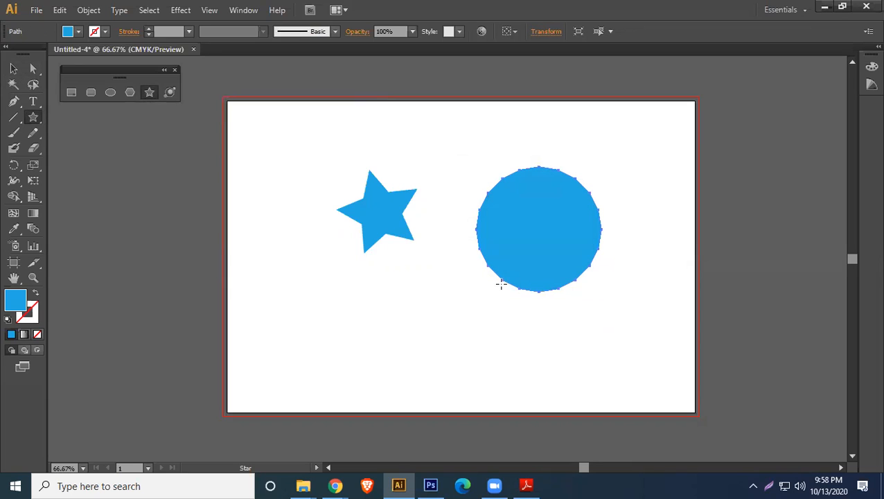
{"action": "left_click", "coordinate": [13, 67]}
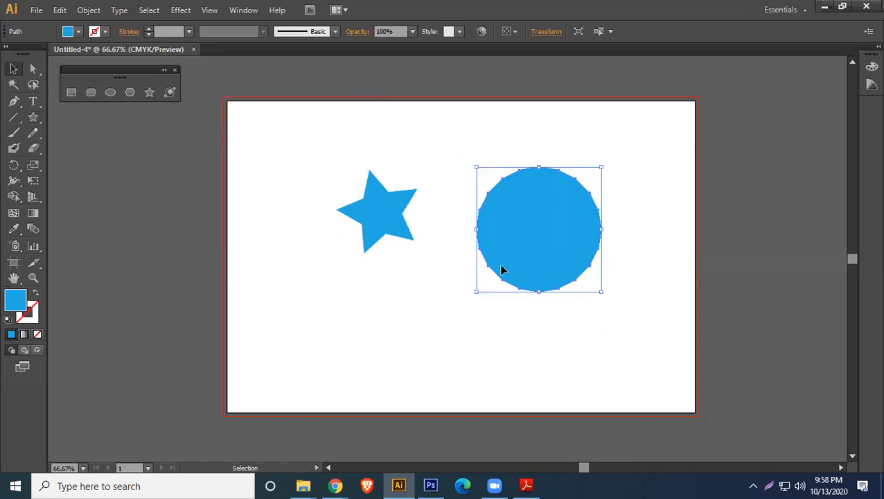
{"action": "left_click", "coordinate": [445, 339]}
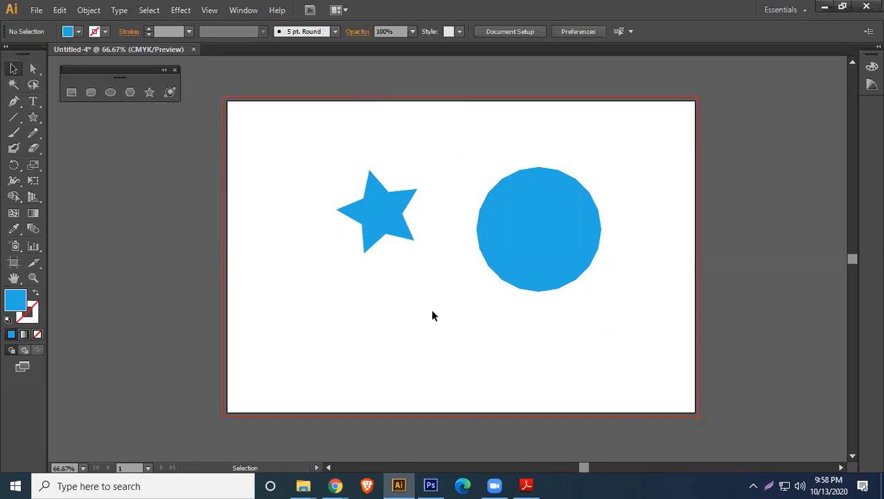
{"action": "left_click", "coordinate": [523, 208]}
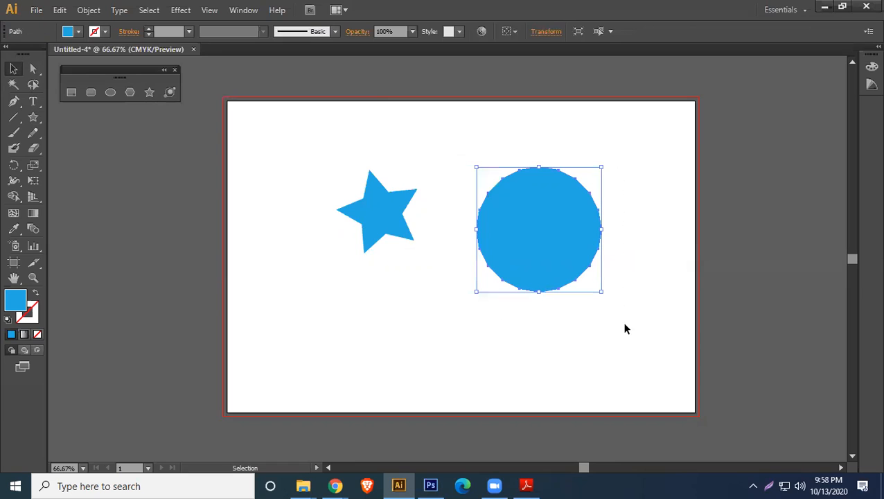
{"action": "key", "text": "Delete"}
- Draw a 10-point star beside the five-pointed star, and a larger starburst with many more, narrower points below it
{"action": "left_click", "coordinate": [149, 93]}
{"action": "left_click_drag", "start_coordinate": [513, 198], "coordinate": [549, 243]}
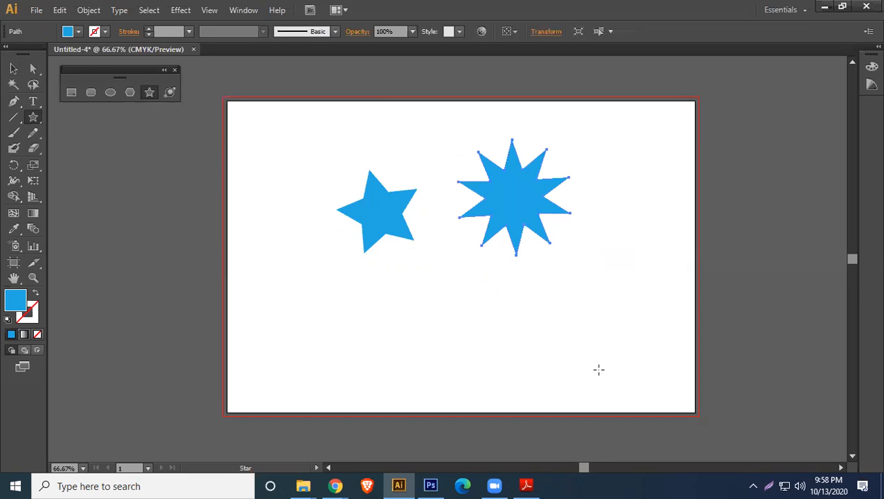
{"action": "left_click_drag", "start_coordinate": [489, 315], "coordinate": [522, 336]}
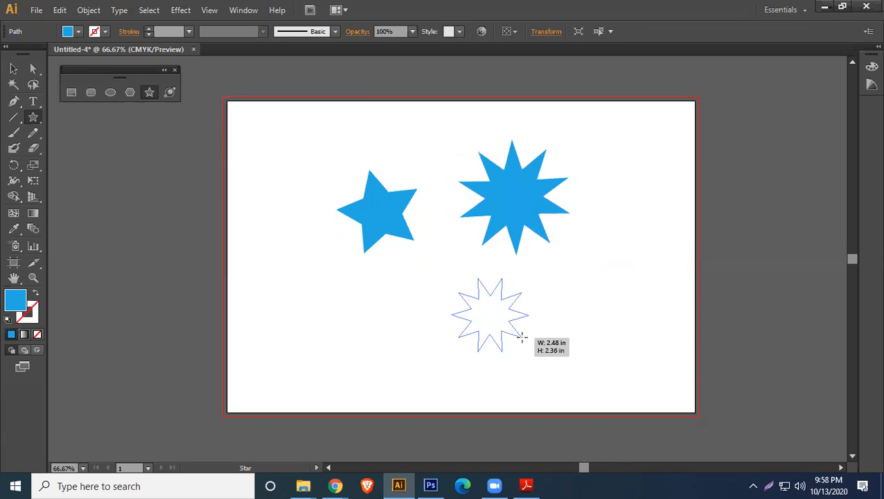
{"action": "left_click_drag", "start_coordinate": [522, 338], "coordinate": [565, 366]}
{"action": "key", "text": "Up"}
{"action": "key", "text": "Up"}
{"action": "key", "text": "Up"}
{"action": "key", "text": "Up"}
{"action": "key", "text": "Up"}
{"action": "key", "text": "Up"}
{"action": "key", "text": "Up"}
{"action": "key", "text": "Up"}
{"action": "key", "text": "Up"}
{"action": "key", "text": "Up"}
{"action": "key", "text": "Up"}
{"action": "key", "text": "Up"}
{"action": "key", "text": "Up"}
{"action": "key", "text": "Up"}
{"action": "key", "text": "Up"}
{"action": "key", "text": "Up"}
{"action": "key", "text": "Up"}
{"action": "key", "text": "Up"}
{"action": "key", "text": "Up"}
{"action": "key", "text": "Up"}
{"action": "key", "text": "Up"}
{"action": "key", "text": "Up"}
{"action": "key", "text": "Down"}
{"action": "key", "text": "Down"}
{"action": "key", "text": "Down"}
{"action": "key", "text": "Down"}
{"action": "key", "text": "Down"}
{"action": "key", "text": "Down"}
{"action": "key", "text": "Down"}
{"action": "key", "text": "Down"}
{"action": "key", "text": "Down"}
{"action": "key", "text": "Down"}
{"action": "key", "text": "Down"}
{"action": "key", "text": "Down"}
{"action": "key", "text": "Down"}
{"action": "key", "text": "Down"}
{"action": "key", "text": "Down"}
{"action": "key", "text": "Down"}
{"action": "key", "text": "Down"}
{"action": "key", "text": "Down"}
{"action": "key", "text": "Down"}
{"action": "key", "text": "Down"}
{"action": "key", "text": "Down"}
{"action": "key", "text": "Down"}
{"action": "key", "text": "Down"}
{"action": "key", "text": "Down"}
{"action": "key", "text": "Down"}
{"action": "key", "text": "Down"}
{"action": "key", "text": "Down"}
{"action": "key", "text": "Up"}
{"action": "key", "text": "Up"}
{"action": "key", "text": "Up"}
{"action": "key", "text": "Up"}
{"action": "key", "text": "Up"}
{"action": "key", "text": "Up"}
{"action": "key", "text": "Up"}
{"action": "key", "text": "Up"}
{"action": "key", "text": "Up"}
{"action": "key", "text": "Up"}
{"action": "key", "text": "Up"}
{"action": "key", "text": "Up"}
{"action": "key", "text": "Up"}
{"action": "key", "text": "Up"}
{"action": "key", "text": "Up"}
{"action": "key", "text": "Up"}
{"action": "key", "text": "Up"}
{"action": "key", "text": "Up"}
{"action": "key", "text": "Up"}
{"action": "key", "text": "Up"}
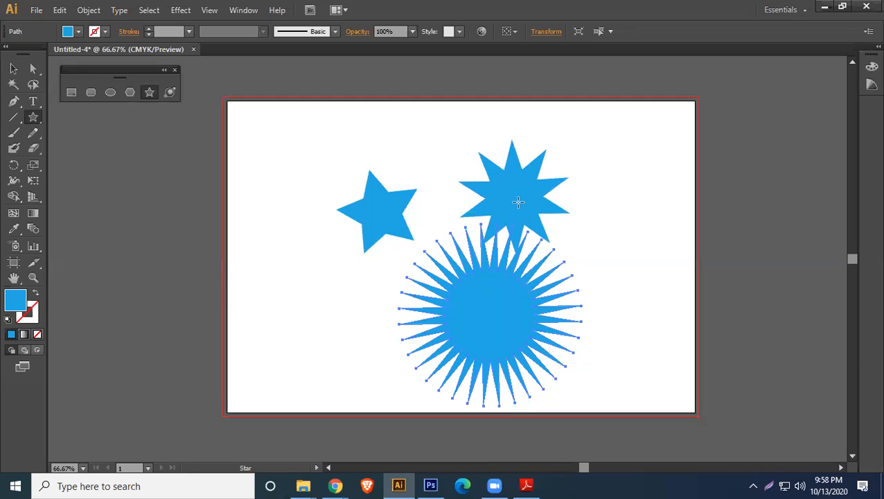
- Delete all the stars from the artboard
{"action": "left_click", "coordinate": [13, 69]}
{"action": "left_click_drag", "start_coordinate": [312, 134], "coordinate": [612, 339]}
{"action": "key", "text": "Delete"}
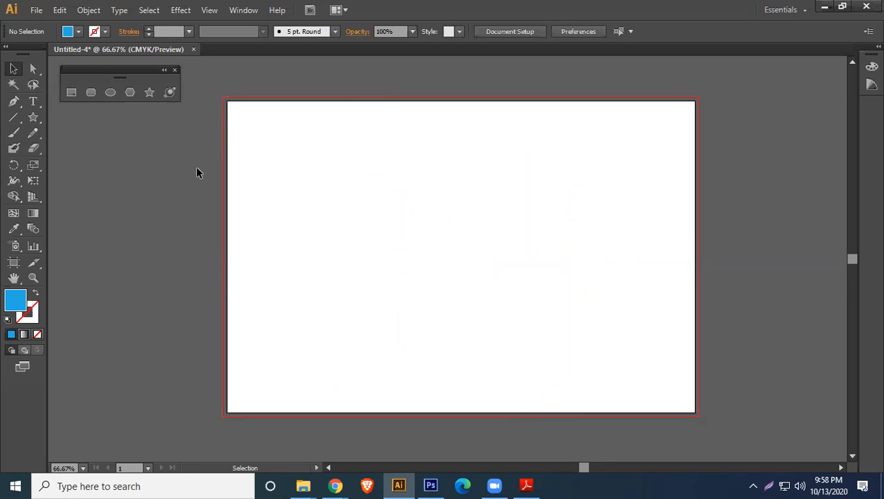
- Check the Class 01 topic list in Illustrator Module.pdf in Adobe Reader, and return to Illustrator
{"action": "left_click", "coordinate": [526, 485]}
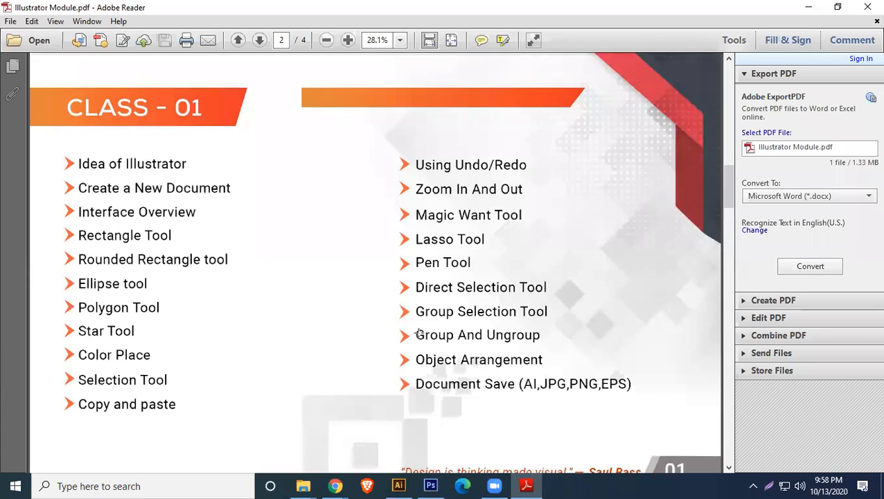
{"action": "left_click", "coordinate": [808, 7]}
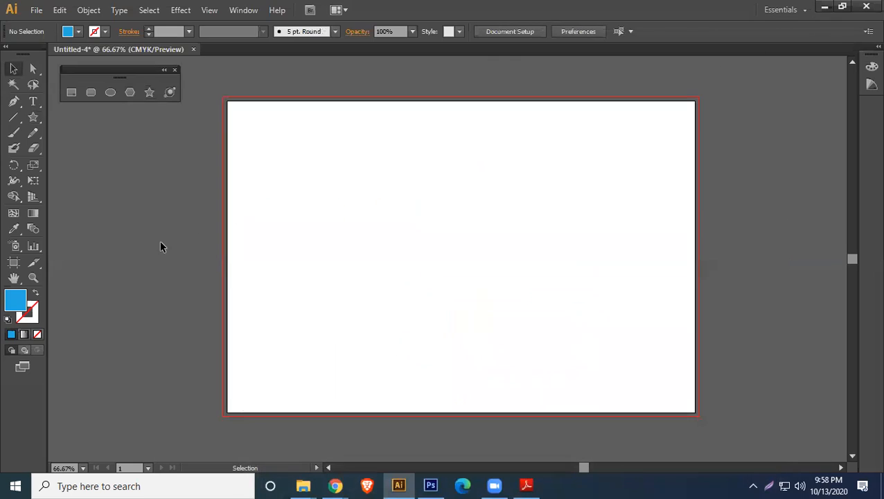
- Draw a small rectangle near the artboard's upper-left corner and fill it with pink
{"action": "left_click", "coordinate": [75, 93]}
{"action": "left_click_drag", "start_coordinate": [239, 112], "coordinate": [270, 130]}
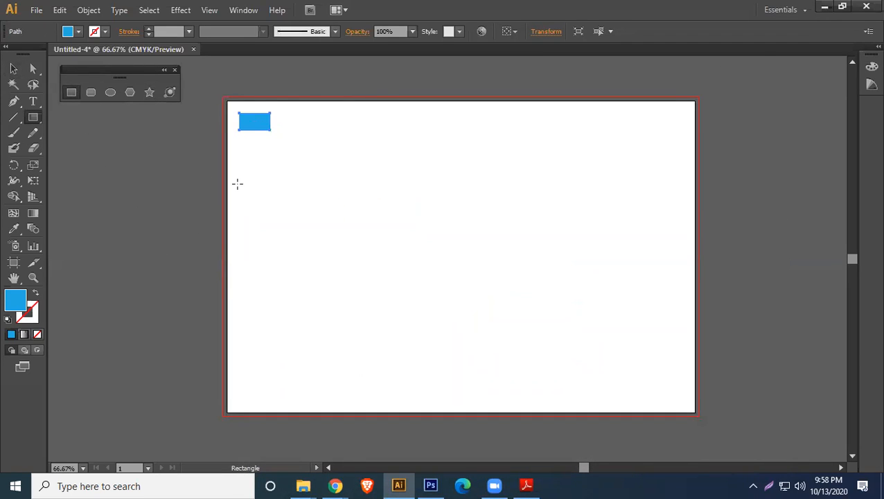
{"action": "left_click", "coordinate": [78, 31]}
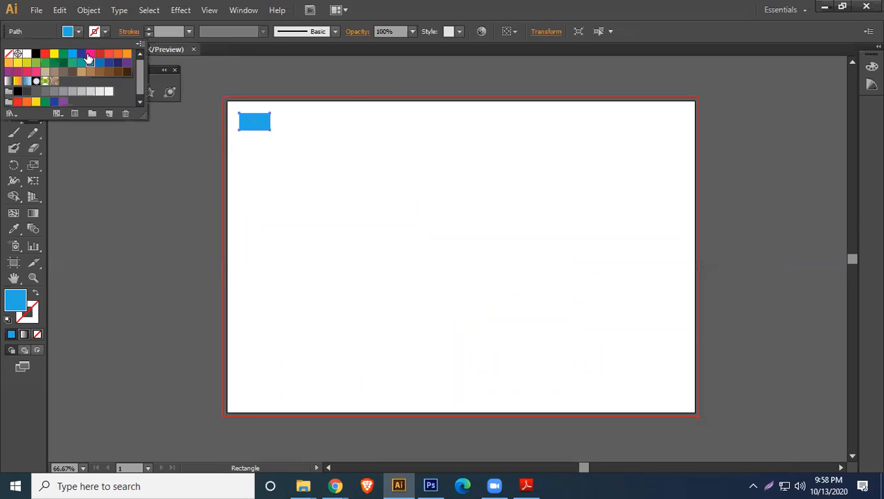
{"action": "left_click", "coordinate": [89, 57]}
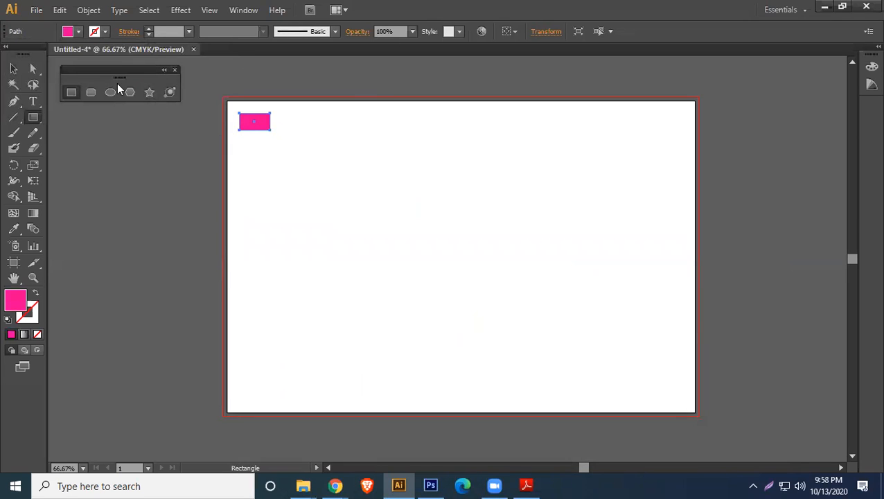
- Close the floating set of shape tools and activate the Selection tool
{"action": "left_click", "coordinate": [175, 69]}
{"action": "left_click", "coordinate": [33, 68]}
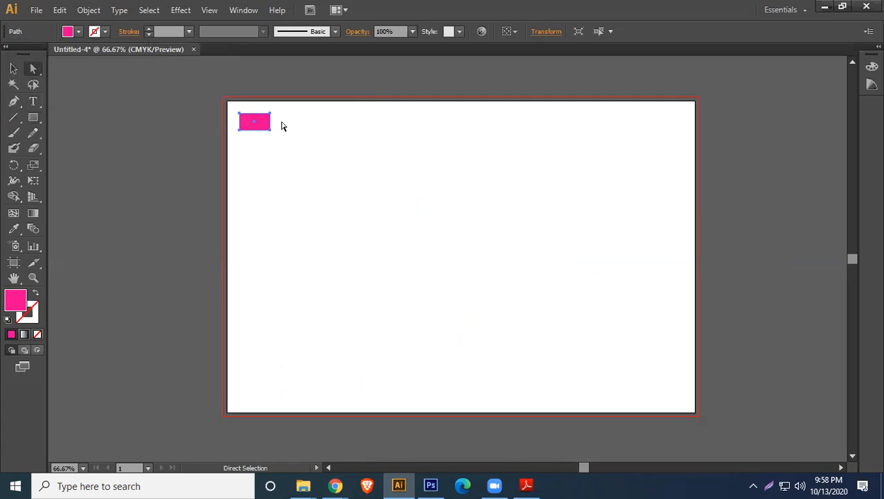
{"action": "left_click", "coordinate": [13, 68]}
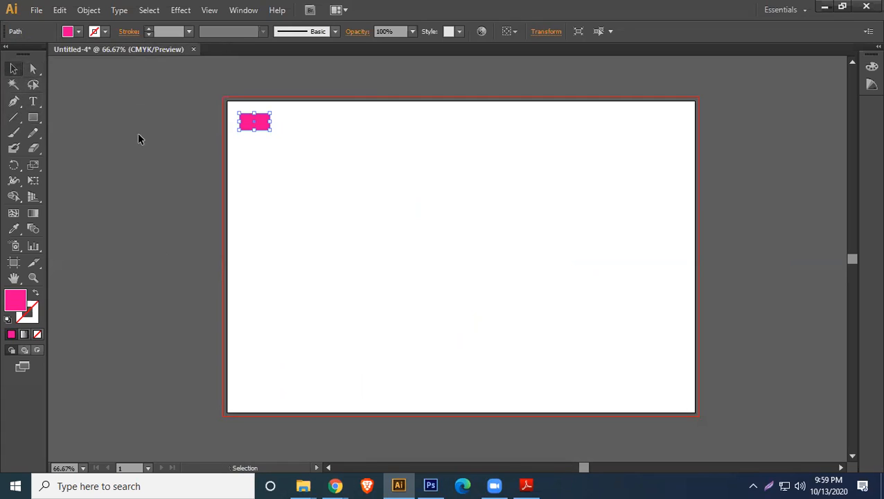
- Copy the pink rectangle, paste it with the regular Paste command, and delete the pasted copy
{"action": "left_click", "coordinate": [277, 142]}
{"action": "left_click", "coordinate": [261, 120]}
{"action": "left_click", "coordinate": [59, 10]}
{"action": "left_click", "coordinate": [79, 73]}
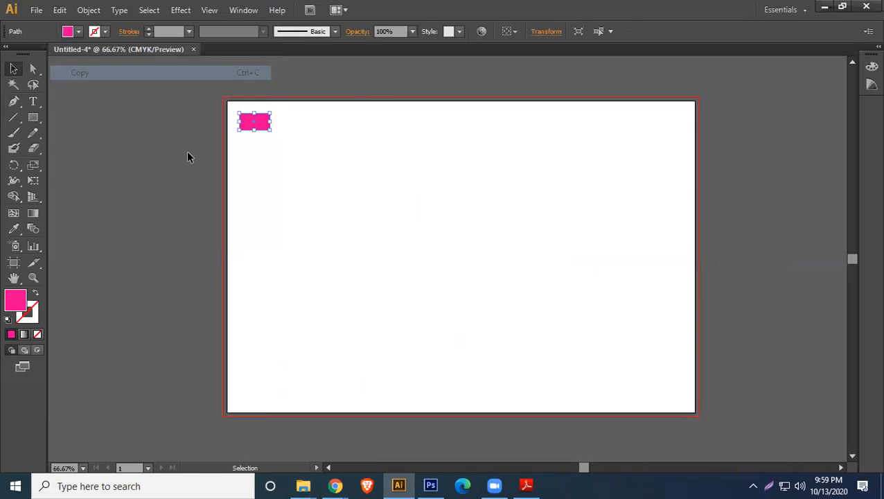
{"action": "left_click", "coordinate": [59, 9]}
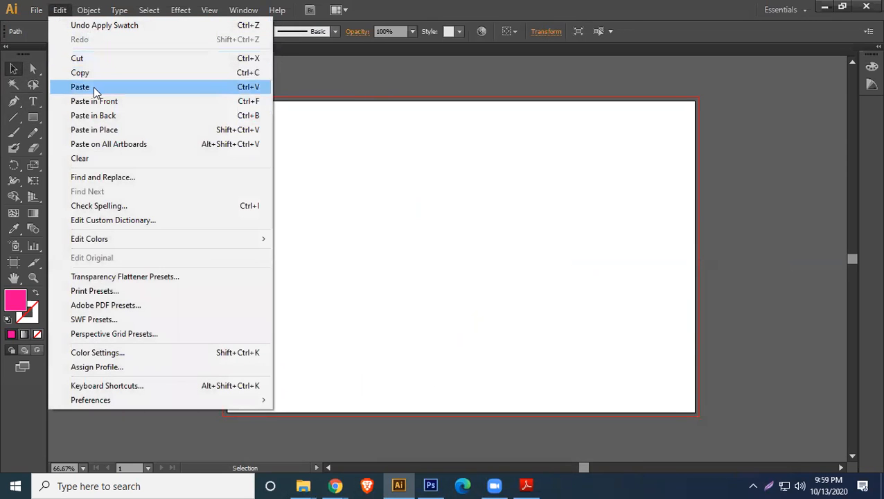
{"action": "left_click", "coordinate": [93, 87]}
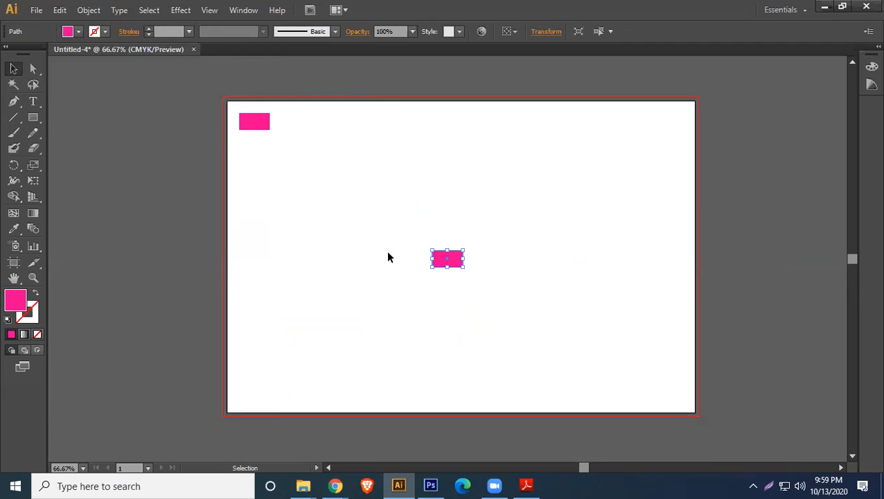
{"action": "key", "text": "Delete"}
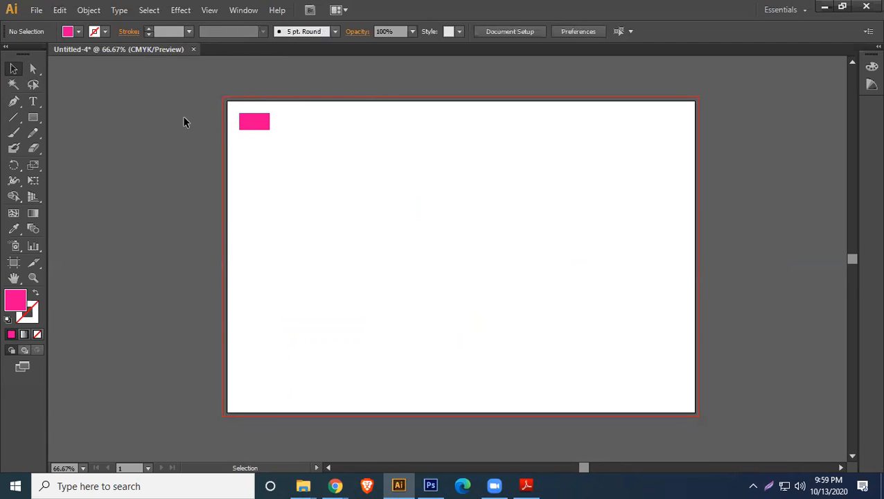
- Copy the pink rectangle, paste it in front, move the copy down to the right, and delete it
{"action": "left_click", "coordinate": [266, 124]}
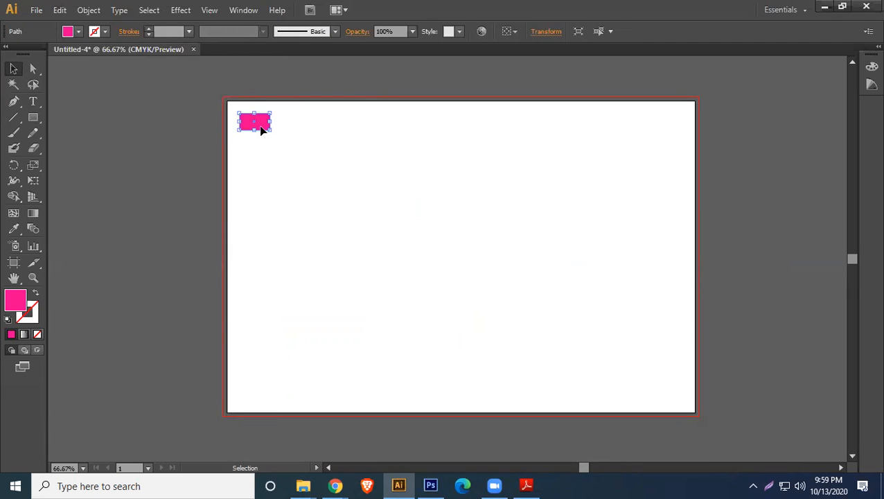
{"action": "left_click", "coordinate": [59, 10]}
{"action": "left_click", "coordinate": [89, 76]}
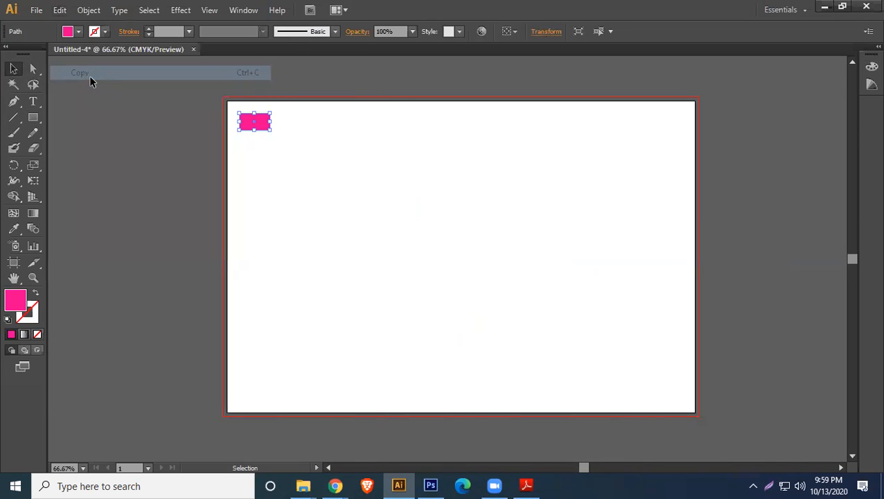
{"action": "left_click", "coordinate": [63, 11]}
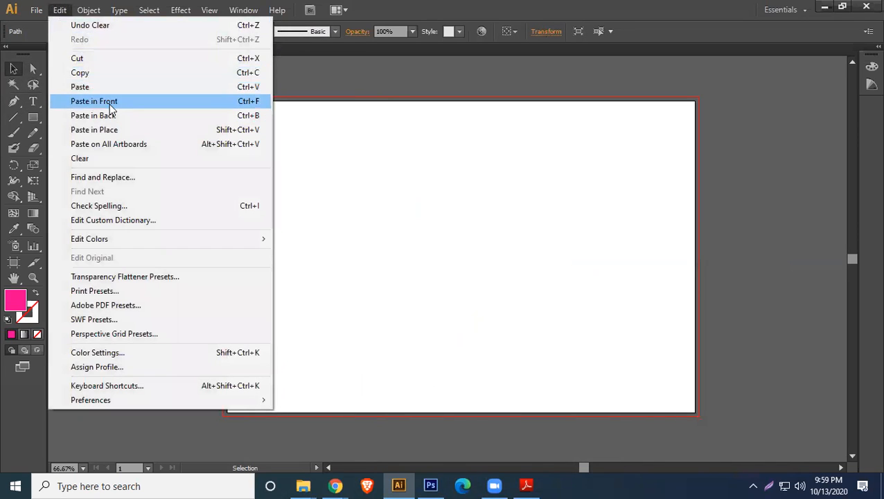
{"action": "left_click", "coordinate": [109, 103]}
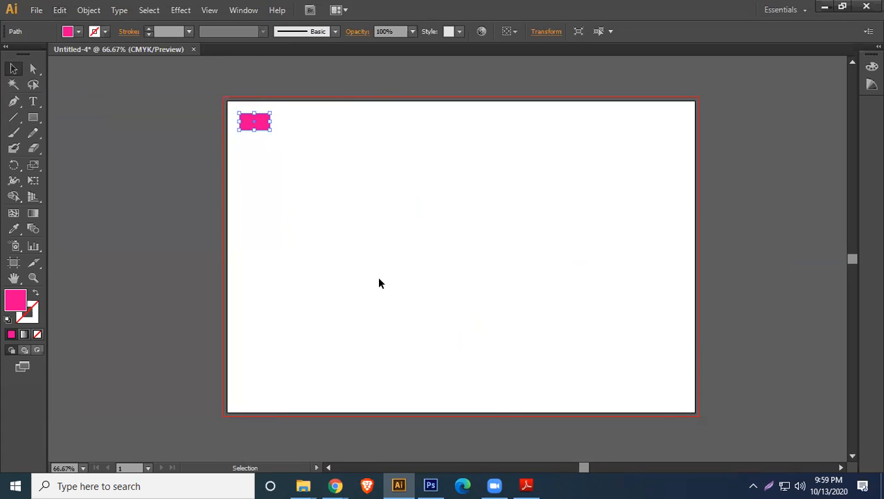
{"action": "left_click_drag", "start_coordinate": [255, 126], "coordinate": [387, 198]}
{"action": "key", "text": "Delete"}
- Move the pink rectangle slightly down and place a duplicate level with it, about 1.5 in to its right
{"action": "left_click_drag", "start_coordinate": [255, 121], "coordinate": [254, 126]}
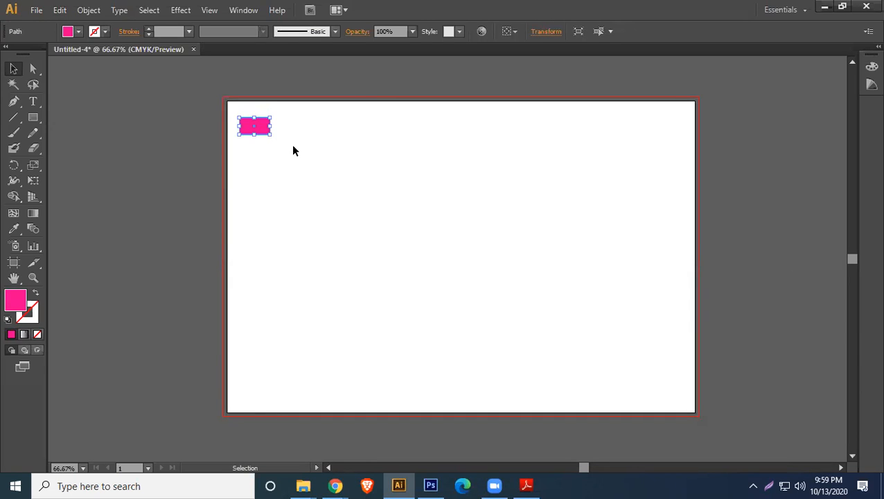
{"action": "left_click_drag", "start_coordinate": [263, 126], "coordinate": [306, 128]}
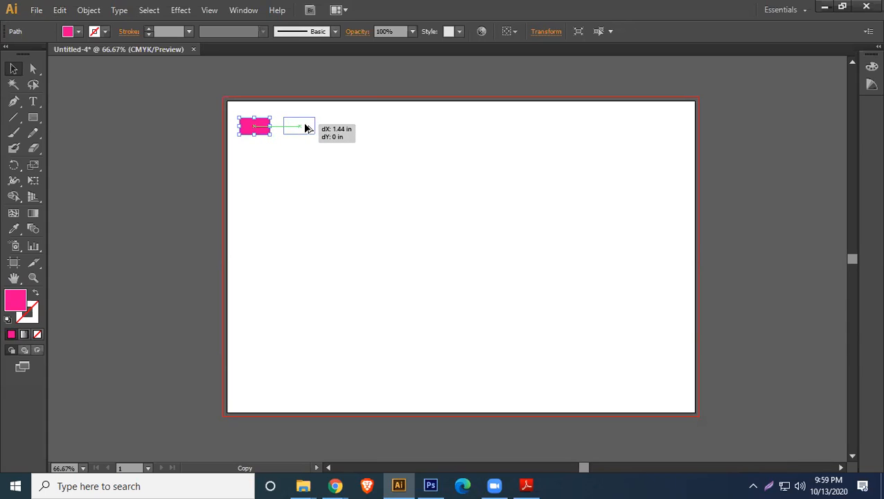
{"action": "mouse_move", "coordinate": [306, 128]}
{"action": "left_mouse_down"}
{"action": "mouse_move", "coordinate": [294, 105]}
{"action": "mouse_move", "coordinate": [305, 133]}
{"action": "left_mouse_up"}
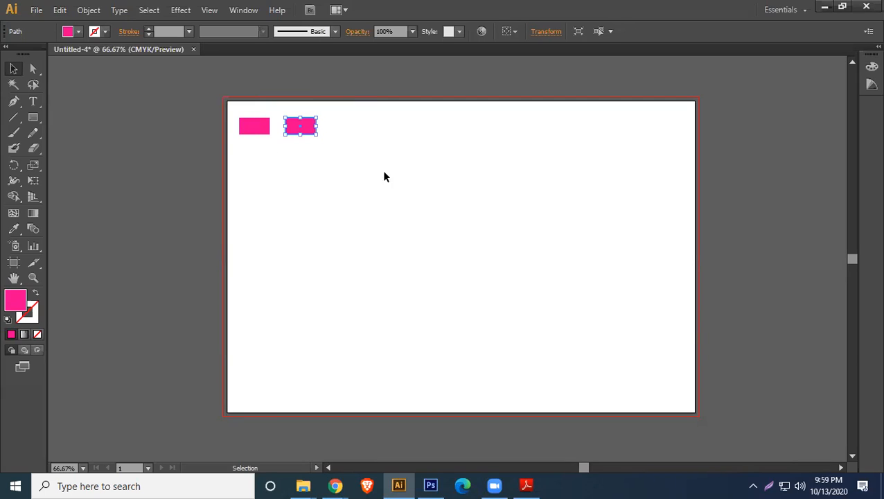
- Try to repeat the last transformation on the duplicated rectangle, and undo the changes
{"action": "key", "text": "ctrl+d"}
{"action": "key", "text": "ctrl+d"}
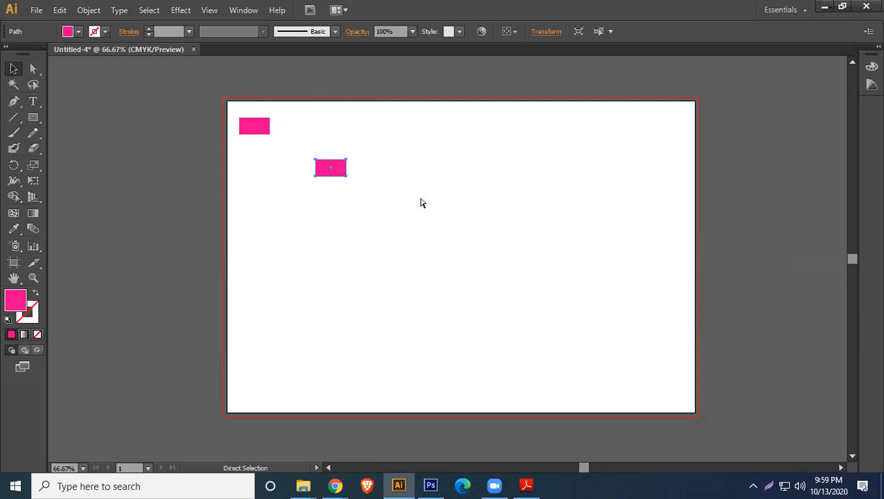
{"action": "key", "text": "ctrl+z"}
{"action": "key", "text": "ctrl+z"}
- Duplicate the pink rectangle to its right and repeat the duplication to build an evenly spaced row of ten across the artboard
{"action": "left_click", "coordinate": [259, 129]}
{"action": "left_click_drag", "start_coordinate": [262, 130], "coordinate": [308, 130]}
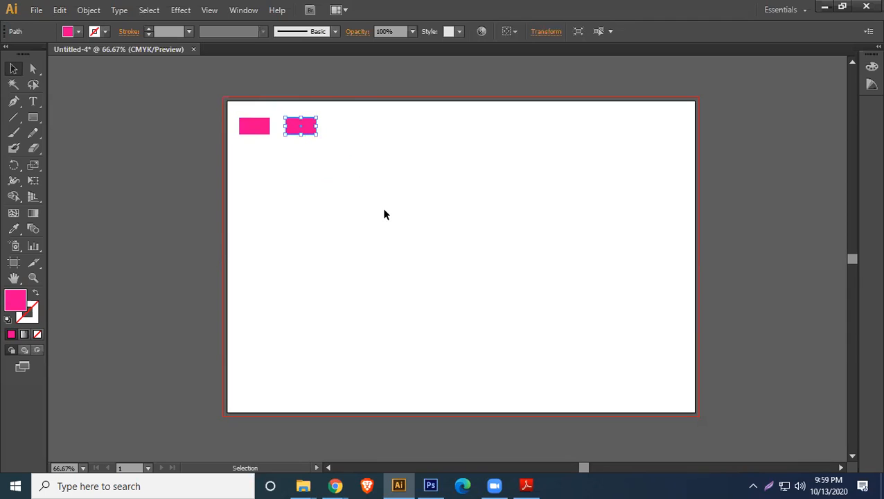
{"action": "key", "text": "ctrl+d"}
{"action": "key", "text": "ctrl+d"}
{"action": "key", "text": "ctrl+d"}
{"action": "key", "text": "ctrl+d"}
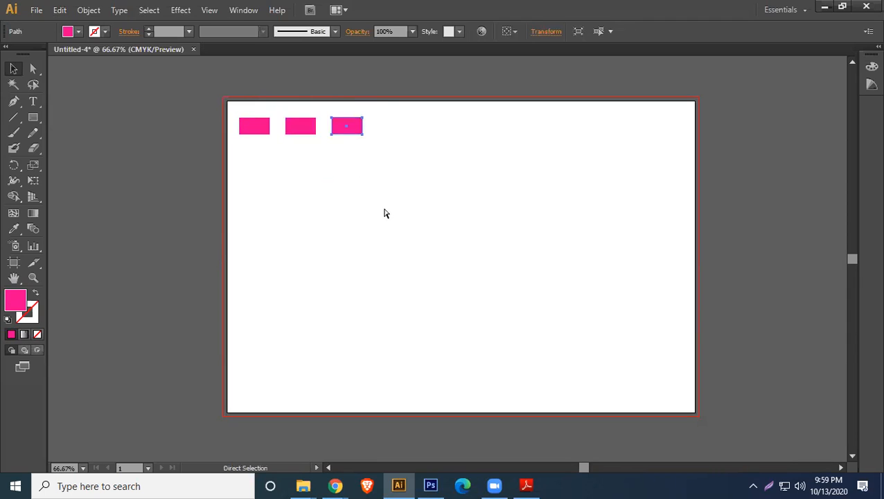
{"action": "key", "text": "ctrl+d"}
{"action": "key", "text": "ctrl+d"}
{"action": "key", "text": "ctrl+d"}
{"action": "key", "text": "ctrl+d"}
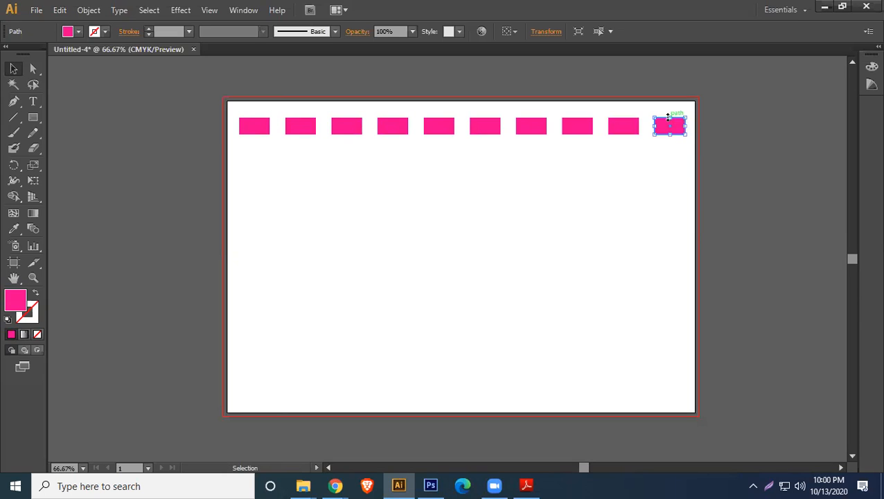
- Duplicate the whole row just below with a sideways half-step offset, and delete the last rectangle overhanging the artboard's right edge
{"action": "left_click", "coordinate": [502, 181]}
{"action": "left_click_drag", "start_coordinate": [678, 155], "coordinate": [270, 122]}
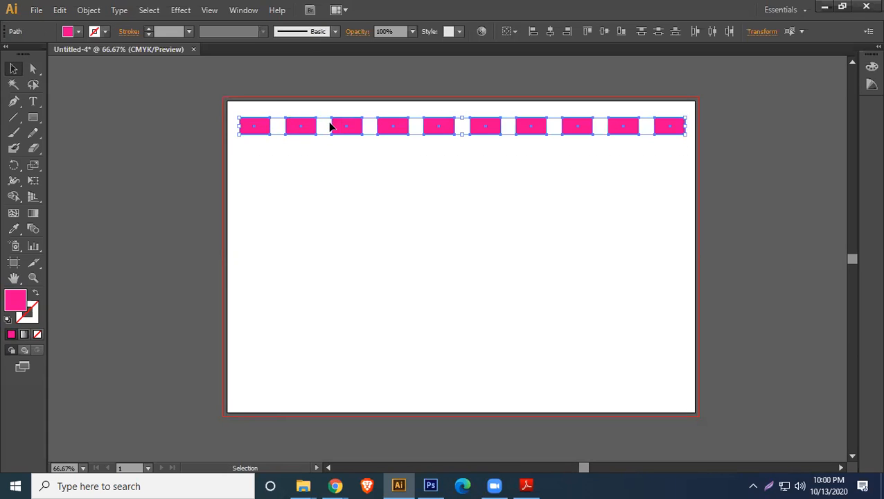
{"action": "left_click_drag", "start_coordinate": [360, 129], "coordinate": [372, 150]}
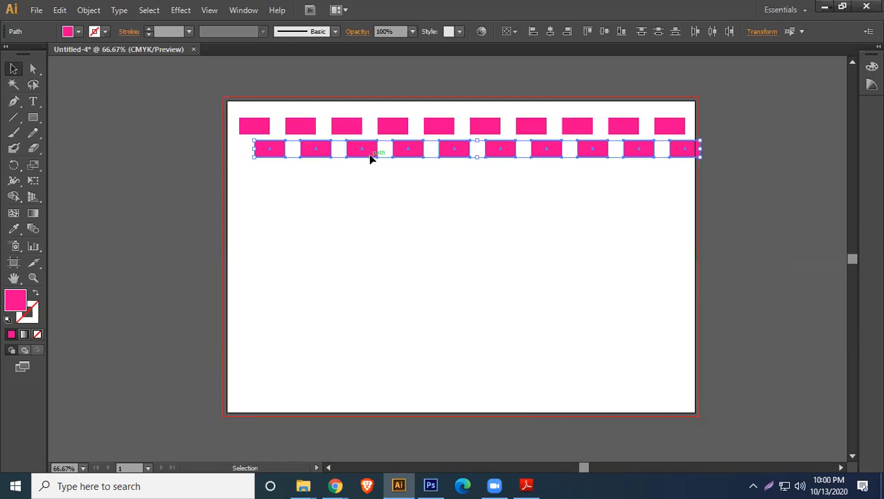
{"action": "left_click", "coordinate": [523, 205]}
{"action": "left_click", "coordinate": [688, 157]}
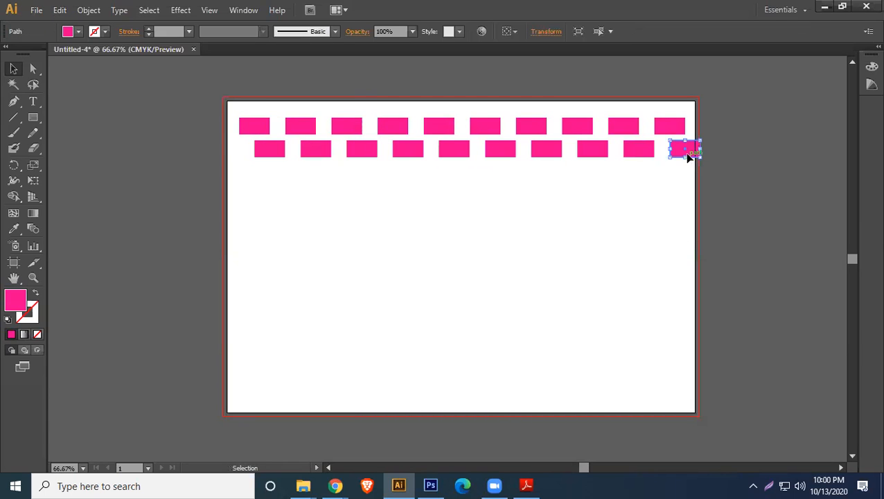
{"action": "key", "text": "Delete"}
- Duplicate both staggered rows straight down to form a third and fourth row
{"action": "left_click_drag", "start_coordinate": [686, 173], "coordinate": [239, 109]}
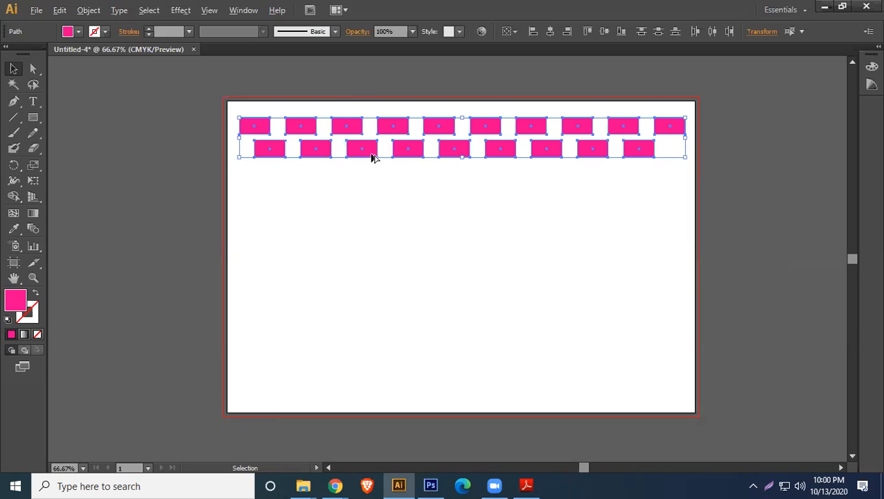
{"action": "left_click_drag", "start_coordinate": [372, 158], "coordinate": [373, 203]}
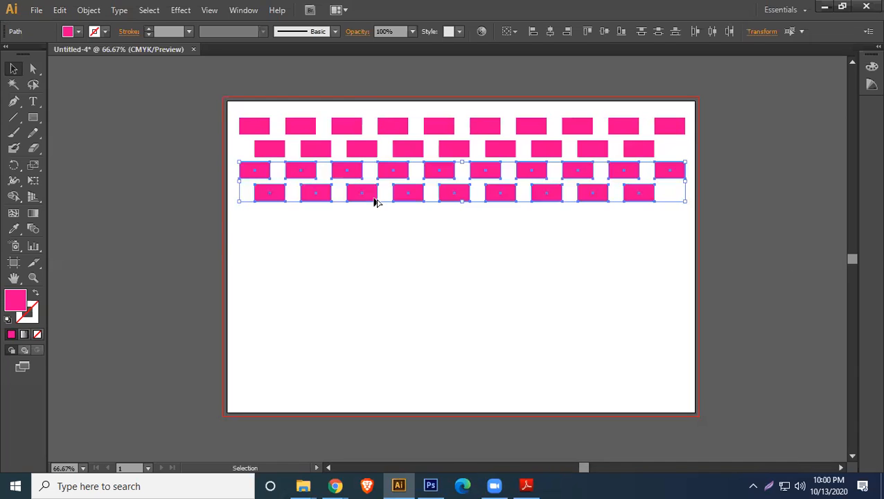
{"action": "left_click", "coordinate": [501, 237]}
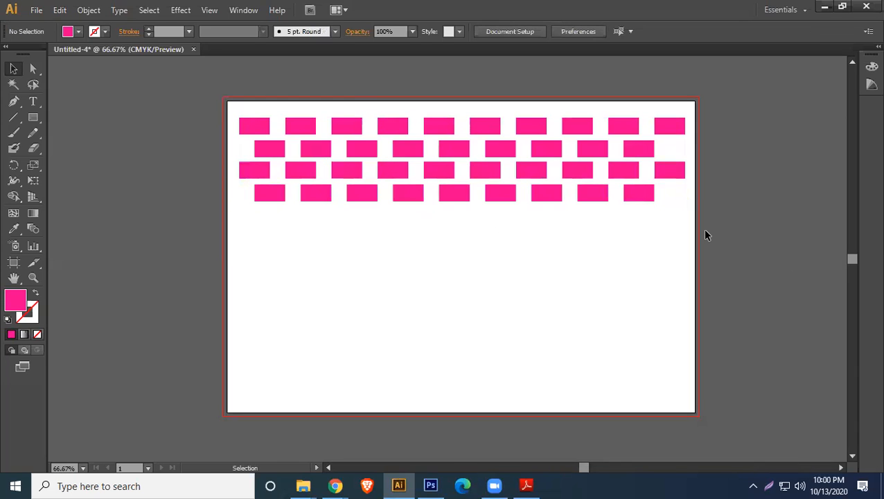
- Repeat the duplication of the lower pair of rows until twelve staggered rows cover the artboard
{"action": "left_click_drag", "start_coordinate": [678, 217], "coordinate": [248, 169]}
{"action": "key", "text": "a"}
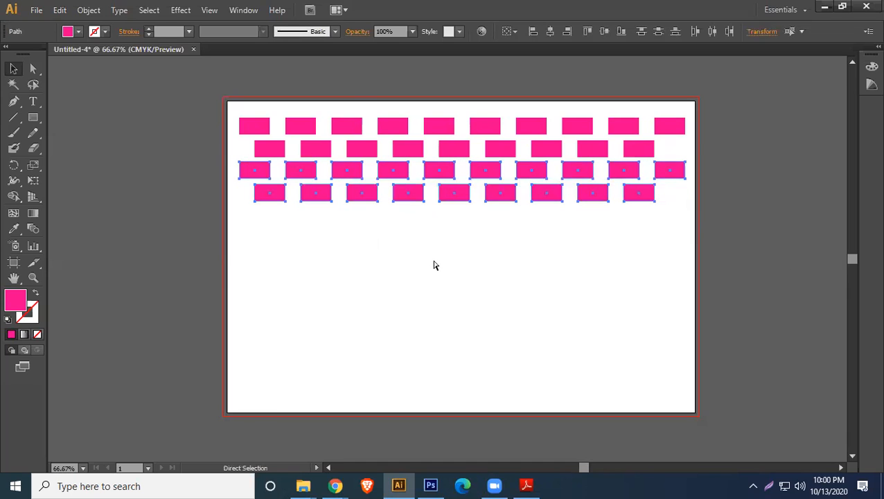
{"action": "key", "text": "ctrl+d"}
{"action": "key", "text": "ctrl+d"}
{"action": "key", "text": "ctrl+d"}
{"action": "key", "text": "ctrl+d"}
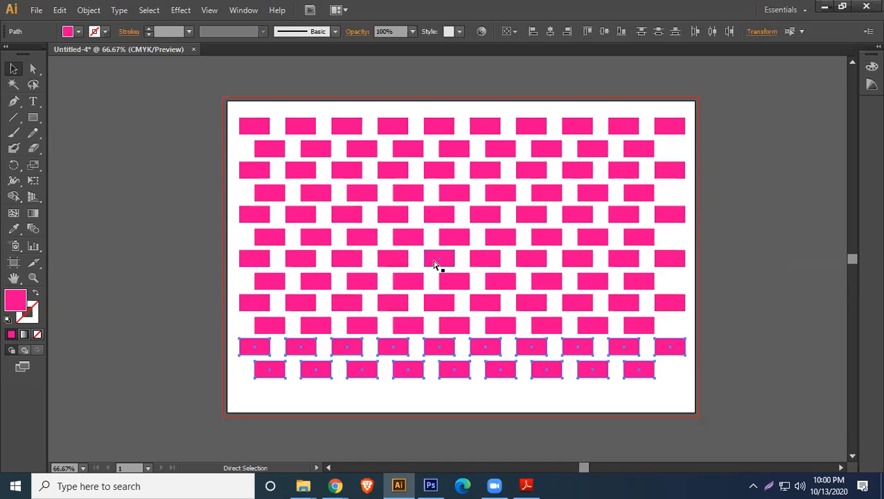
{"action": "key", "text": "v"}
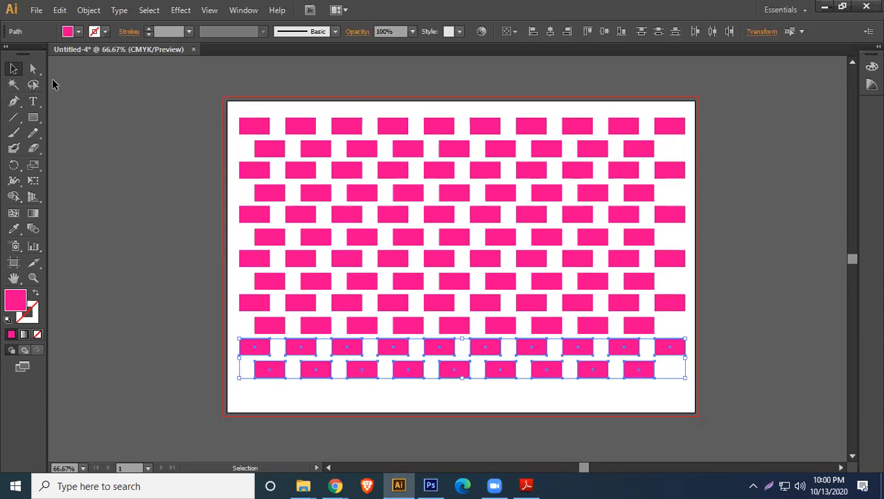
- Delete all the staggered pink rectangles from the artboard
{"action": "left_click", "coordinate": [137, 123]}
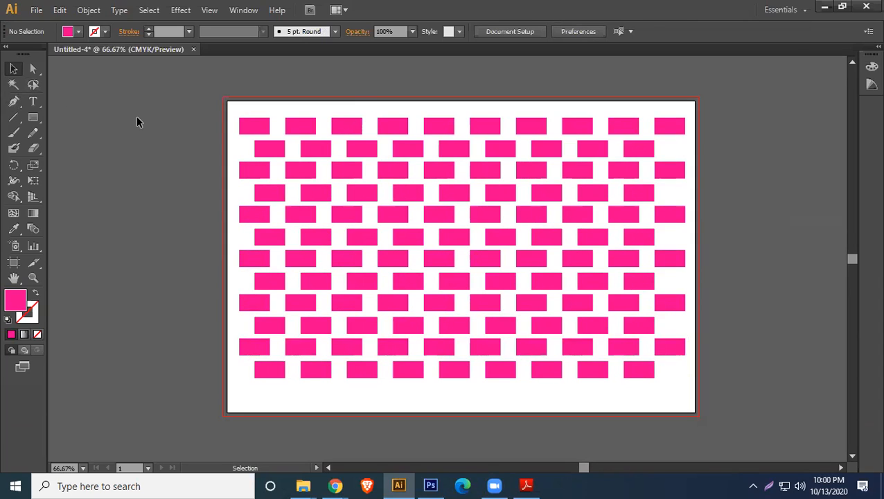
{"action": "left_click_drag", "start_coordinate": [202, 88], "coordinate": [768, 401]}
{"action": "key", "text": "Delete"}
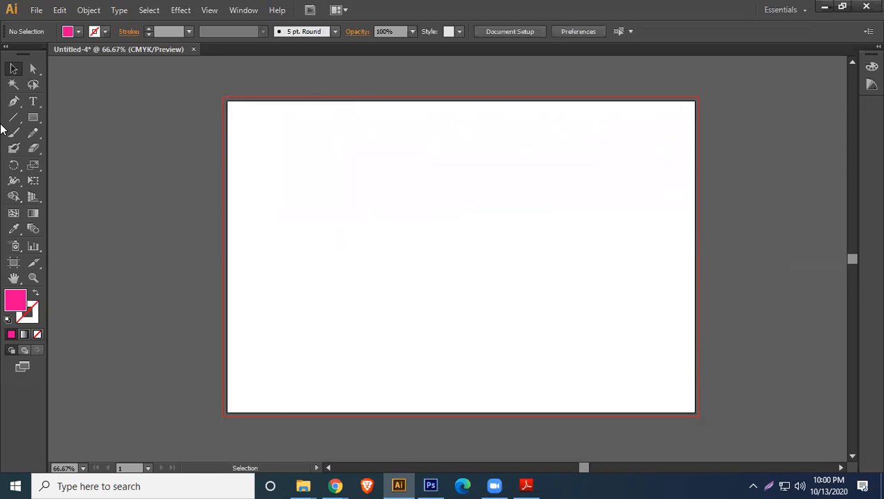
- Detach the shape tools as a floating palette and place it beside the artboard's upper-left corner
{"action": "left_click_drag", "start_coordinate": [29, 118], "coordinate": [174, 161]}
{"action": "left_click_drag", "start_coordinate": [115, 128], "coordinate": [140, 88]}
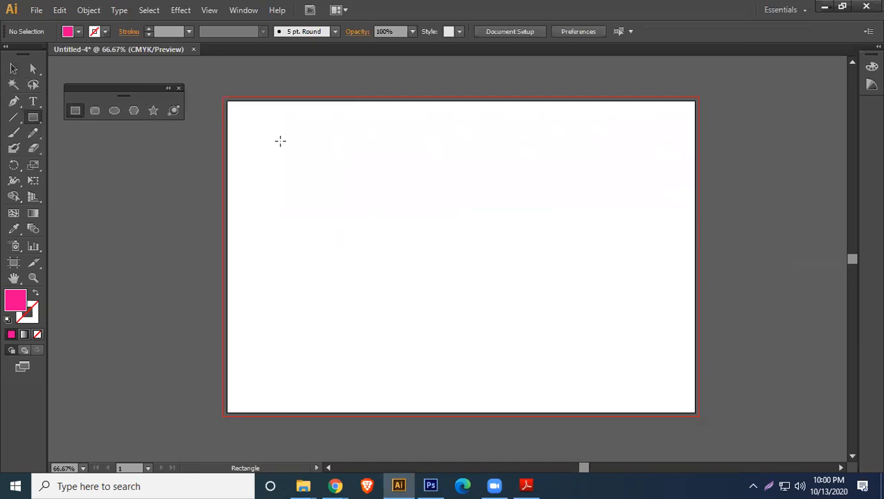
{"action": "left_click", "coordinate": [96, 113]}
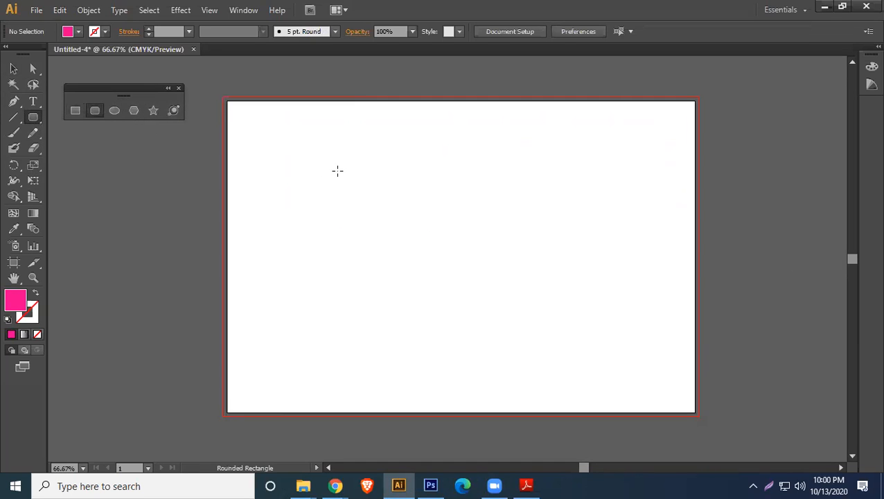
{"action": "left_click_drag", "start_coordinate": [286, 155], "coordinate": [392, 237]}
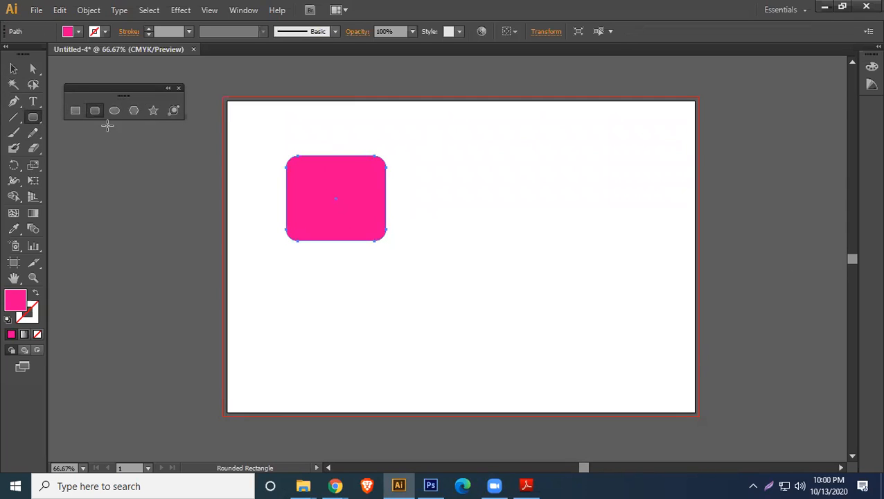
{"action": "left_click", "coordinate": [13, 68]}
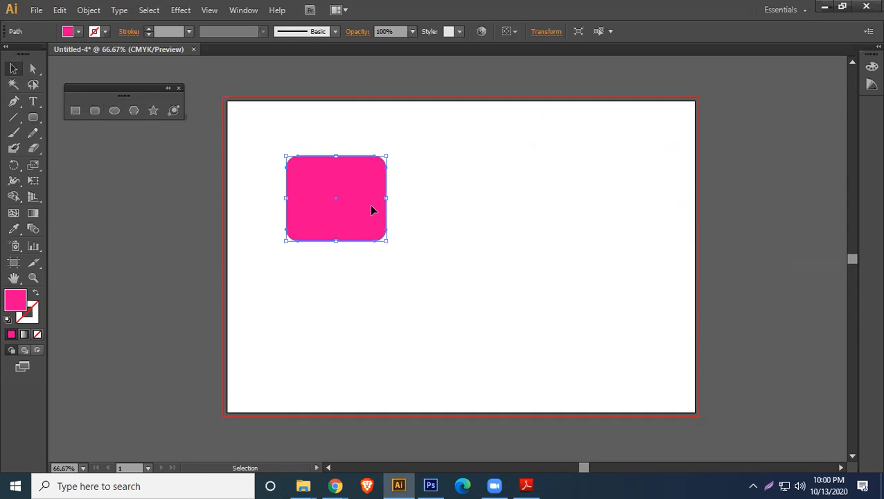
{"action": "key", "text": "Delete"}
- Draw a small pink circle in the artboard's upper-left corner and place a copy just to its right
{"action": "left_click", "coordinate": [115, 111]}
{"action": "left_click_drag", "start_coordinate": [241, 115], "coordinate": [283, 132]}
{"action": "left_click", "coordinate": [13, 69]}
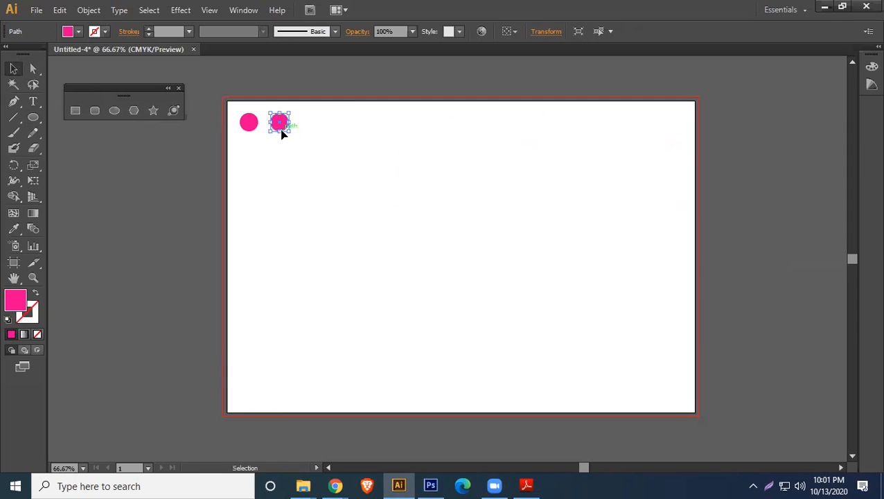
- Repeat the circle's duplication to build an evenly spaced row of nineteen running past the artboard's right edge
{"action": "key", "text": "ctrl+d"}
{"action": "key", "text": "ctrl+d"}
{"action": "key", "text": "ctrl+d"}
{"action": "key", "text": "ctrl+d"}
{"action": "key", "text": "ctrl+d"}
{"action": "key", "text": "ctrl+d"}
{"action": "key", "text": "ctrl+d"}
{"action": "key", "text": "ctrl+d"}
{"action": "key", "text": "ctrl+d"}
{"action": "key", "text": "ctrl+d"}
{"action": "key", "text": "ctrl+d"}
{"action": "key", "text": "ctrl+d"}
{"action": "key", "text": "ctrl+d"}
{"action": "key", "text": "ctrl+d"}
{"action": "key", "text": "ctrl+d"}
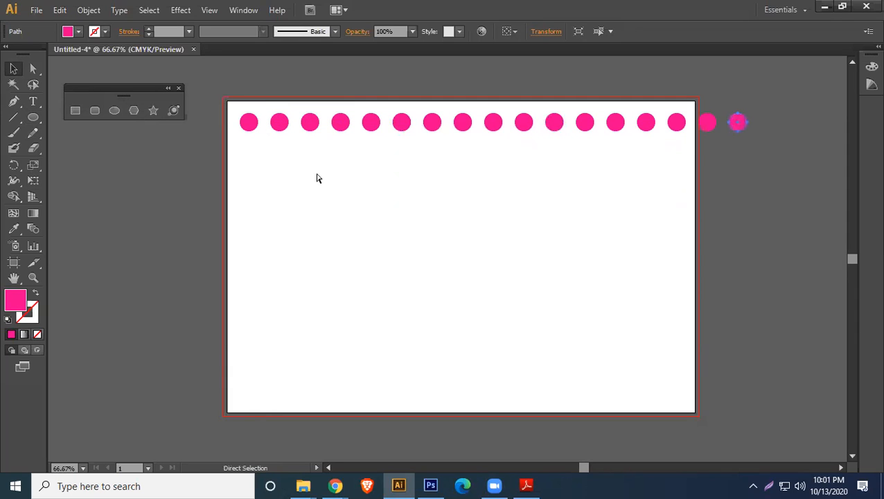
{"action": "key", "text": "ctrl+z"}
{"action": "key", "text": "ctrl+d"}
{"action": "key", "text": "ctrl+d"}
{"action": "key", "text": "ctrl+d"}
{"action": "scroll", "coordinate": [356, 183], "scroll_direction": "down", "scroll_amount": 2}
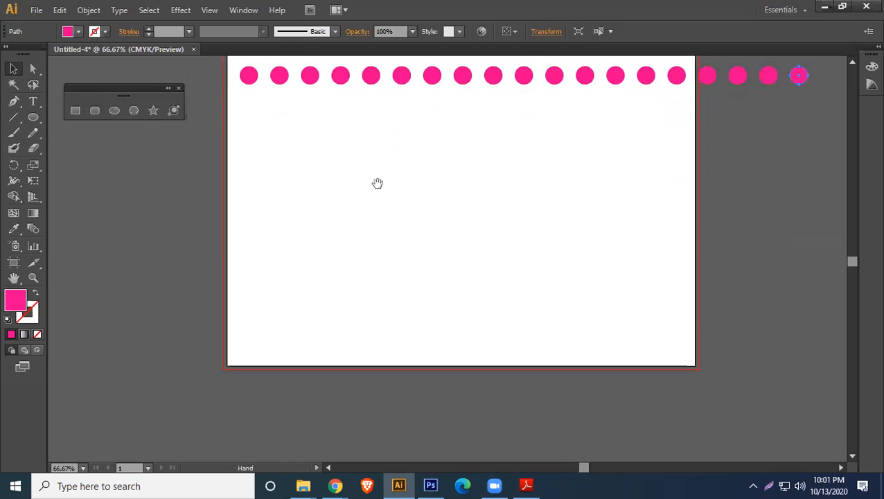
{"action": "scroll", "coordinate": [378, 183], "scroll_direction": "up", "scroll_amount": 3}
{"action": "key", "text": "alt+space"}
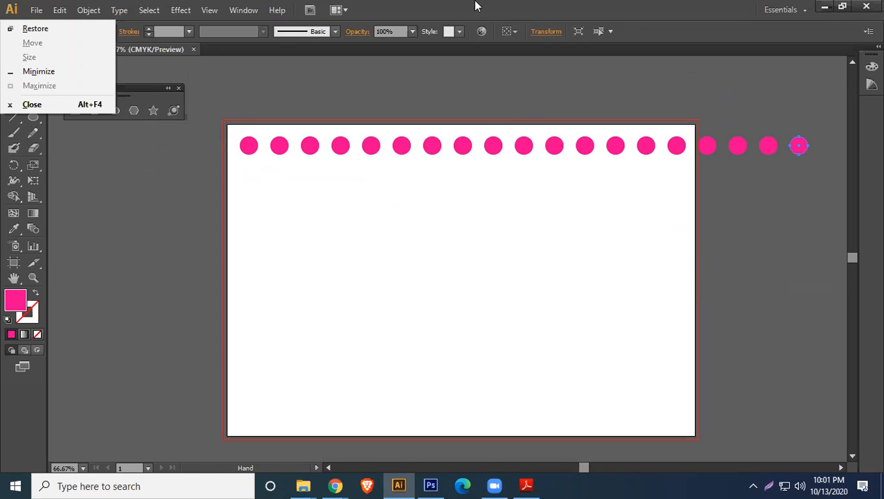
- Undo the last three circle copies at the end of the pink row
{"action": "key", "text": "Escape"}
{"action": "left_click", "coordinate": [60, 10]}
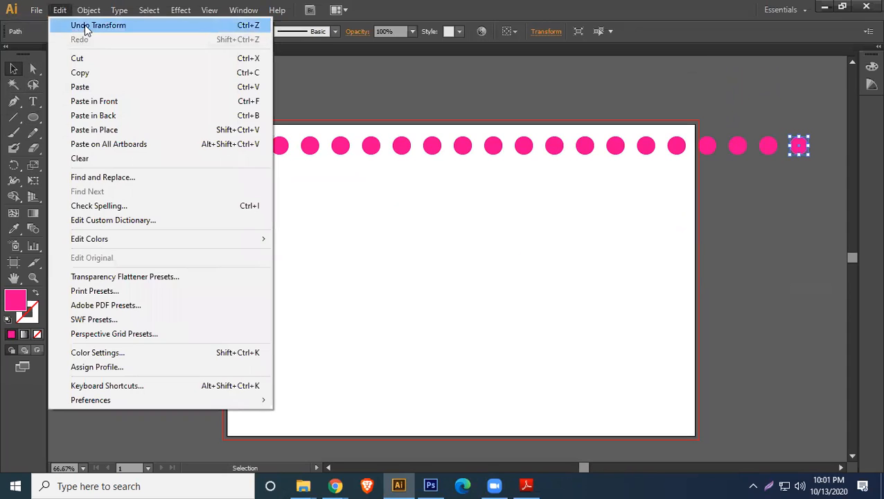
{"action": "left_click", "coordinate": [86, 25]}
{"action": "left_click", "coordinate": [61, 10]}
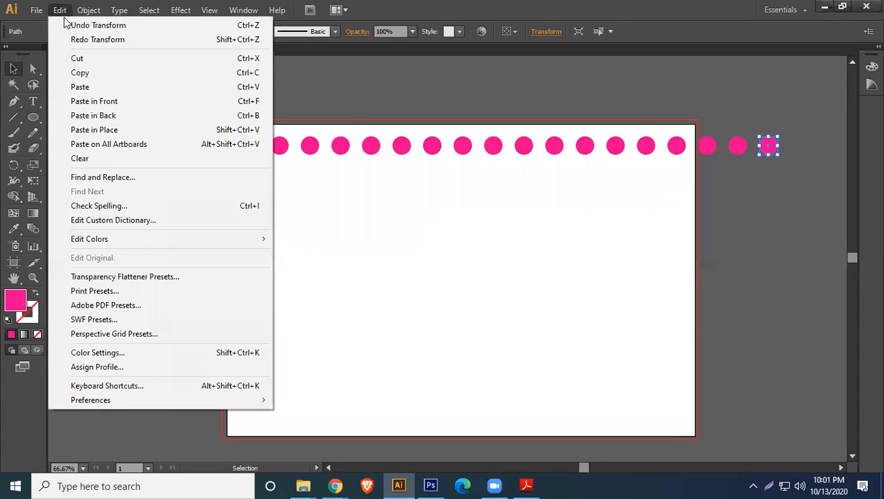
{"action": "left_click", "coordinate": [68, 26]}
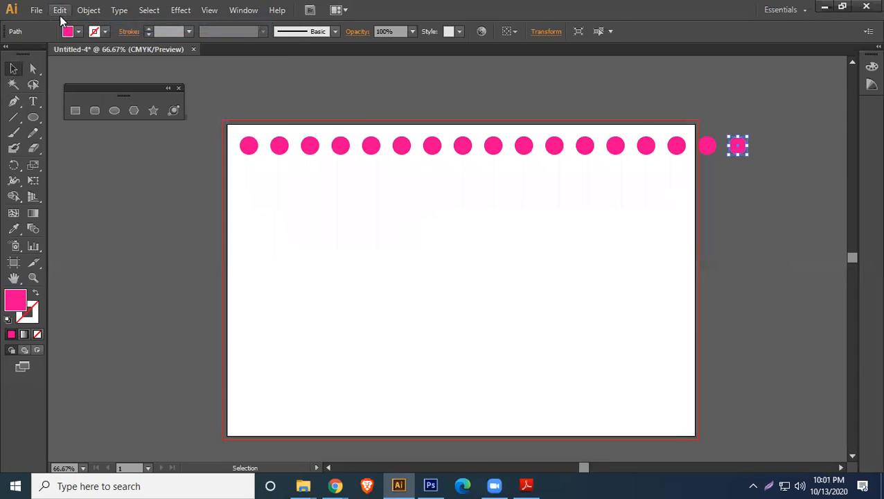
{"action": "left_click", "coordinate": [61, 10]}
{"action": "left_click", "coordinate": [70, 26]}
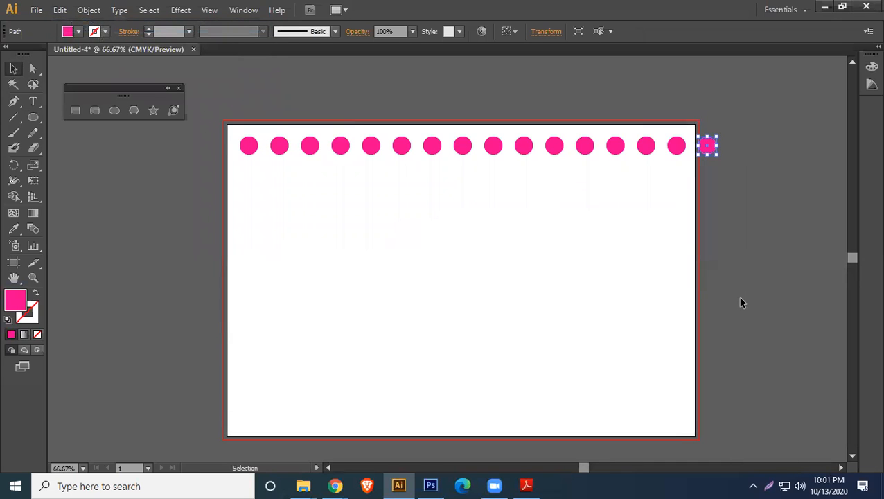
- Undo seven more circle copies from the end of the pink row
{"action": "key", "text": "ctrl+z"}
{"action": "key", "text": "ctrl+z"}
{"action": "key", "text": "ctrl+z"}
{"action": "key", "text": "ctrl+z"}
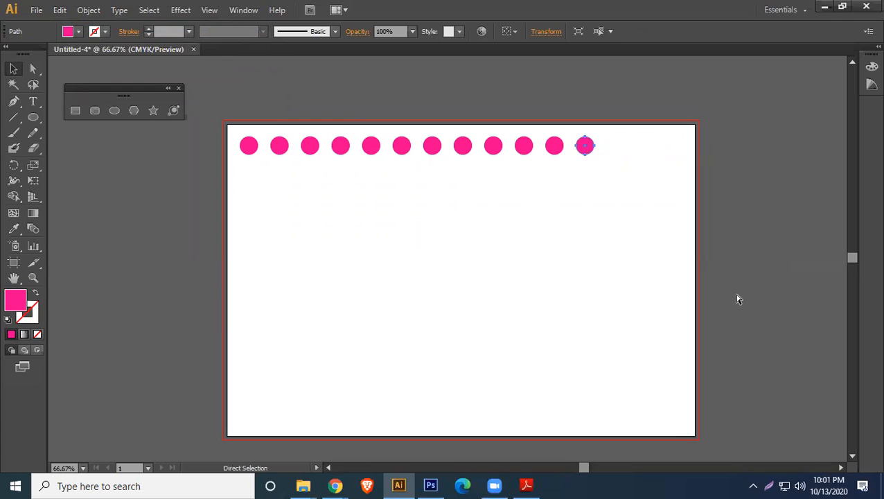
{"action": "key", "text": "ctrl+z"}
{"action": "key", "text": "ctrl+z"}
{"action": "key", "text": "ctrl+z"}
- Repeat the copy transform seven times to extend the circle row past the artboard's right edge
{"action": "key", "text": "ctrl"}
{"action": "key", "text": "ctrl+d"}
{"action": "key", "text": "ctrl+d"}
{"action": "key", "text": "ctrl+d"}
{"action": "key", "text": "ctrl+d"}
{"action": "key", "text": "ctrl+d"}
{"action": "key", "text": "ctrl+d"}
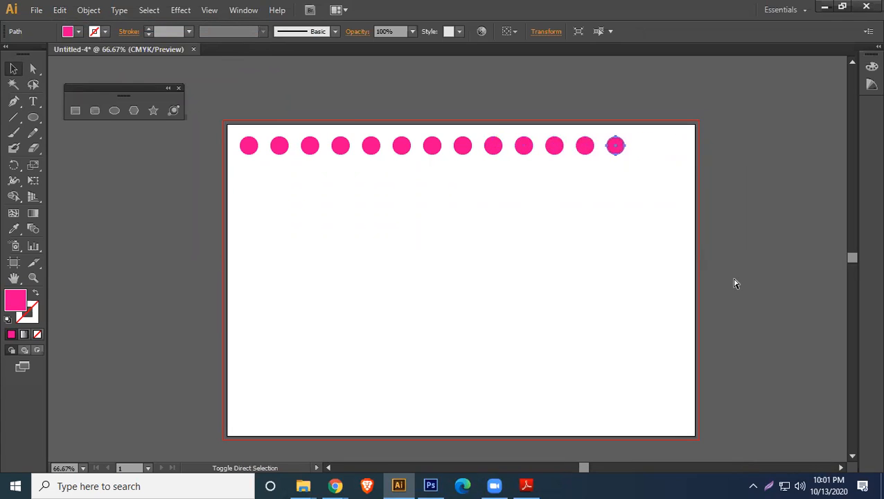
{"action": "key", "text": "ctrl+d"}
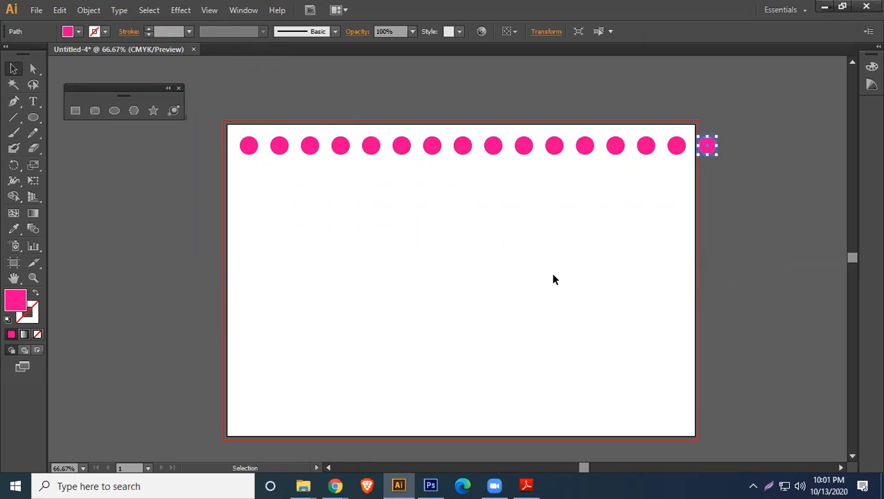
- Undo the last four circle copies and redo three, so the row ends inside the artboard's right edge
{"action": "key", "text": "ctrl+z"}
{"action": "key", "text": "ctrl+z"}
{"action": "key", "text": "ctrl+z"}
{"action": "key", "text": "ctrl+z"}
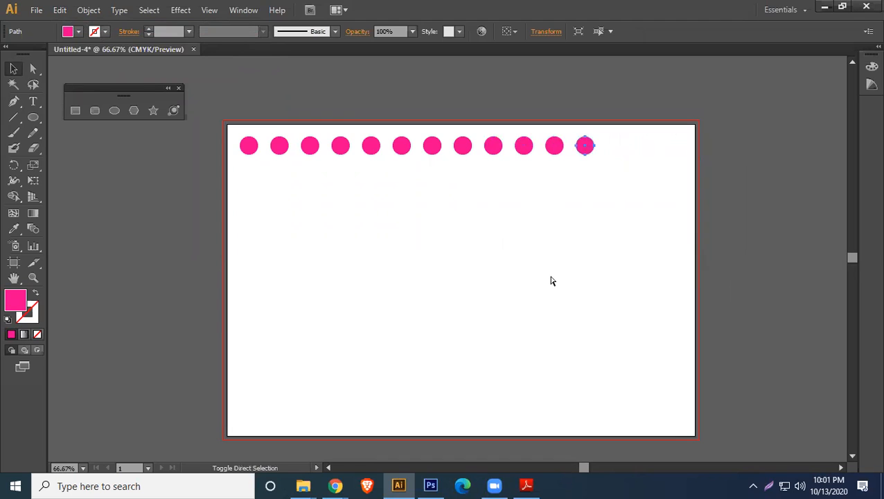
{"action": "key", "text": "ctrl+shift+z"}
{"action": "key", "text": "ctrl+shift+z"}
{"action": "key", "text": "ctrl+shift+z"}
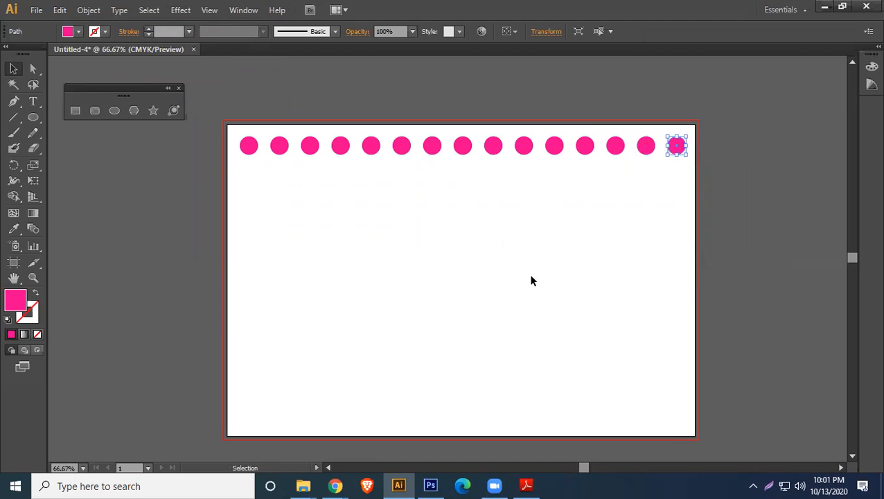
- Duplicate the circle row into a staggered second row just below and delete its circle overhanging the artboard's right edge
{"action": "left_click", "coordinate": [10, 69]}
{"action": "left_click_drag", "start_coordinate": [683, 168], "coordinate": [294, 171]}
{"action": "left_click", "coordinate": [719, 195]}
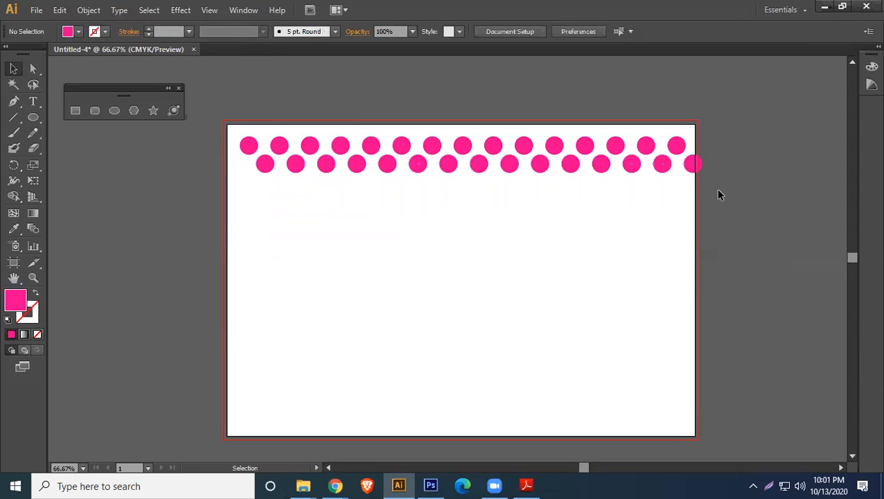
{"action": "left_click", "coordinate": [691, 162]}
{"action": "key", "text": "Delete"}
- Duplicate both circle rows straight below and repeat the copy five times to fill the artboard
{"action": "left_click_drag", "start_coordinate": [687, 195], "coordinate": [233, 132]}
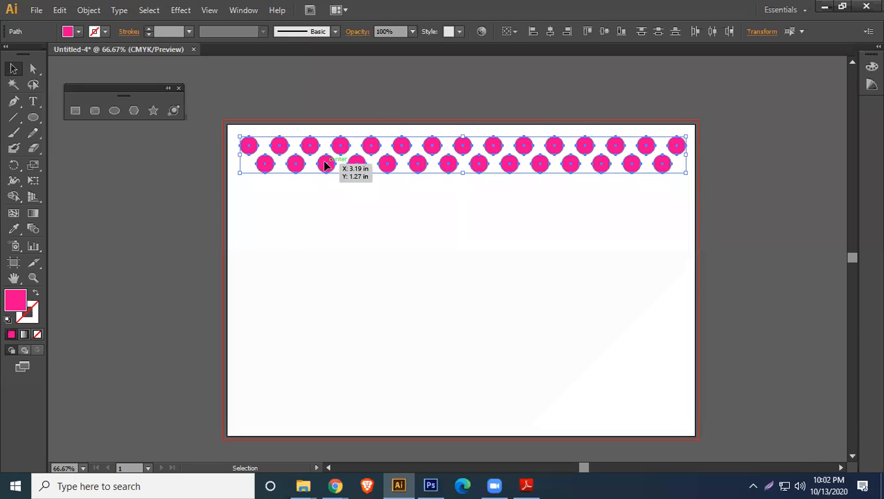
{"action": "left_click_drag", "start_coordinate": [330, 166], "coordinate": [330, 211]}
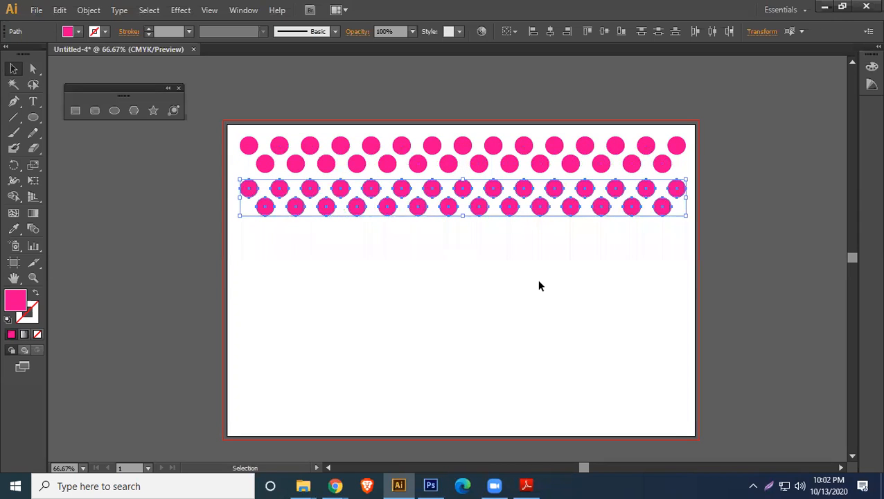
{"action": "key", "text": "ctrl+d"}
{"action": "key", "text": "ctrl+d"}
{"action": "key", "text": "ctrl+d"}
{"action": "key", "text": "ctrl+d"}
{"action": "key", "text": "ctrl+d"}
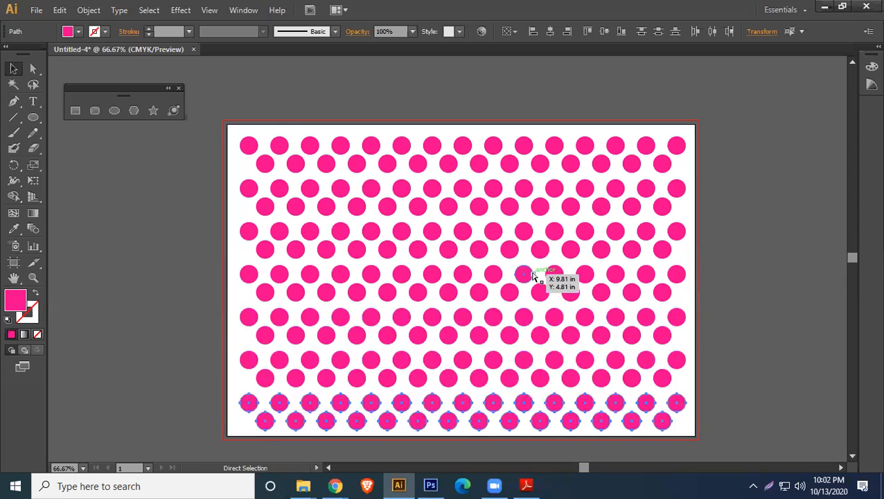
{"action": "left_click", "coordinate": [201, 199]}
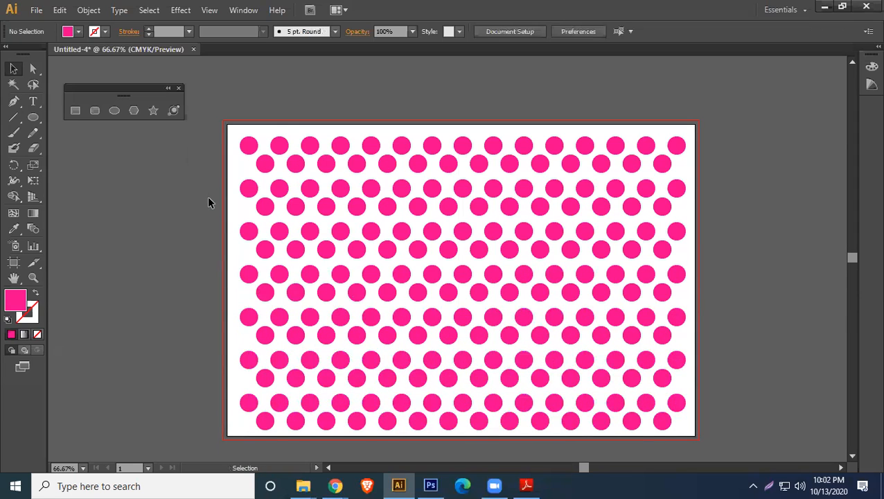
- Fill the circles in the left quarter of the artboard with dark green #024C10
{"action": "left_click_drag", "start_coordinate": [220, 126], "coordinate": [351, 431]}
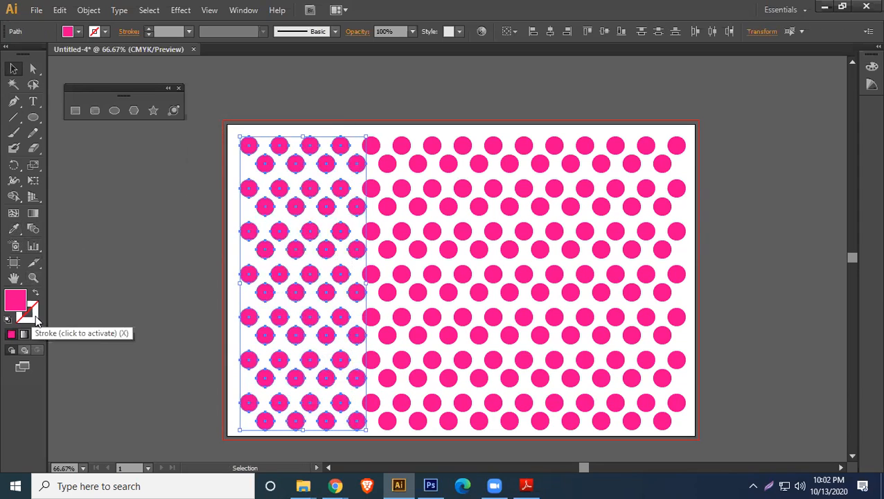
{"action": "double_click", "coordinate": [16, 301]}
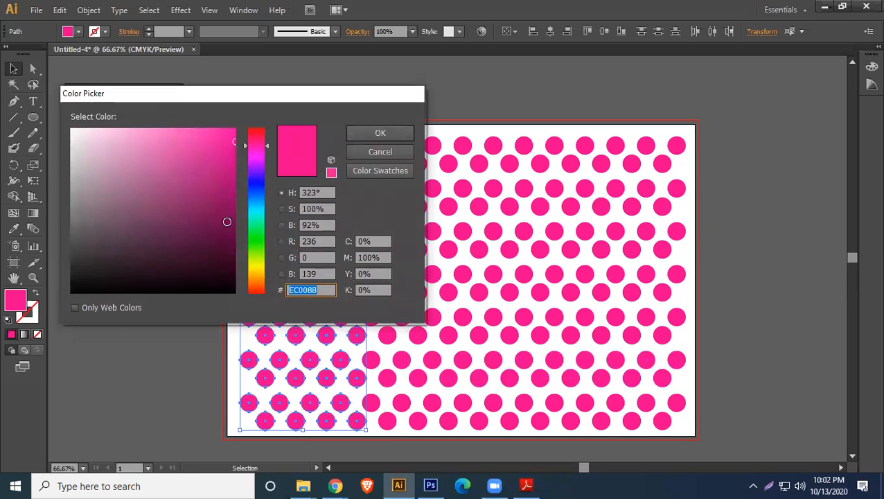
{"action": "left_click", "coordinate": [225, 262]}
{"action": "left_click", "coordinate": [263, 234]}
{"action": "left_click_drag", "start_coordinate": [229, 204], "coordinate": [232, 244]}
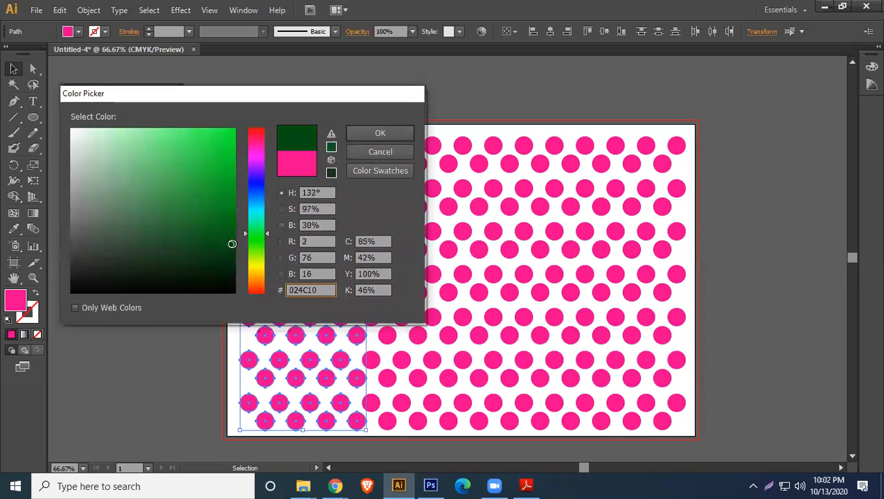
{"action": "left_click", "coordinate": [379, 133]}
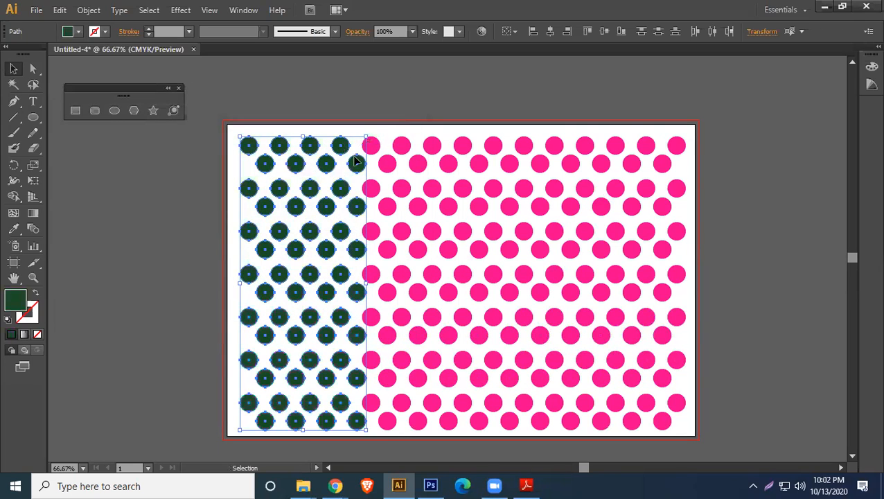
- Recolour the circles in the right quarter of the artboard by sampling the dark green circles with the Eyedropper
{"action": "left_click_drag", "start_coordinate": [567, 121], "coordinate": [699, 443]}
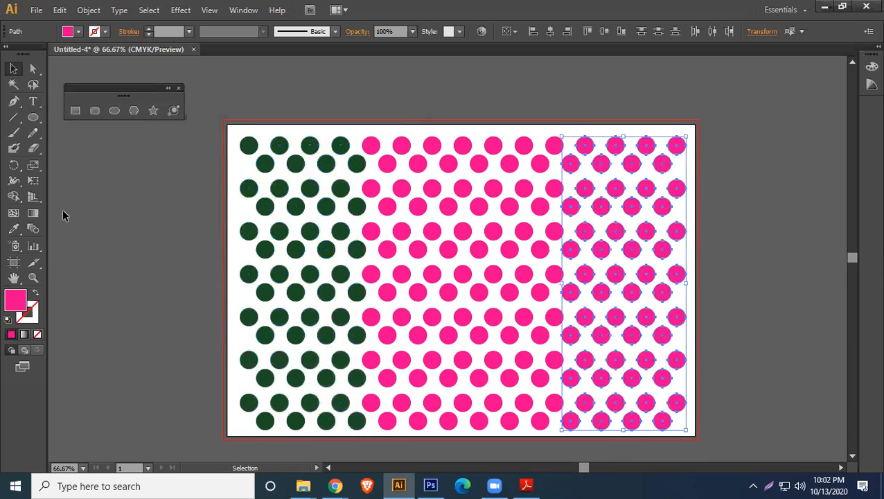
{"action": "left_click", "coordinate": [15, 233]}
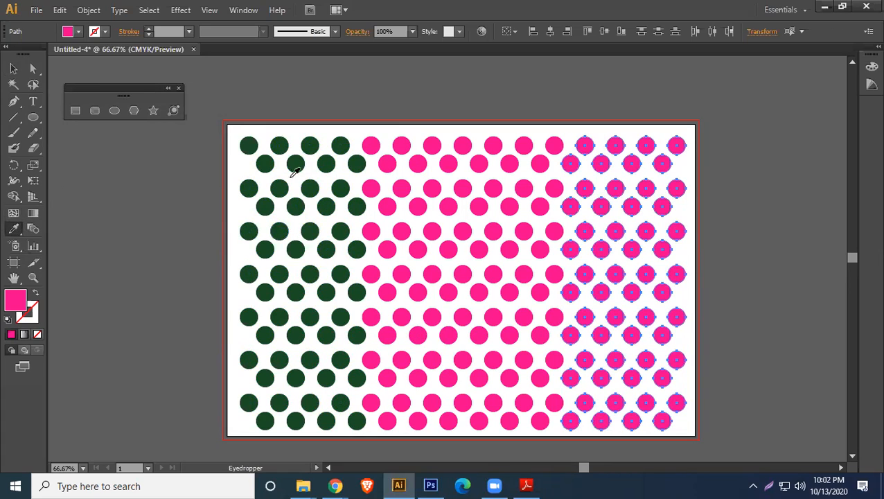
{"action": "left_click", "coordinate": [258, 250]}
{"action": "left_click", "coordinate": [13, 69]}
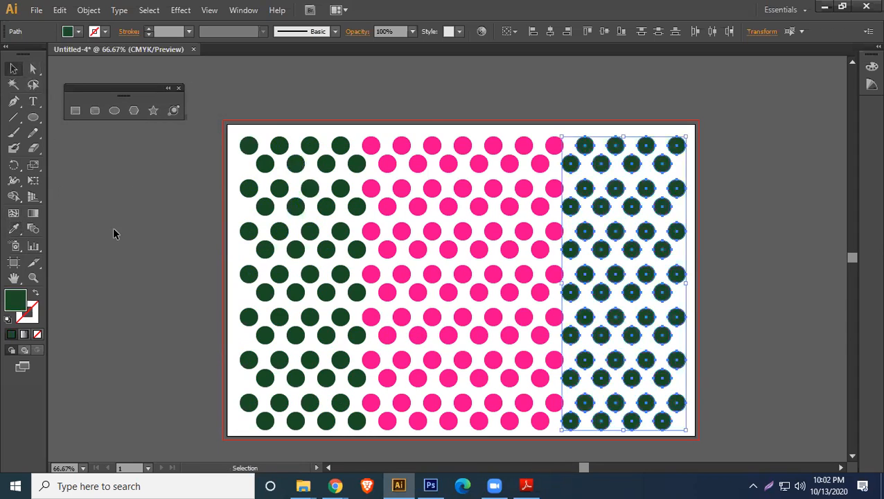
{"action": "left_click", "coordinate": [122, 237]}
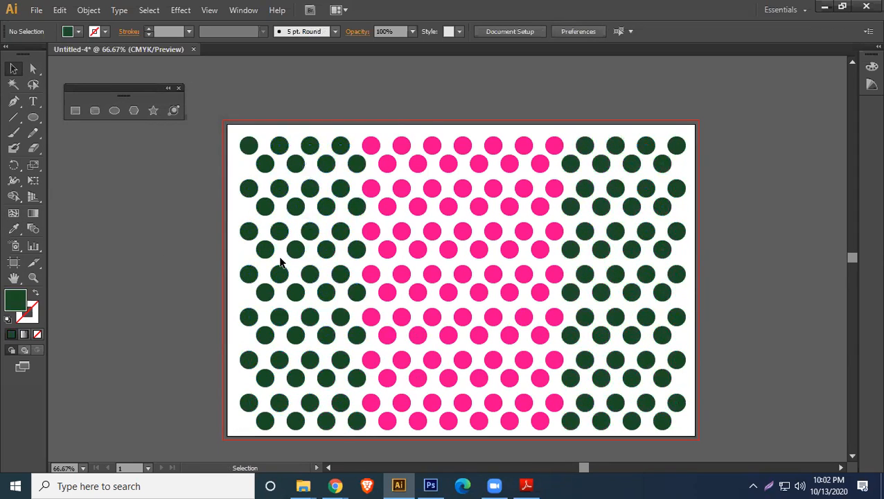
- Delete all the circles from the artboard
{"action": "left_click_drag", "start_coordinate": [231, 111], "coordinate": [699, 444]}
{"action": "key", "text": "Delete"}
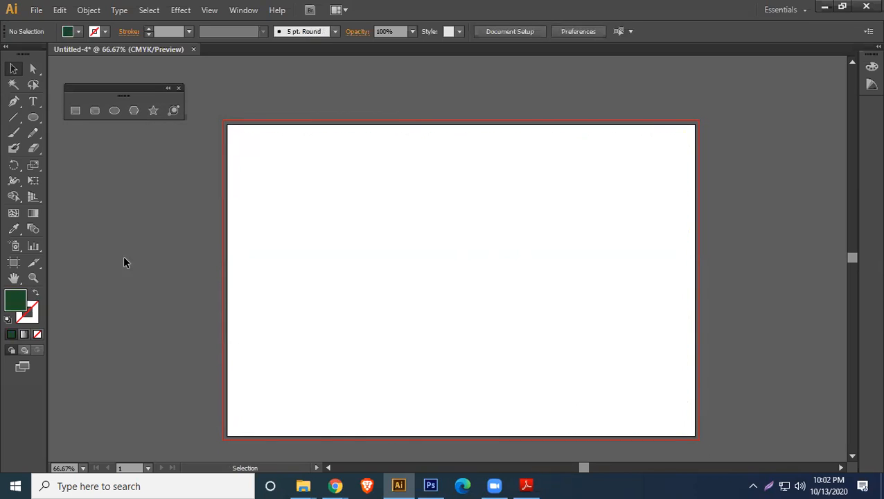
{"action": "left_click", "coordinate": [153, 111]}
{"action": "left_click_drag", "start_coordinate": [243, 139], "coordinate": [213, 156]}
{"action": "key", "text": "Down"}
{"action": "key", "text": "Down"}
{"action": "key", "text": "Down"}
{"action": "key", "text": "Down"}
{"action": "key", "text": "Down"}
{"action": "key", "text": "Down"}
{"action": "key", "text": "Down"}
{"action": "key", "text": "Down"}
{"action": "key", "text": "Down"}
{"action": "key", "text": "Down"}
{"action": "key", "text": "Down"}
{"action": "key", "text": "Down"}
{"action": "key", "text": "Down"}
{"action": "key", "text": "Down"}
{"action": "key", "text": "Down"}
{"action": "key", "text": "Down"}
{"action": "left_click", "coordinate": [13, 68]}
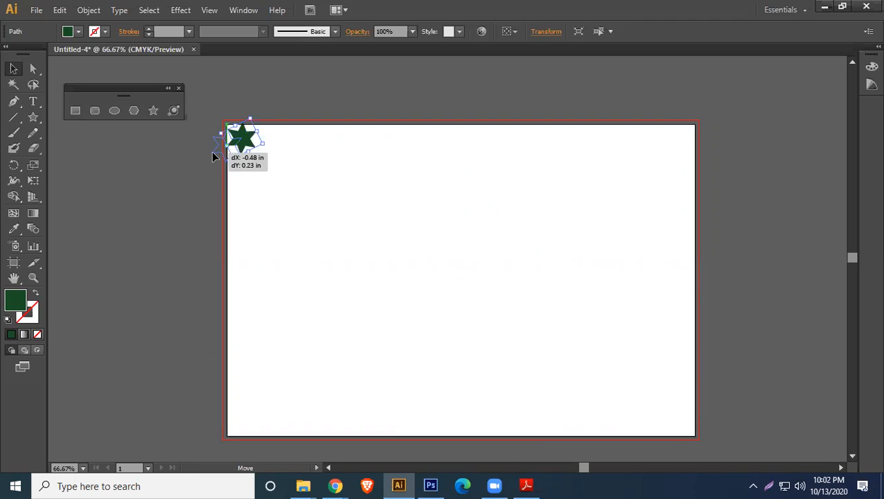
{"action": "left_click_drag", "start_coordinate": [212, 152], "coordinate": [212, 153]}
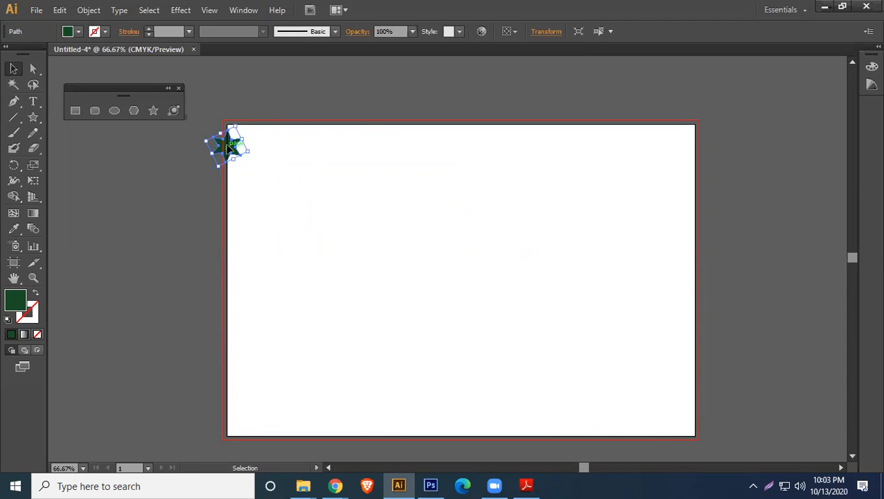
{"action": "left_click_drag", "start_coordinate": [229, 147], "coordinate": [249, 154]}
{"action": "key", "text": "Delete"}
- Draw a small six-pointed star near the artboard's upper-left corner and fill it with pink
{"action": "left_click", "coordinate": [154, 110]}
{"action": "left_click", "coordinate": [32, 68]}
{"action": "left_click", "coordinate": [13, 69]}
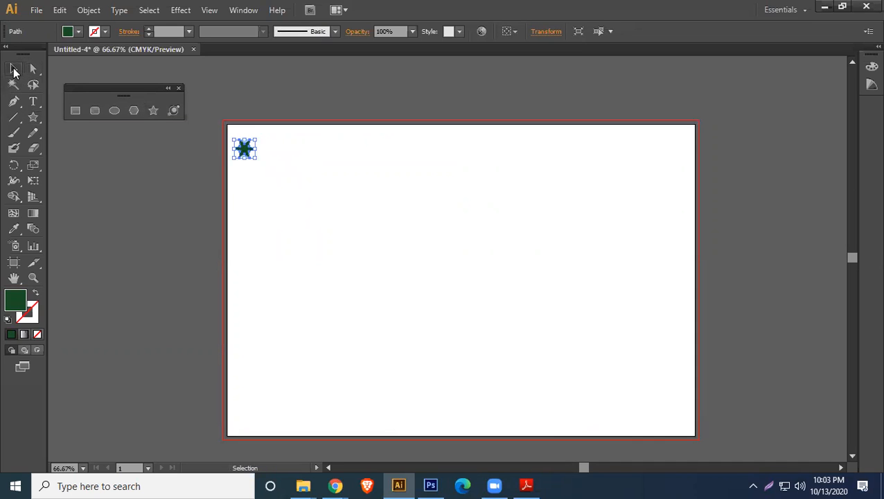
{"action": "left_click", "coordinate": [80, 32]}
{"action": "left_click", "coordinate": [90, 54]}
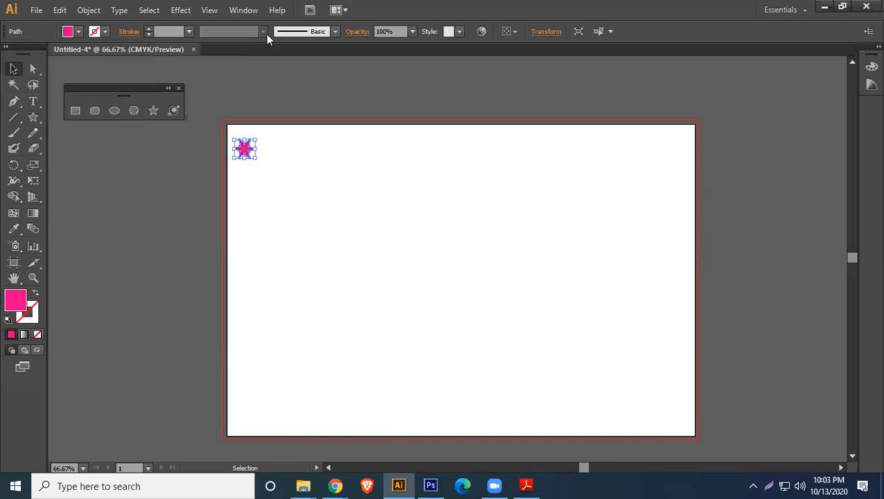
- Shift the star slightly inward, duplicate it straight below and repeat the copy to build a column of nine stars
{"action": "left_click_drag", "start_coordinate": [245, 150], "coordinate": [255, 187]}
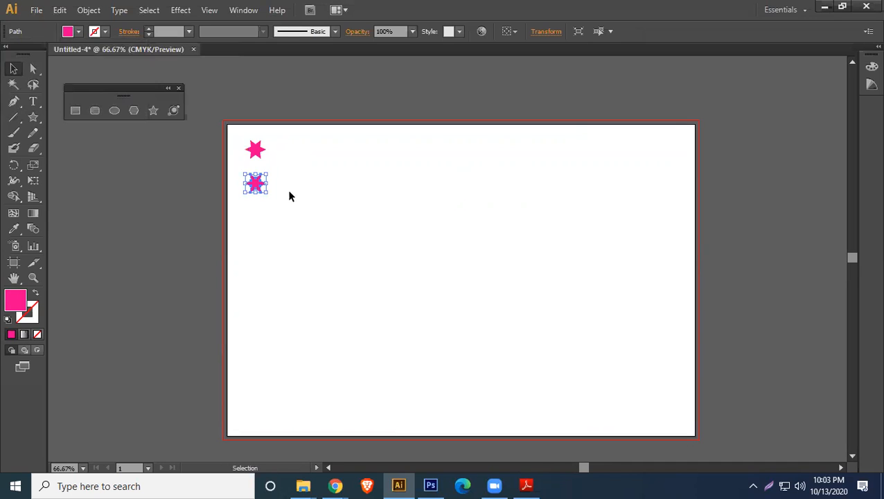
{"action": "key", "text": "ctrl+d"}
{"action": "key", "text": "ctrl+d"}
{"action": "key", "text": "ctrl+d"}
{"action": "key", "text": "ctrl+d"}
{"action": "key", "text": "ctrl+d"}
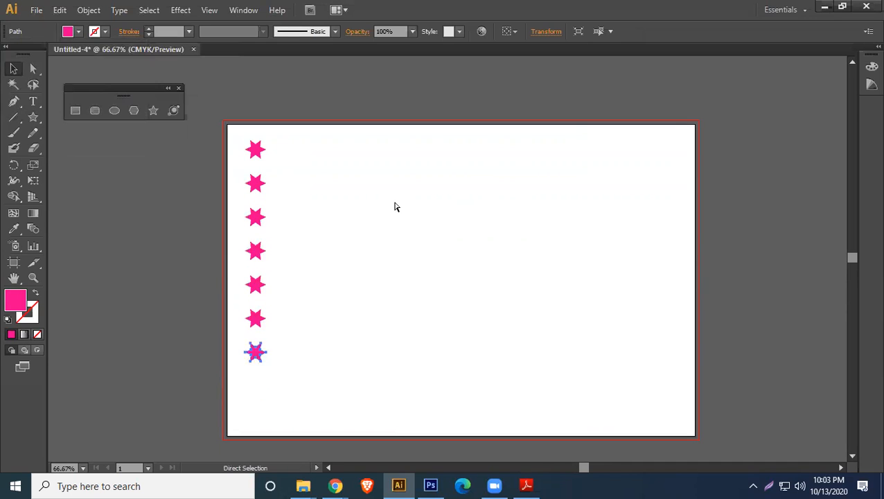
{"action": "key", "text": "ctrl+d"}
{"action": "key", "text": "ctrl+d"}
- Duplicate the star column into a staggered second column to its right and delete the copy's topmost star
{"action": "left_click_drag", "start_coordinate": [306, 141], "coordinate": [233, 386]}
{"action": "left_click_drag", "start_coordinate": [262, 255], "coordinate": [275, 242]}
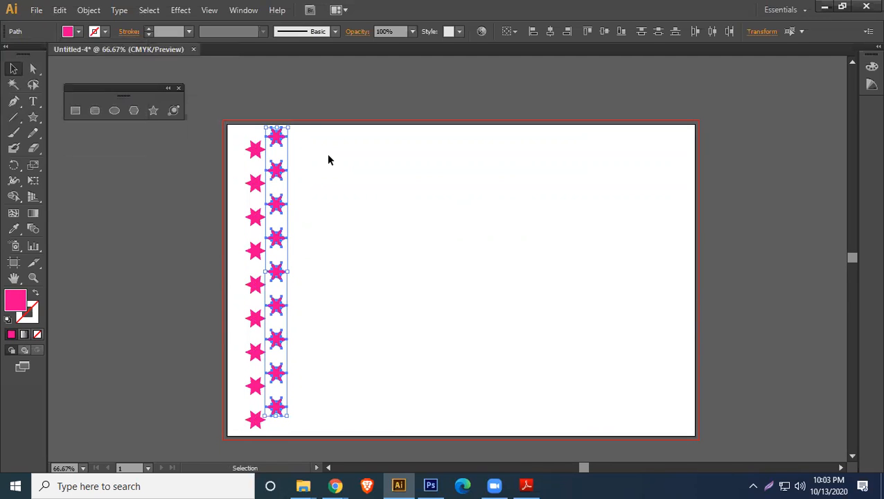
{"action": "left_click", "coordinate": [327, 156]}
{"action": "left_click", "coordinate": [277, 136]}
{"action": "key", "text": "Delete"}
- Duplicate both star columns to the right and repeat the copy eight times to fill the artboard
{"action": "left_click_drag", "start_coordinate": [296, 136], "coordinate": [250, 438]}
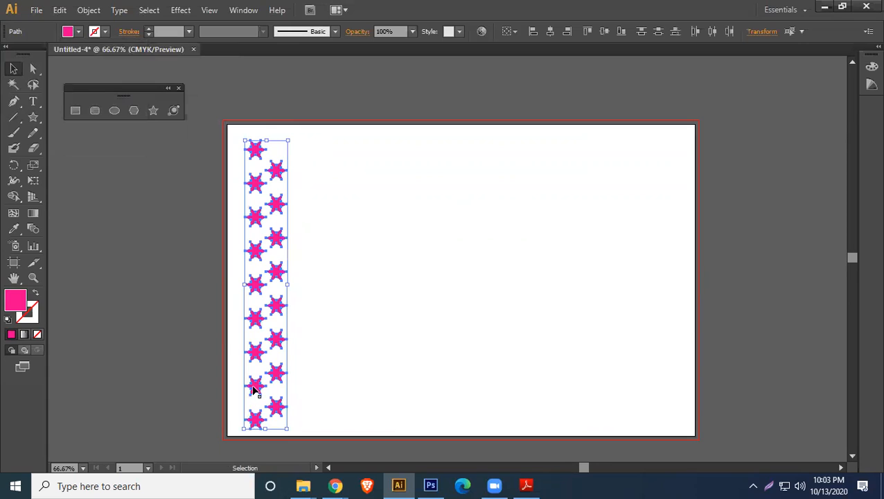
{"action": "left_click_drag", "start_coordinate": [278, 205], "coordinate": [322, 209]}
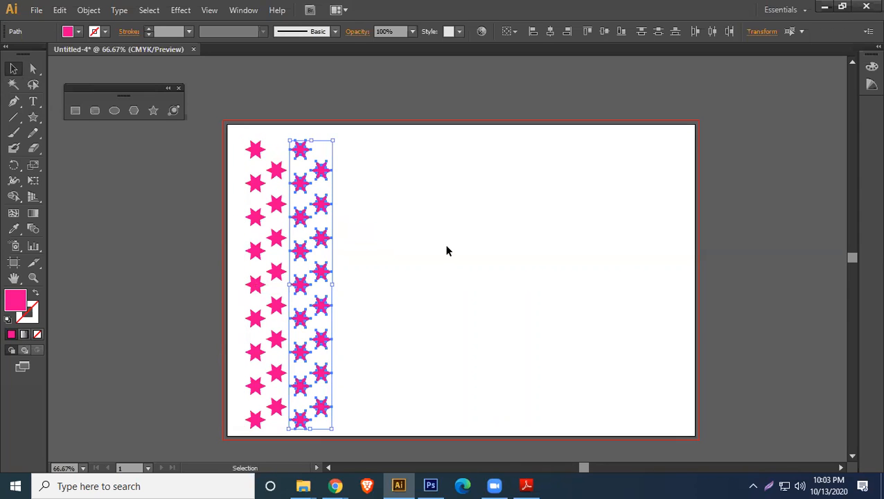
{"action": "key", "text": "ctrl+d"}
{"action": "key", "text": "ctrl+d"}
{"action": "key", "text": "ctrl+d"}
{"action": "key", "text": "ctrl+d"}
{"action": "key", "text": "ctrl+d"}
{"action": "key", "text": "ctrl+d"}
{"action": "key", "text": "ctrl+d"}
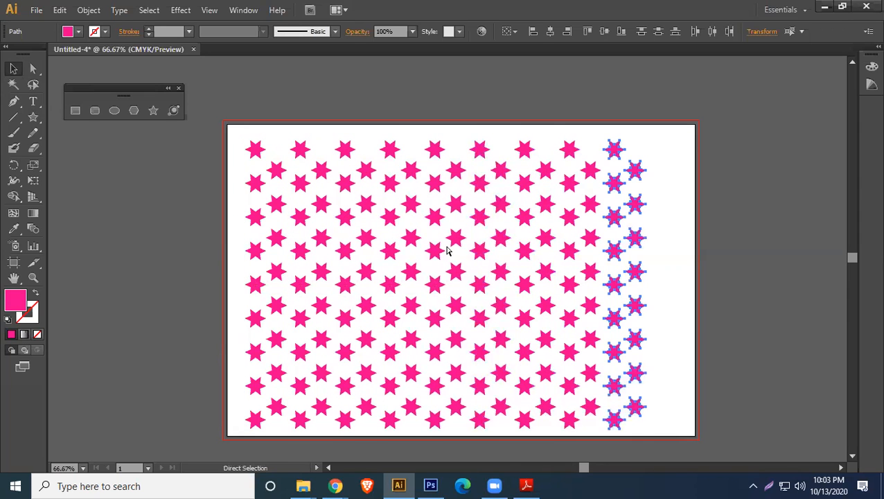
{"action": "key", "text": "ctrl+d"}
{"action": "left_click", "coordinate": [14, 68]}
{"action": "left_click", "coordinate": [173, 284]}
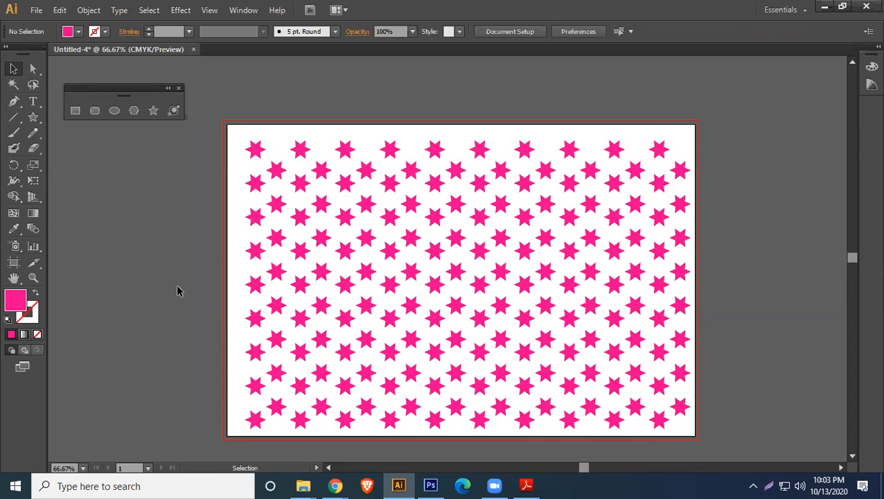
- Delete all the stars from the artboard
{"action": "left_click_drag", "start_coordinate": [207, 112], "coordinate": [698, 433]}
{"action": "key", "text": "Delete"}
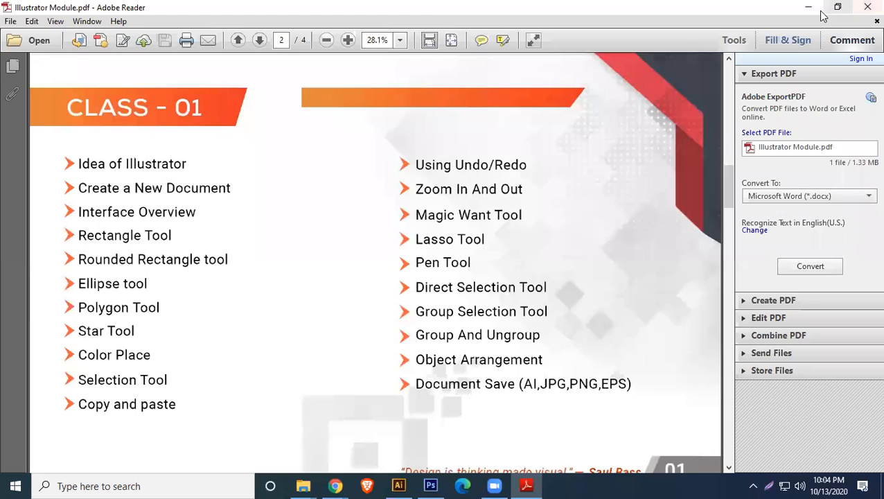
- Switch back to Illustrator from the PDF outline and undo the deletion of the stars
{"action": "left_click", "coordinate": [822, 7]}
{"action": "key", "text": "ctrl+z"}
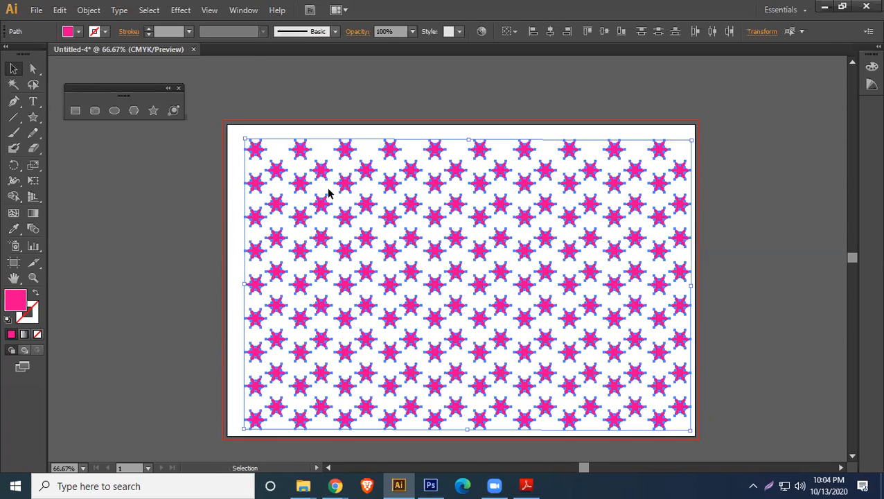
{"action": "left_click", "coordinate": [161, 244]}
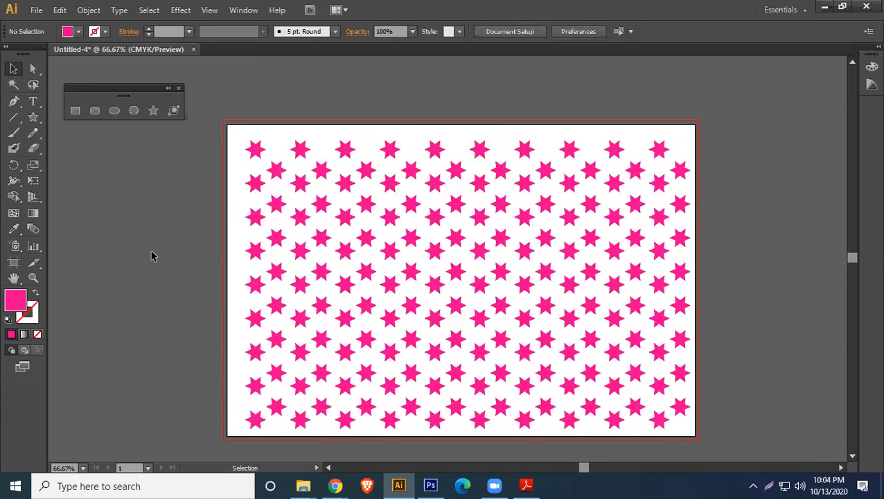
- Undo all the star work step by step, back to the circle pattern with dark green outer and pink middle columns
{"action": "key", "text": "ctrl+z"}
{"action": "key", "text": "ctrl+z"}
{"action": "key", "text": "ctrl+z"}
{"action": "key", "text": "ctrl+z"}
{"action": "key", "text": "ctrl+z"}
{"action": "key", "text": "ctrl+z"}
{"action": "key", "text": "ctrl+z"}
{"action": "key", "text": "ctrl+z"}
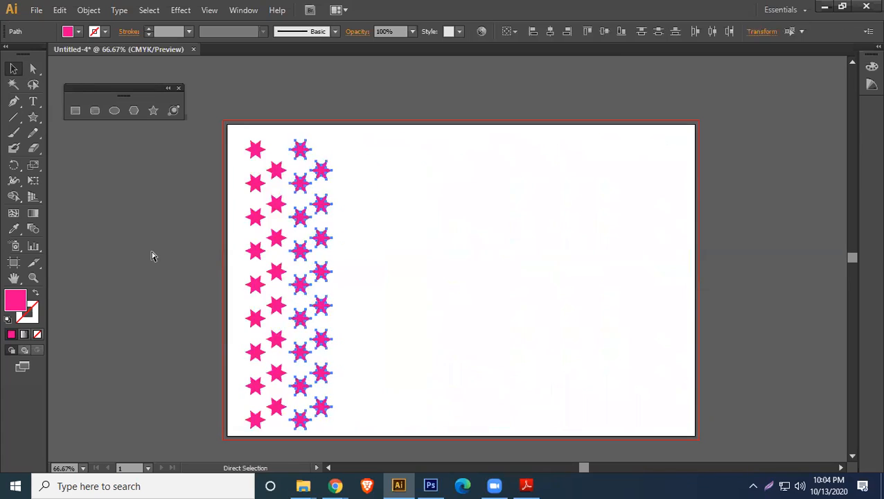
{"action": "key", "text": "ctrl+z"}
{"action": "key", "text": "ctrl+z"}
{"action": "key", "text": "ctrl+z"}
{"action": "key", "text": "ctrl+z"}
{"action": "key", "text": "ctrl+z"}
{"action": "key", "text": "ctrl+z"}
{"action": "key", "text": "ctrl+z"}
{"action": "key", "text": "ctrl+z"}
{"action": "key", "text": "ctrl+z"}
{"action": "key", "text": "ctrl+z"}
{"action": "key", "text": "ctrl+z"}
{"action": "key", "text": "ctrl+z"}
{"action": "key", "text": "ctrl+z"}
{"action": "key", "text": "ctrl+z"}
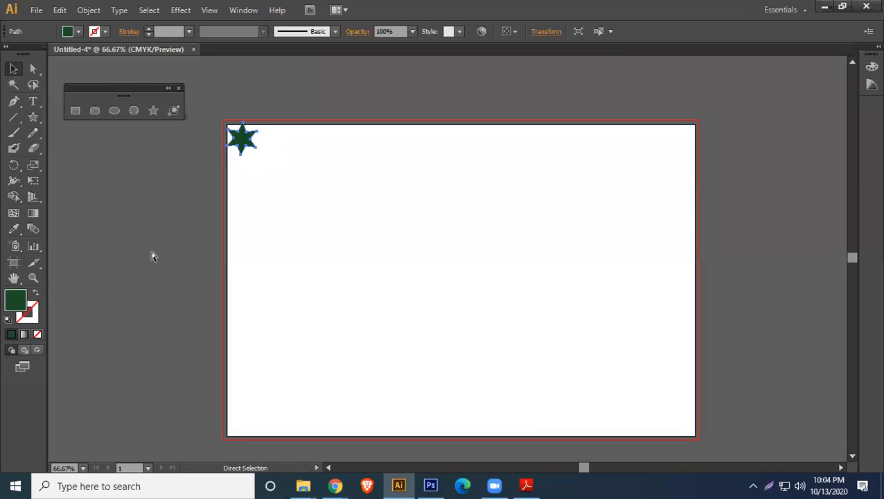
{"action": "key", "text": "ctrl+z"}
{"action": "key", "text": "ctrl+z"}
{"action": "key", "text": "ctrl+z"}
{"action": "key", "text": "ctrl+z"}
{"action": "key", "text": "ctrl+z"}
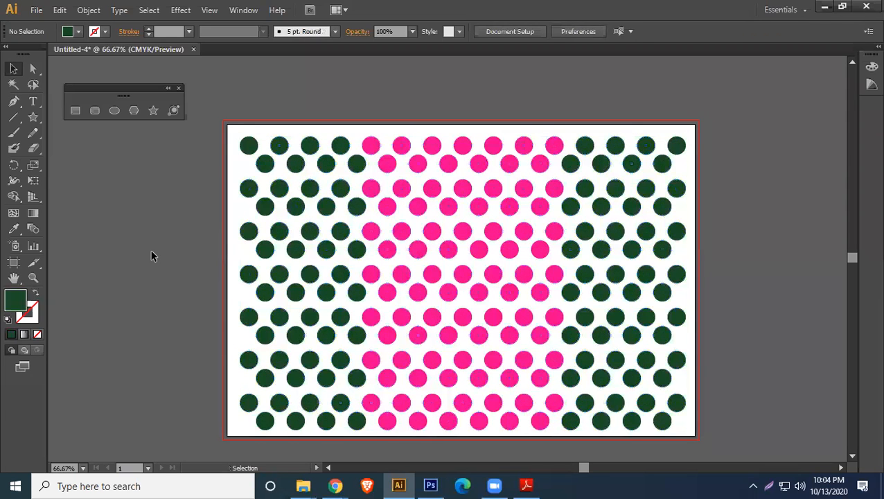
- Undo the dark green recolouring of the outer circles and redo it
{"action": "left_click", "coordinate": [156, 251]}
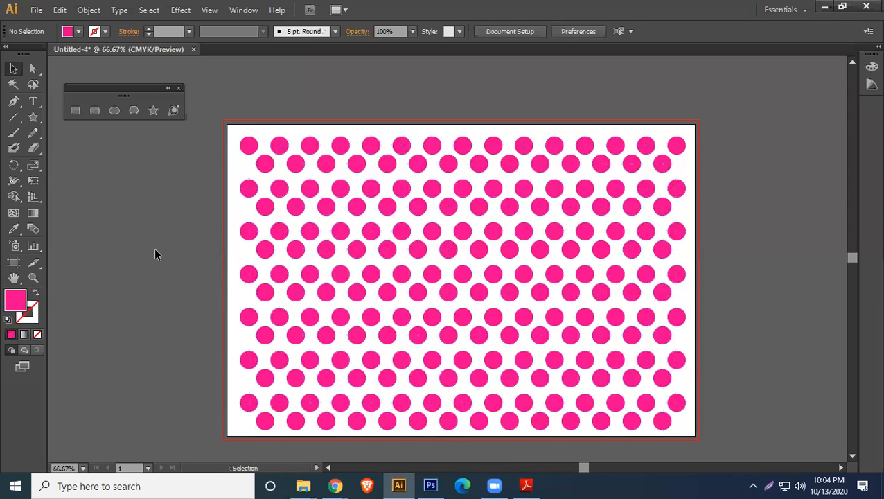
{"action": "key", "text": "ctrl+shift+z"}
{"action": "key", "text": "ctrl+shift+z"}
{"action": "key", "text": "ctrl+shift+z"}
{"action": "key", "text": "ctrl+shift+z"}
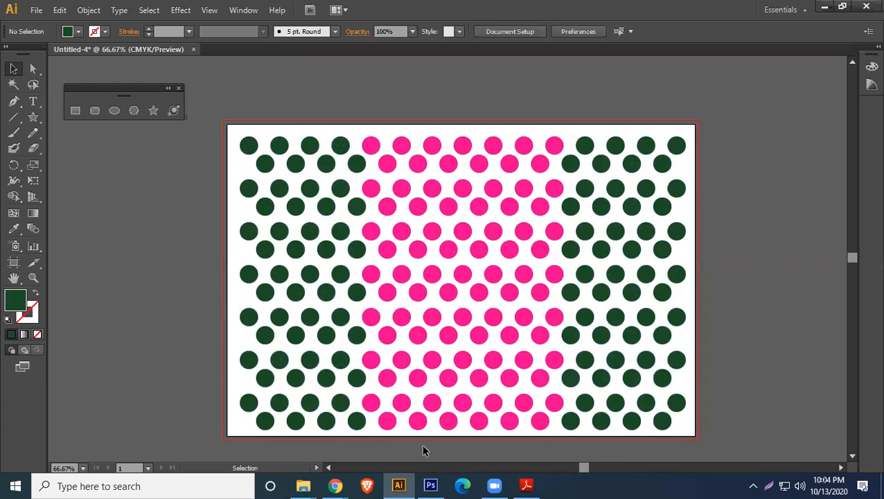
- Close the floating shape tools and move the pattern's top-left and top-right corner circles outside the artboard
{"action": "left_click", "coordinate": [179, 89]}
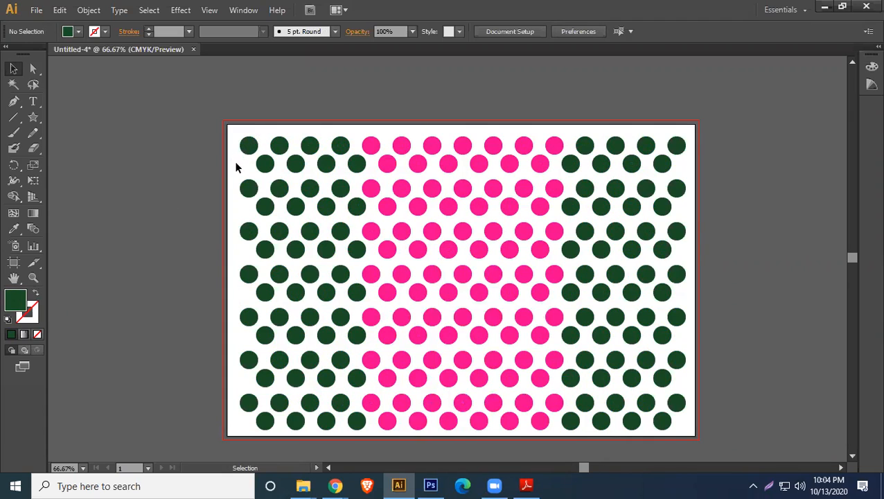
{"action": "left_click_drag", "start_coordinate": [251, 149], "coordinate": [140, 132]}
{"action": "left_click", "coordinate": [161, 233]}
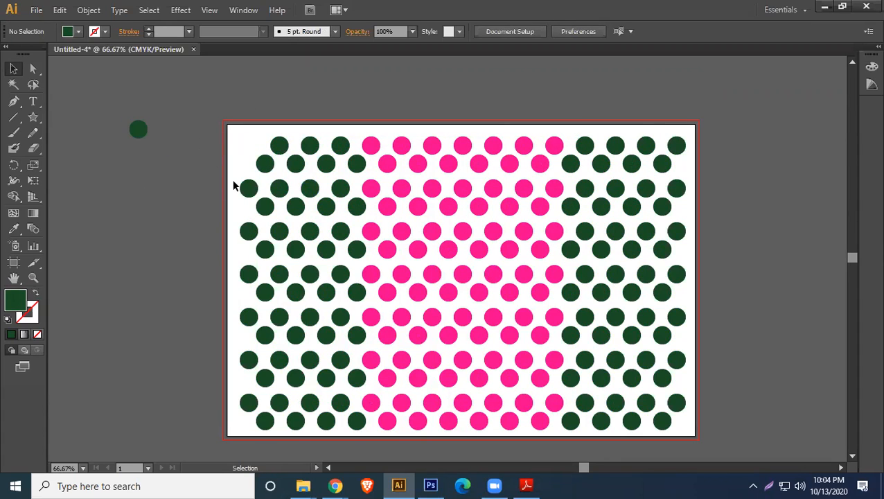
{"action": "left_click_drag", "start_coordinate": [677, 146], "coordinate": [831, 119]}
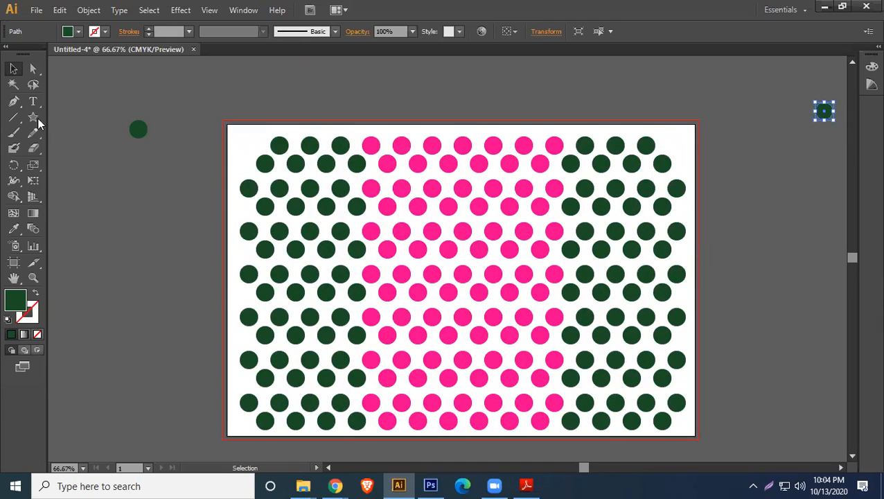
- Try the Magic Wand on the green and pink circles, then select all the green ones and recolour them dark blue
{"action": "left_click", "coordinate": [14, 84]}
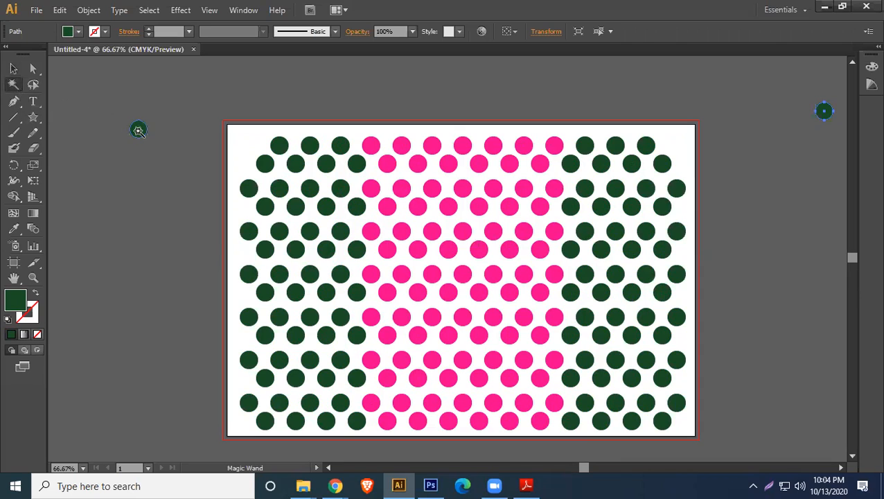
{"action": "left_click", "coordinate": [138, 130]}
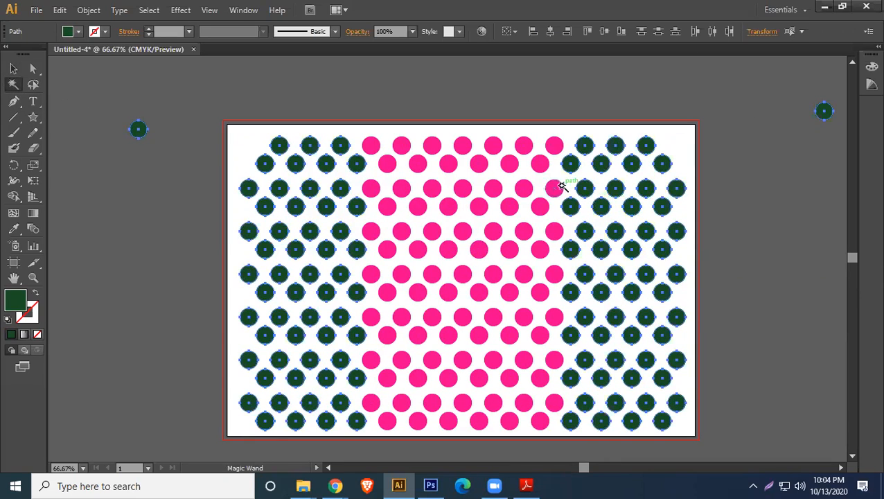
{"action": "left_click", "coordinate": [401, 143]}
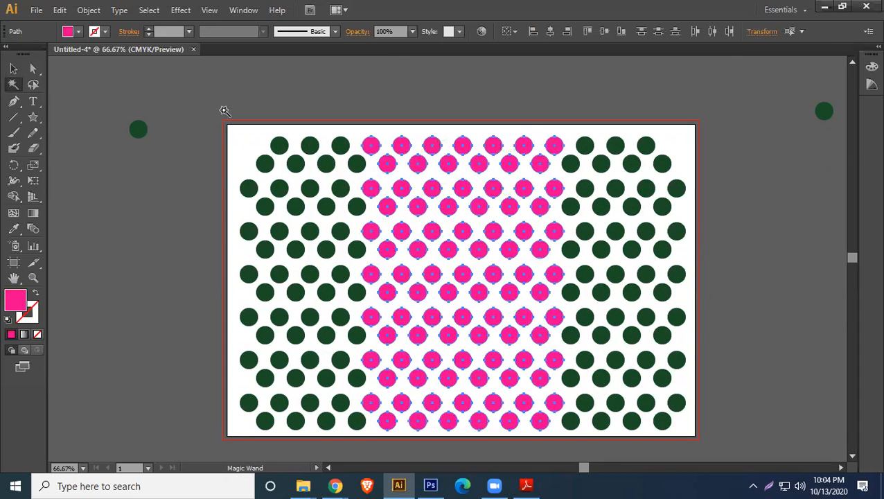
{"action": "left_click", "coordinate": [138, 129]}
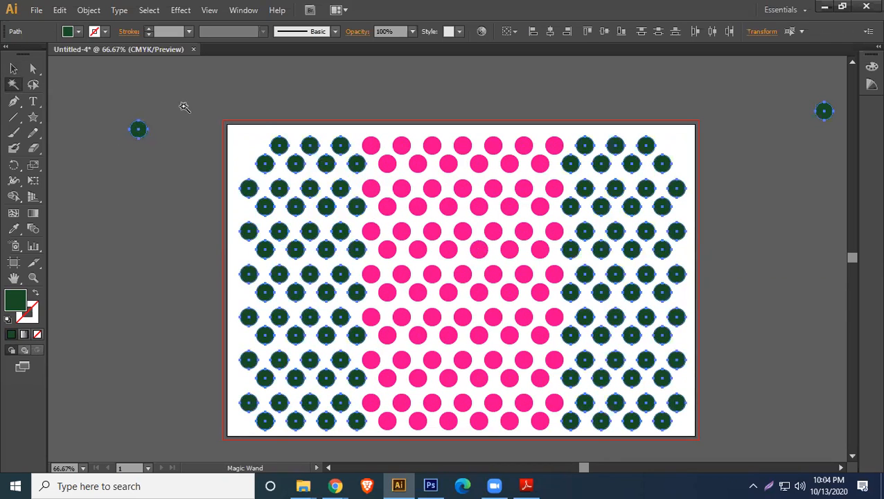
{"action": "left_click", "coordinate": [79, 32]}
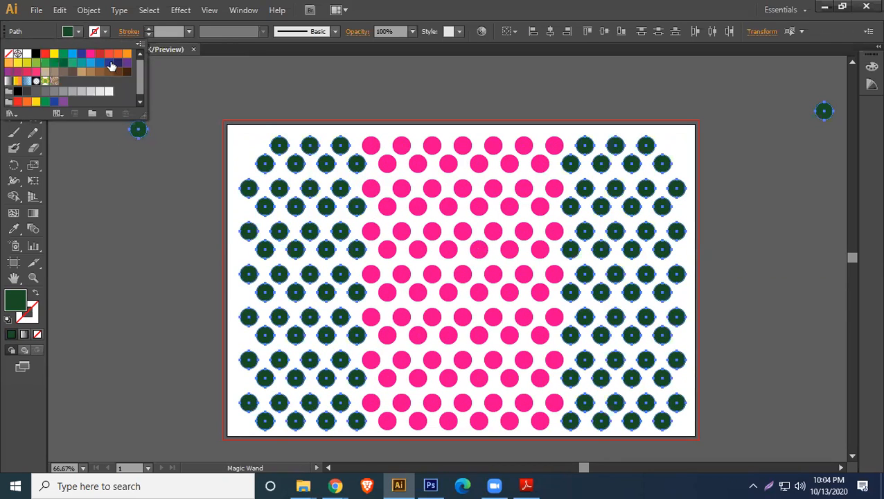
{"action": "left_click", "coordinate": [119, 62]}
- Move the stray circle left of the artboard back into the pattern's top-left corner
{"action": "left_click", "coordinate": [12, 68]}
{"action": "left_click_drag", "start_coordinate": [138, 129], "coordinate": [248, 146]}
{"action": "left_click", "coordinate": [197, 108]}
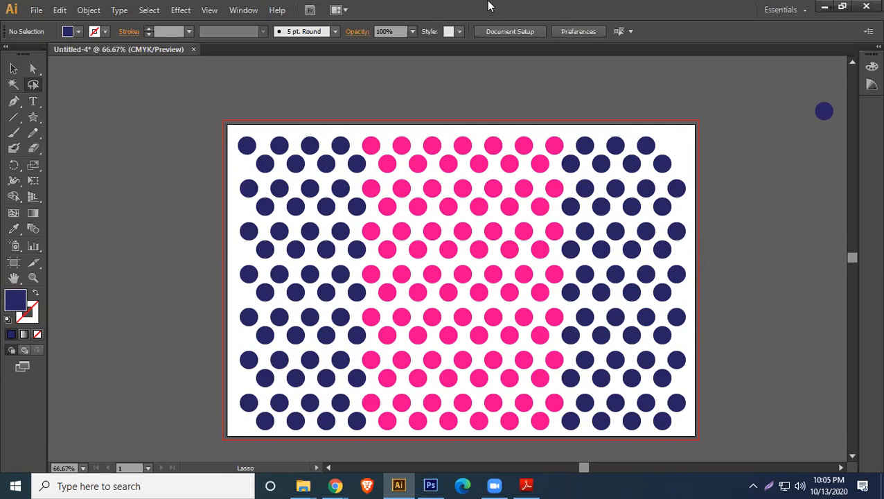
- Lasso a diagonal band of circles in the pattern's upper left and recolour it olive green, 506023
{"action": "mouse_move", "coordinate": [270, 111]}
{"action": "left_mouse_down"}
{"action": "mouse_move", "coordinate": [277, 138]}
{"action": "mouse_move", "coordinate": [392, 298]}
{"action": "mouse_move", "coordinate": [402, 266]}
{"action": "mouse_move", "coordinate": [389, 247]}
{"action": "mouse_move", "coordinate": [395, 220]}
{"action": "mouse_move", "coordinate": [350, 146]}
{"action": "mouse_move", "coordinate": [311, 135]}
{"action": "mouse_move", "coordinate": [320, 161]}
{"action": "mouse_move", "coordinate": [388, 251]}
{"action": "mouse_move", "coordinate": [350, 190]}
{"action": "mouse_move", "coordinate": [270, 112]}
{"action": "left_mouse_up"}
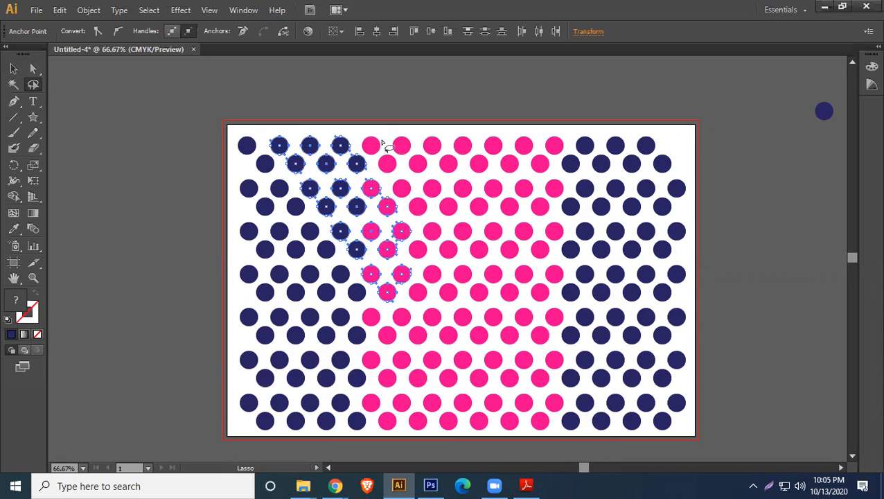
{"action": "double_click", "coordinate": [21, 306]}
{"action": "left_click_drag", "start_coordinate": [257, 140], "coordinate": [258, 258]}
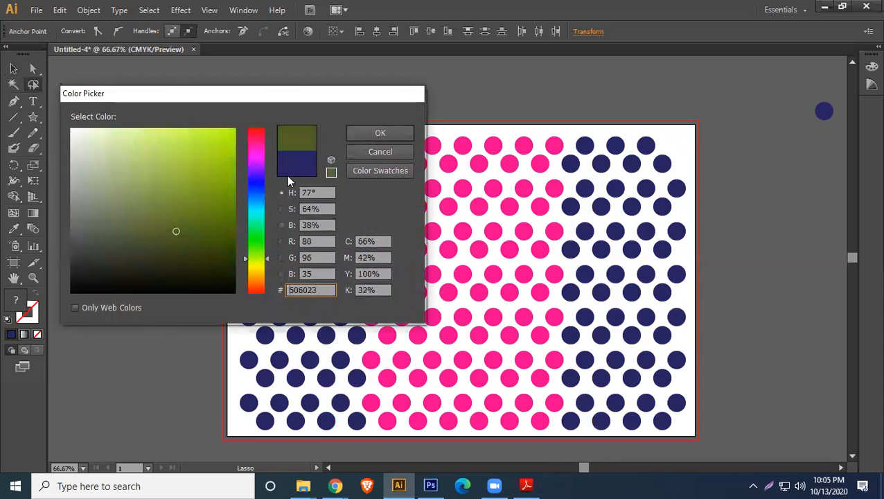
{"action": "left_click", "coordinate": [362, 131]}
{"action": "key", "text": "v"}
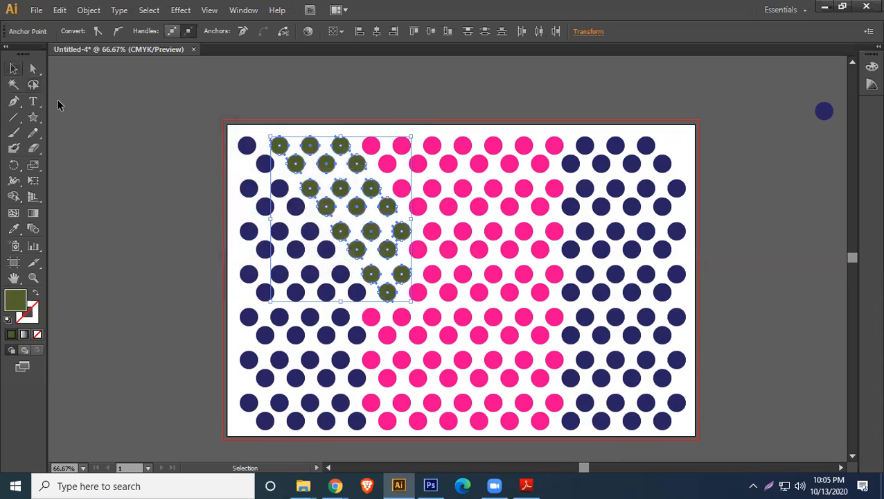
{"action": "left_click", "coordinate": [98, 135]}
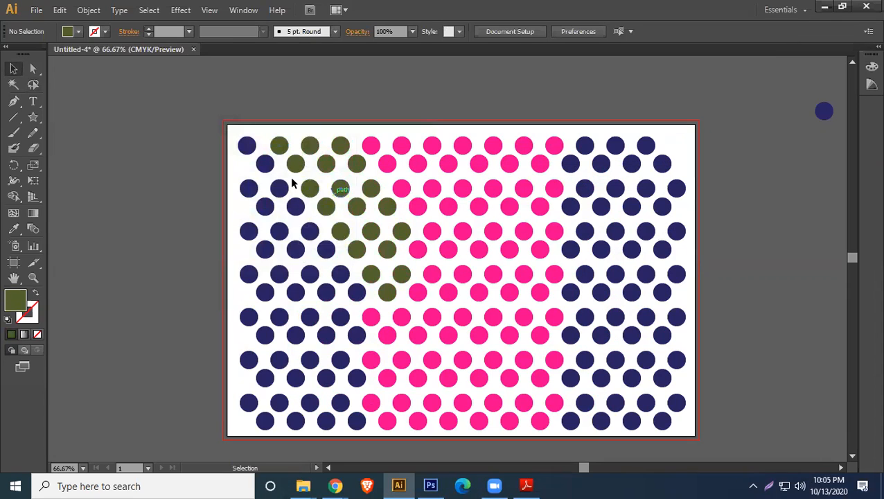
- Select the whole circle pattern on the artboard and move it off to the right, leaving the artboard empty
{"action": "left_click_drag", "start_coordinate": [219, 119], "coordinate": [699, 433]}
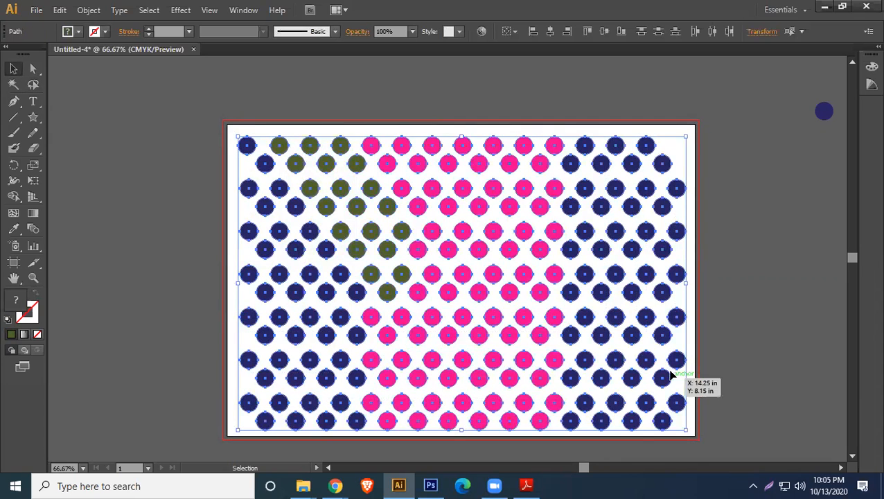
{"action": "left_click_drag", "start_coordinate": [750, 217], "coordinate": [463, 206]}
{"action": "left_click_drag", "start_coordinate": [379, 194], "coordinate": [836, 185]}
{"action": "left_click_drag", "start_coordinate": [506, 167], "coordinate": [580, 172]}
{"action": "key", "text": "space"}
{"action": "left_click_drag", "start_coordinate": [303, 193], "coordinate": [537, 193]}
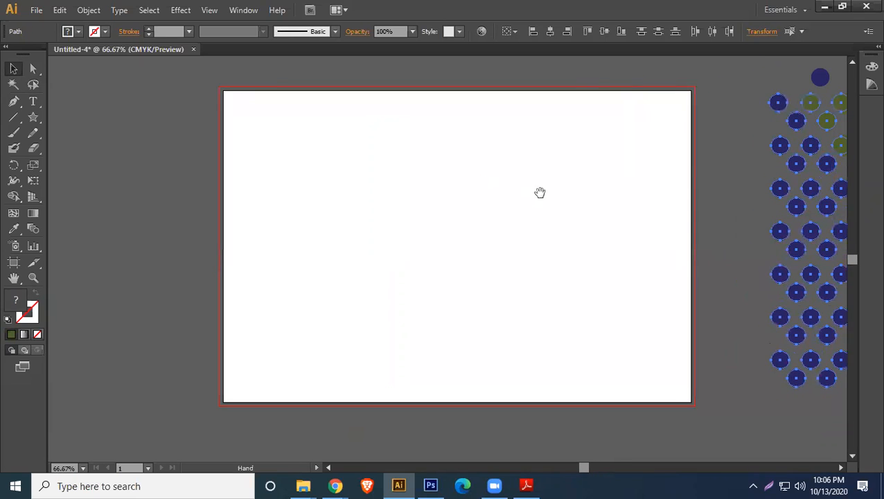
- Draw a closed curved freeform shape with the Pen tool in the upper middle of the artboard
{"action": "left_click", "coordinate": [14, 101]}
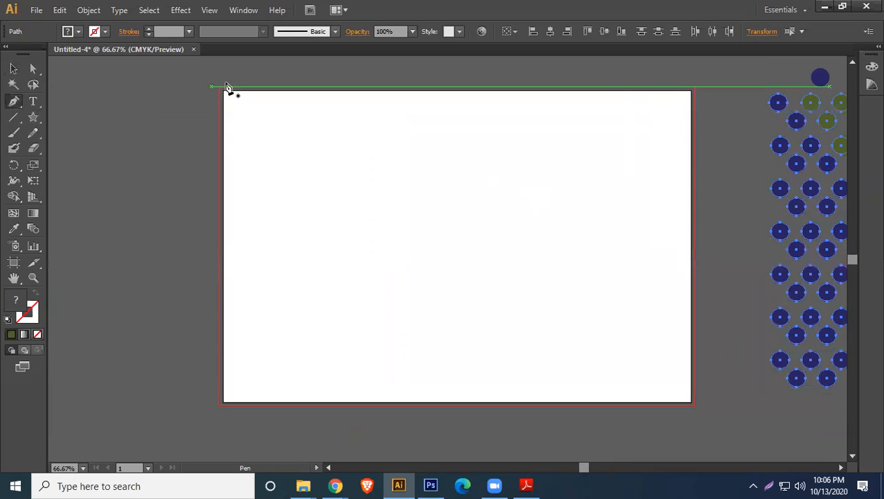
{"action": "left_click_drag", "start_coordinate": [330, 146], "coordinate": [333, 184]}
{"action": "left_click_drag", "start_coordinate": [368, 227], "coordinate": [428, 294]}
{"action": "left_click_drag", "start_coordinate": [497, 198], "coordinate": [507, 222]}
{"action": "left_click_drag", "start_coordinate": [447, 146], "coordinate": [439, 111]}
{"action": "left_click_drag", "start_coordinate": [330, 125], "coordinate": [319, 115]}
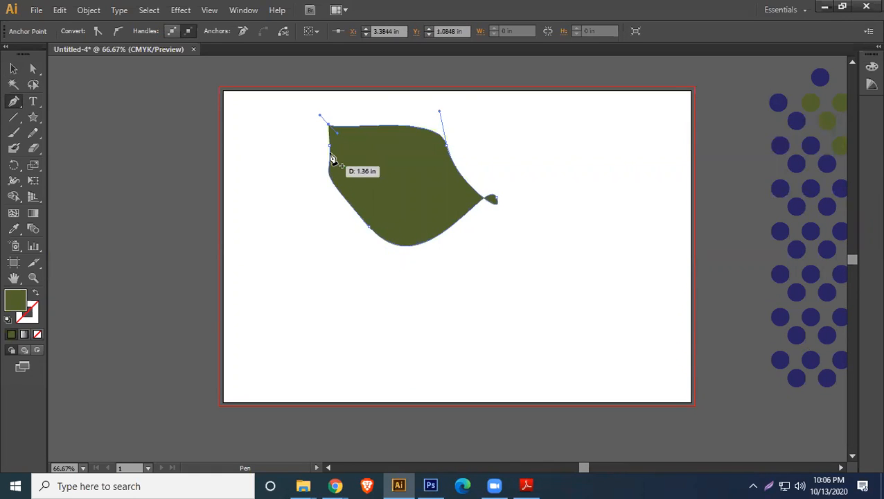
{"action": "left_click", "coordinate": [330, 145]}
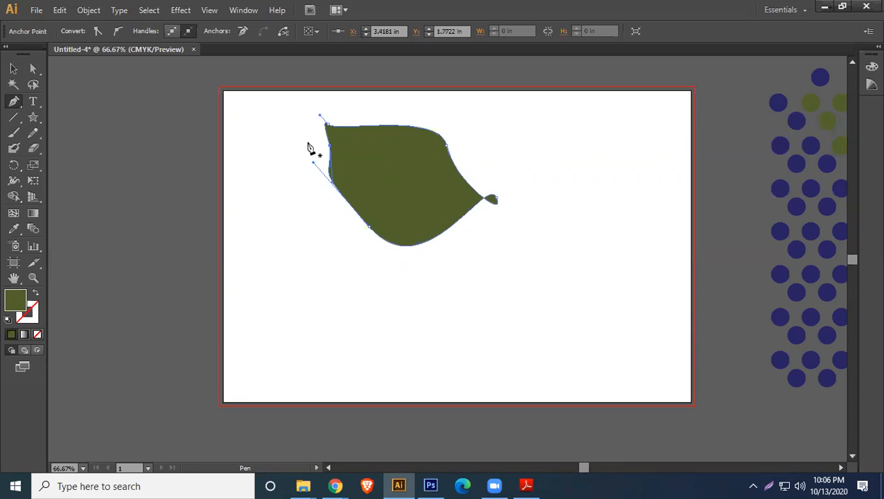
- Shift the olive freeform shape slightly down and right and delete it
{"action": "left_click", "coordinate": [13, 69]}
{"action": "left_click", "coordinate": [574, 217]}
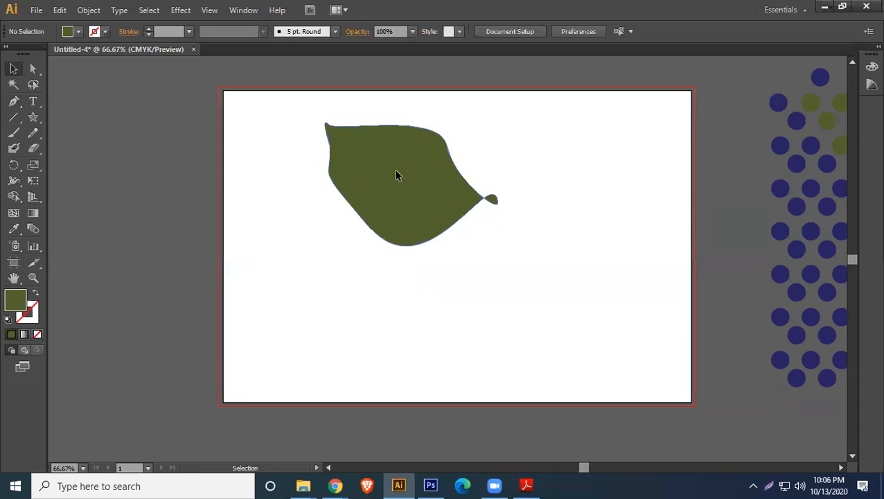
{"action": "left_click_drag", "start_coordinate": [397, 173], "coordinate": [433, 201]}
{"action": "key", "text": "Delete"}
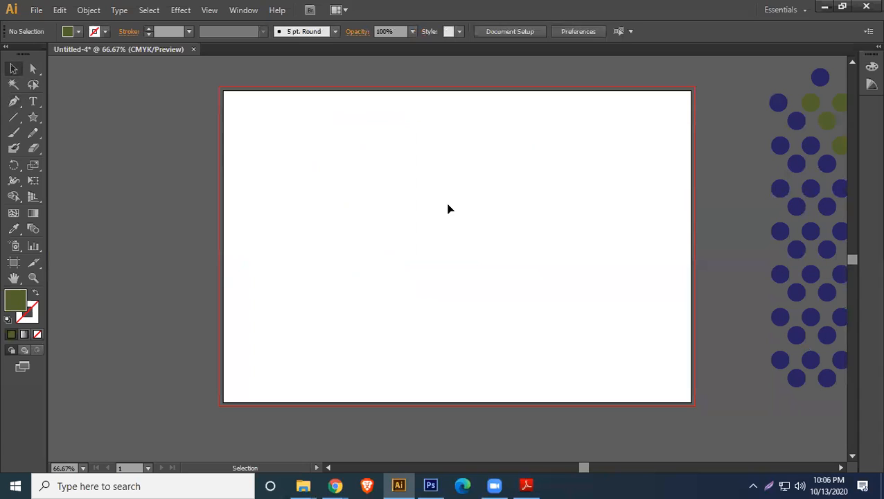
- Set the fill to orange-red and draw a closed seven-point curved shape with the Pen tool in the artboard's upper left
{"action": "left_click", "coordinate": [13, 101]}
{"action": "left_click", "coordinate": [76, 31]}
{"action": "left_click", "coordinate": [108, 54]}
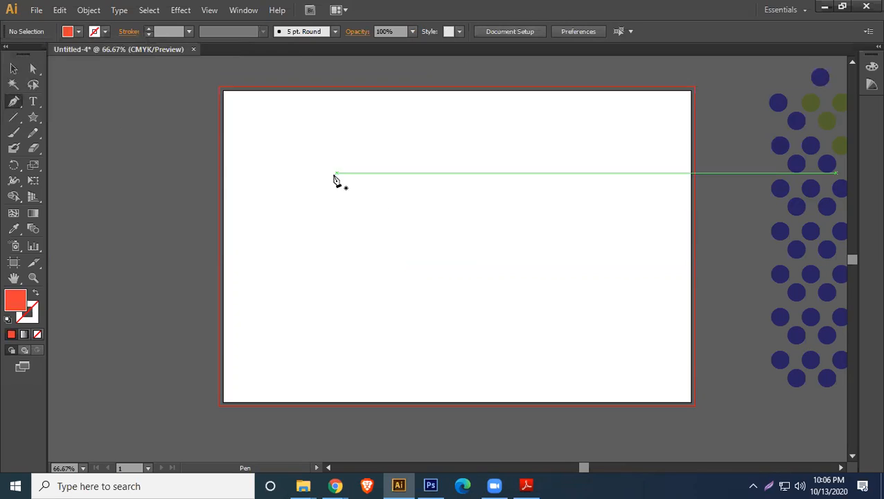
{"action": "left_click", "coordinate": [312, 142]}
{"action": "left_click_drag", "start_coordinate": [320, 263], "coordinate": [332, 276]}
{"action": "left_click_drag", "start_coordinate": [422, 241], "coordinate": [465, 219]}
{"action": "left_click_drag", "start_coordinate": [387, 160], "coordinate": [393, 149]}
{"action": "left_click_drag", "start_coordinate": [393, 112], "coordinate": [405, 85]}
{"action": "left_click_drag", "start_coordinate": [349, 103], "coordinate": [323, 95]}
{"action": "left_click_drag", "start_coordinate": [286, 130], "coordinate": [296, 133]}
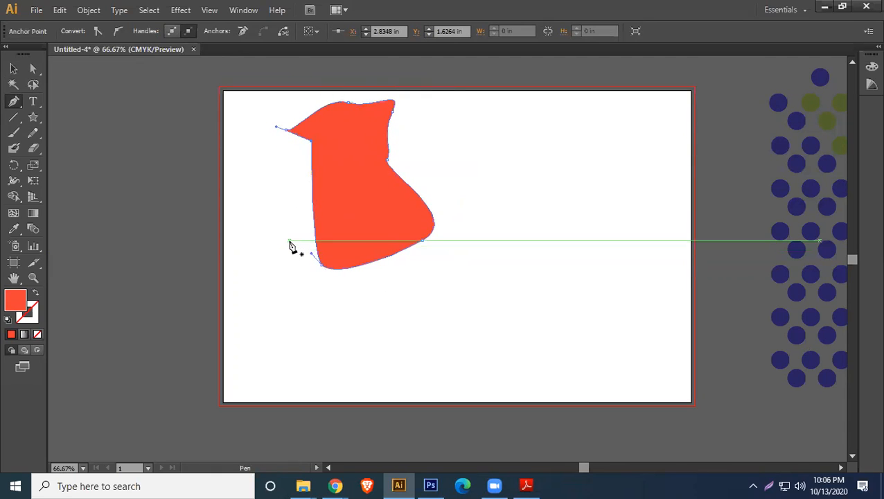
- Reposition the orange-red shape nearer the artboard's middle and rotate it clockwise until its base is roughly level
{"action": "left_click", "coordinate": [13, 68]}
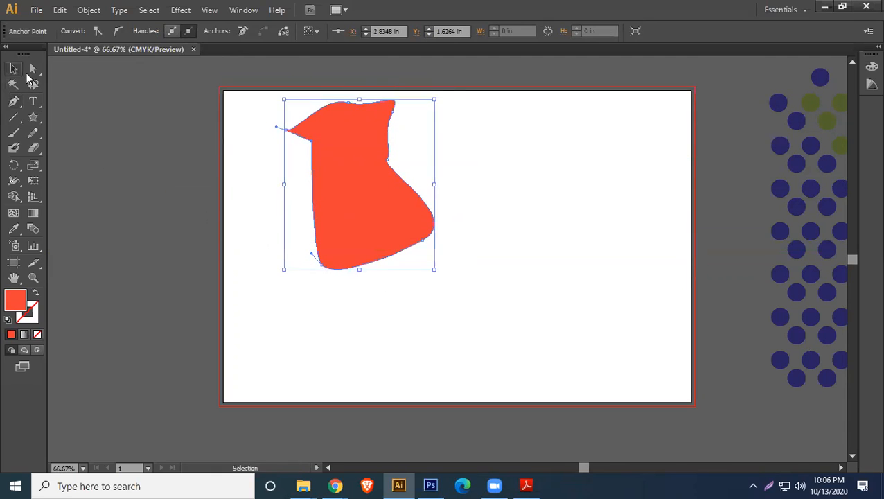
{"action": "left_click", "coordinate": [565, 235]}
{"action": "left_click_drag", "start_coordinate": [354, 133], "coordinate": [429, 171]}
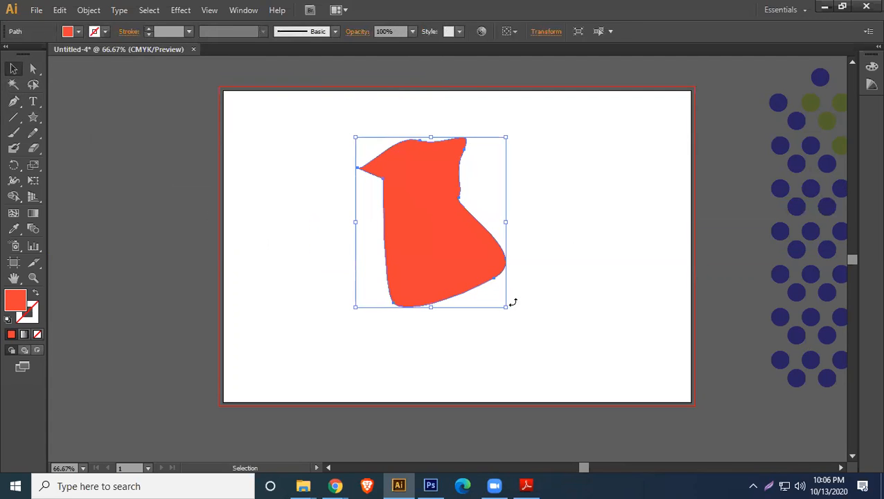
{"action": "left_click_drag", "start_coordinate": [510, 313], "coordinate": [479, 330]}
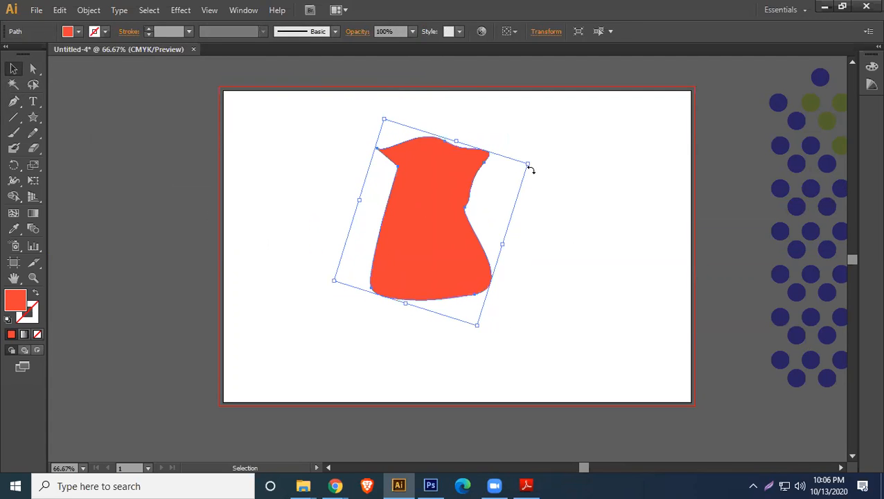
{"action": "left_click", "coordinate": [618, 211]}
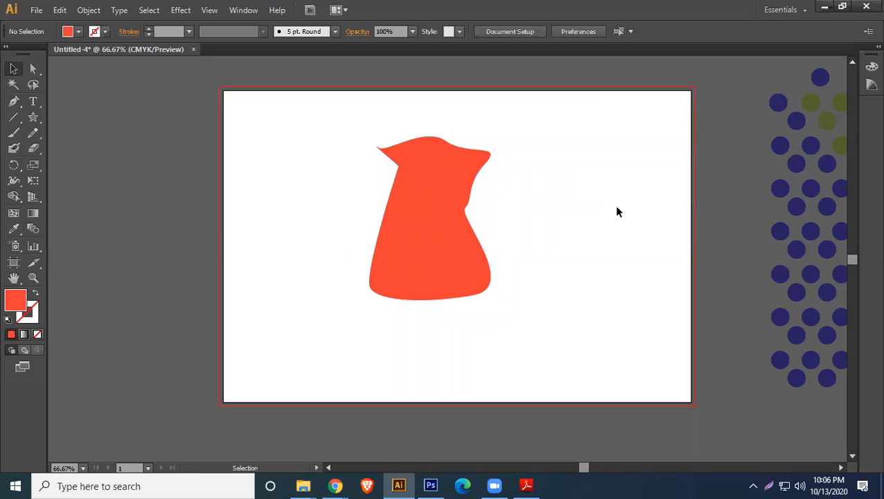
{"action": "left_click", "coordinate": [450, 220]}
{"action": "left_click_drag", "start_coordinate": [456, 236], "coordinate": [429, 224]}
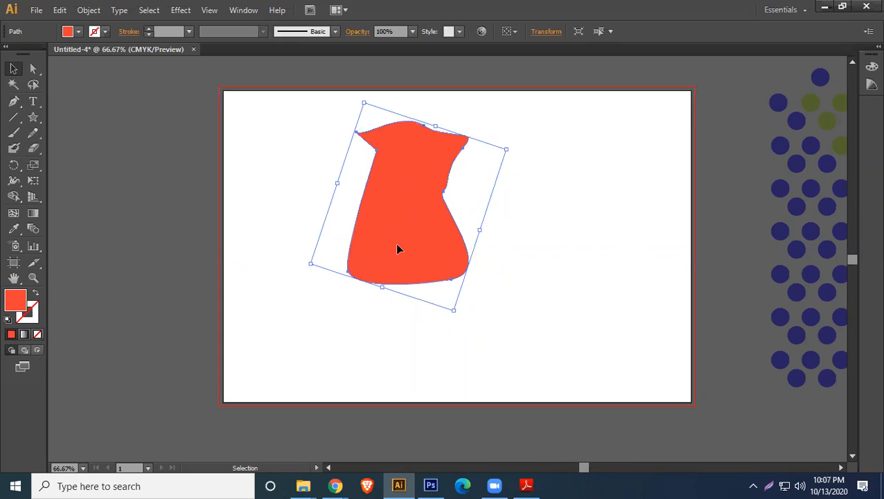
- Draw an open three-point curved shape with the Pen tool in the artboard's upper right and deselect it
{"action": "left_click", "coordinate": [13, 101]}
{"action": "left_click", "coordinate": [551, 122]}
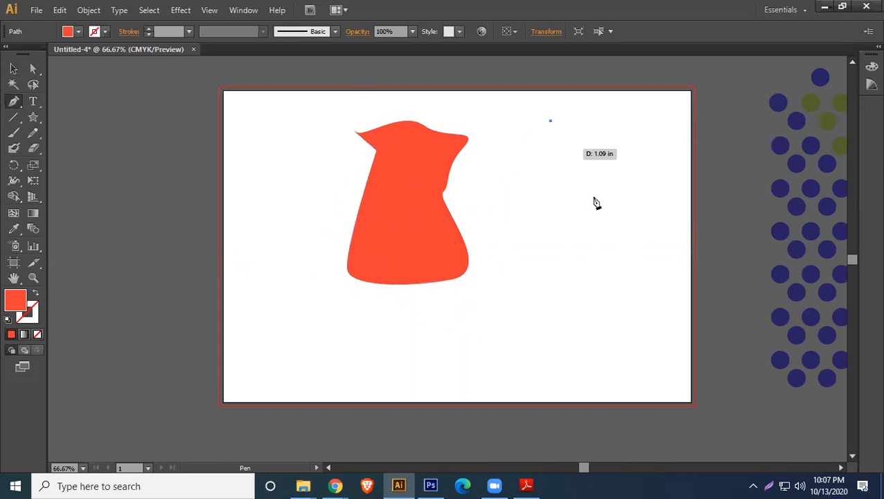
{"action": "left_click_drag", "start_coordinate": [656, 121], "coordinate": [660, 151]}
{"action": "left_click_drag", "start_coordinate": [651, 235], "coordinate": [670, 197]}
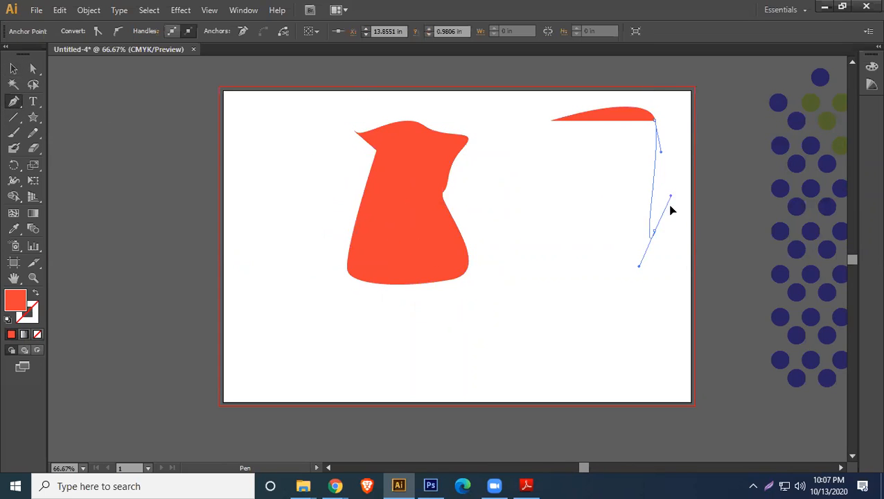
{"action": "left_click", "coordinate": [13, 69]}
{"action": "left_click", "coordinate": [481, 345]}
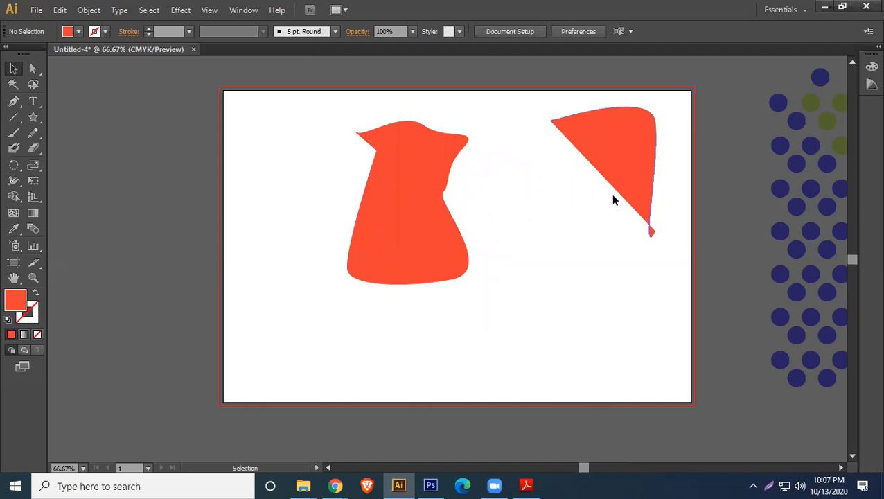
- Select both orange-red shapes on the artboard and delete them
{"action": "left_click", "coordinate": [13, 69]}
{"action": "left_click_drag", "start_coordinate": [331, 106], "coordinate": [690, 238]}
{"action": "key", "text": "Delete"}
- Draw a closed straight-sided rectangle about 2.6 by 2.4 in with the Pen tool in the artboard's upper left
{"action": "left_click", "coordinate": [13, 101]}
{"action": "left_click", "coordinate": [334, 141]}
{"action": "left_click", "coordinate": [415, 141]}
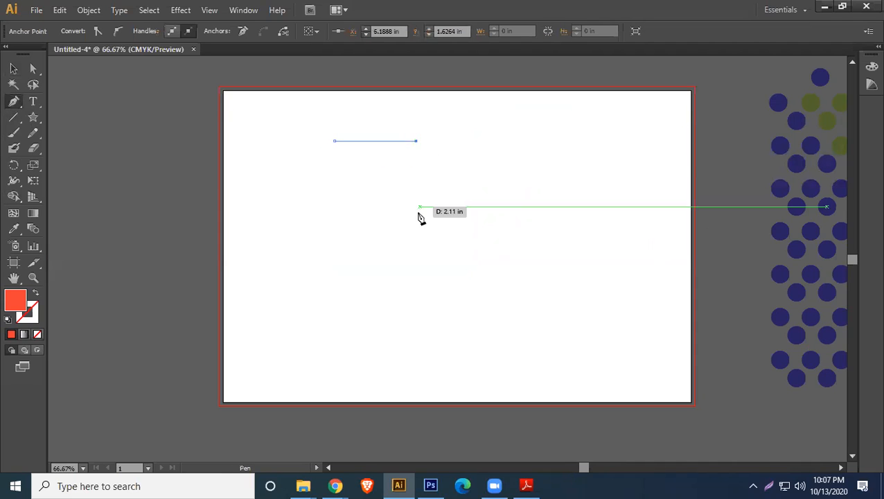
{"action": "left_click", "coordinate": [416, 216]}
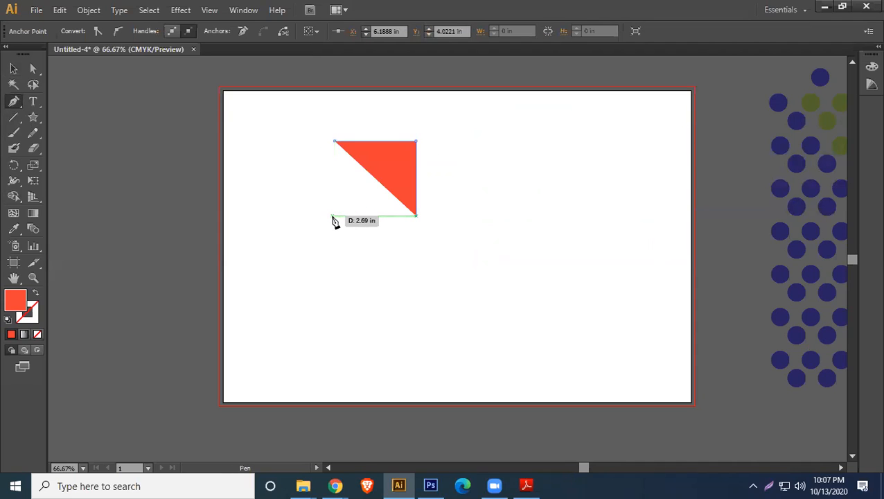
{"action": "left_click", "coordinate": [334, 216]}
{"action": "left_click", "coordinate": [334, 142]}
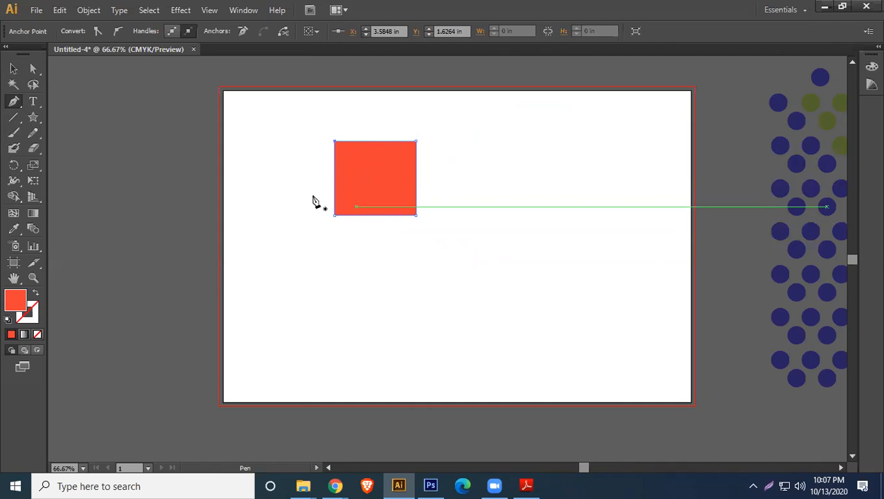
- Detach the Pen tool group and add an anchor point near the middle of each side of the rectangle
{"action": "left_click_drag", "start_coordinate": [14, 102], "coordinate": [198, 136]}
{"action": "left_click_drag", "start_coordinate": [63, 112], "coordinate": [124, 91]}
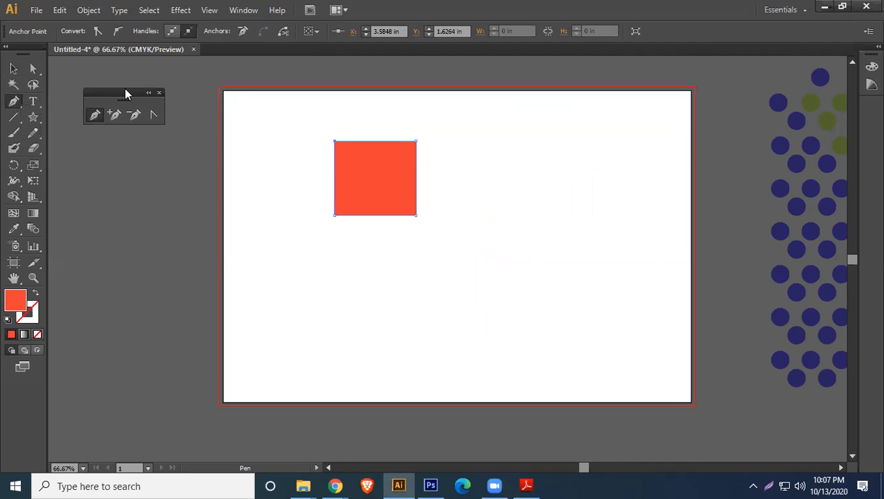
{"action": "left_click", "coordinate": [114, 117]}
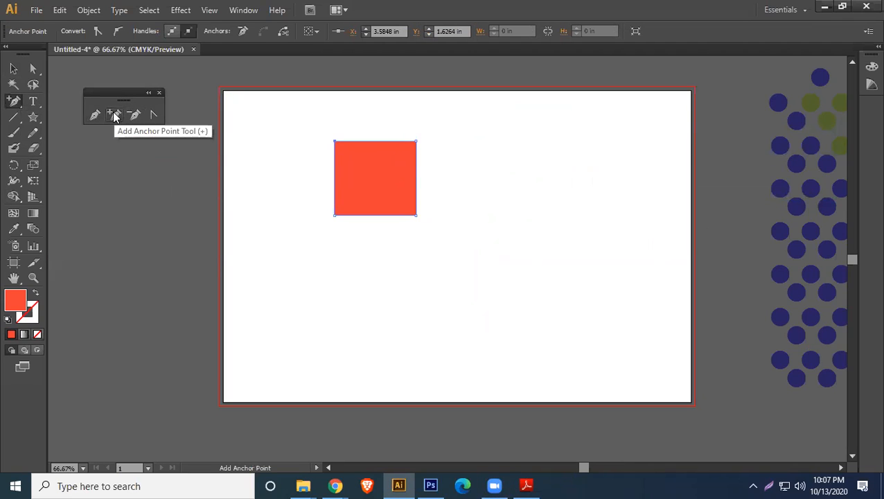
{"action": "left_click", "coordinate": [384, 140]}
{"action": "left_click", "coordinate": [416, 171]}
{"action": "left_click", "coordinate": [374, 215]}
{"action": "left_click", "coordinate": [334, 172]}
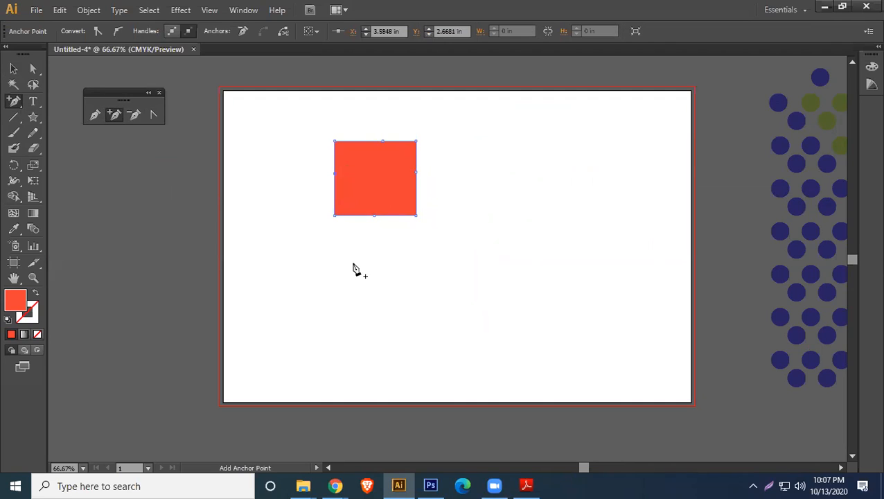
- Bend all four sides into S-curves by converting their middle anchor points with the Convert Anchor Point tool
{"action": "left_click", "coordinate": [154, 115]}
{"action": "left_click_drag", "start_coordinate": [386, 142], "coordinate": [397, 125]}
{"action": "left_click_drag", "start_coordinate": [416, 173], "coordinate": [436, 199]}
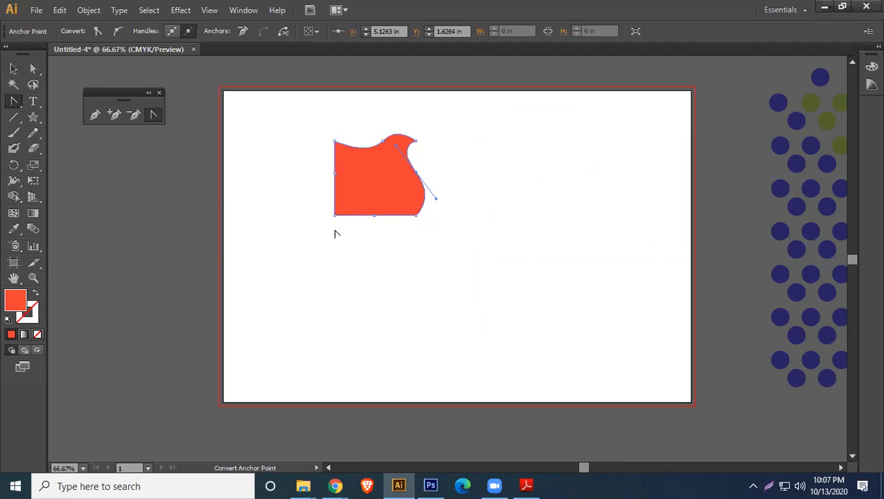
{"action": "left_click_drag", "start_coordinate": [334, 174], "coordinate": [312, 149]}
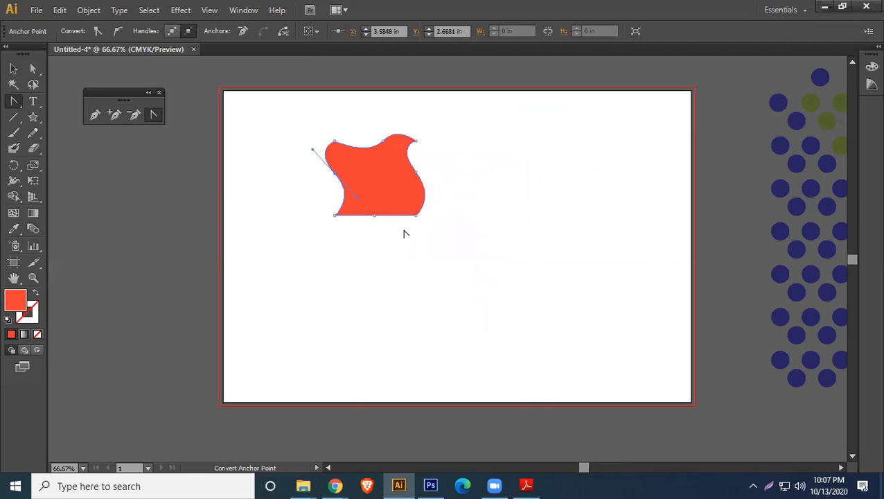
{"action": "left_click_drag", "start_coordinate": [373, 218], "coordinate": [342, 239]}
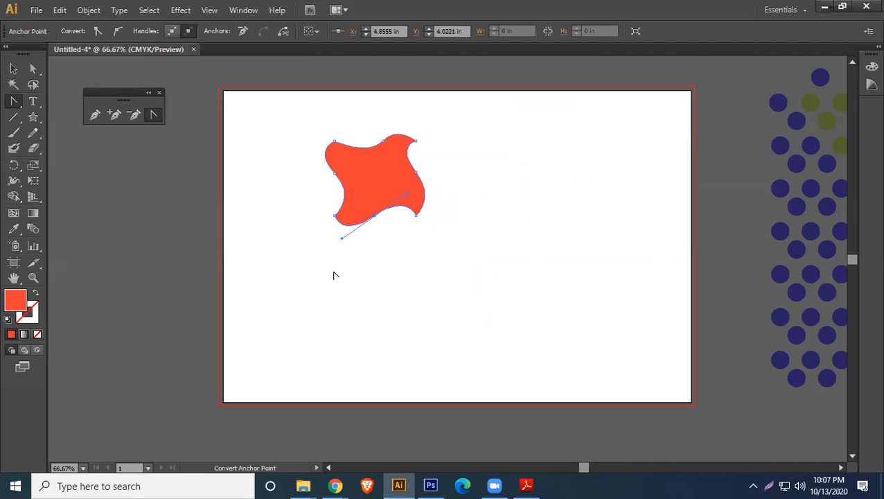
- Remove the four middle anchor points from the curved shape with the Delete Anchor Point tool
{"action": "left_click", "coordinate": [134, 118]}
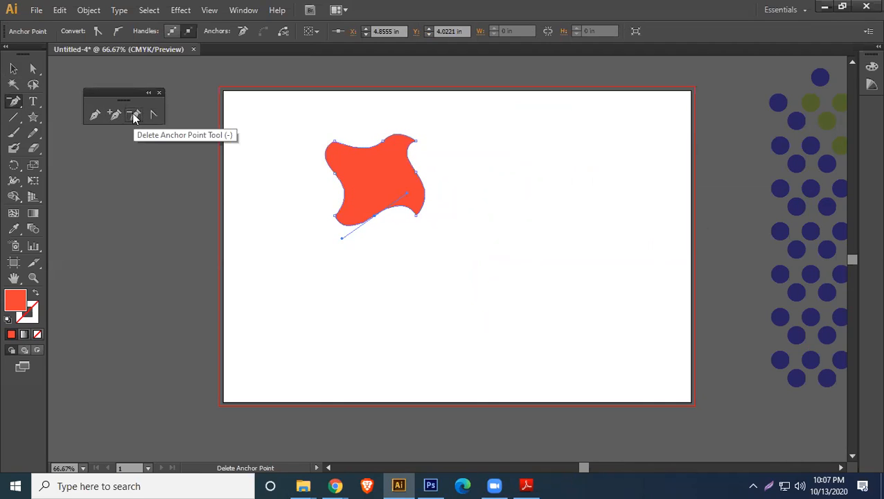
{"action": "left_click", "coordinate": [383, 141]}
{"action": "left_click", "coordinate": [416, 172]}
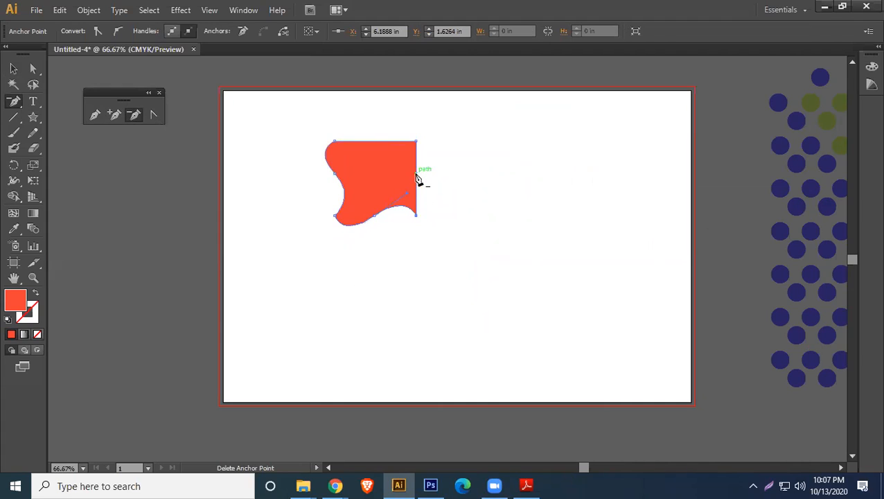
{"action": "left_click", "coordinate": [375, 219]}
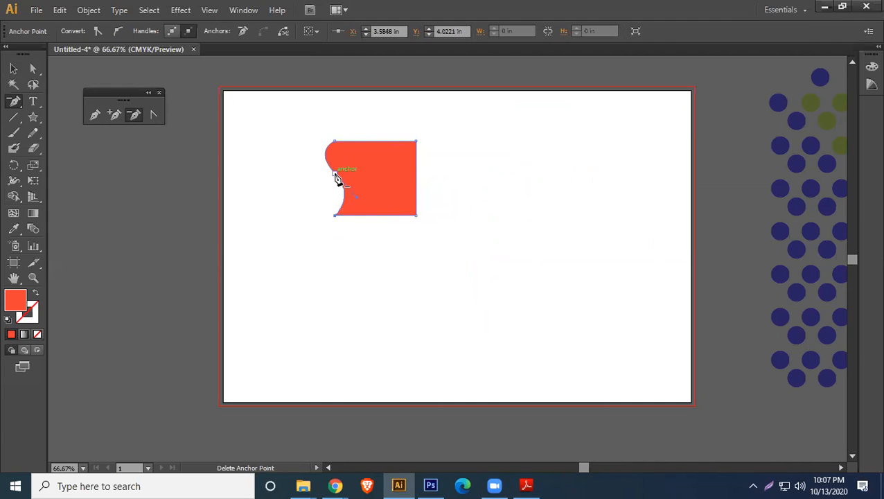
{"action": "left_click", "coordinate": [335, 173]}
- Close the detached Pen tool group and delete the whole orange-red rectangle
{"action": "left_click", "coordinate": [159, 92]}
{"action": "left_click", "coordinate": [13, 68]}
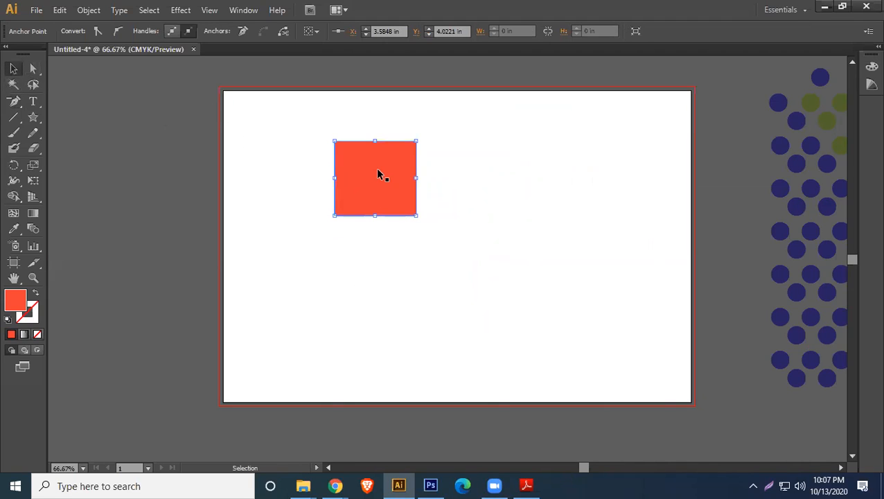
{"action": "key", "text": "Delete"}
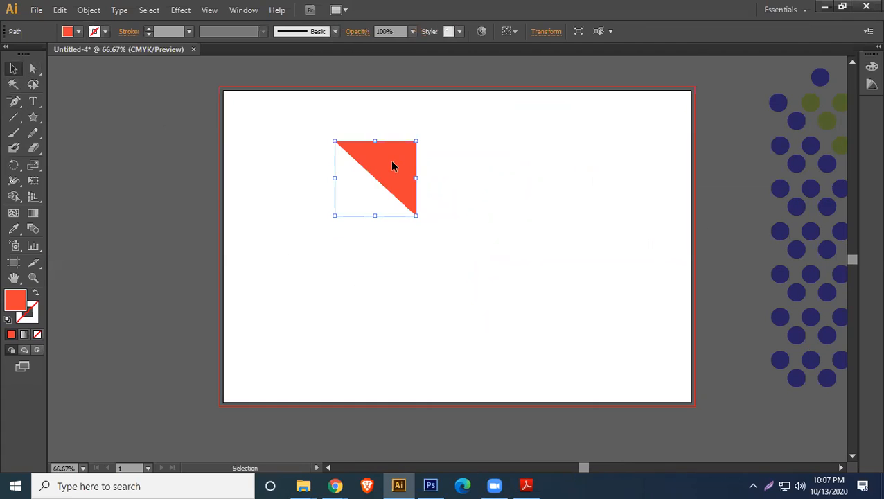
{"action": "key", "text": "Delete"}
- Draw a small closed square about 1.2 by 1.1 in with the Pen tool in the artboard's upper left
{"action": "left_click", "coordinate": [15, 102]}
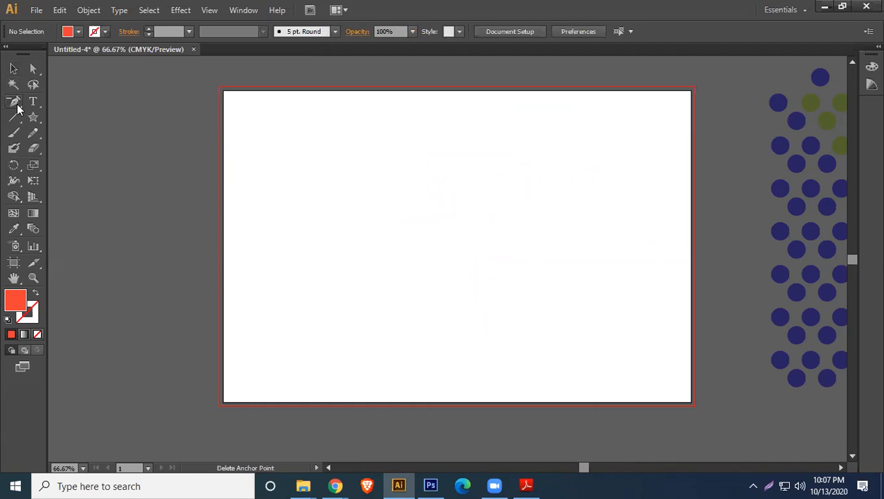
{"action": "left_click", "coordinate": [13, 102]}
{"action": "left_click", "coordinate": [55, 104]}
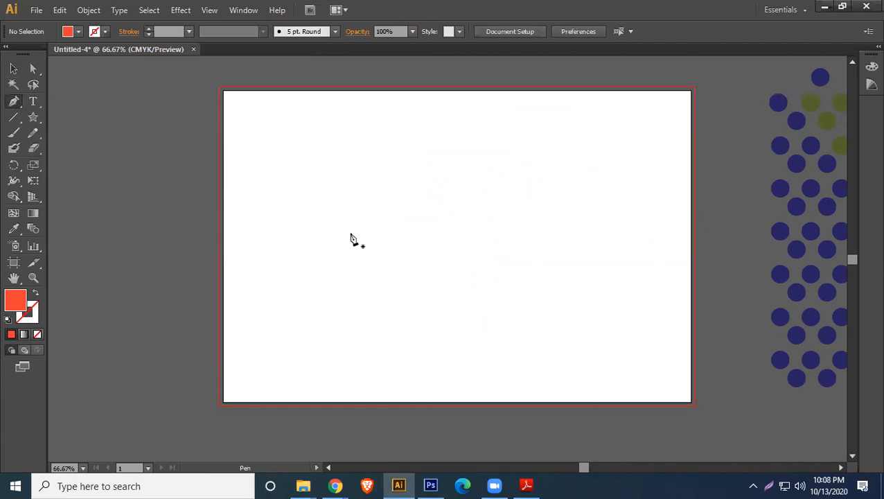
{"action": "left_click", "coordinate": [325, 154]}
{"action": "left_click", "coordinate": [360, 154]}
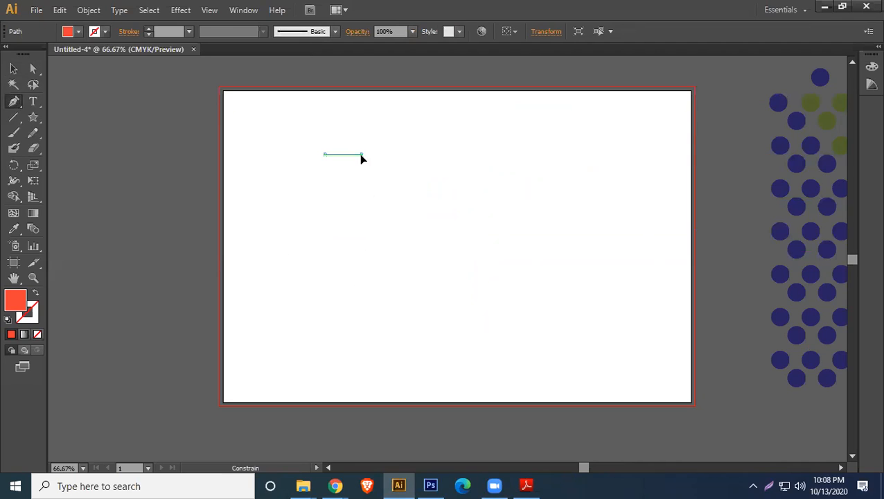
{"action": "left_click", "coordinate": [361, 187]}
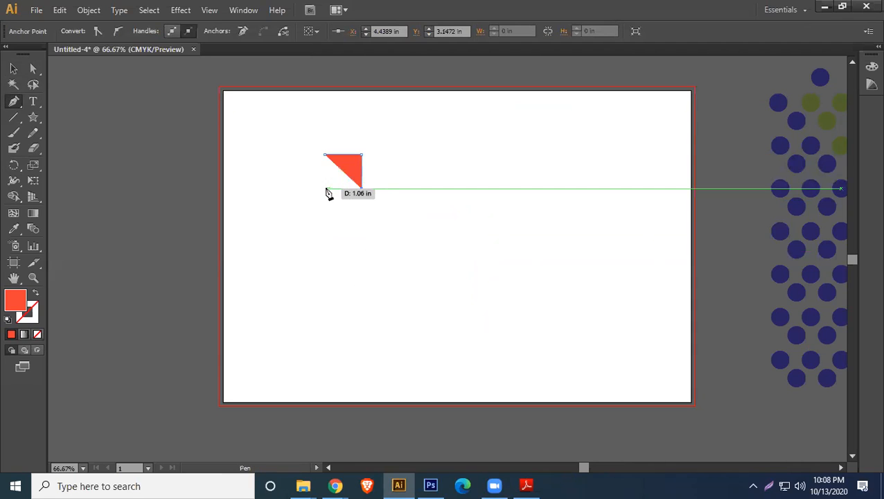
{"action": "left_click", "coordinate": [324, 187]}
{"action": "left_click", "coordinate": [328, 161]}
{"action": "left_click", "coordinate": [15, 68]}
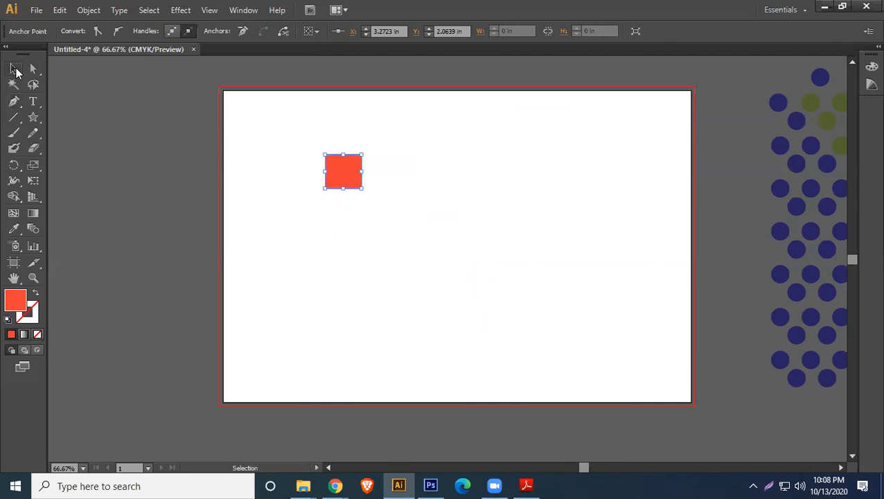
- Move the square up and left, copy it to the right, and repeat the copy into an evenly spaced row of six
{"action": "left_click", "coordinate": [367, 175]}
{"action": "left_click_drag", "start_coordinate": [359, 175], "coordinate": [351, 158]}
{"action": "key", "text": "a"}
{"action": "key", "text": "ctrl+d"}
{"action": "key", "text": "ctrl+d"}
{"action": "key", "text": "ctrl+d"}
{"action": "key", "text": "ctrl+d"}
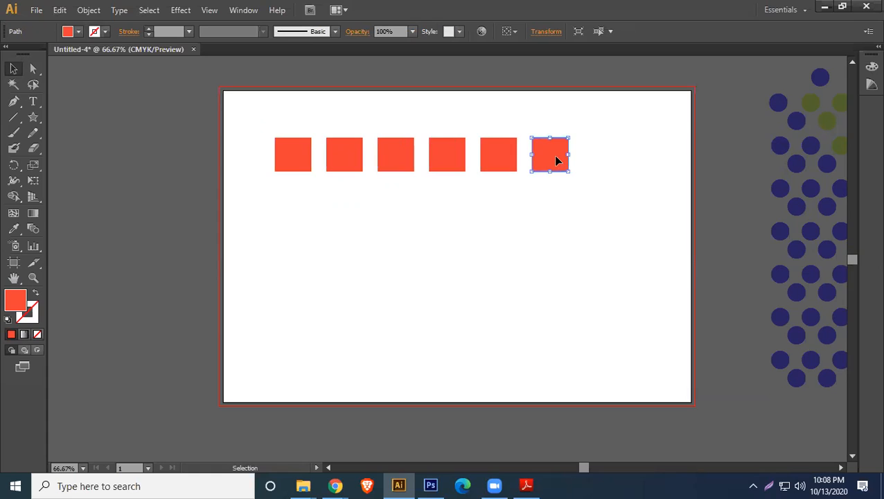
- Copy the first square below the row and repeat copies to its right to form a second row of seven squares
{"action": "left_click", "coordinate": [291, 155]}
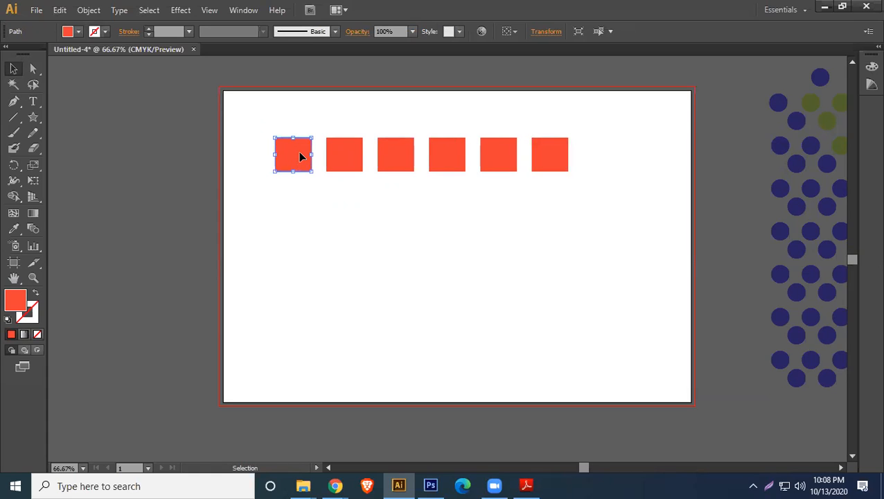
{"action": "left_click_drag", "start_coordinate": [300, 157], "coordinate": [301, 206]}
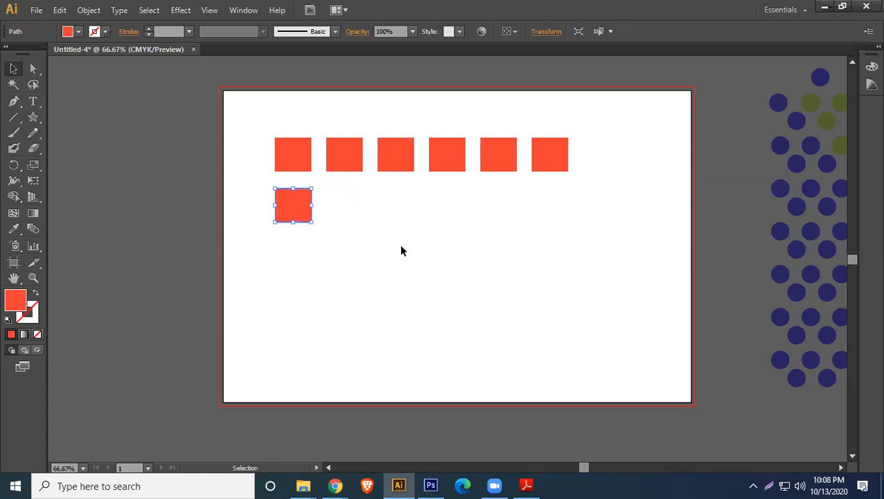
{"action": "left_click_drag", "start_coordinate": [305, 210], "coordinate": [350, 208]}
{"action": "key", "text": "ctrl+d"}
{"action": "key", "text": "ctrl+d"}
{"action": "key", "text": "ctrl+d"}
{"action": "key", "text": "ctrl+d"}
{"action": "key", "text": "ctrl+d"}
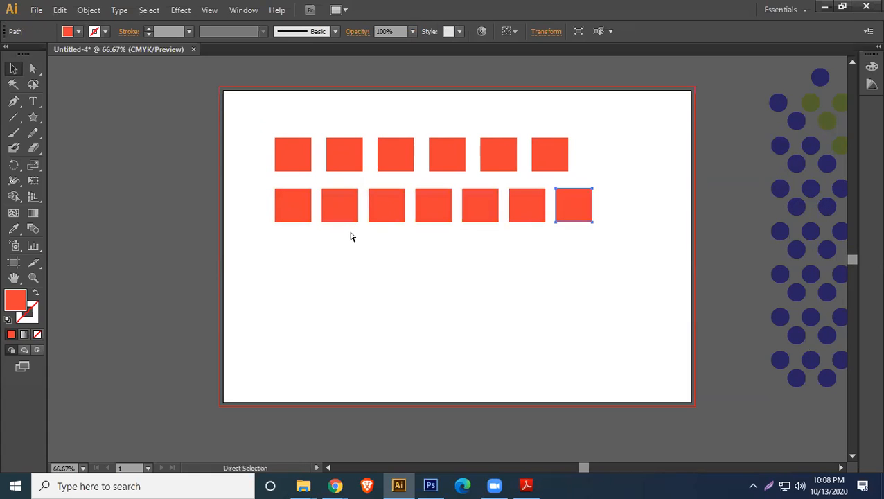
- Select both rows of squares, duplicate them straight down below the originals, and deselect everything
{"action": "left_click_drag", "start_coordinate": [664, 251], "coordinate": [182, 93]}
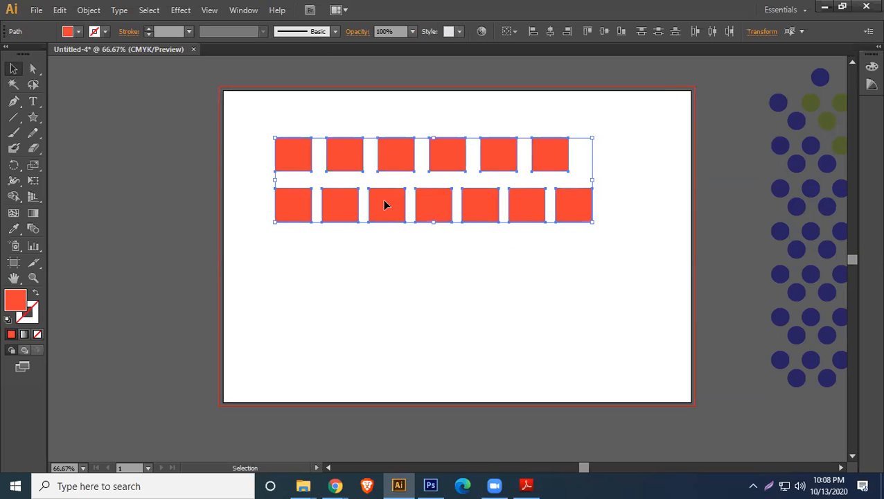
{"action": "left_click_drag", "start_coordinate": [386, 218], "coordinate": [388, 309]}
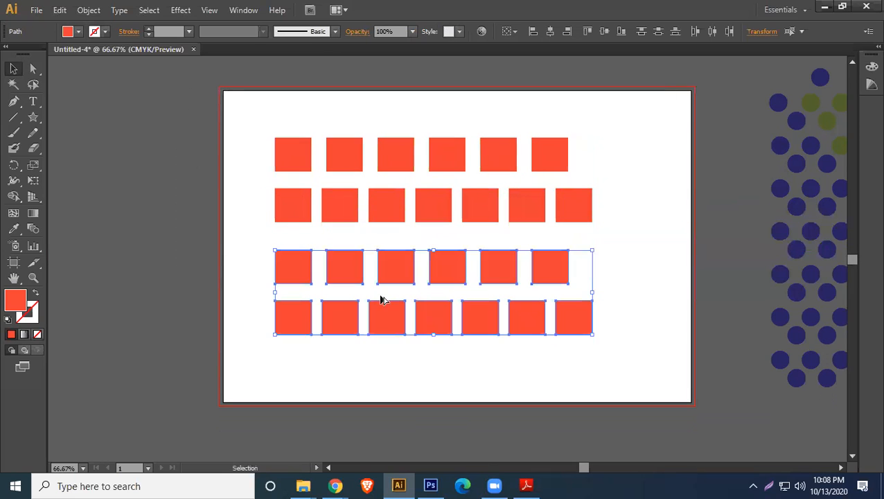
{"action": "left_click", "coordinate": [602, 161]}
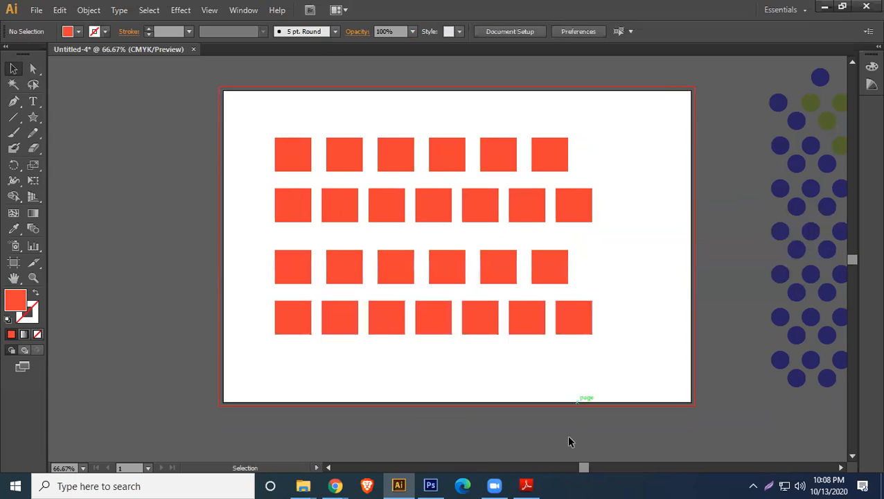
- Check the Class 01 topic list in Illustrator Module.pdf in Adobe Reader and return to the Illustrator drawing
{"action": "left_click", "coordinate": [526, 485]}
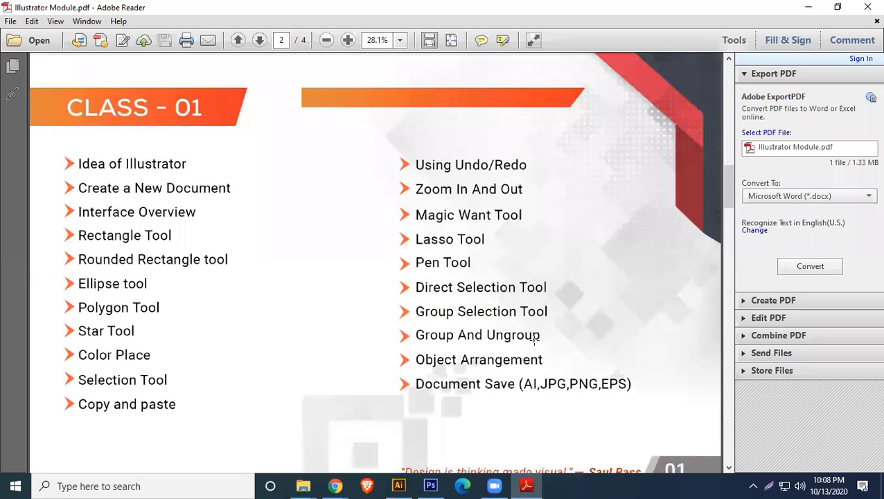
{"action": "left_click", "coordinate": [808, 7]}
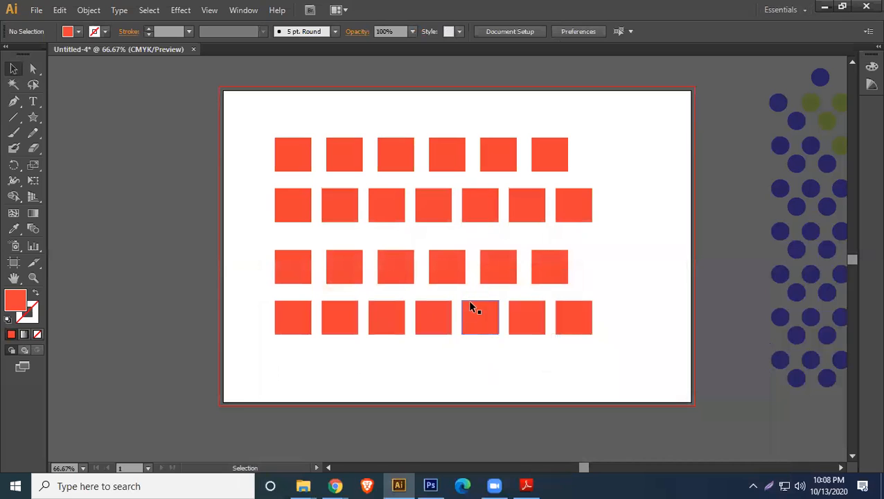
- Detach the Direct Selection tool group and move the first square of the top row up and left with Direct Selection
{"action": "left_click", "coordinate": [288, 152]}
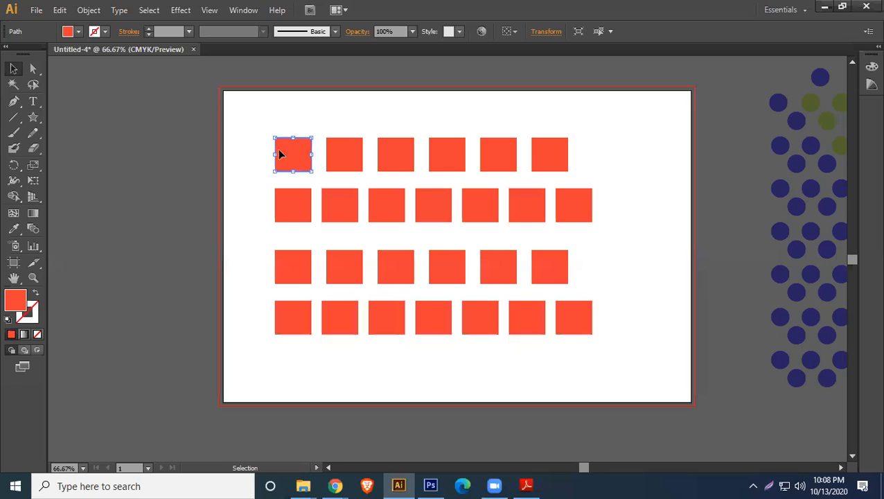
{"action": "left_click", "coordinate": [34, 67]}
{"action": "left_click_drag", "start_coordinate": [34, 66], "coordinate": [172, 74]}
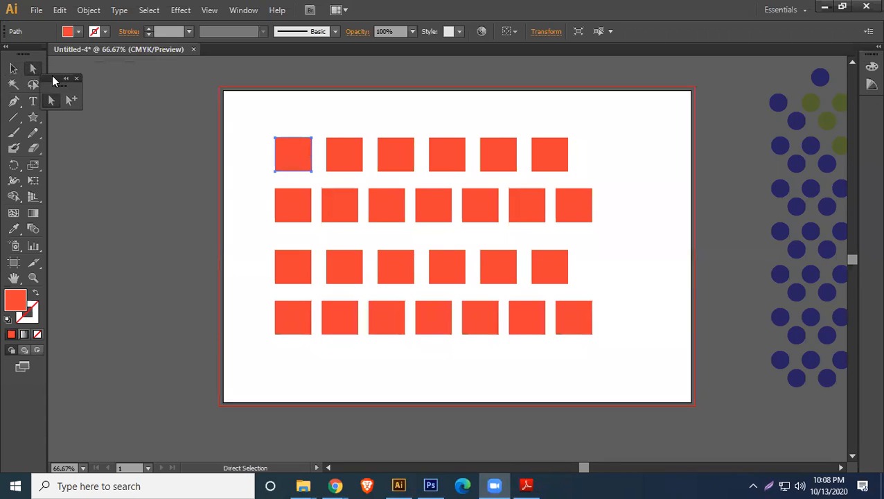
{"action": "left_click_drag", "start_coordinate": [53, 81], "coordinate": [92, 82]}
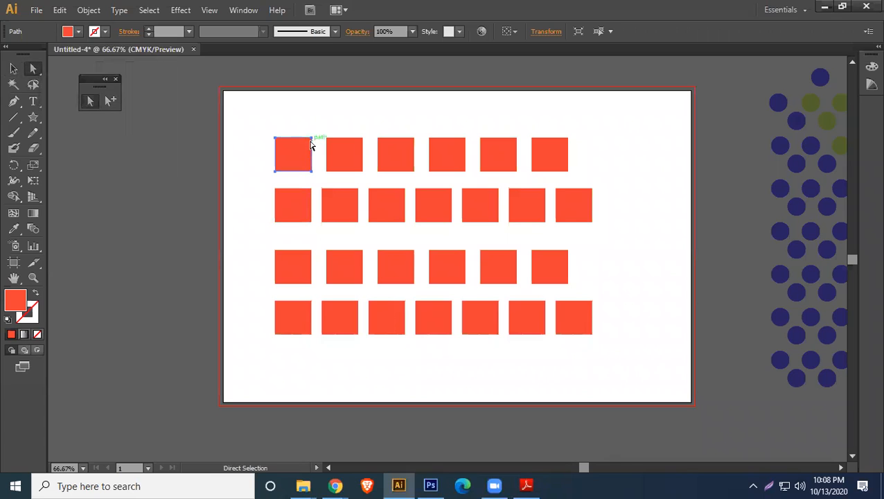
{"action": "left_click_drag", "start_coordinate": [312, 141], "coordinate": [297, 115]}
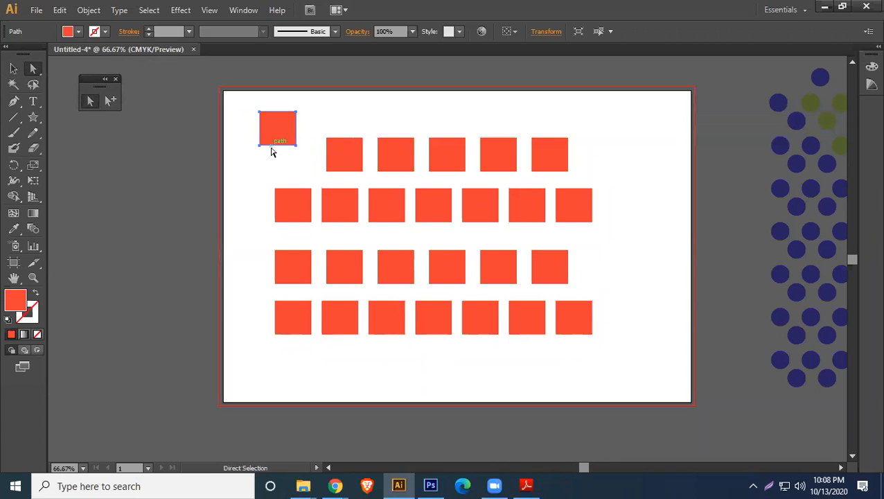
- Stretch the detached square's four corners outward with Direct Selection, and delete the distorted shape
{"action": "left_click", "coordinate": [257, 113]}
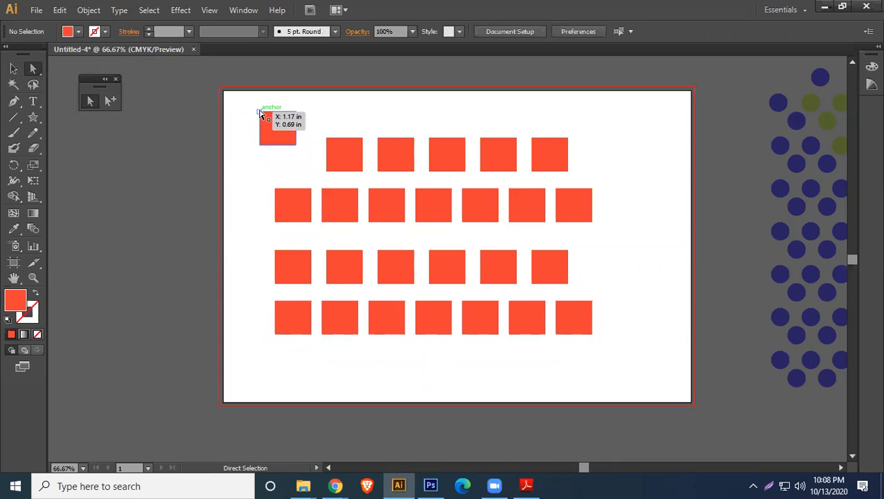
{"action": "left_click", "coordinate": [260, 112]}
{"action": "left_click_drag", "start_coordinate": [260, 117], "coordinate": [207, 99]}
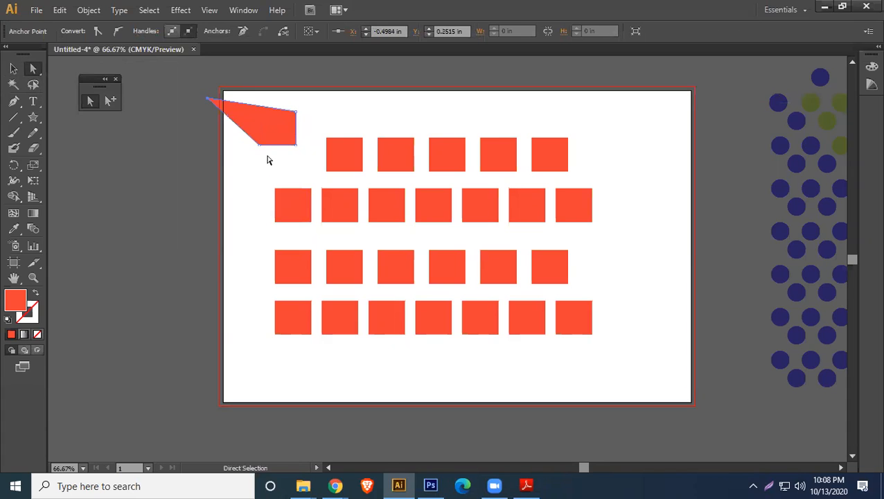
{"action": "left_click_drag", "start_coordinate": [260, 149], "coordinate": [232, 221]}
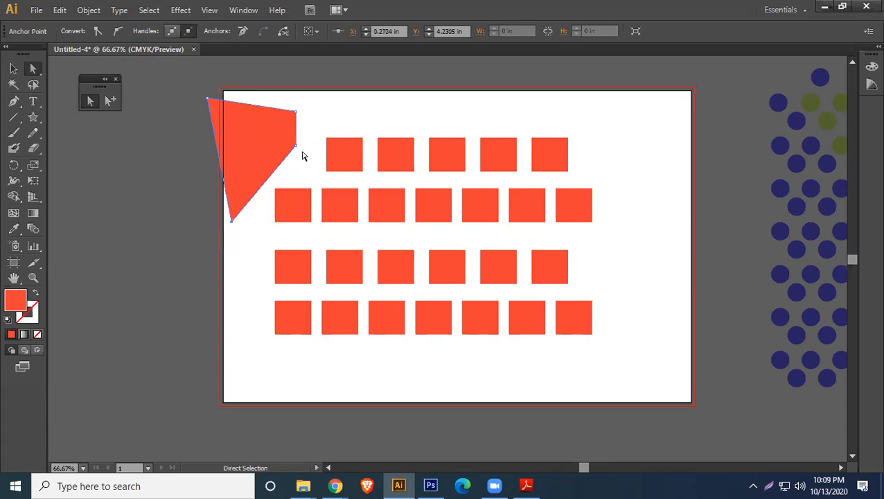
{"action": "left_click", "coordinate": [297, 147]}
{"action": "left_click_drag", "start_coordinate": [297, 148], "coordinate": [338, 170]}
{"action": "left_click_drag", "start_coordinate": [297, 111], "coordinate": [309, 81]}
{"action": "left_click", "coordinate": [331, 169]}
{"action": "left_click_drag", "start_coordinate": [331, 168], "coordinate": [339, 168]}
{"action": "left_click", "coordinate": [14, 68]}
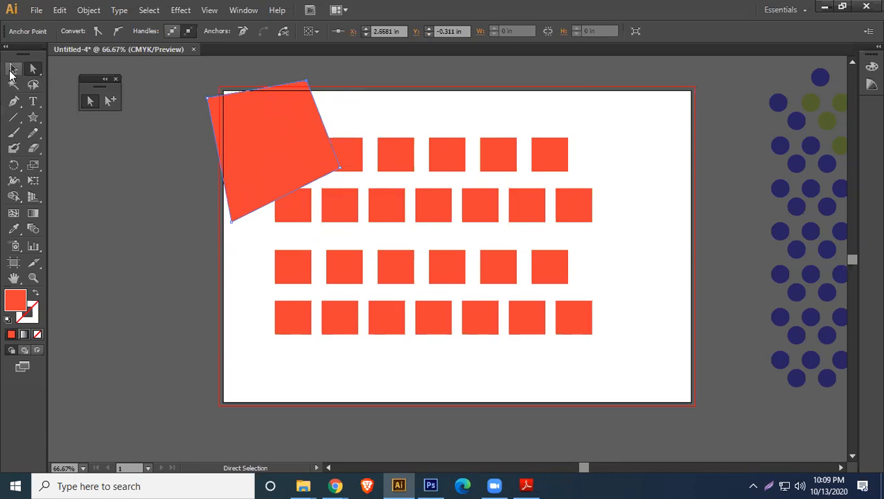
{"action": "key", "text": "Delete"}
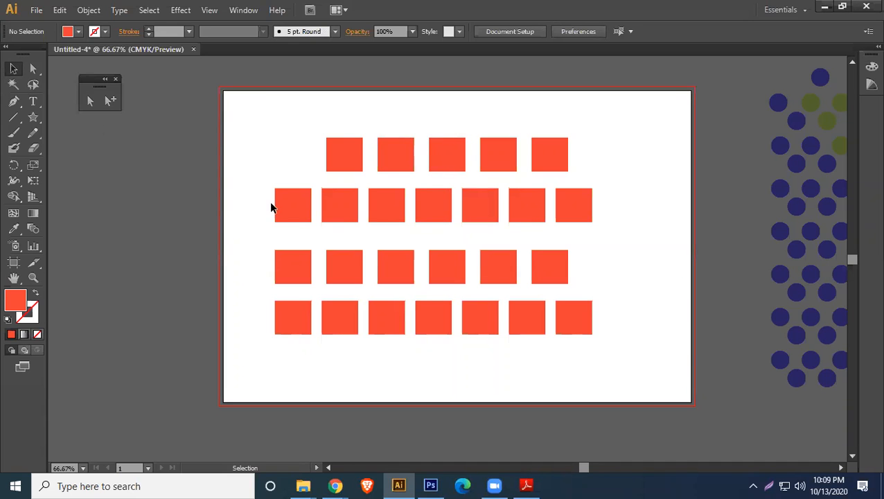
- Group all squares in the upper three rows and move the group upward, away from the bottom row
{"action": "left_click_drag", "start_coordinate": [256, 119], "coordinate": [597, 275]}
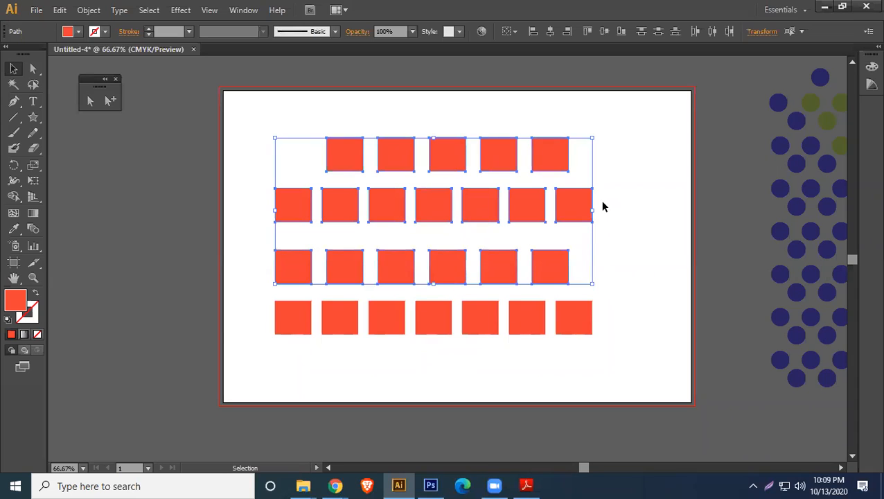
{"action": "left_click", "coordinate": [89, 9]}
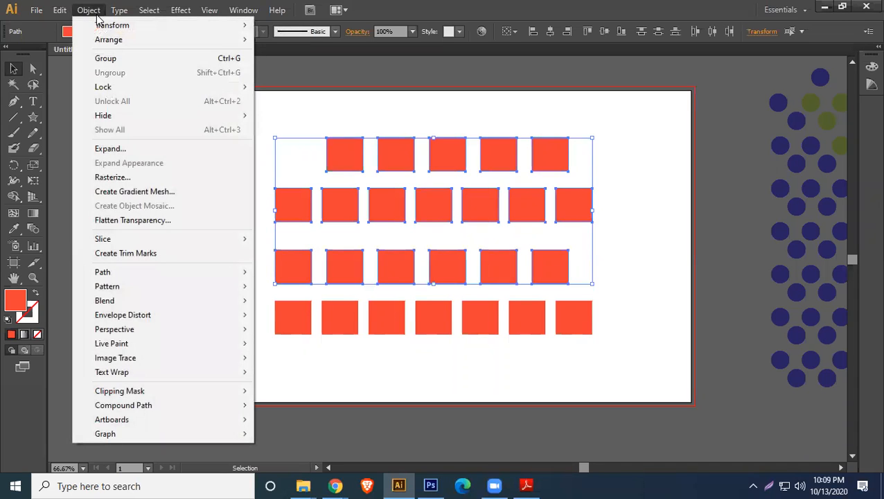
{"action": "left_click", "coordinate": [113, 61]}
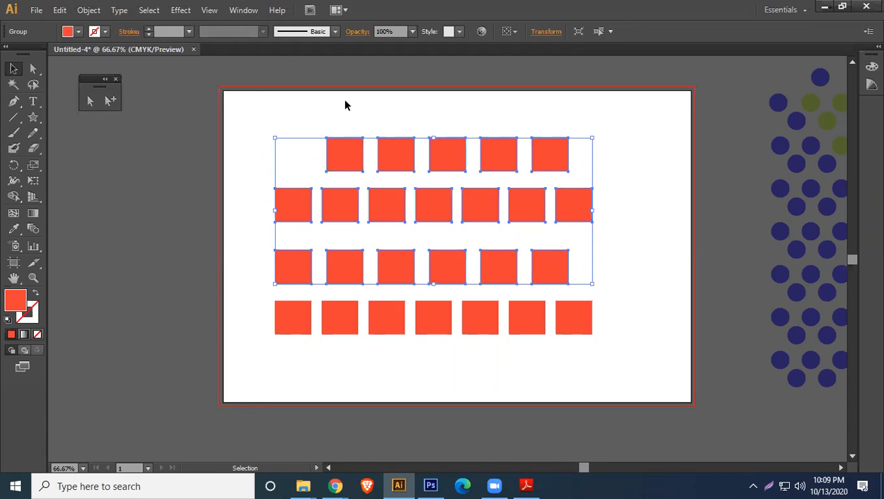
{"action": "left_click", "coordinate": [89, 10]}
{"action": "left_click", "coordinate": [111, 58]}
{"action": "left_click", "coordinate": [494, 109]}
{"action": "left_click_drag", "start_coordinate": [545, 205], "coordinate": [374, 180]}
{"action": "left_click_drag", "start_coordinate": [395, 134], "coordinate": [593, 135]}
{"action": "left_click", "coordinate": [662, 140]}
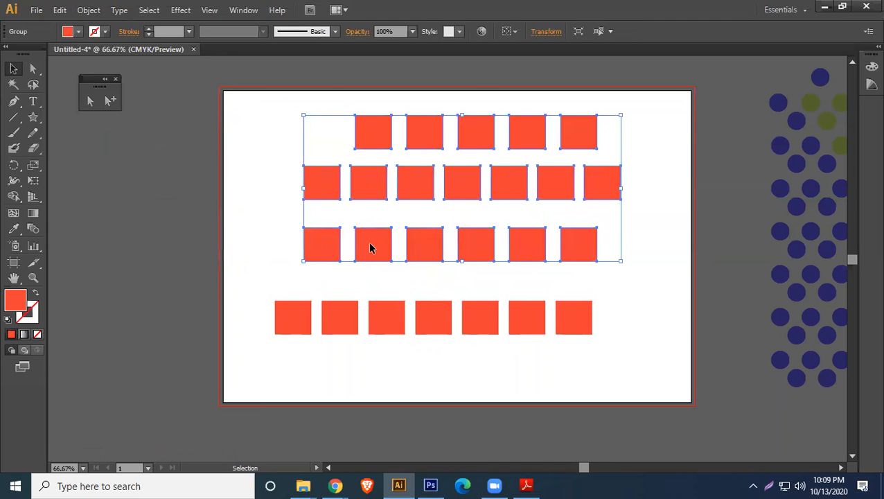
{"action": "left_click_drag", "start_coordinate": [370, 248], "coordinate": [347, 248]}
- Ungroup the upper three rows and shift the last square of the top row slightly right
{"action": "left_click", "coordinate": [89, 10]}
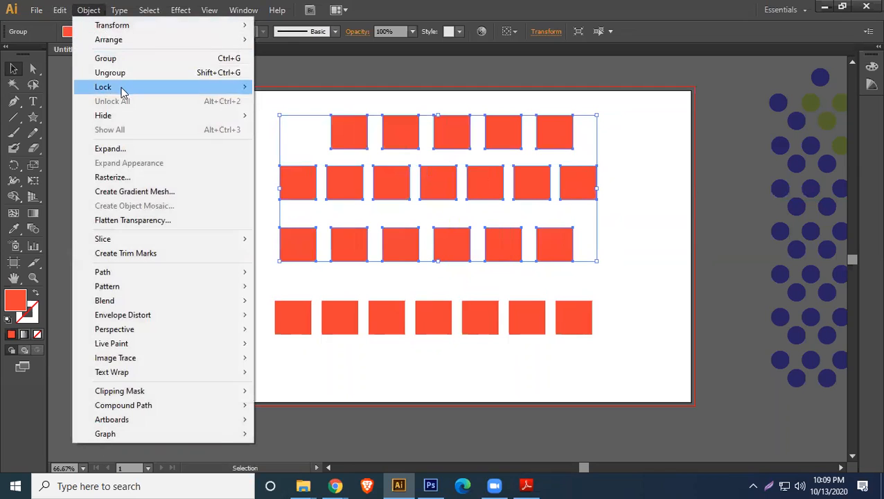
{"action": "left_click", "coordinate": [116, 72]}
{"action": "left_click", "coordinate": [623, 160]}
{"action": "mouse_move", "coordinate": [559, 130]}
{"action": "left_mouse_down"}
{"action": "mouse_move", "coordinate": [686, 128]}
{"action": "mouse_move", "coordinate": [555, 134]}
{"action": "left_mouse_up"}
{"action": "left_click", "coordinate": [338, 158]}
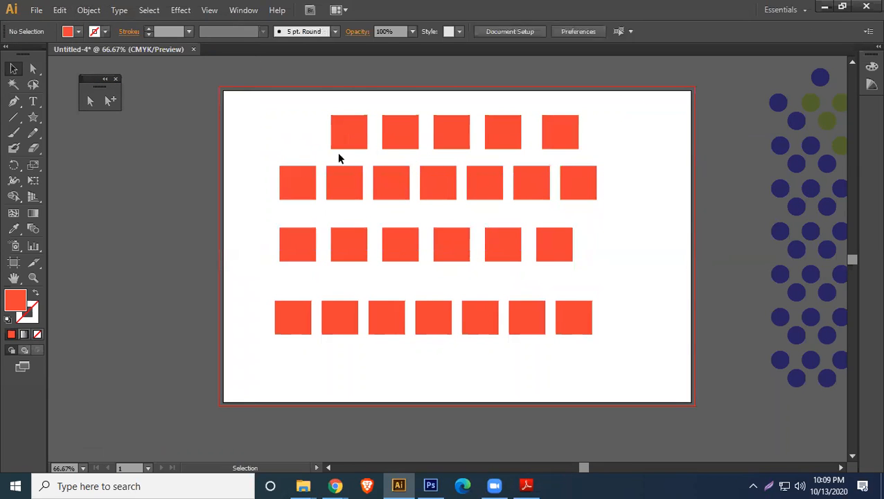
- Regroup the squares in the upper three rows and move the group slightly down and left
{"action": "left_click_drag", "start_coordinate": [316, 135], "coordinate": [591, 258]}
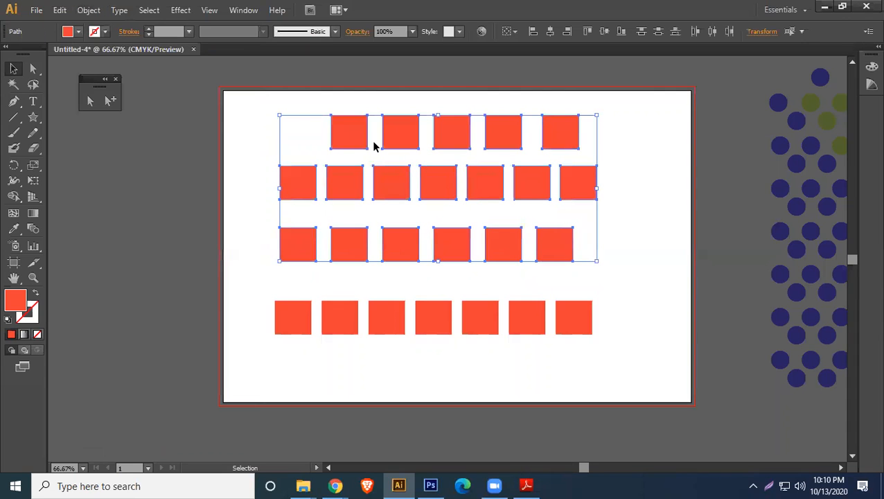
{"action": "key", "text": "ctrl+g"}
{"action": "left_click", "coordinate": [636, 151]}
{"action": "mouse_move", "coordinate": [572, 137]}
{"action": "left_mouse_down"}
{"action": "mouse_move", "coordinate": [647, 164]}
{"action": "mouse_move", "coordinate": [564, 122]}
{"action": "mouse_move", "coordinate": [566, 132]}
{"action": "left_mouse_up"}
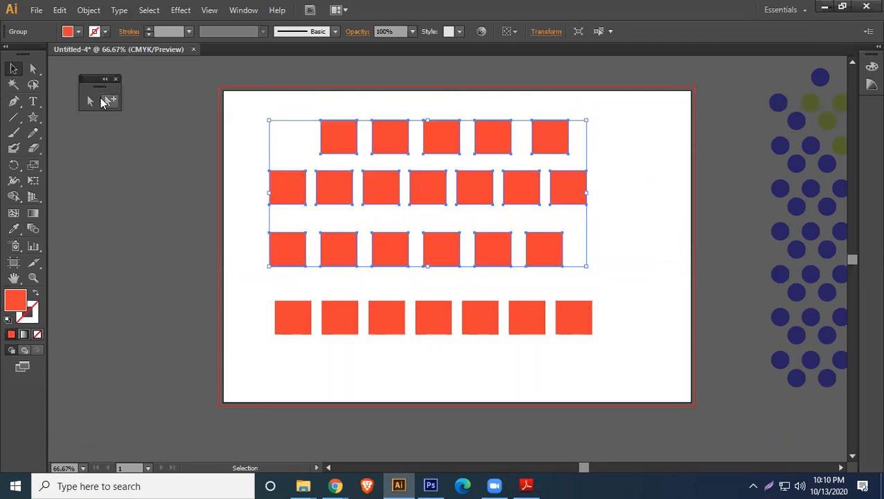
- Pull three single squares out of the rows with the Group Selection tool, two left of the artboard and one to its right side
{"action": "left_click", "coordinate": [108, 102]}
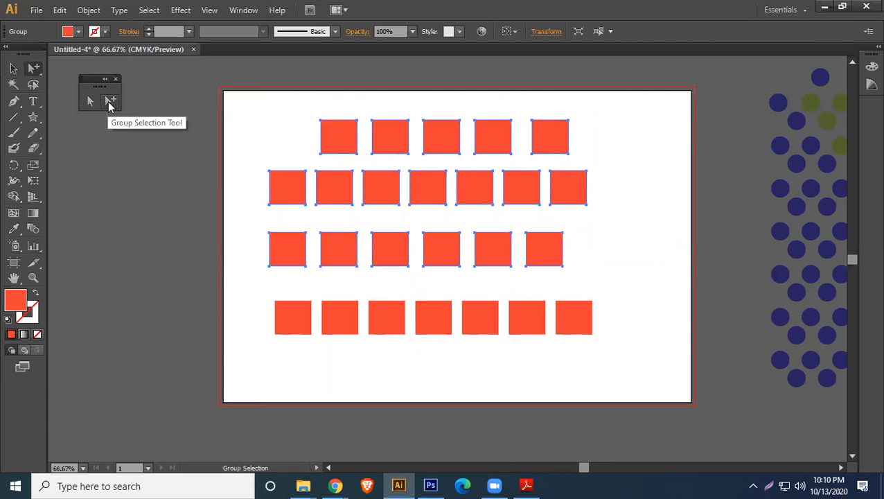
{"action": "left_click", "coordinate": [331, 133]}
{"action": "left_click_drag", "start_coordinate": [347, 135], "coordinate": [130, 170]}
{"action": "left_click_drag", "start_coordinate": [342, 186], "coordinate": [142, 300]}
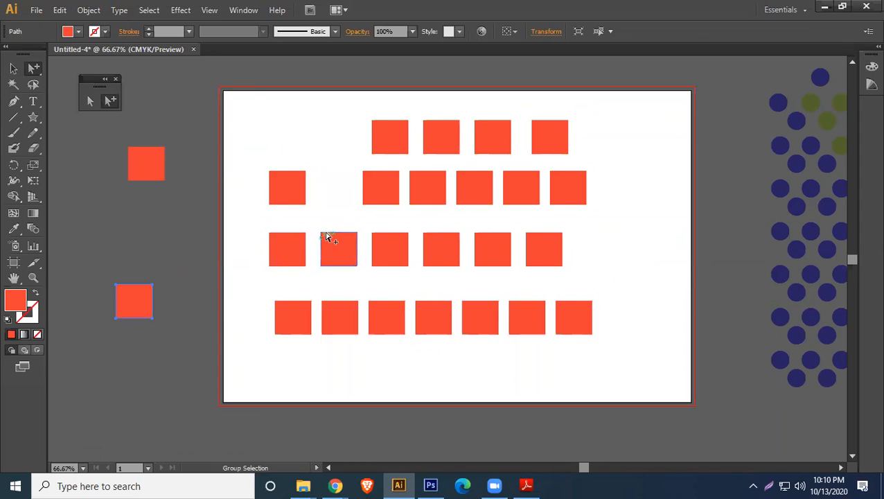
{"action": "left_click_drag", "start_coordinate": [395, 190], "coordinate": [647, 160]}
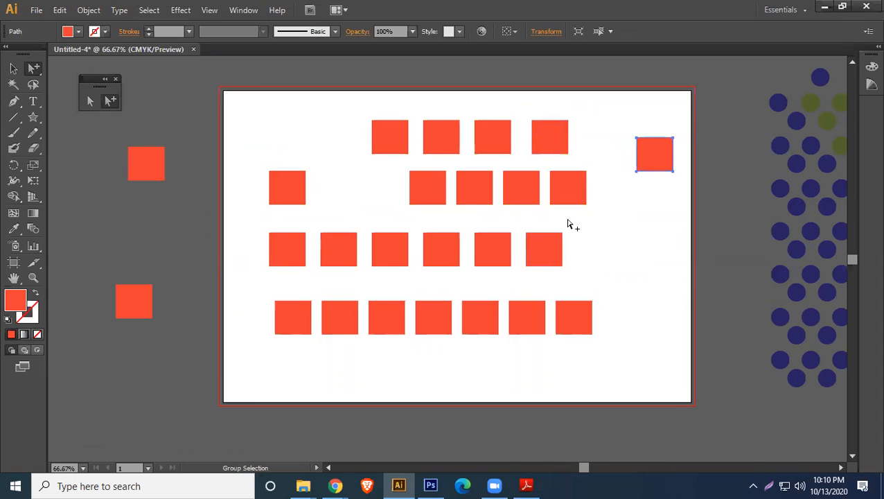
- Move the whole group, including its scattered squares, around the artboard with the Selection tool, and delete the group
{"action": "left_click", "coordinate": [14, 69]}
{"action": "left_click", "coordinate": [181, 97]}
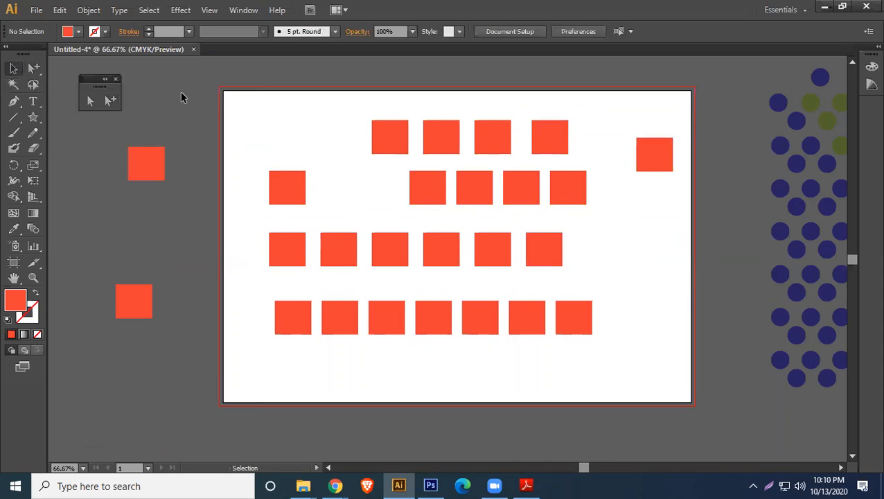
{"action": "left_click", "coordinate": [398, 139]}
{"action": "left_click_drag", "start_coordinate": [381, 138], "coordinate": [375, 113]}
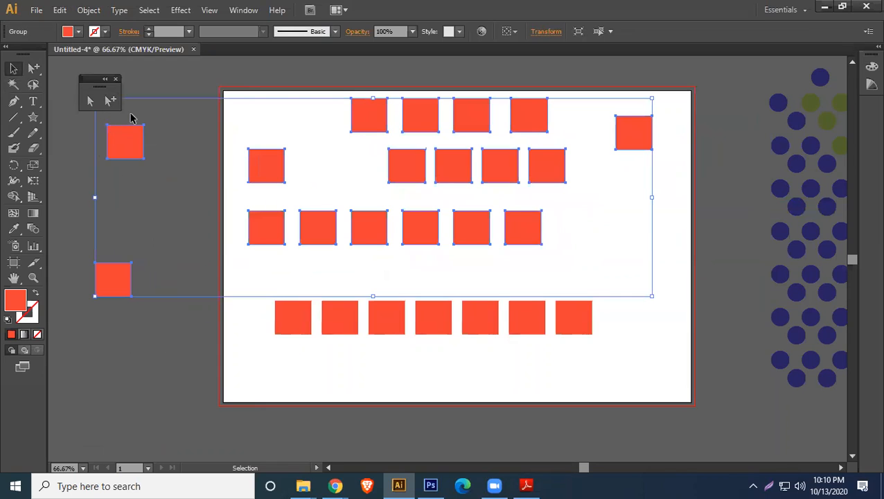
{"action": "left_click_drag", "start_coordinate": [374, 115], "coordinate": [412, 106]}
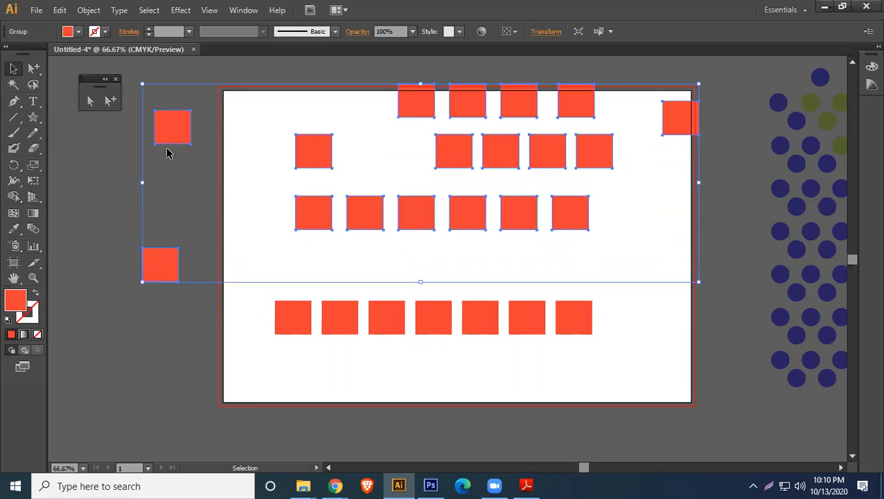
{"action": "left_click_drag", "start_coordinate": [421, 110], "coordinate": [454, 130]}
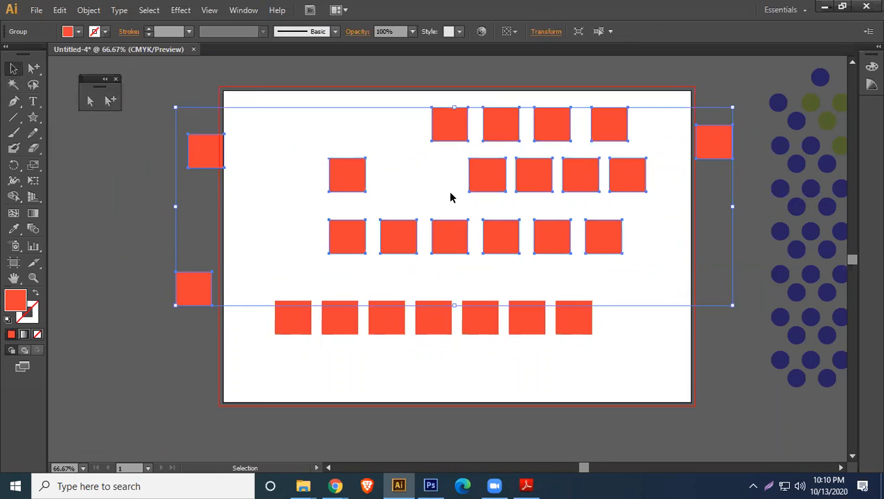
{"action": "key", "text": "Delete"}
- Check the Class 01 topic list in Illustrator Module.pdf in Adobe Reader and return to the Illustrator drawing
{"action": "left_click", "coordinate": [527, 486]}
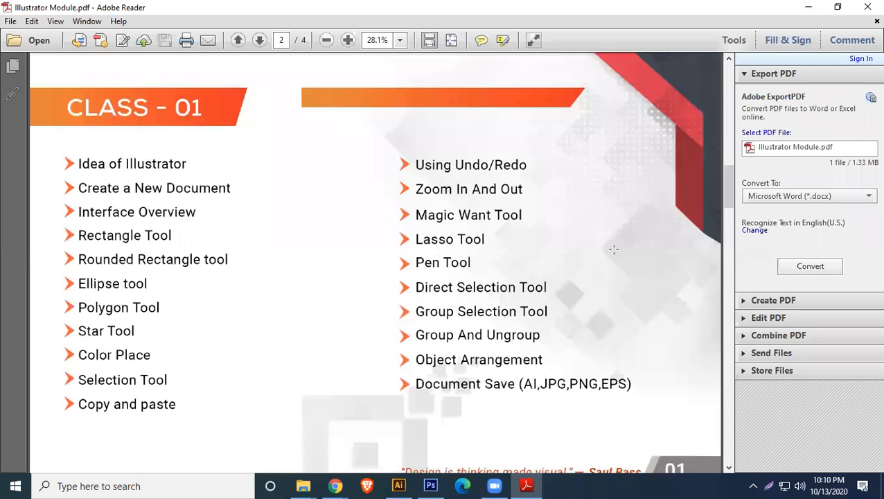
{"action": "left_click", "coordinate": [808, 6]}
- Reduce the remaining row to three squares near the artboard's upper edge, with one overlapping another
{"action": "left_click_drag", "start_coordinate": [628, 333], "coordinate": [364, 143]}
{"action": "key", "text": "Delete"}
{"action": "left_click", "coordinate": [461, 190]}
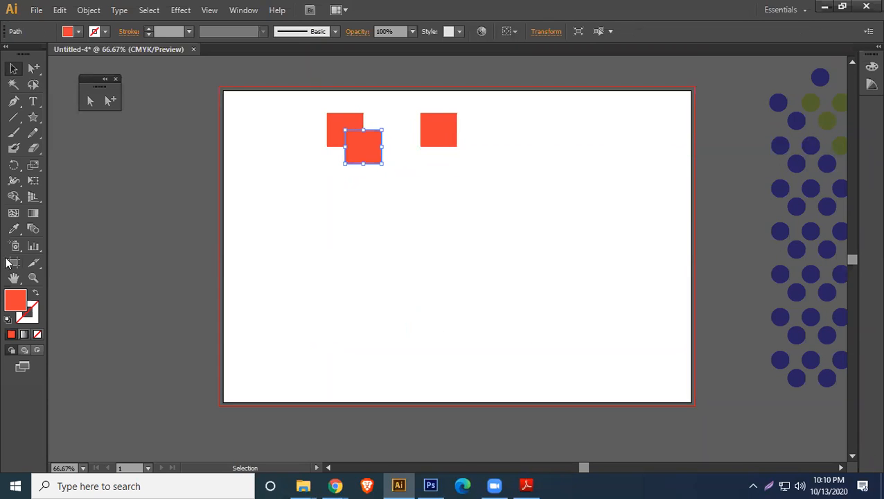
- Fill the front overlapping square with black
{"action": "double_click", "coordinate": [18, 302]}
{"action": "left_click_drag", "start_coordinate": [177, 250], "coordinate": [70, 294]}
{"action": "left_click", "coordinate": [383, 133]}
- Move the separate red square over the left part of the other red square and fill it with blue
{"action": "left_click_drag", "start_coordinate": [446, 128], "coordinate": [331, 117]}
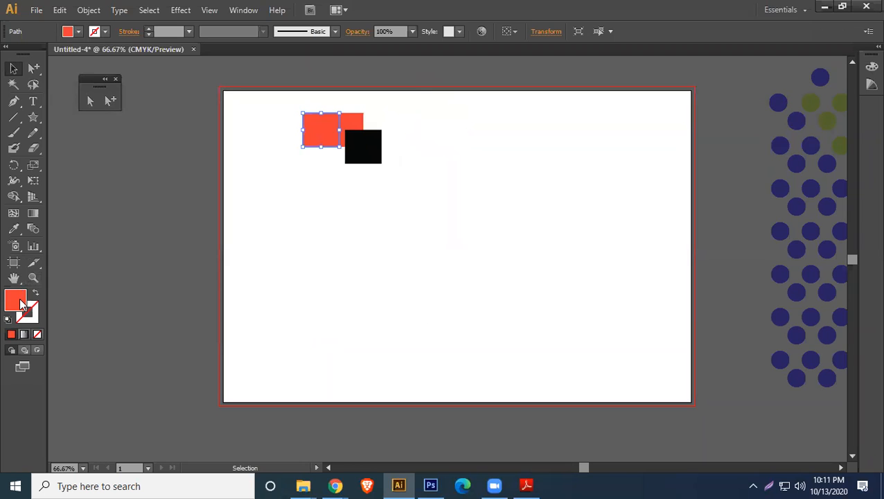
{"action": "double_click", "coordinate": [21, 304]}
{"action": "left_click_drag", "start_coordinate": [265, 168], "coordinate": [265, 186]}
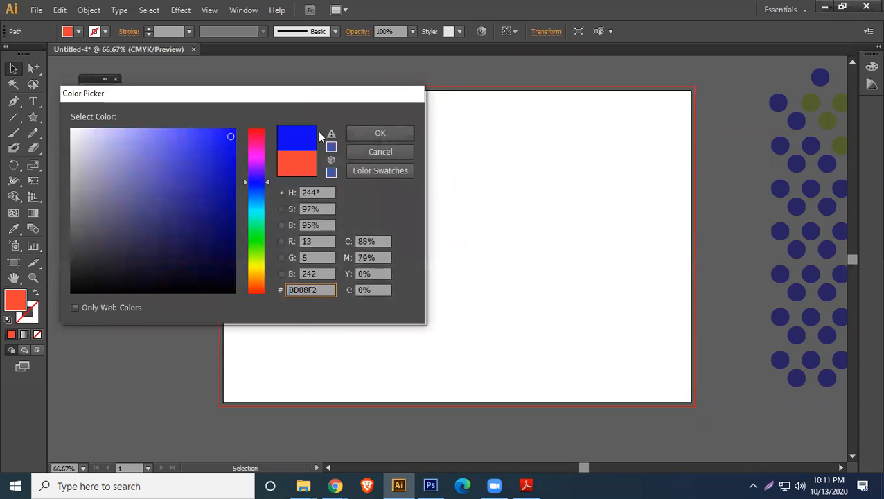
{"action": "left_click", "coordinate": [359, 134]}
- Reposition the black square over the red square's upper right corner and the blue square over its lower left corner
{"action": "left_click", "coordinate": [370, 148]}
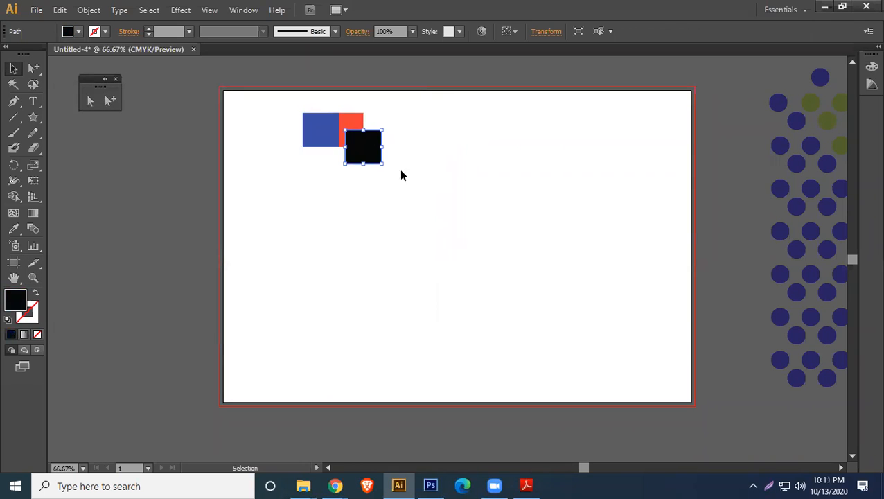
{"action": "left_click_drag", "start_coordinate": [367, 151], "coordinate": [378, 125]}
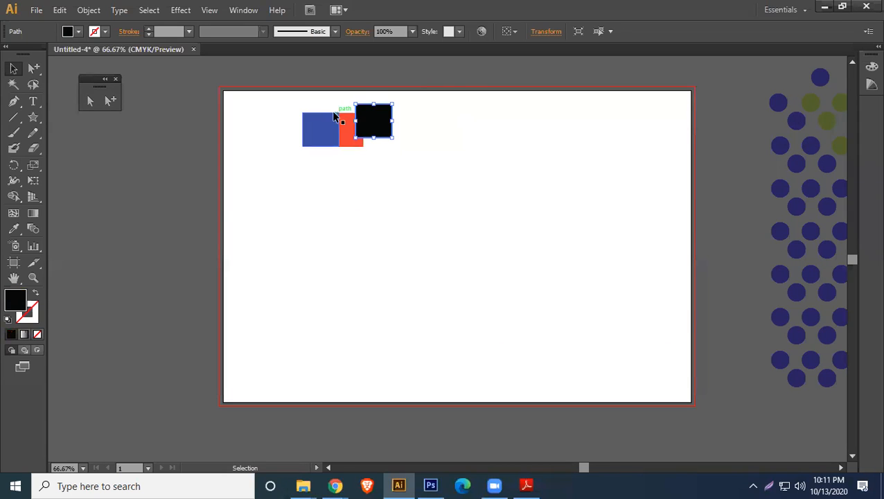
{"action": "mouse_move", "coordinate": [329, 136]}
{"action": "left_mouse_down"}
{"action": "mouse_move", "coordinate": [340, 152]}
{"action": "mouse_move", "coordinate": [334, 145]}
{"action": "left_mouse_up"}
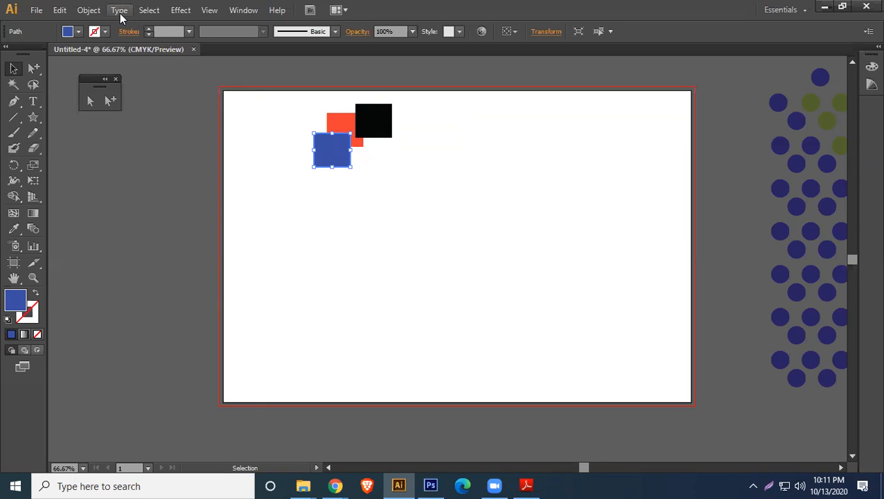
- Send the blue square backward once and then to the back of the stack, and deselect it
{"action": "left_click", "coordinate": [88, 10]}
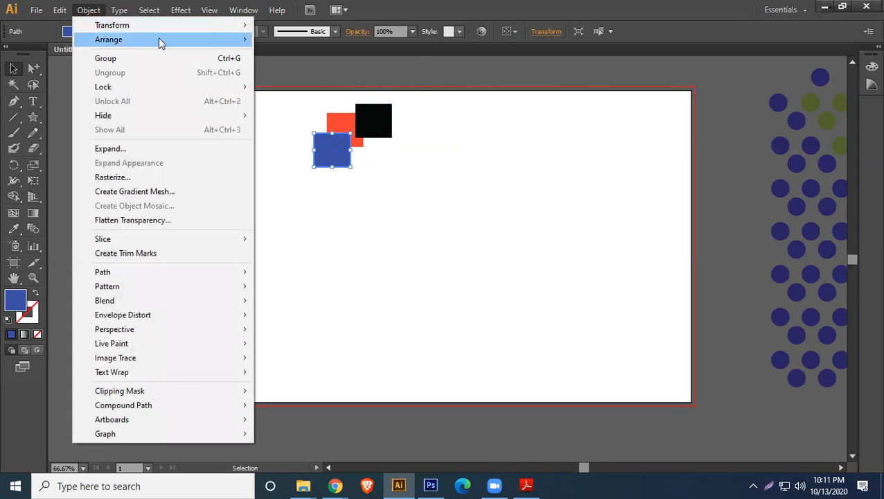
{"action": "mouse_move", "coordinate": [217, 45]}
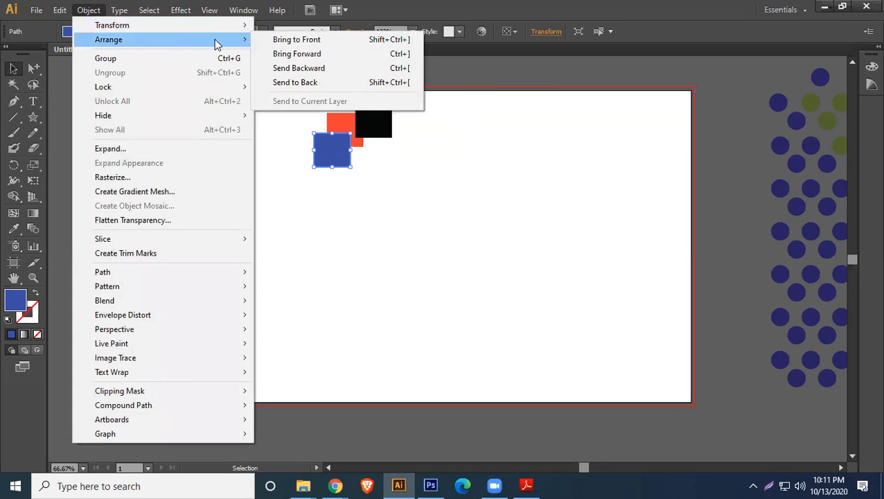
{"action": "left_click", "coordinate": [300, 68]}
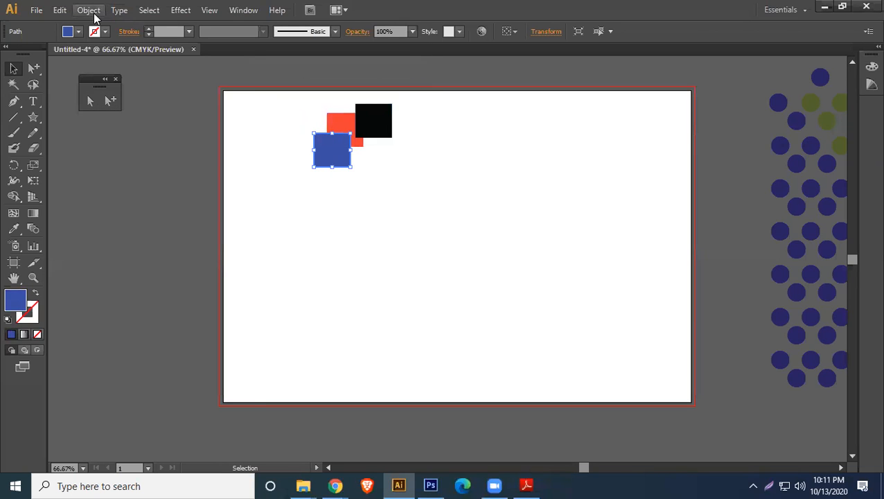
{"action": "left_click", "coordinate": [90, 11]}
{"action": "mouse_move", "coordinate": [200, 41]}
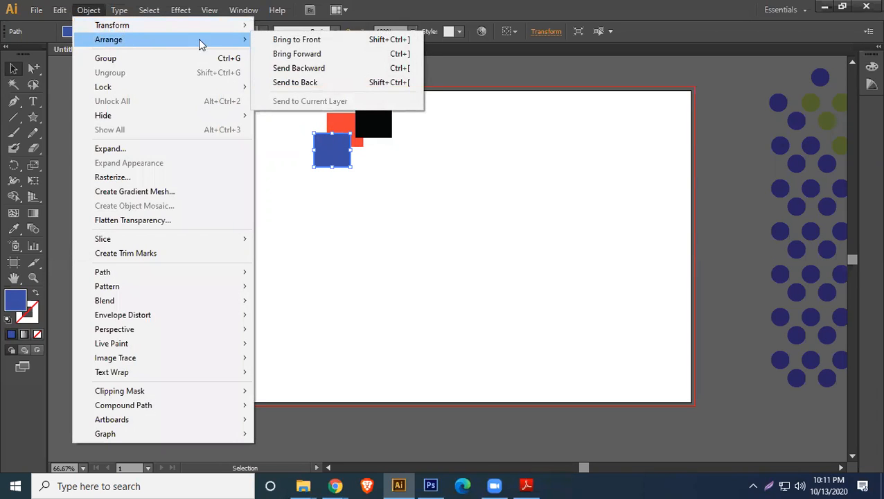
{"action": "left_click", "coordinate": [296, 82]}
{"action": "left_click", "coordinate": [367, 201]}
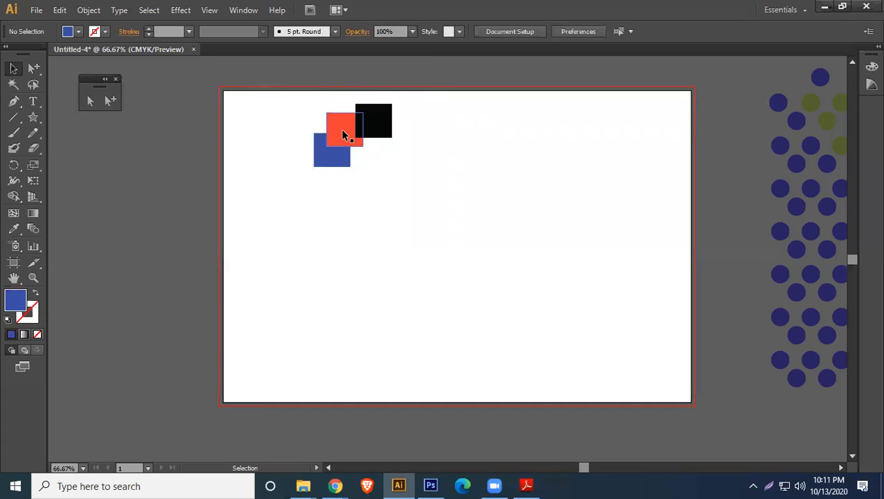
- Bring the red square to the front of the stack
{"action": "left_click", "coordinate": [343, 133]}
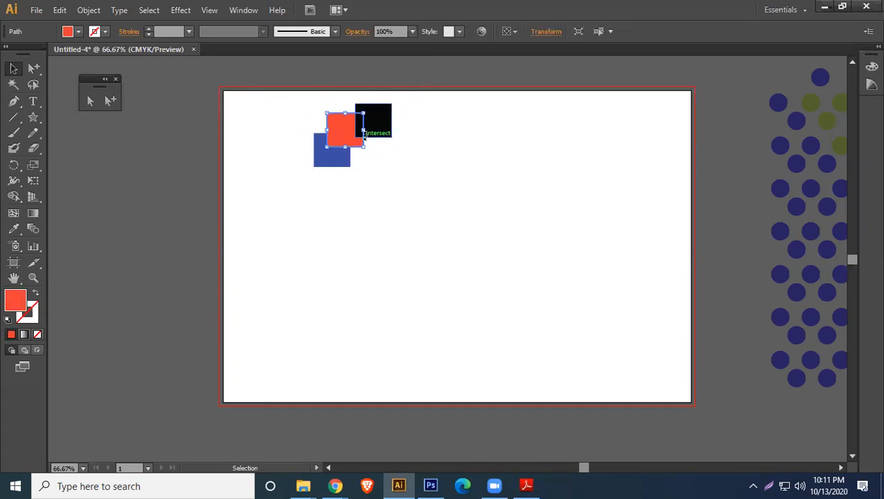
{"action": "left_click", "coordinate": [89, 10]}
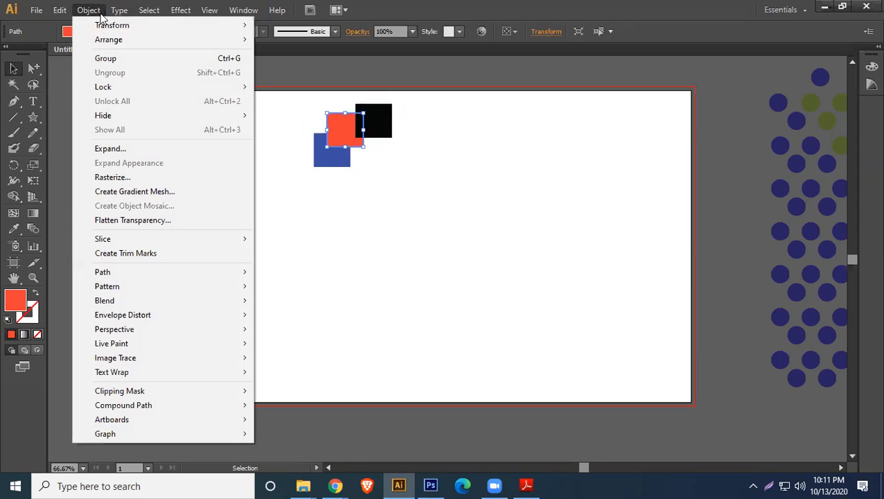
{"action": "mouse_move", "coordinate": [249, 40]}
{"action": "left_click", "coordinate": [291, 40]}
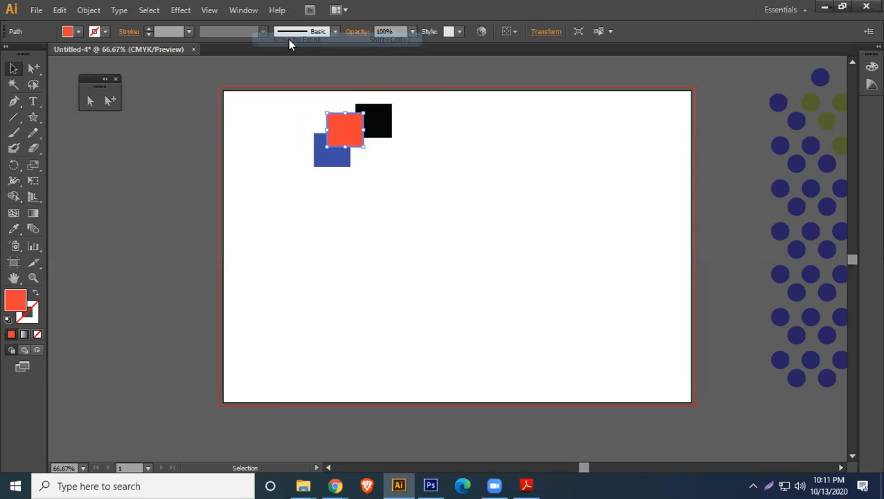
- Send the red square to the back of the stack and deselect it
{"action": "left_click", "coordinate": [451, 179]}
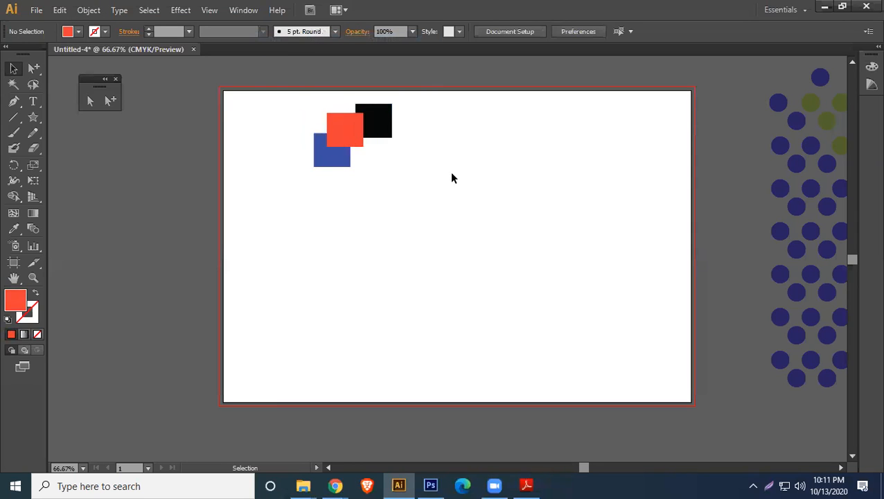
{"action": "left_click", "coordinate": [349, 130]}
{"action": "right_click", "coordinate": [348, 129]}
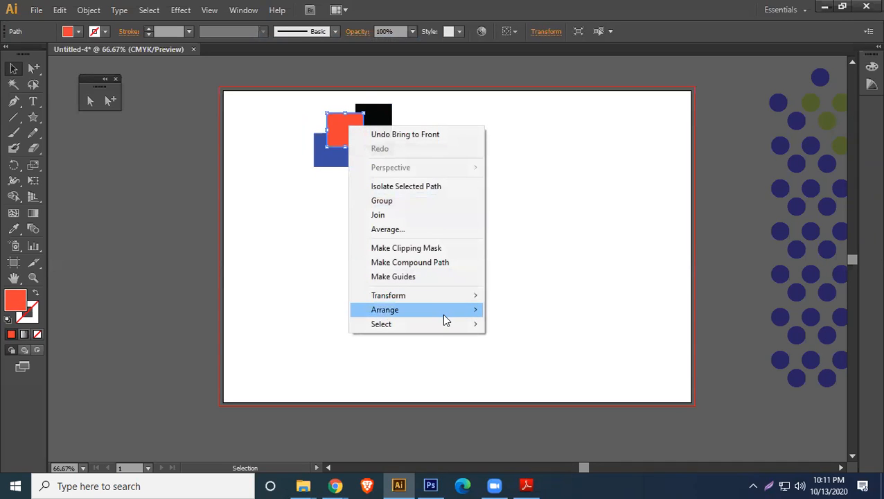
{"action": "mouse_move", "coordinate": [442, 313]}
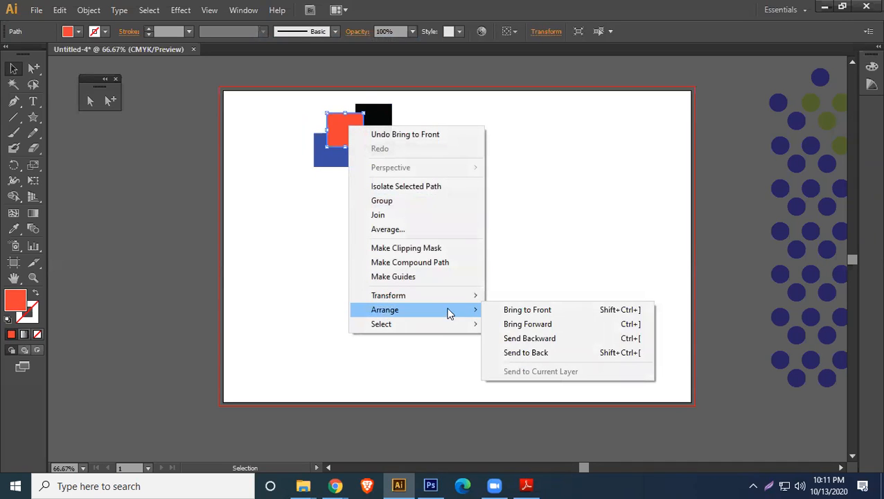
{"action": "left_click", "coordinate": [541, 352]}
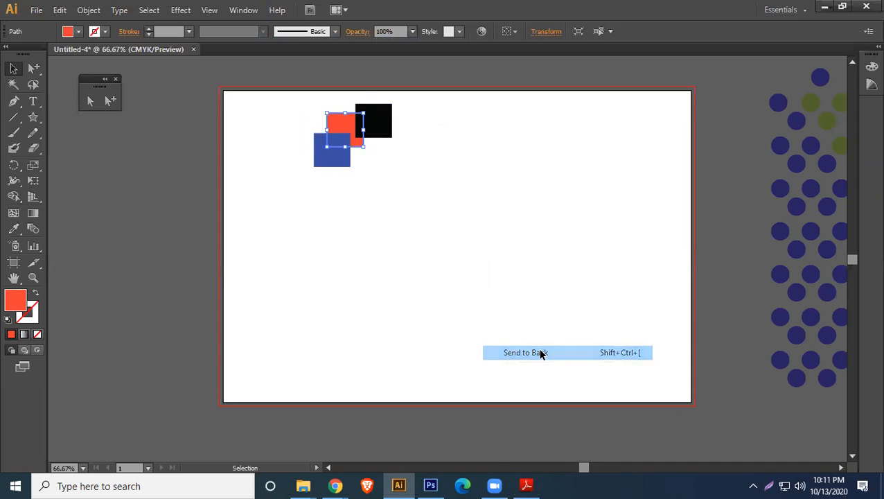
{"action": "left_click", "coordinate": [447, 167]}
- Delete all three overlapping squares, and check the Class 01 topic list in Illustrator Module.pdf before closing that file
{"action": "left_click_drag", "start_coordinate": [349, 134], "coordinate": [462, 200]}
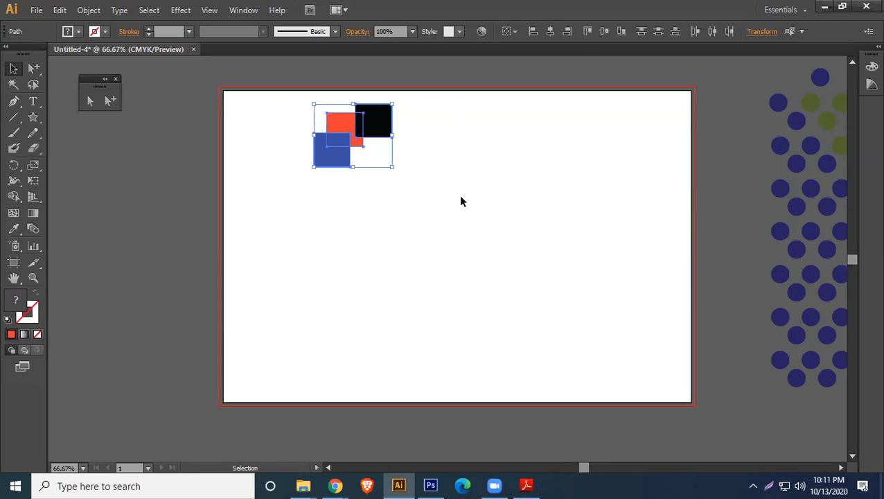
{"action": "key", "text": "Delete"}
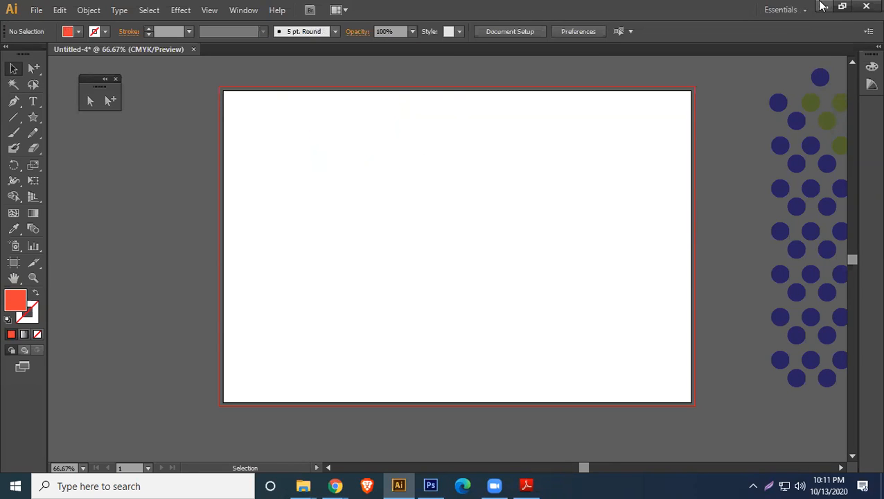
{"action": "left_click", "coordinate": [527, 486]}
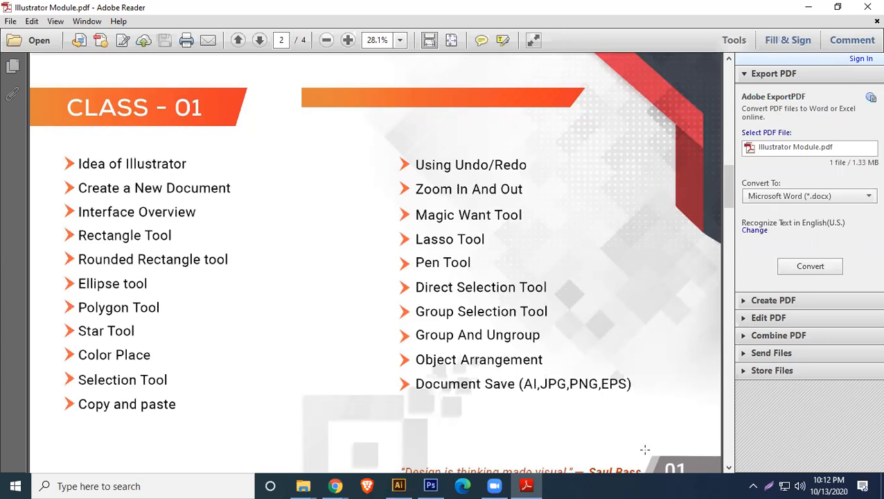
{"action": "left_click", "coordinate": [865, 7]}
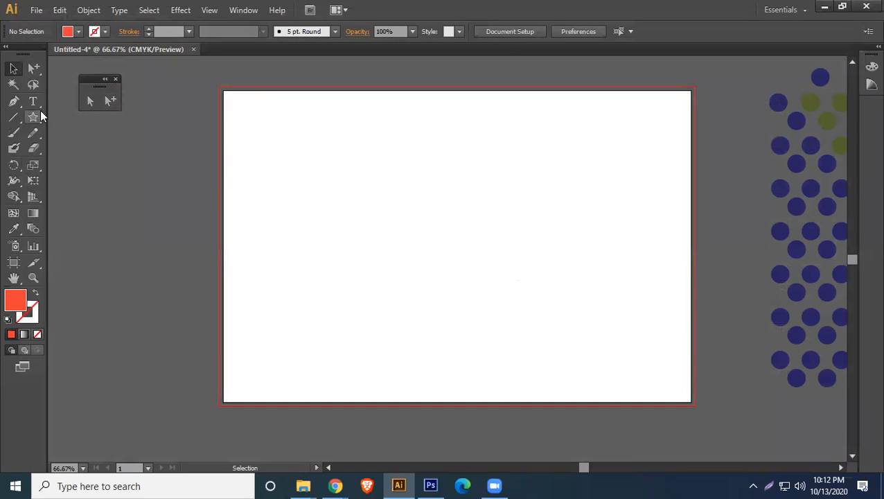
- Draw a wide rectangle on the upper right part of the artboard and fill it with dark green
{"action": "left_click_drag", "start_coordinate": [33, 123], "coordinate": [101, 117]}
{"action": "left_click_drag", "start_coordinate": [410, 137], "coordinate": [622, 270]}
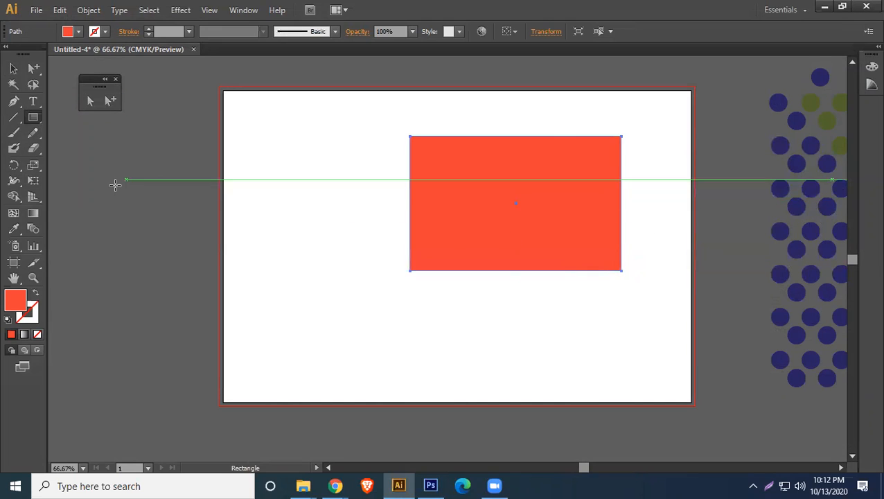
{"action": "left_click", "coordinate": [79, 31]}
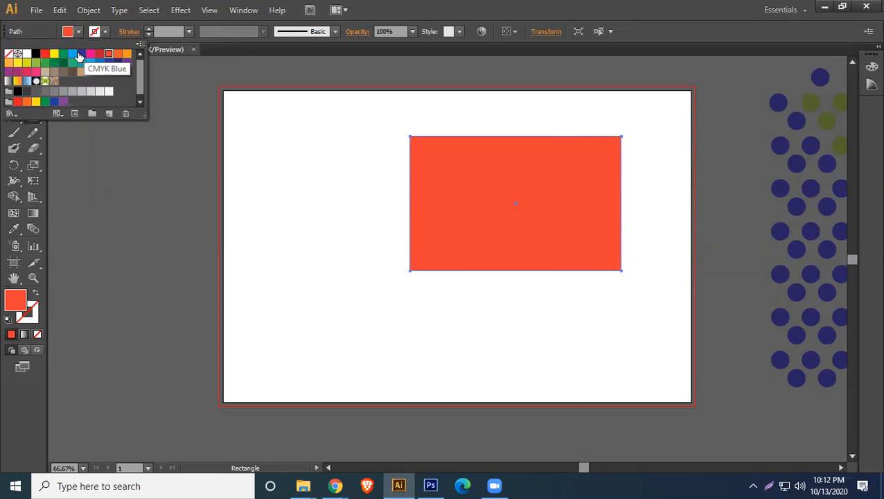
{"action": "left_click", "coordinate": [64, 64]}
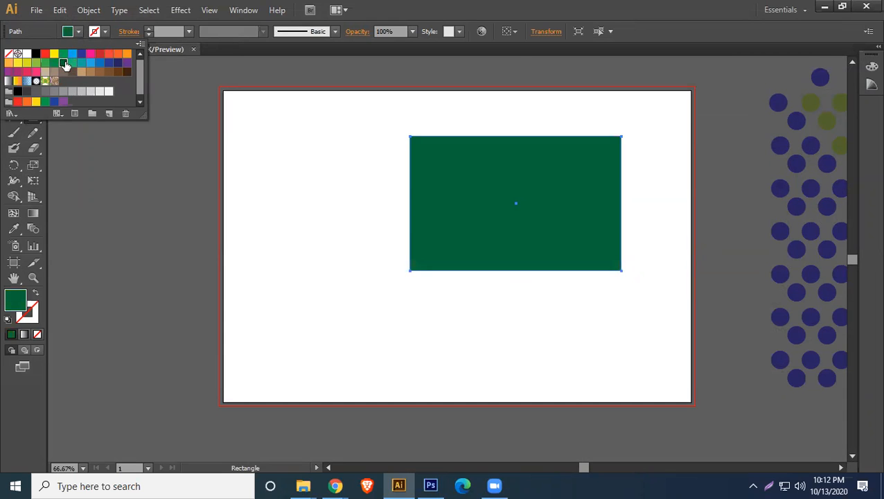
{"action": "left_click", "coordinate": [562, 6]}
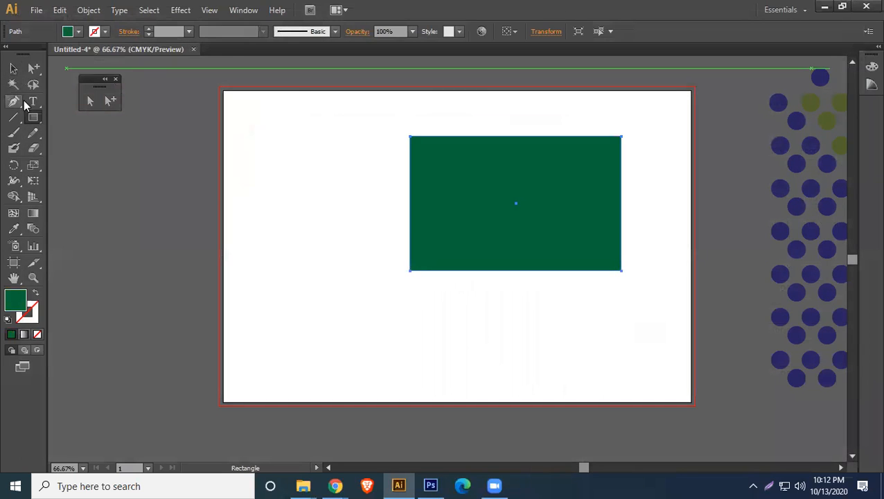
- Draw a circle near the centre of the green rectangle and fill it with red
{"action": "left_click_drag", "start_coordinate": [31, 120], "coordinate": [83, 148]}
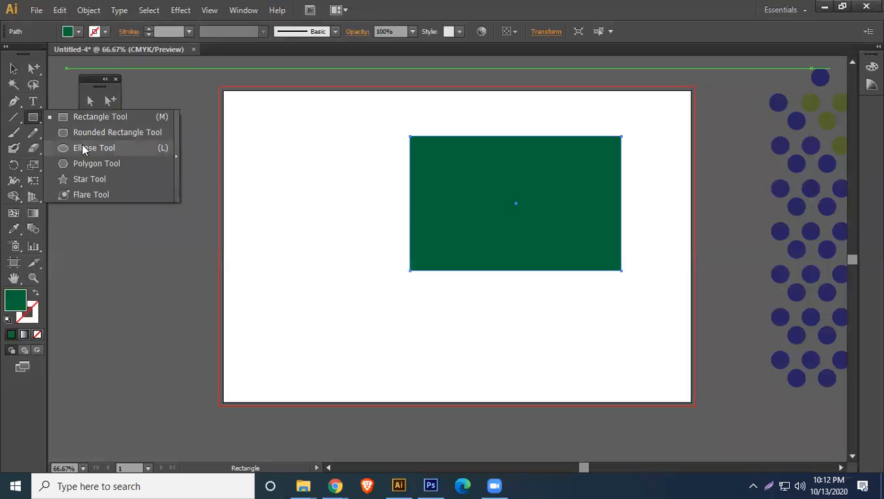
{"action": "left_click_drag", "start_coordinate": [501, 183], "coordinate": [543, 231]}
{"action": "left_click", "coordinate": [78, 31]}
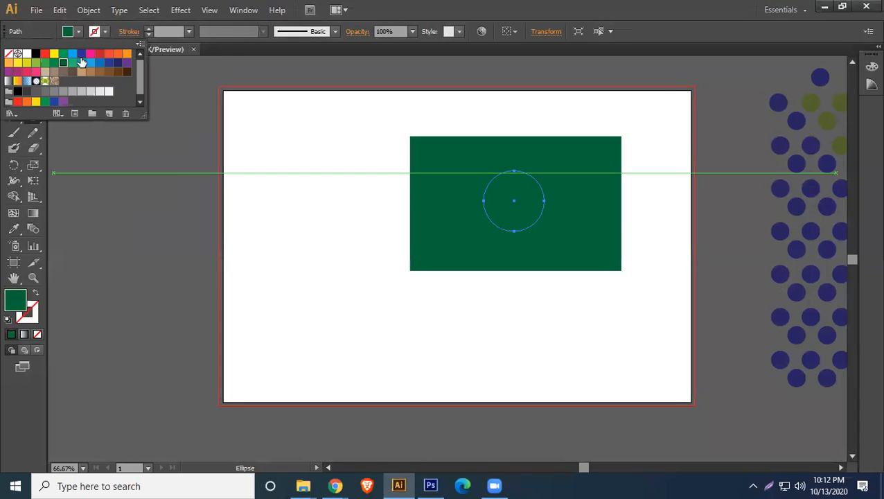
{"action": "left_click", "coordinate": [45, 54]}
{"action": "key", "text": "Escape"}
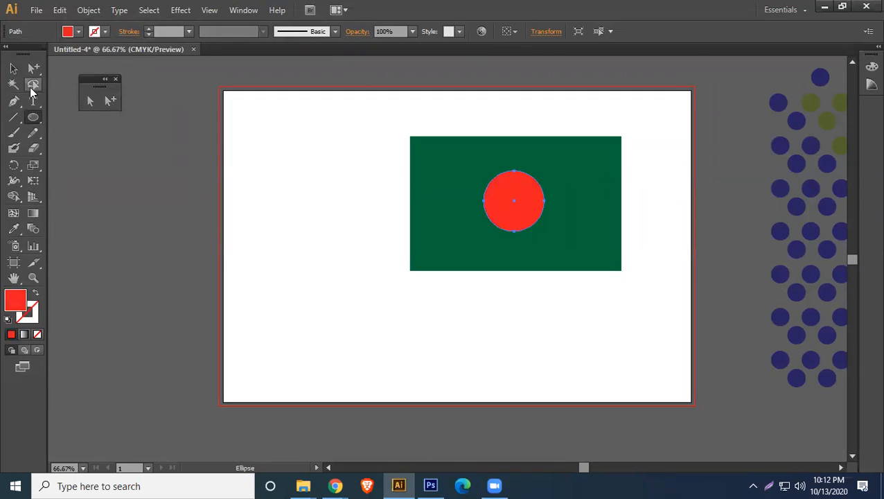
- Draw a narrow vertical rounded rectangle as a pole at the flag's lower left edge and fill it with grey C=0 M=0 Y=0 K=60
{"action": "left_click_drag", "start_coordinate": [32, 116], "coordinate": [72, 119]}
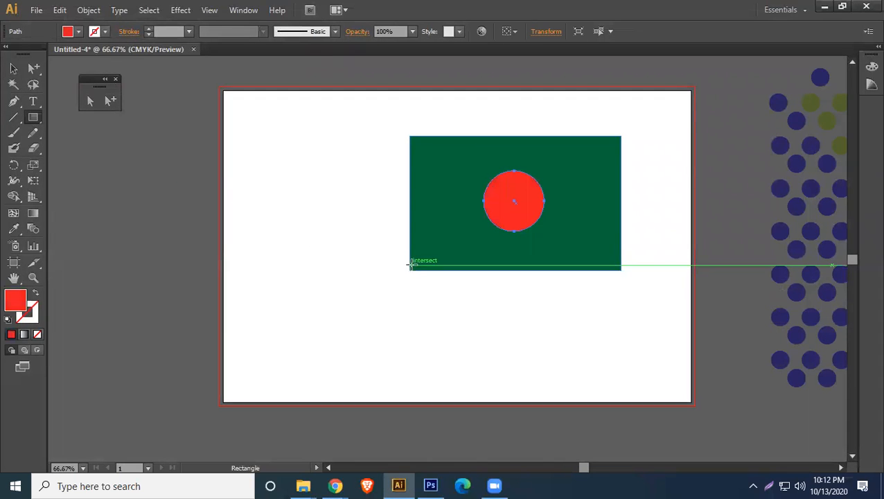
{"action": "left_click_drag", "start_coordinate": [37, 116], "coordinate": [81, 131]}
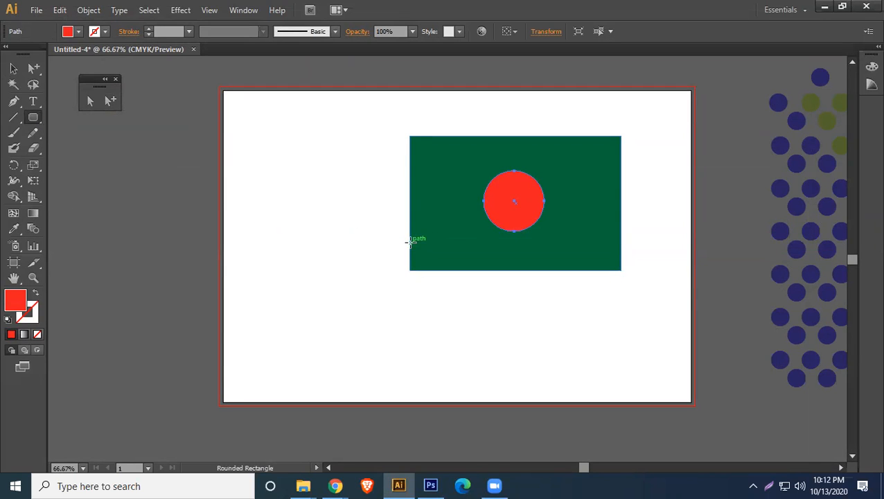
{"action": "left_click_drag", "start_coordinate": [410, 242], "coordinate": [415, 367]}
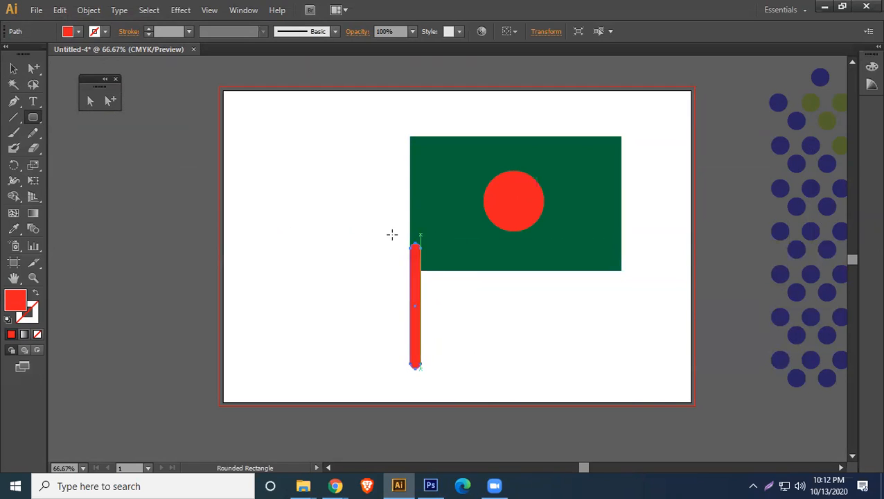
{"action": "left_click", "coordinate": [13, 67]}
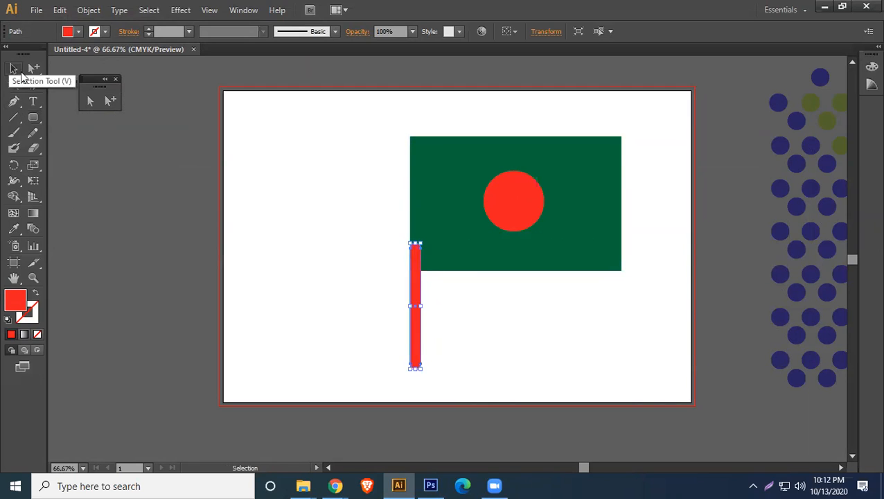
{"action": "left_click", "coordinate": [78, 31]}
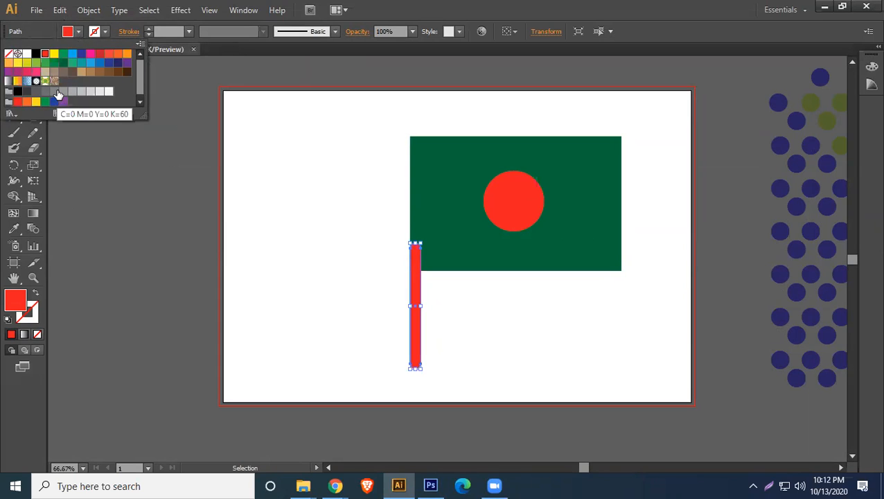
{"action": "left_click", "coordinate": [55, 91]}
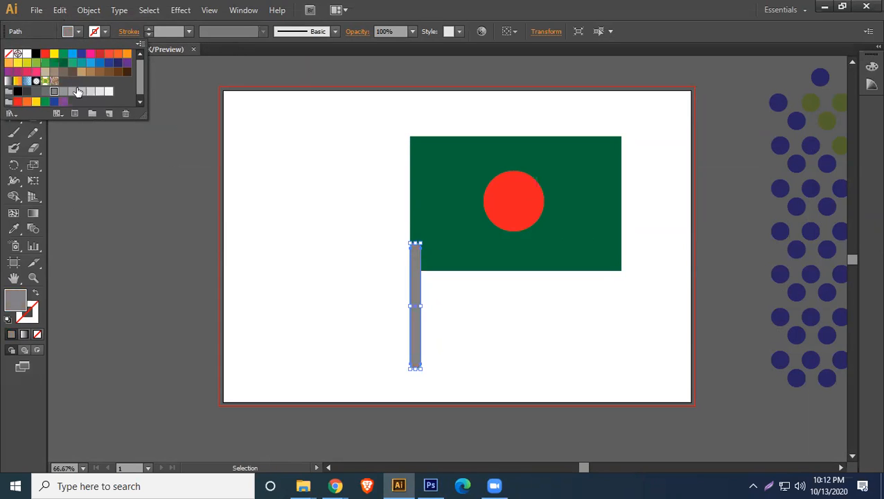
{"action": "left_click", "coordinate": [461, 5]}
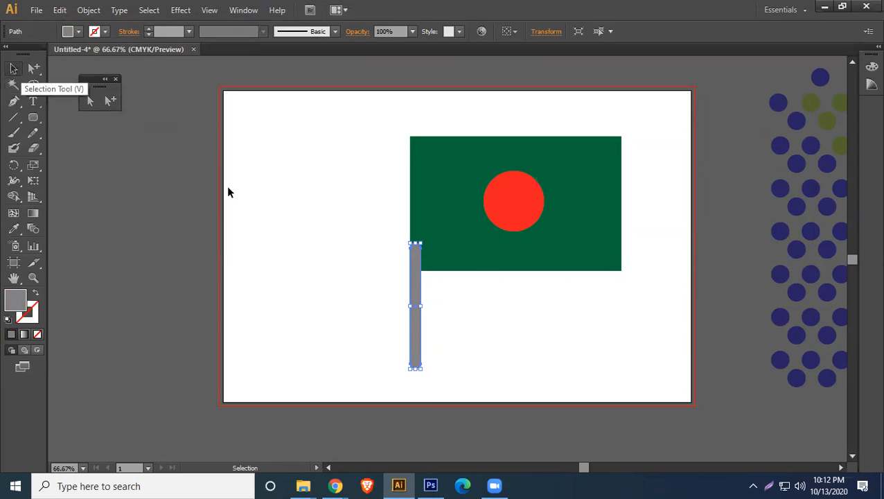
{"action": "left_click", "coordinate": [525, 343]}
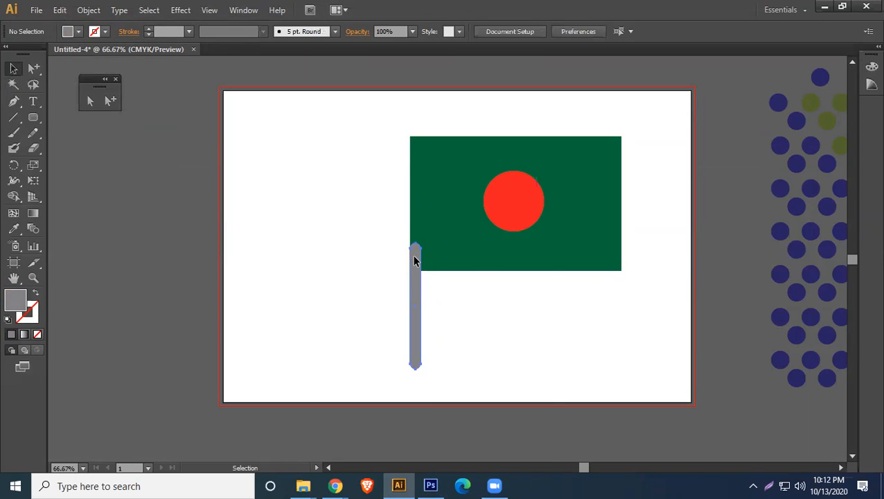
- Send the grey pole to the back of the stack, behind the green rectangle, and deselect it
{"action": "right_click", "coordinate": [415, 257]}
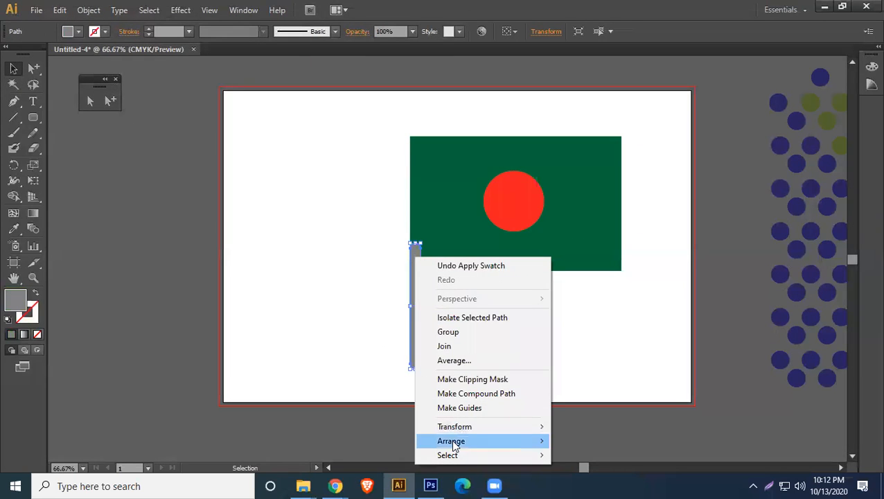
{"action": "mouse_move", "coordinate": [455, 444]}
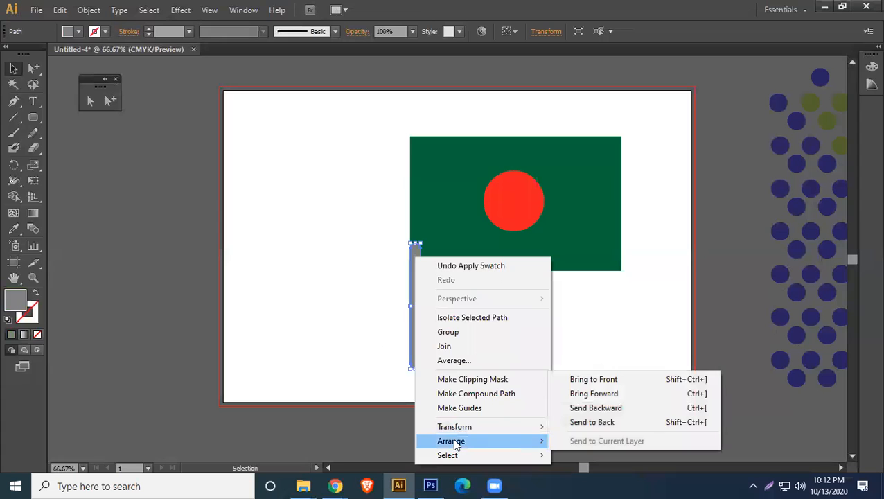
{"action": "left_click", "coordinate": [601, 420]}
{"action": "left_click", "coordinate": [720, 160]}
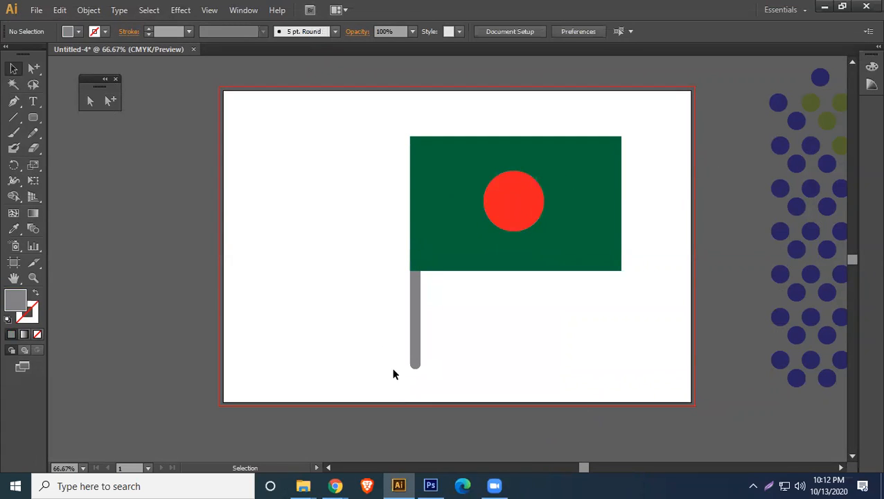
- Draw a flat ellipse as a base at the pole's foot and move it slightly up over the pole's end
{"action": "left_click_drag", "start_coordinate": [31, 117], "coordinate": [91, 147]}
{"action": "left_click_drag", "start_coordinate": [392, 362], "coordinate": [441, 384]}
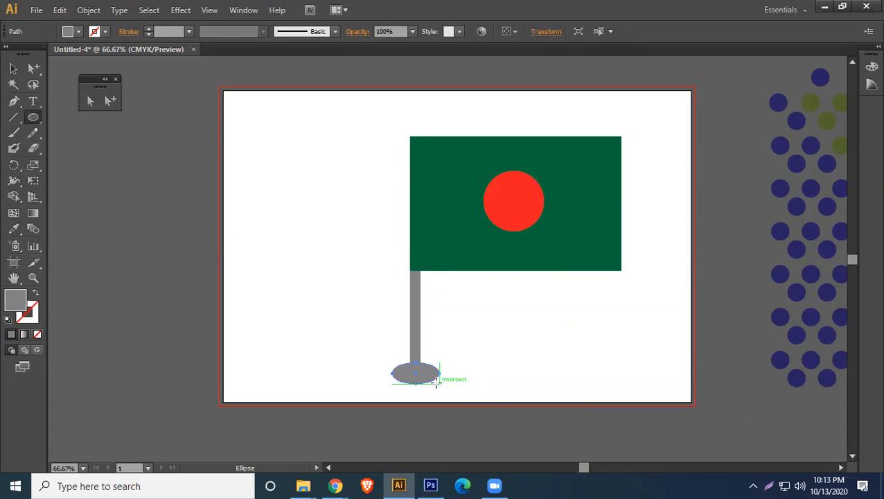
{"action": "left_click", "coordinate": [15, 68]}
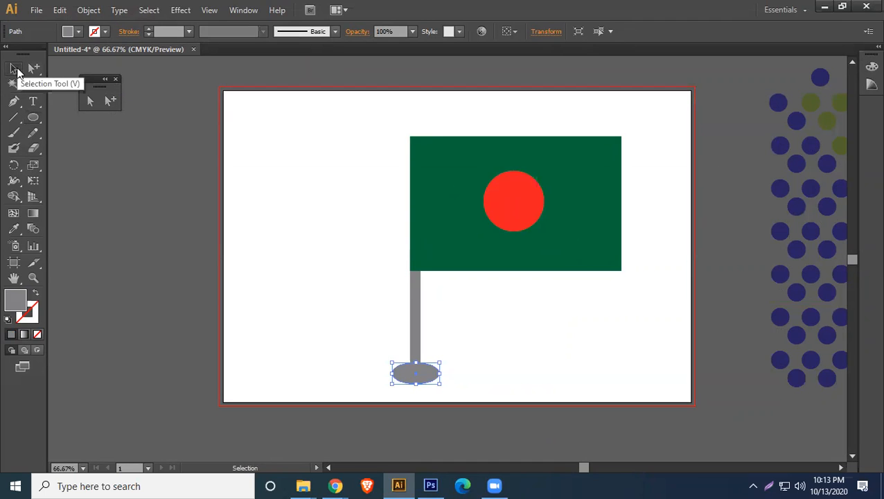
{"action": "left_click_drag", "start_coordinate": [428, 374], "coordinate": [420, 366]}
- Send the base ellipse to the back of the stack, fill it with dark grey, and deselect it
{"action": "right_click", "coordinate": [420, 367]}
{"action": "mouse_move", "coordinate": [486, 344]}
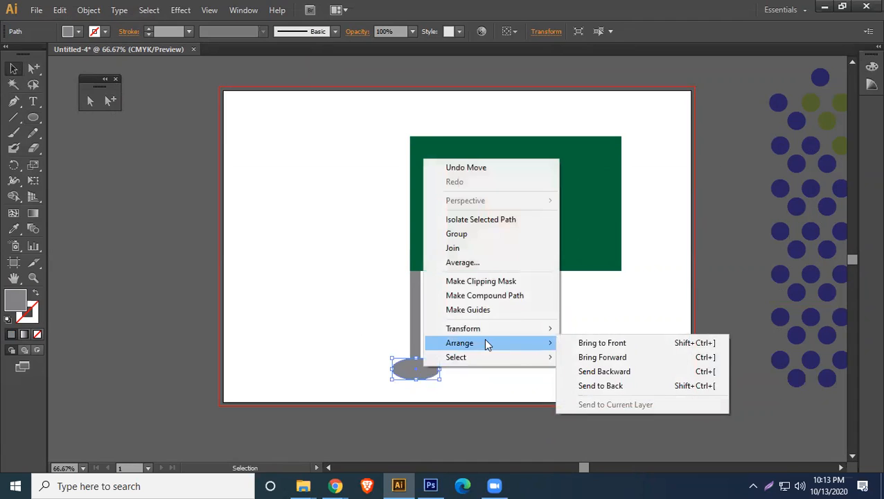
{"action": "left_click", "coordinate": [610, 383]}
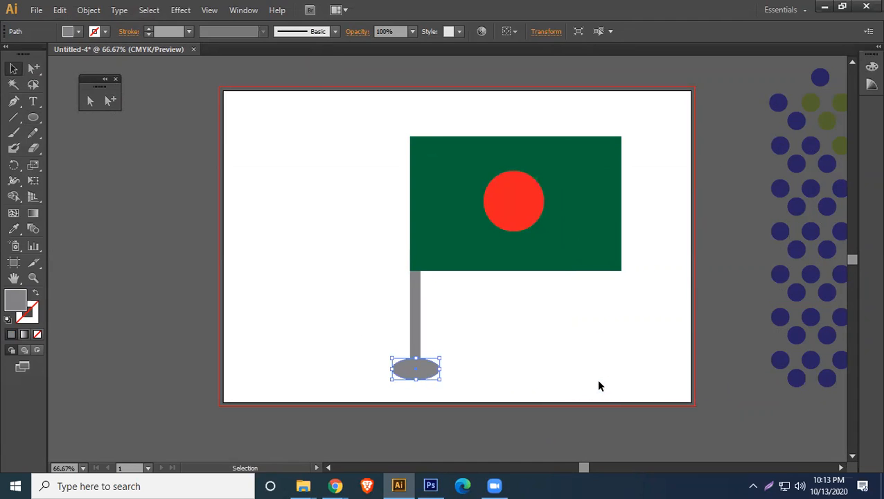
{"action": "left_click", "coordinate": [78, 31]}
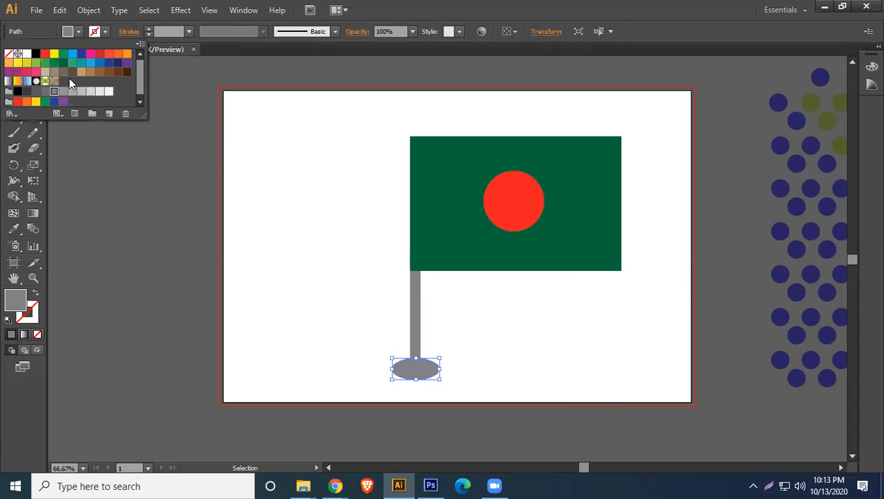
{"action": "left_click", "coordinate": [28, 92]}
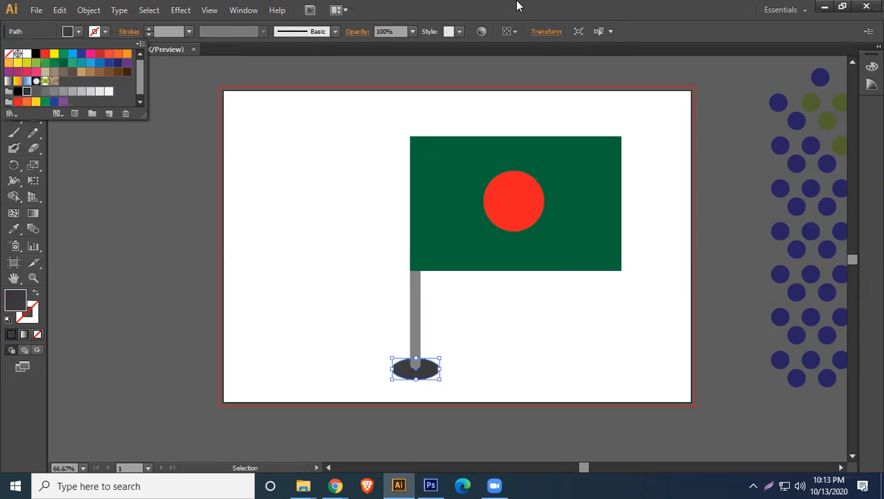
{"action": "left_click", "coordinate": [573, 5]}
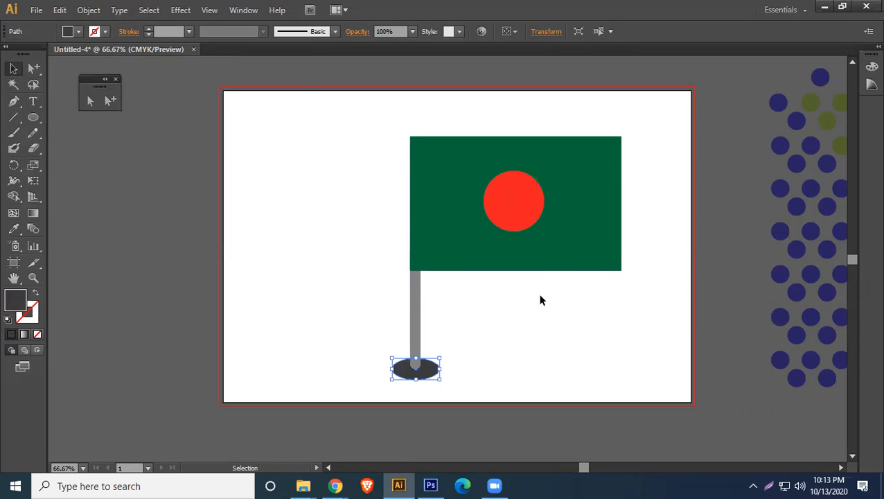
{"action": "left_click", "coordinate": [535, 327]}
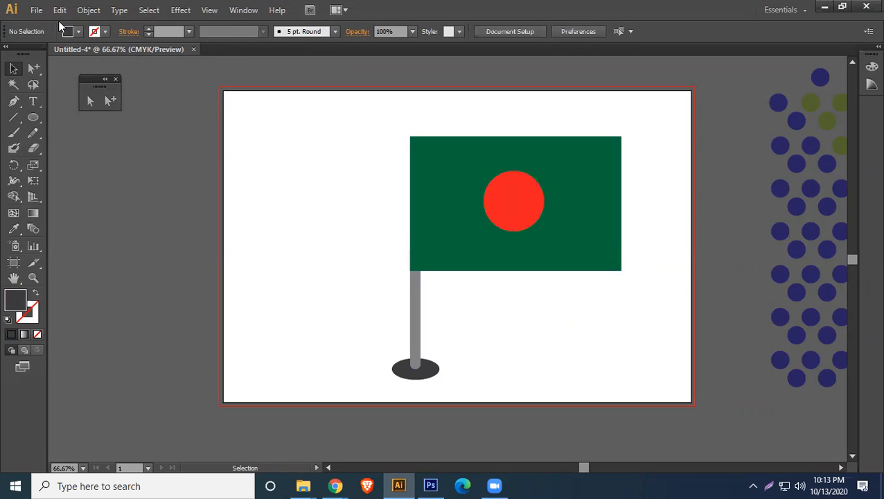
- Save the document to the Desktop as 01 in Adobe Illustrator (*.AI) format, using the Illustrator CS6 version
{"action": "left_click", "coordinate": [36, 10]}
{"action": "left_click", "coordinate": [57, 113]}
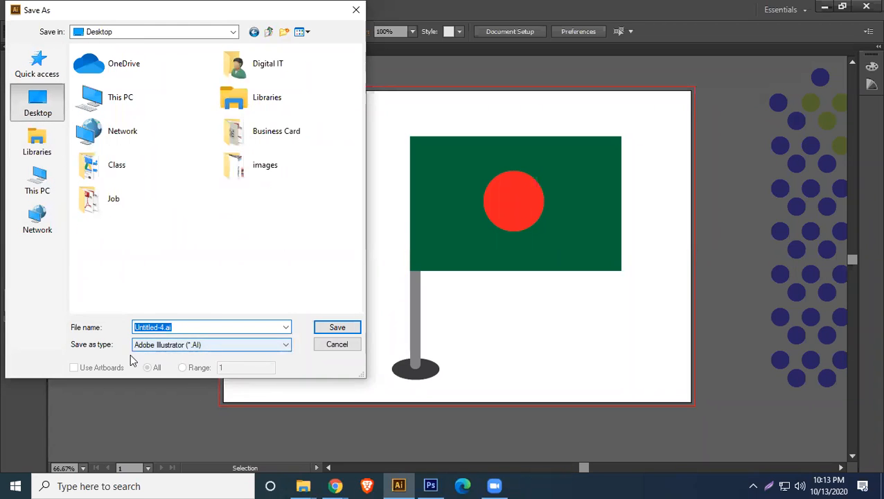
{"action": "left_click", "coordinate": [218, 347]}
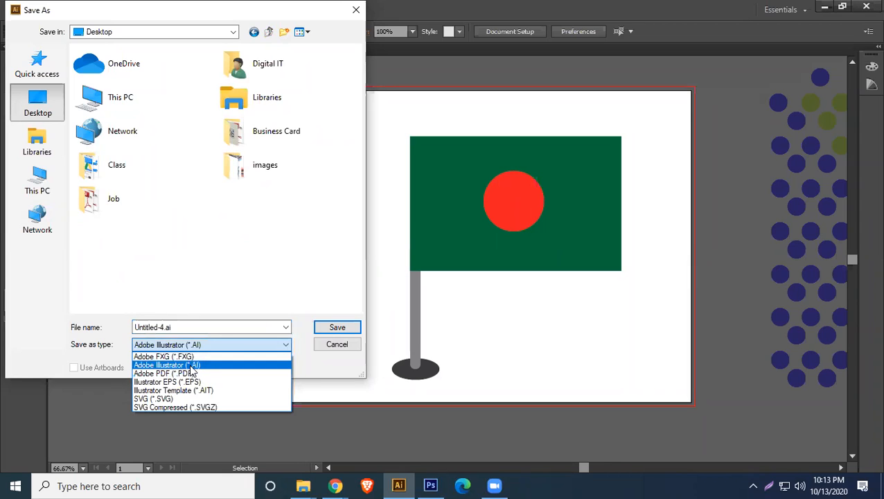
{"action": "left_click", "coordinate": [189, 365]}
{"action": "left_click", "coordinate": [189, 328]}
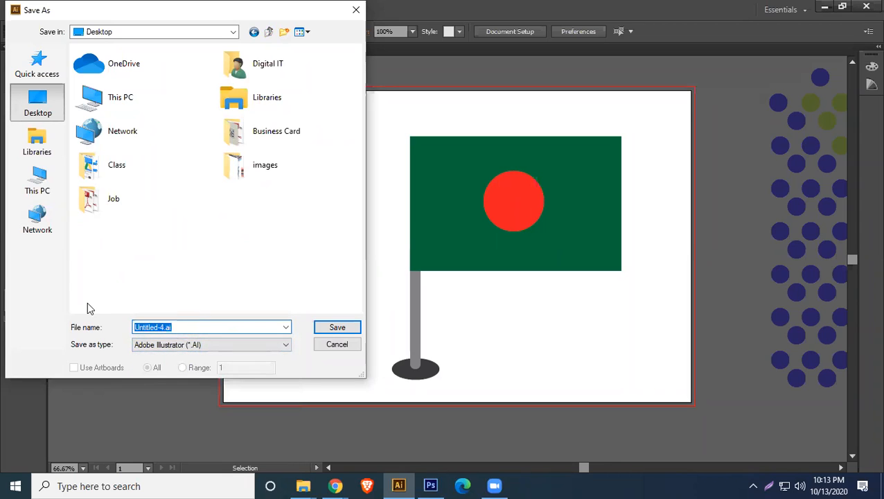
{"action": "type", "text": "01"}
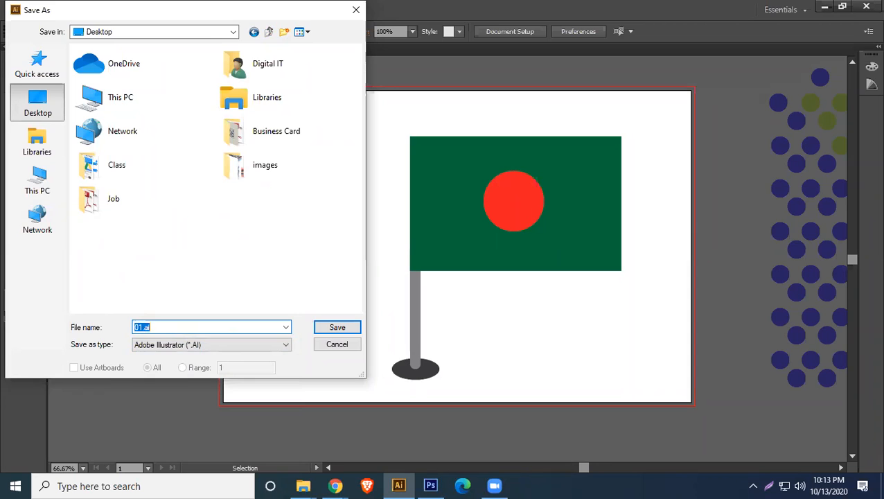
{"action": "key", "text": "Return"}
{"action": "left_click", "coordinate": [418, 54]}
{"action": "left_click", "coordinate": [400, 69]}
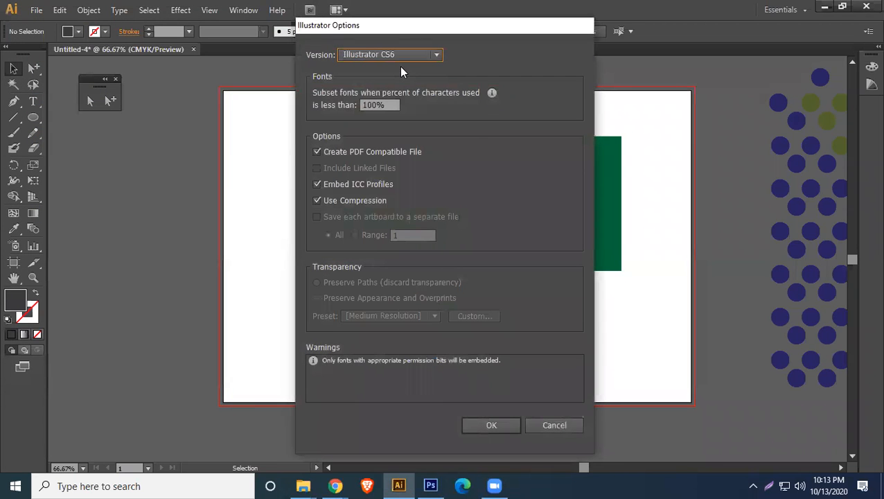
{"action": "left_click", "coordinate": [490, 426]}
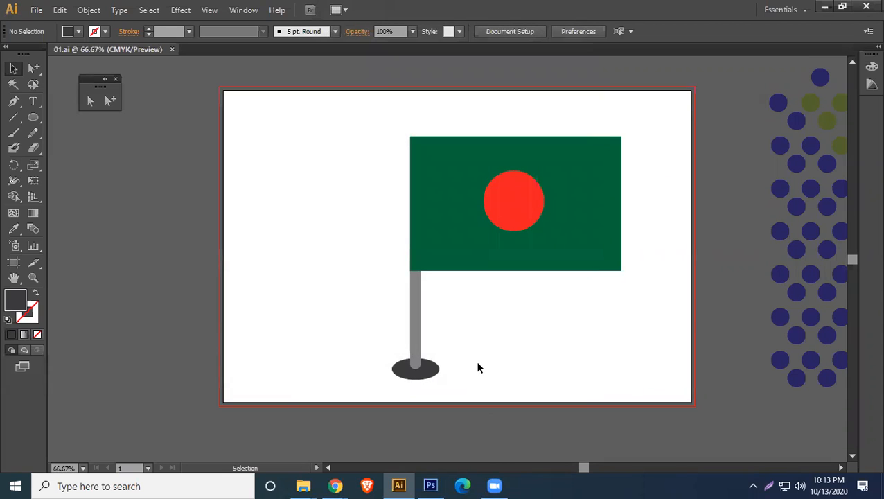
- Close the saved document and quit Illustrator, clearing the clipboard data
{"action": "left_click", "coordinate": [172, 49]}
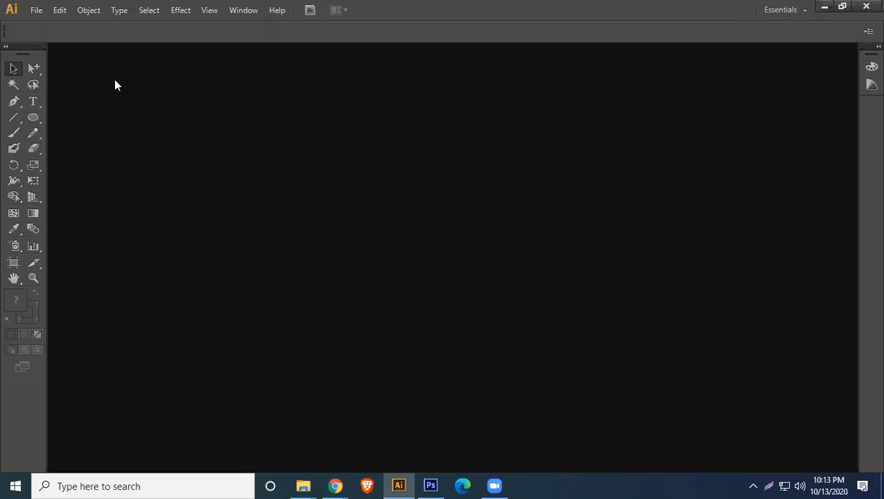
{"action": "left_click", "coordinate": [866, 6]}
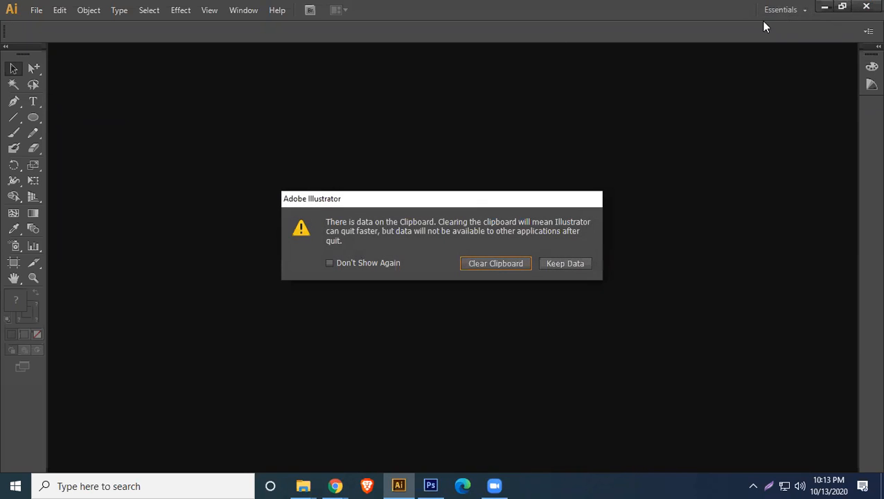
{"action": "left_click", "coordinate": [479, 266]}
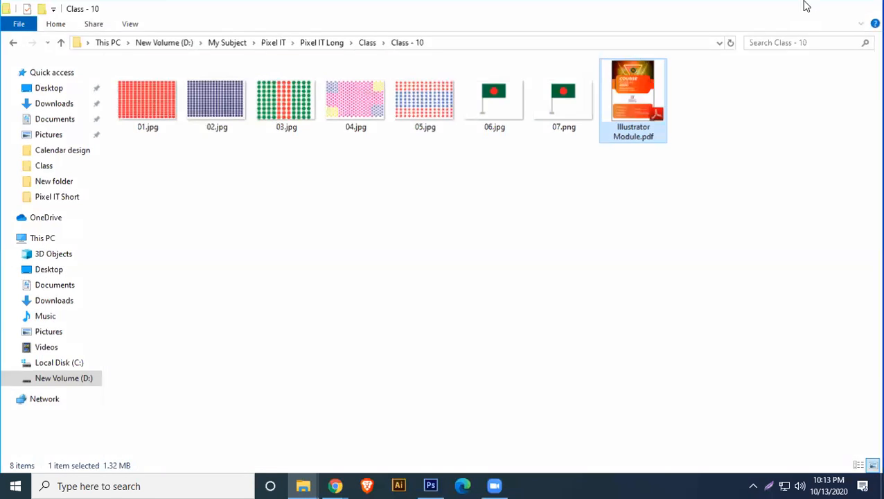
- Reopen 01.ai from the desktop and move the flag's red circle slightly up and to the right
{"action": "left_click", "coordinate": [807, 6]}
{"action": "left_click_drag", "start_coordinate": [125, 367], "coordinate": [558, 169]}
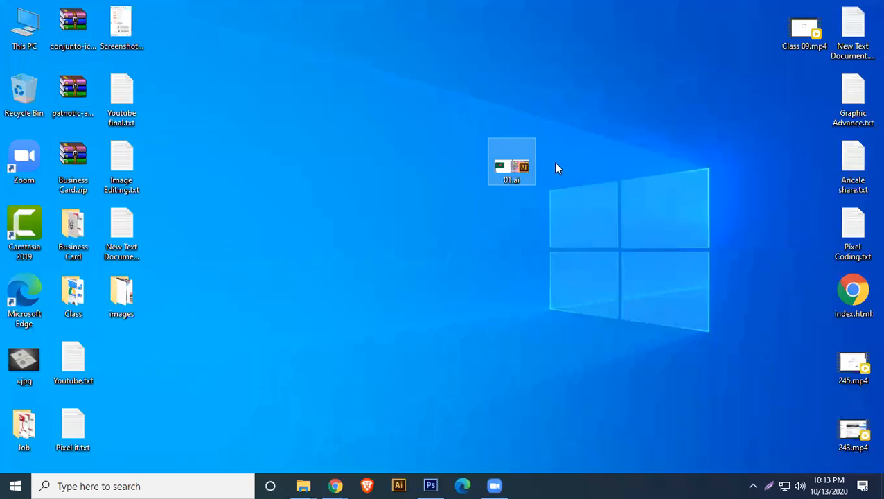
{"action": "double_click", "coordinate": [512, 162]}
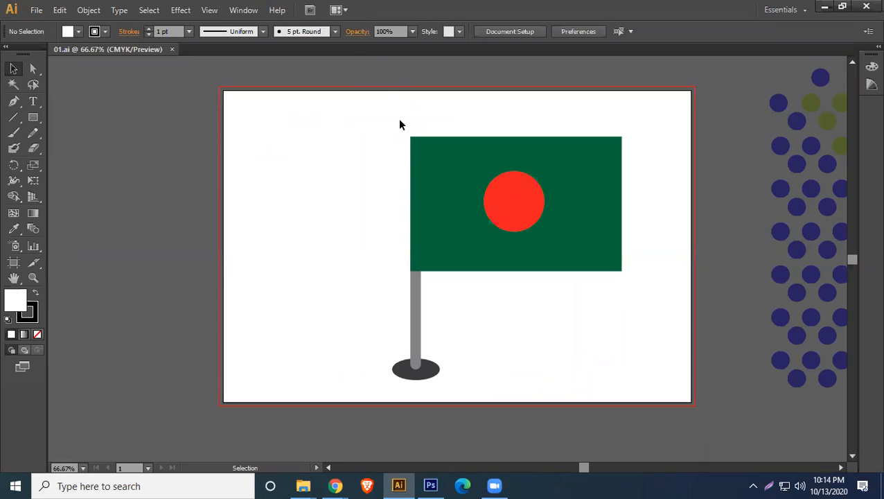
{"action": "left_click_drag", "start_coordinate": [493, 184], "coordinate": [527, 197]}
{"action": "left_click", "coordinate": [361, 160]}
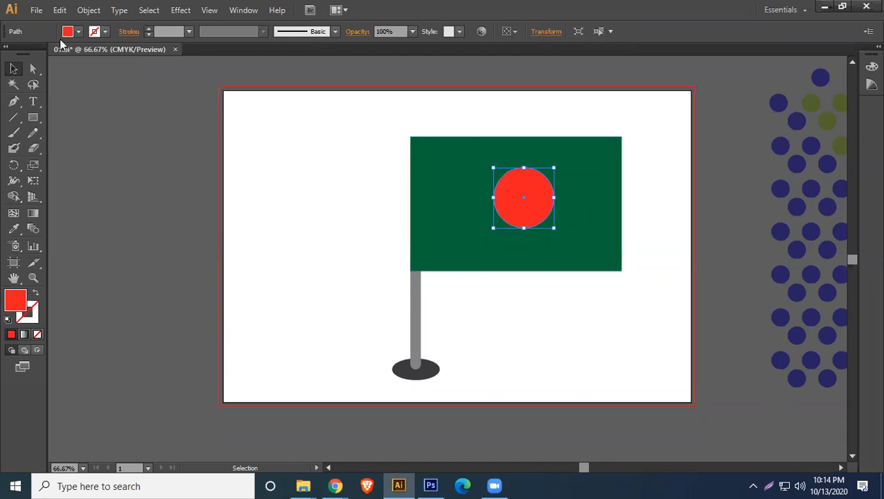
- Export the artwork for the web as a JPEG at Maximum quality, saved to the Desktop as 02
{"action": "left_click", "coordinate": [36, 9]}
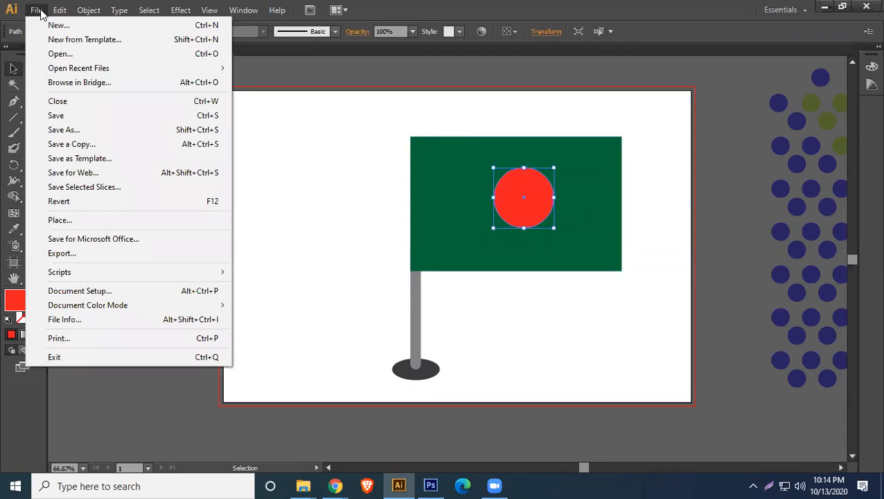
{"action": "left_click", "coordinate": [92, 175]}
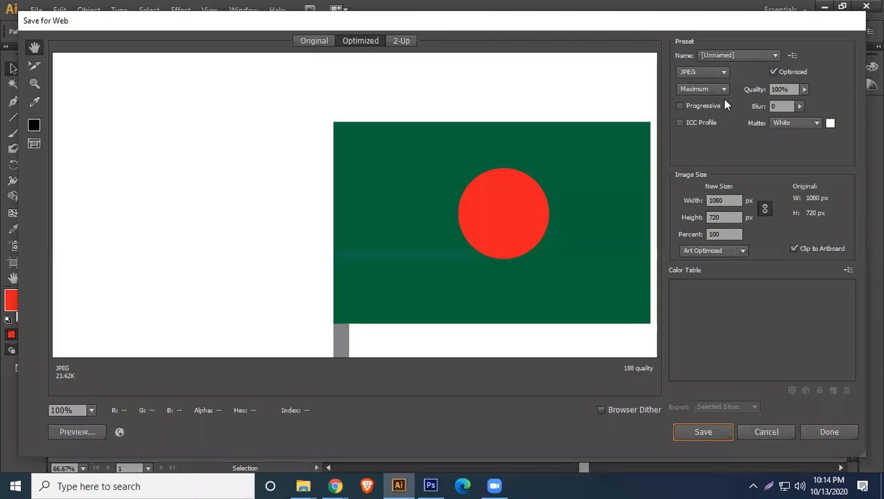
{"action": "left_click", "coordinate": [723, 72]}
{"action": "left_click", "coordinate": [707, 103]}
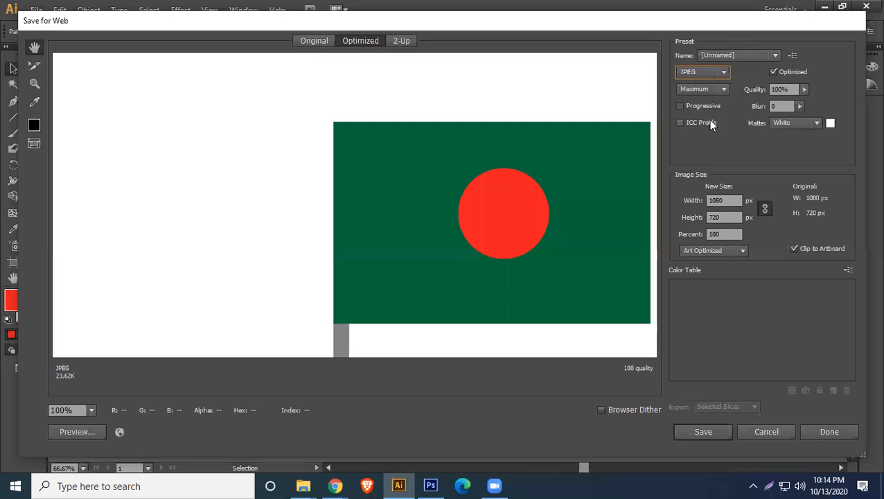
{"action": "left_click", "coordinate": [724, 89]}
{"action": "left_click", "coordinate": [695, 162]}
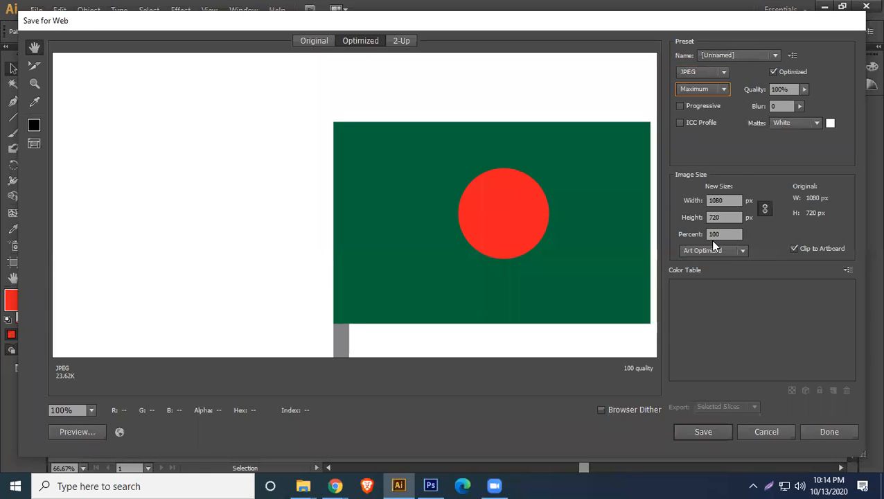
{"action": "left_click", "coordinate": [700, 434]}
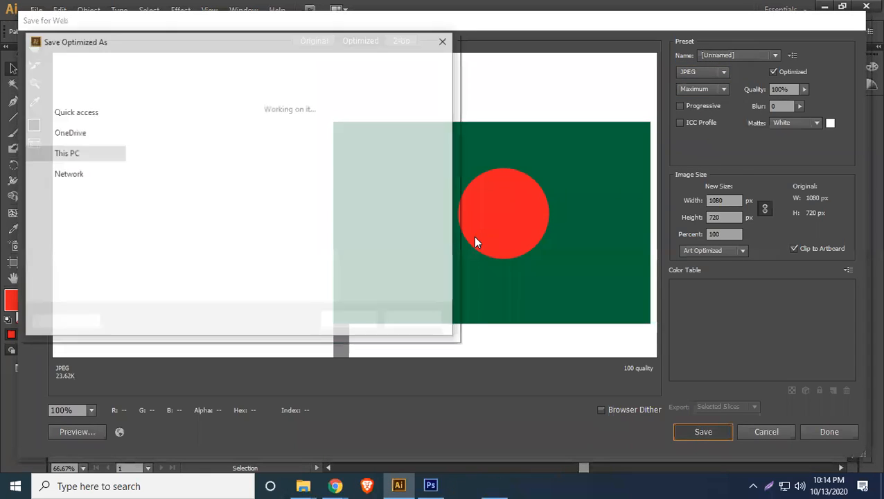
{"action": "left_click", "coordinate": [71, 252]}
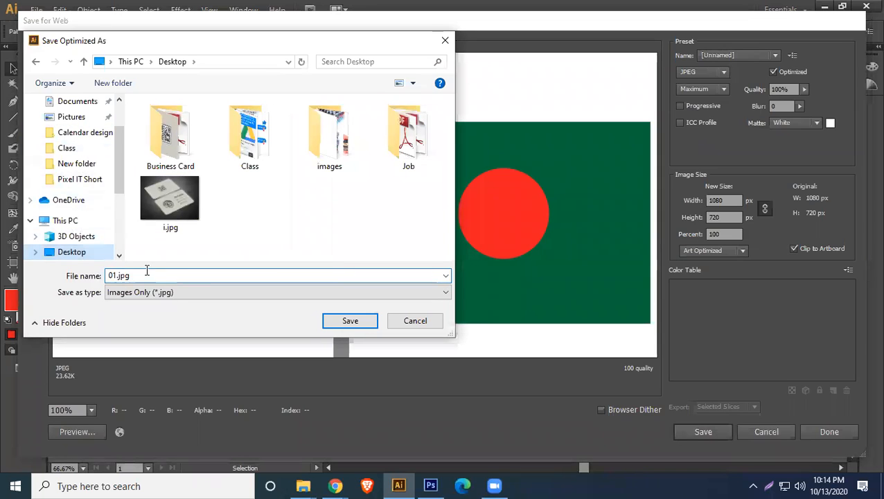
{"action": "type", "text": "02"}
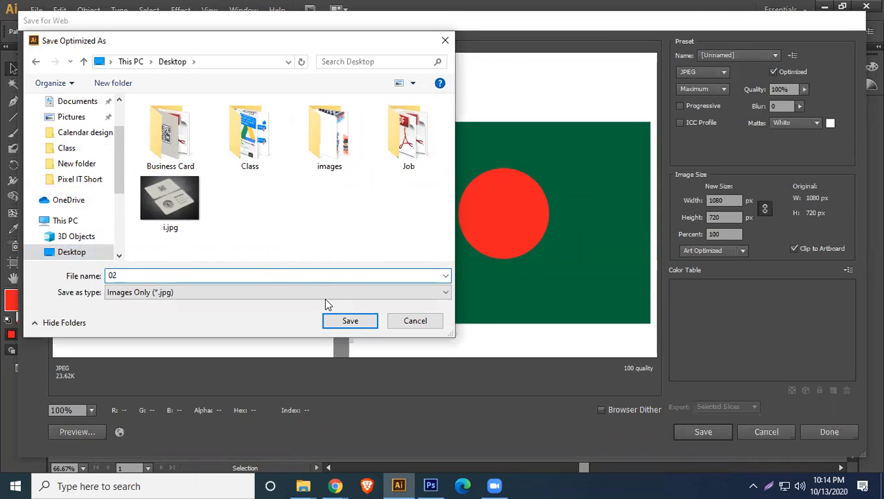
{"action": "left_click", "coordinate": [360, 322]}
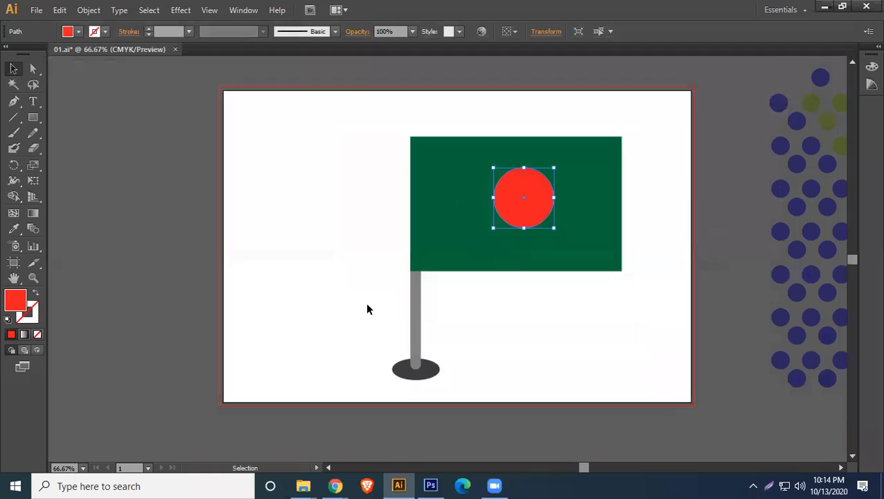
- Move 02.jpg to an empty area of the desktop, open it to check the exported image, and close the viewer
{"action": "left_click", "coordinate": [824, 7]}
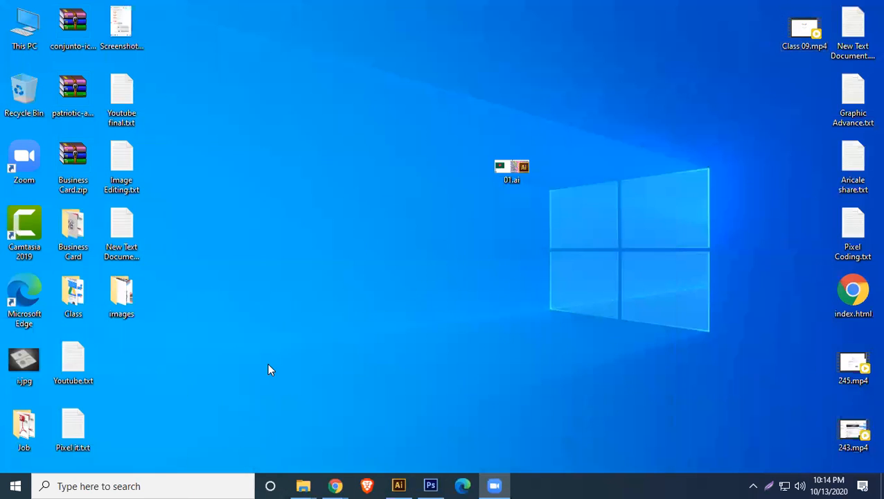
{"action": "left_click_drag", "start_coordinate": [123, 362], "coordinate": [351, 211]}
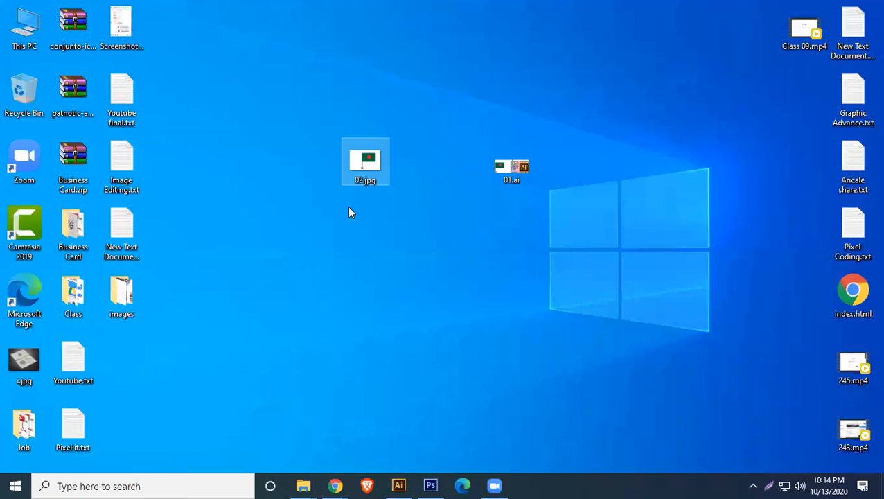
{"action": "double_click", "coordinate": [358, 161]}
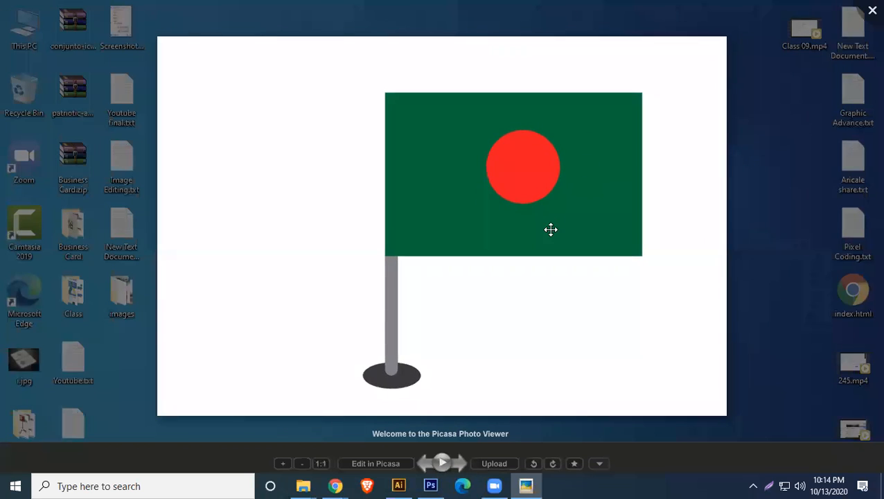
{"action": "left_click", "coordinate": [869, 11]}
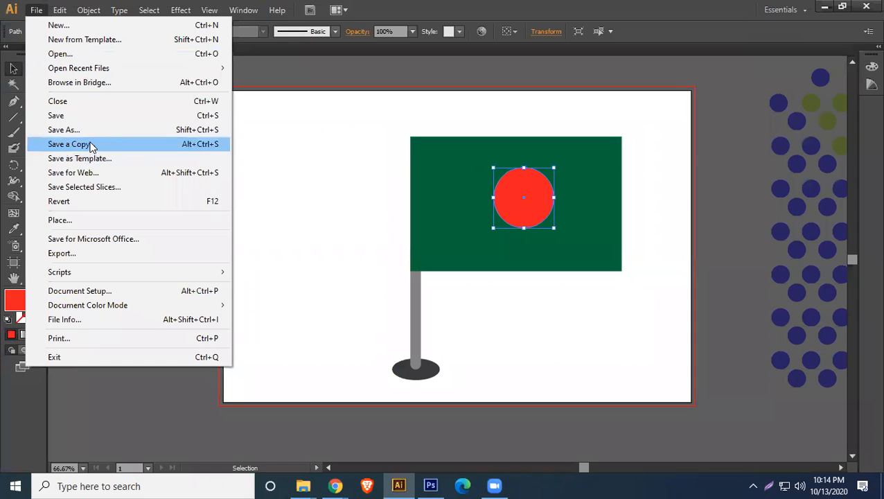
- Export the artwork for the web as a PNG-24 with transparency, saved to the Desktop as 03
{"action": "left_click", "coordinate": [90, 173]}
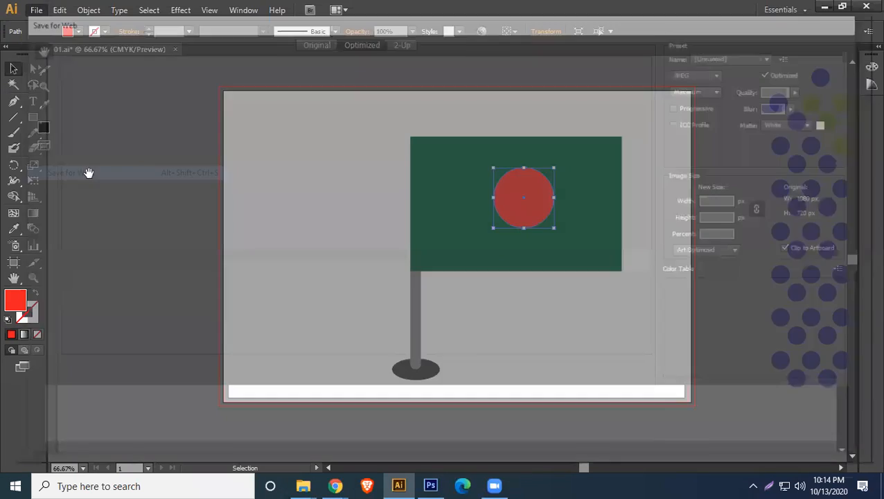
{"action": "left_click", "coordinate": [722, 72]}
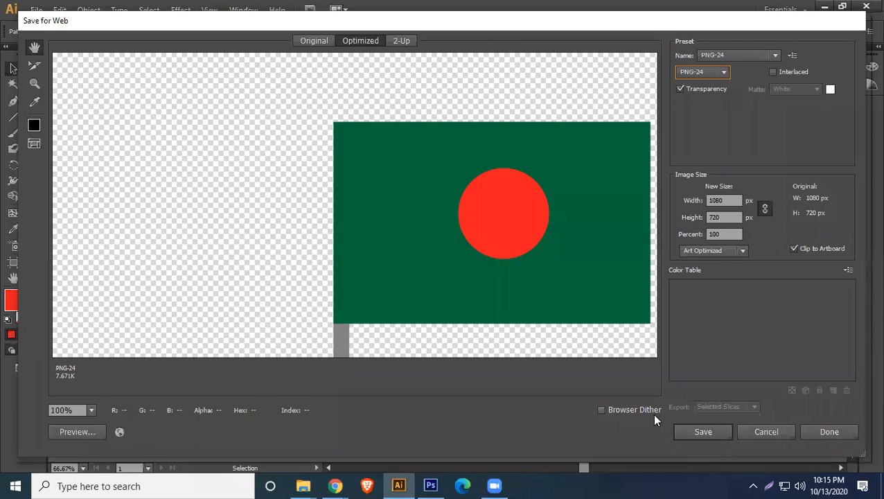
{"action": "left_click", "coordinate": [704, 432]}
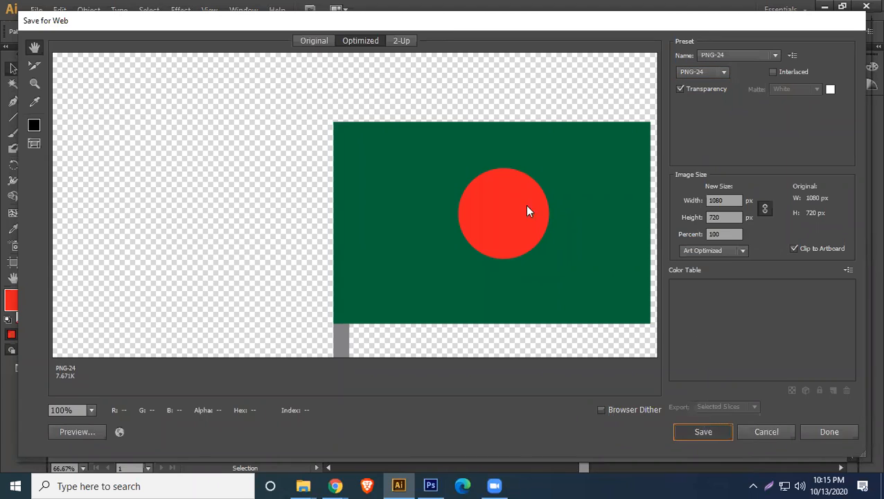
{"action": "left_click", "coordinate": [81, 251]}
{"action": "type", "text": "03"}
{"action": "left_click", "coordinate": [359, 323]}
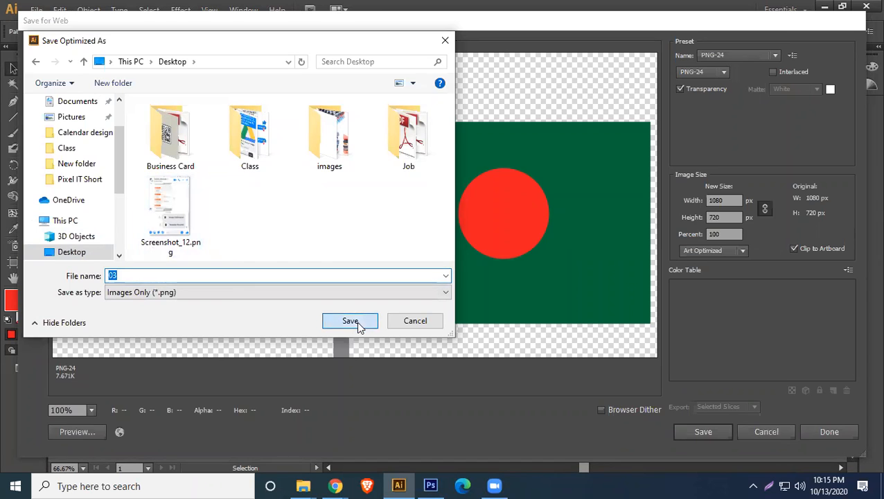
- Move 03.png to the empty desktop area below 02.jpg and compare the two exported image files
{"action": "left_click", "coordinate": [824, 6]}
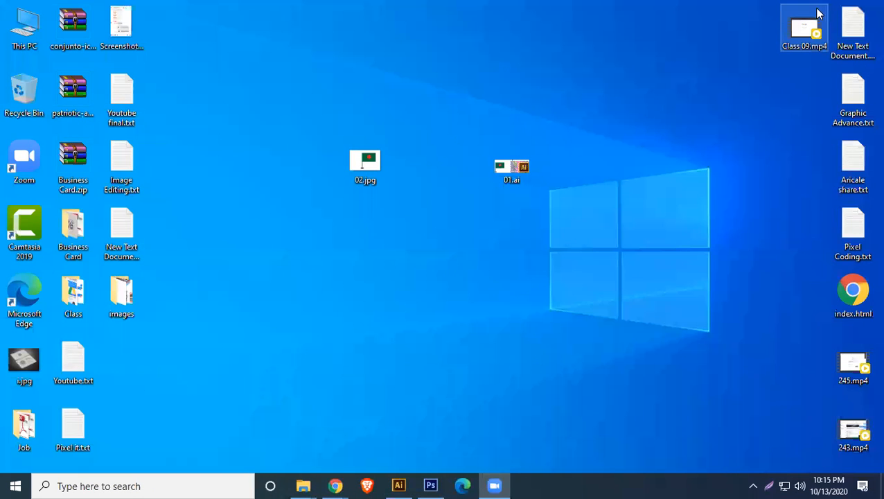
{"action": "left_click_drag", "start_coordinate": [123, 360], "coordinate": [428, 260]}
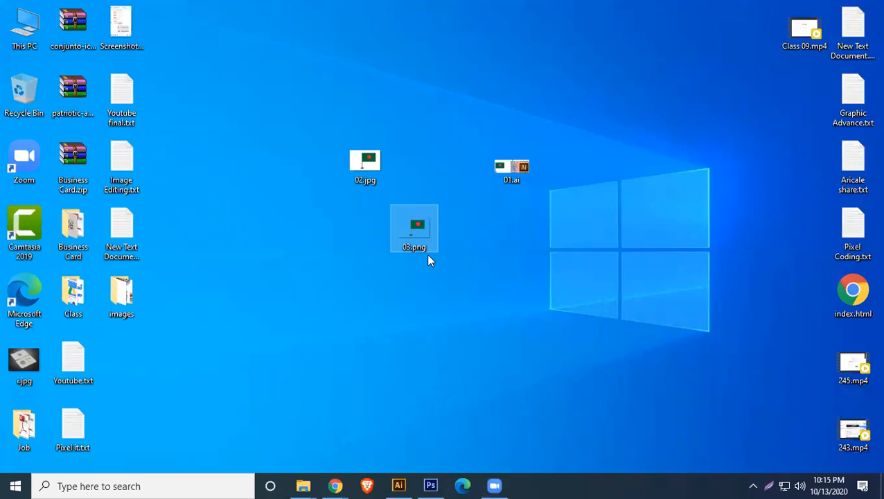
{"action": "left_click", "coordinate": [369, 161]}
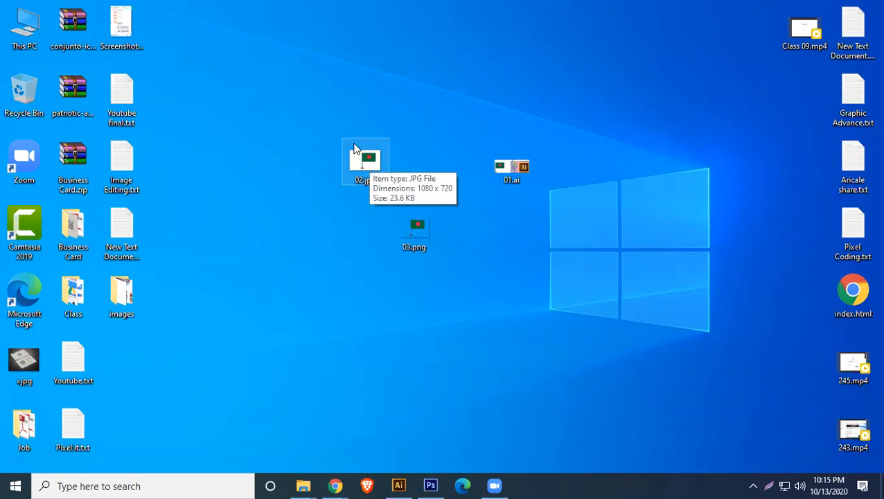
{"action": "left_click", "coordinate": [412, 230]}
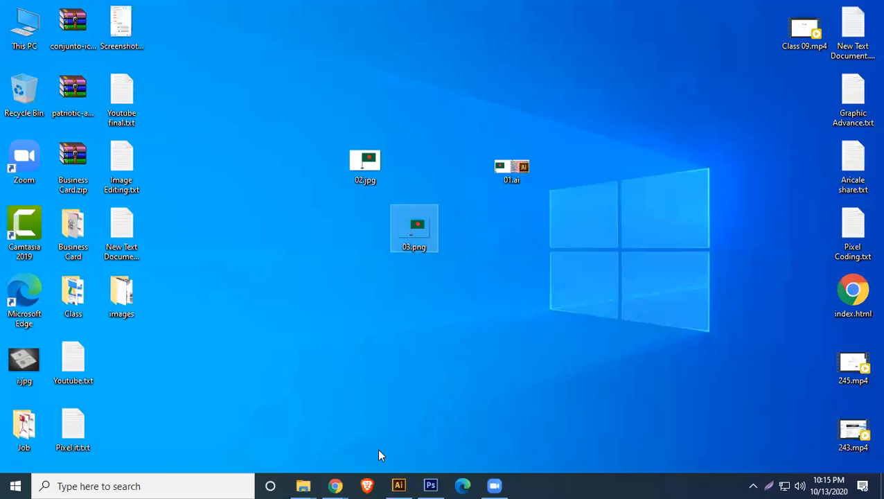
- Switch back to Illustrator and save a copy of the flag artwork to the Desktop in Illustrator EPS format, named 003, with the default EPS options
{"action": "left_click", "coordinate": [398, 486]}
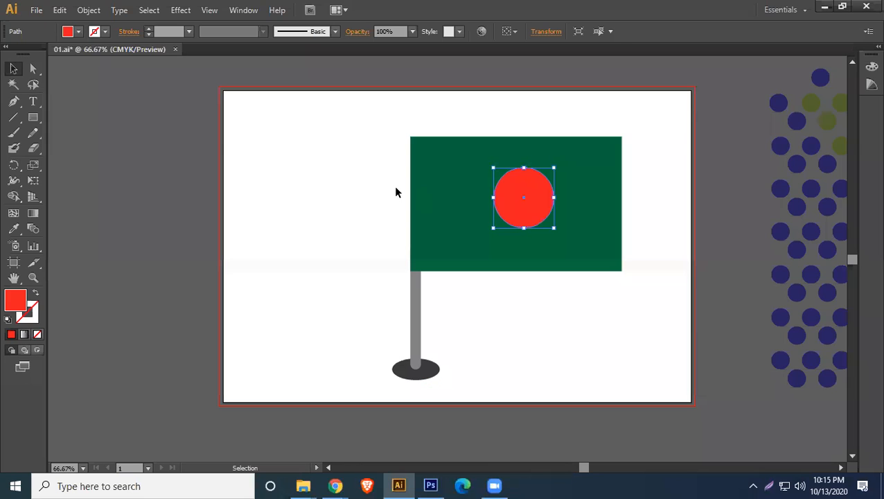
{"action": "left_click", "coordinate": [395, 192]}
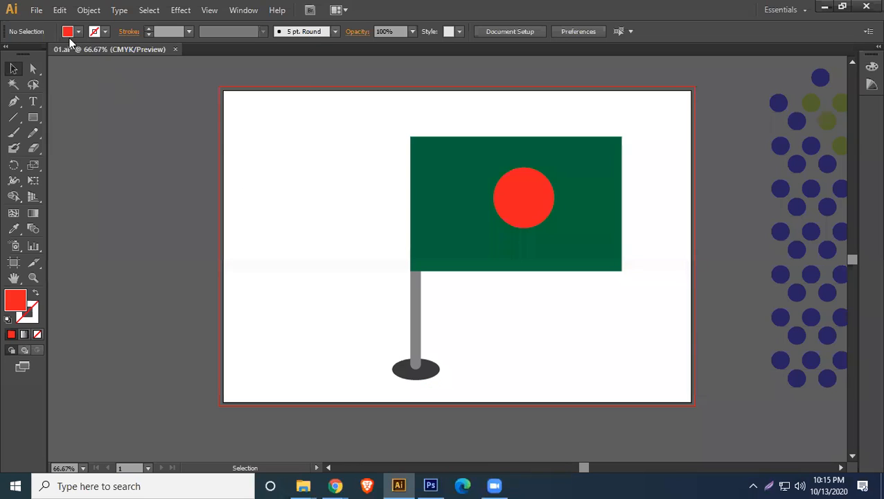
{"action": "left_click", "coordinate": [38, 10]}
{"action": "left_click", "coordinate": [77, 130]}
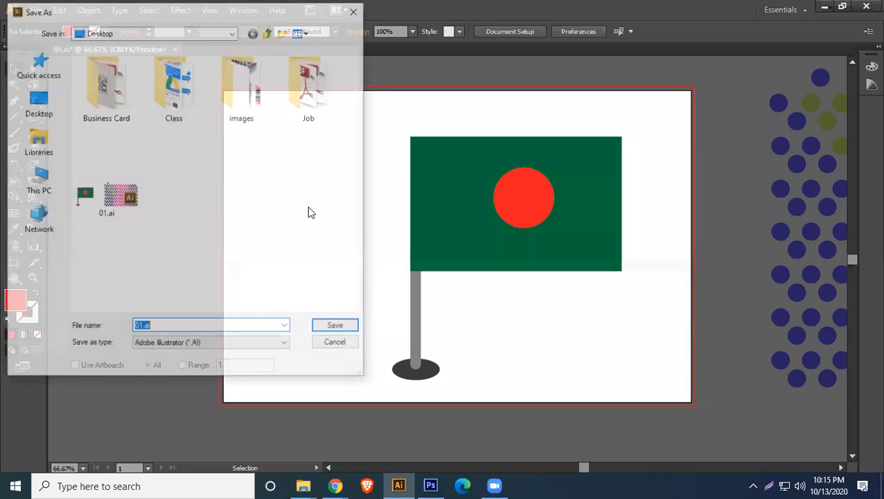
{"action": "left_click", "coordinate": [269, 345]}
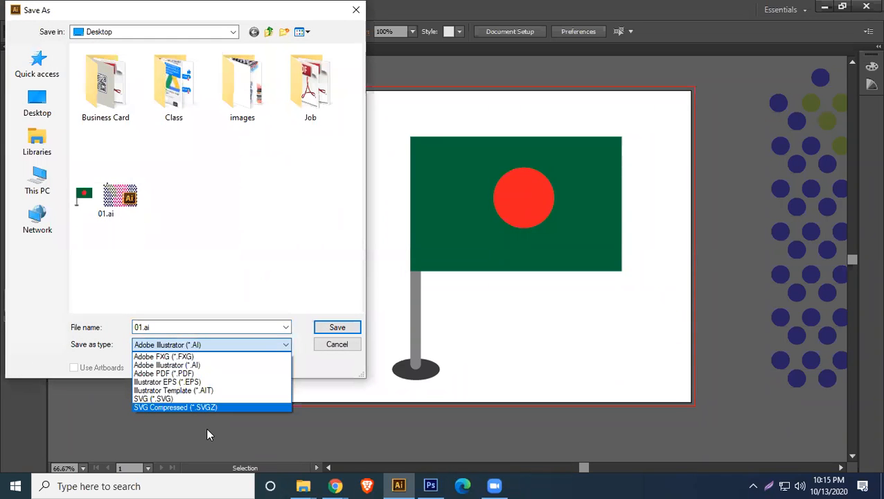
{"action": "left_click", "coordinate": [189, 382]}
{"action": "double_click", "coordinate": [186, 327]}
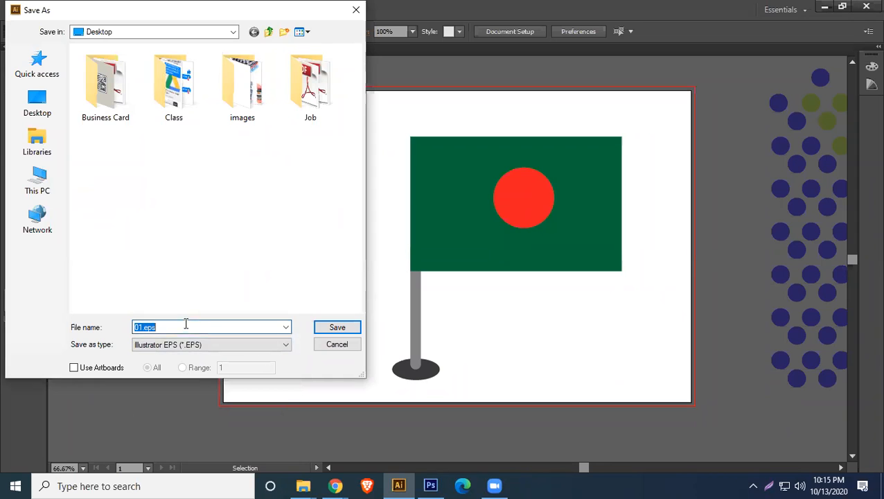
{"action": "type", "text": "003"}
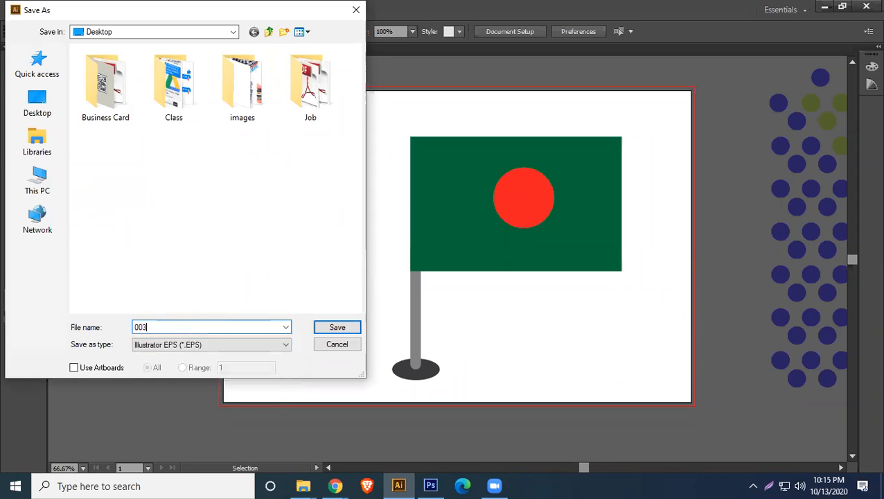
{"action": "left_click", "coordinate": [335, 327]}
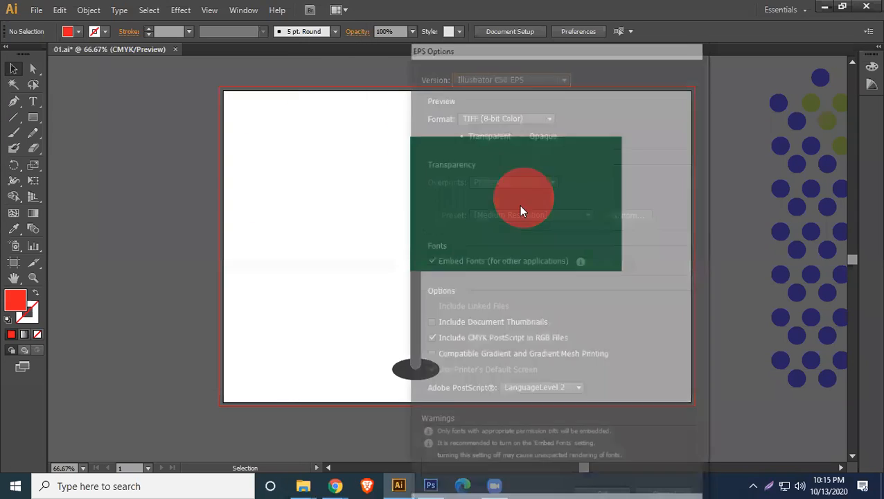
{"action": "left_click", "coordinate": [610, 493]}
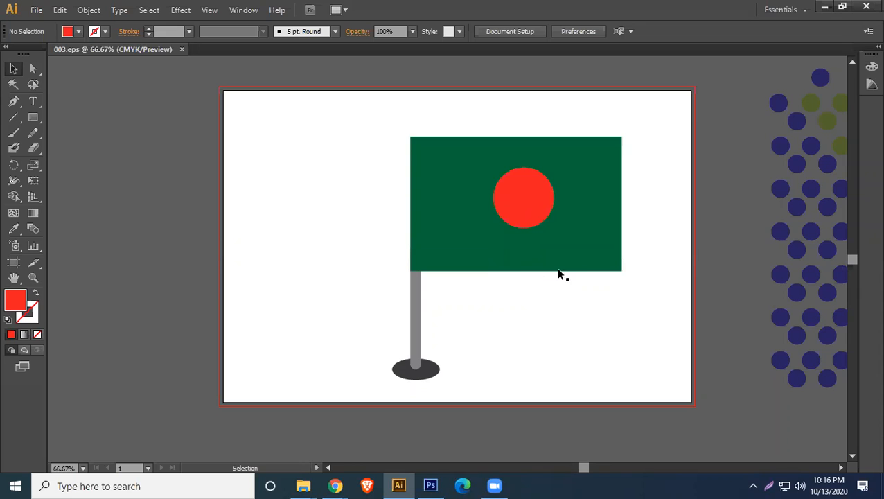
- Move the red circle slightly down so it sits vertically centred on the green flag rectangle, and deselect it
{"action": "left_click", "coordinate": [535, 187]}
{"action": "left_click_drag", "start_coordinate": [535, 187], "coordinate": [535, 196]}
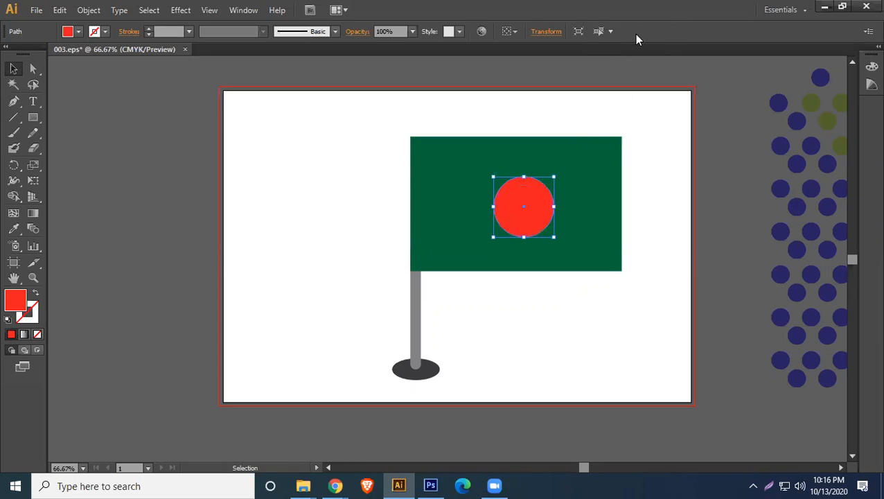
{"action": "left_click", "coordinate": [648, 145]}
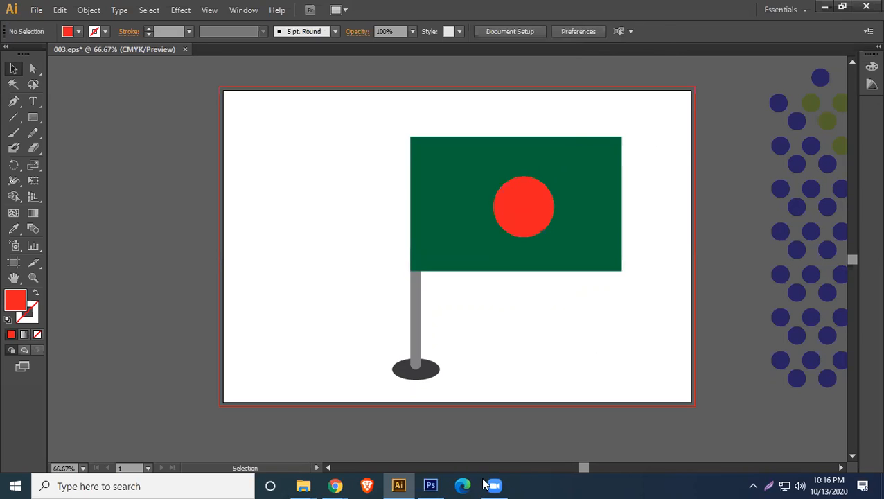